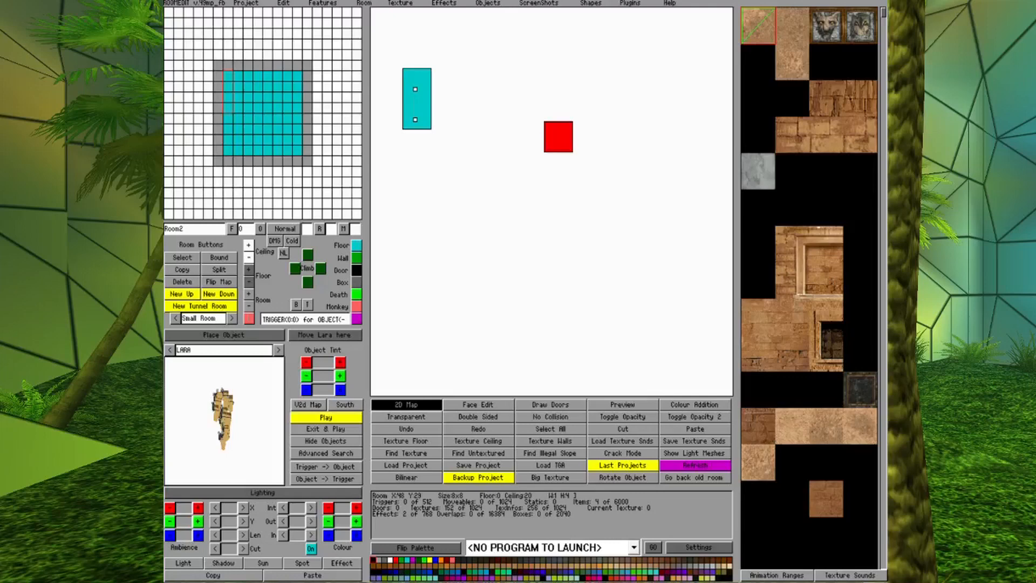
- Select the full 8 by 8 floor of Room2 in the plan grid and switch to the 3D view of the room
{"action": "left_click", "coordinate": [207, 110]}
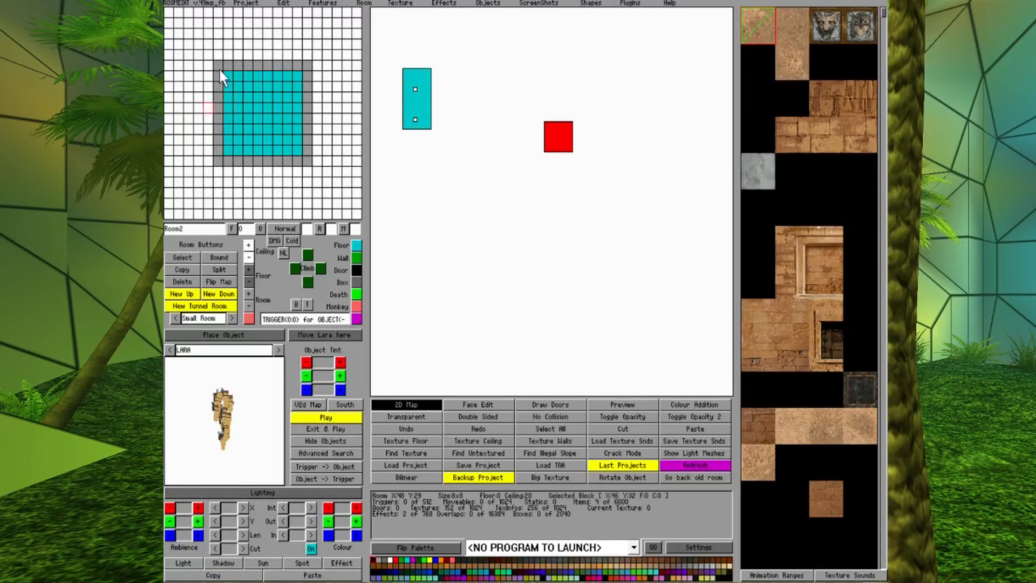
{"action": "left_click_drag", "start_coordinate": [226, 75], "coordinate": [303, 172]}
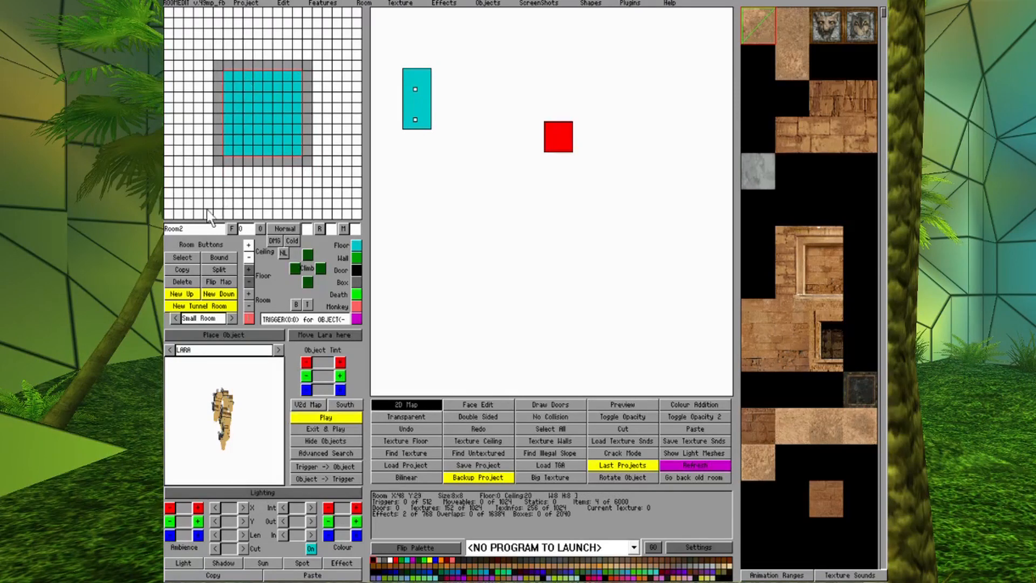
{"action": "left_click", "coordinate": [414, 404]}
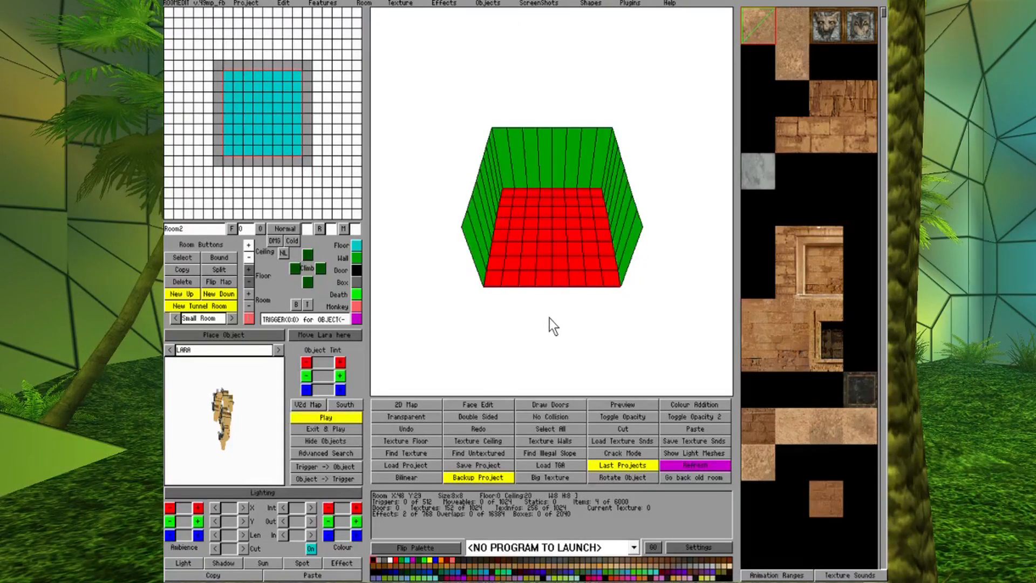
{"action": "key", "text": "Left"}
{"action": "key", "text": "Right"}
{"action": "key", "text": "Left"}
{"action": "key", "text": "Right"}
{"action": "key", "text": "Right"}
{"action": "key", "text": "Page_Up"}
{"action": "key", "text": "Right"}
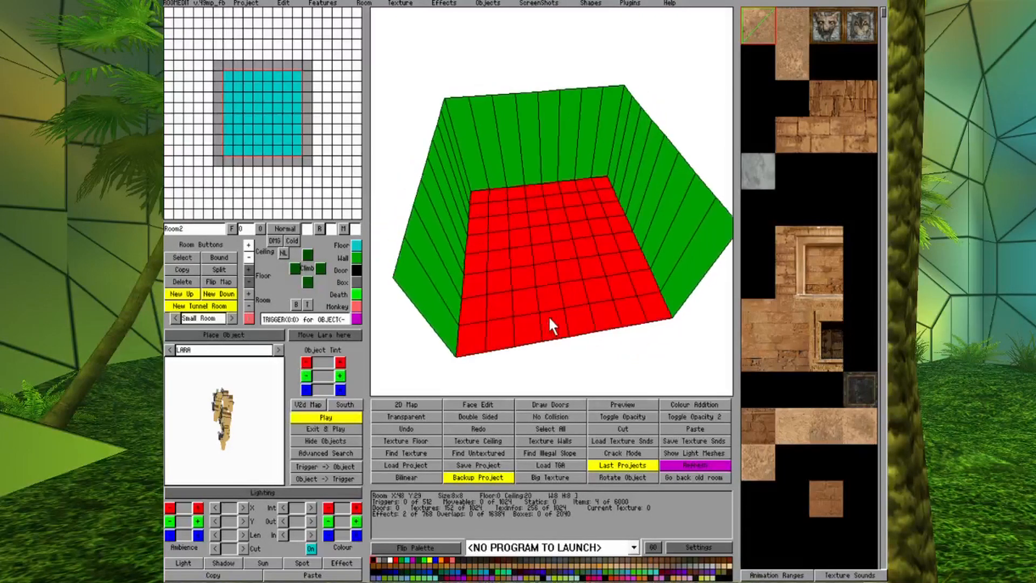
{"action": "key", "text": "Left"}
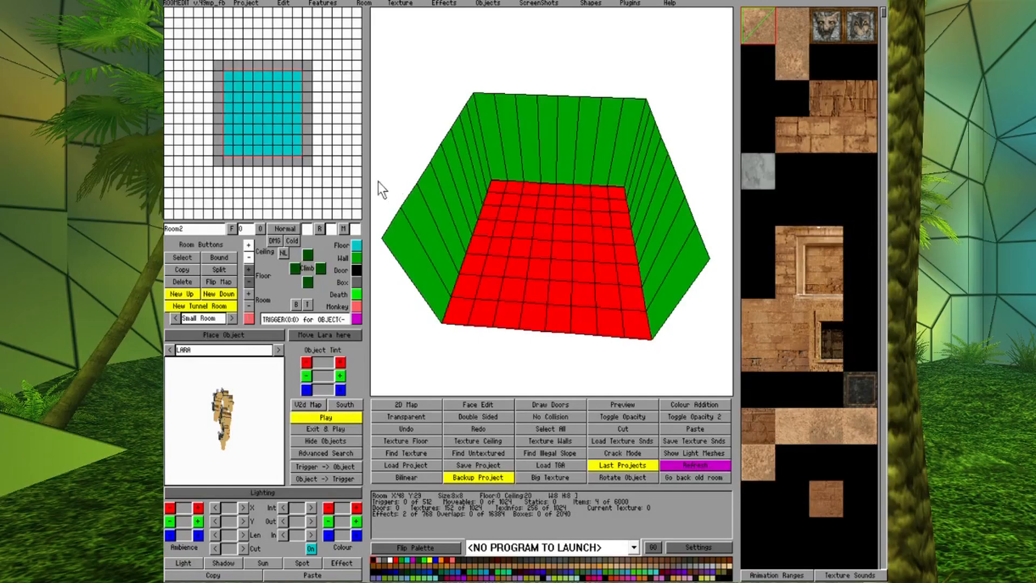
- Select all floor squares of the room, raise the floor to 4 and lower the ceiling to 16
{"action": "left_click", "coordinate": [253, 185]}
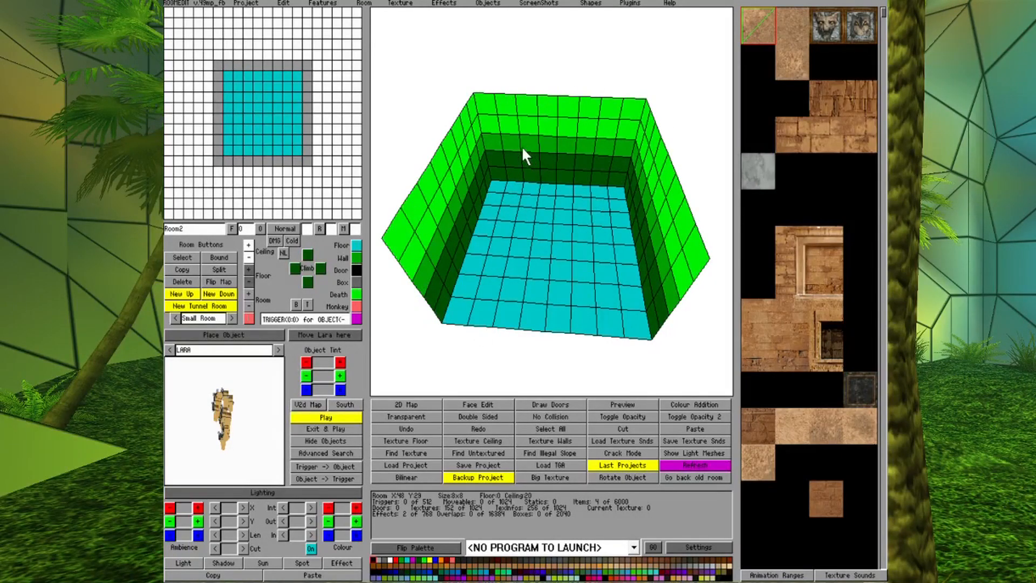
{"action": "left_click_drag", "start_coordinate": [491, 185], "coordinate": [629, 311]}
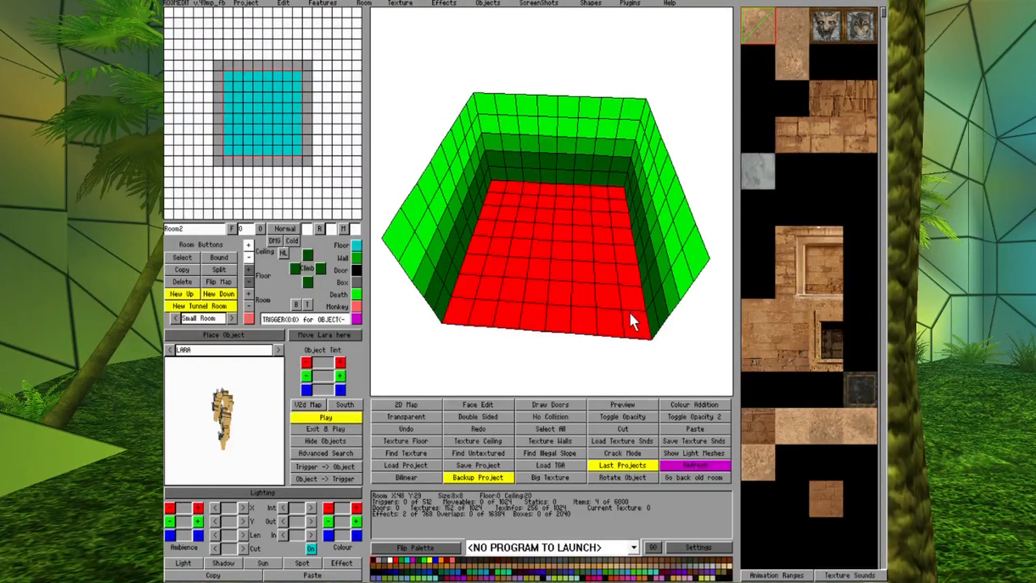
{"action": "left_click", "coordinate": [248, 269]}
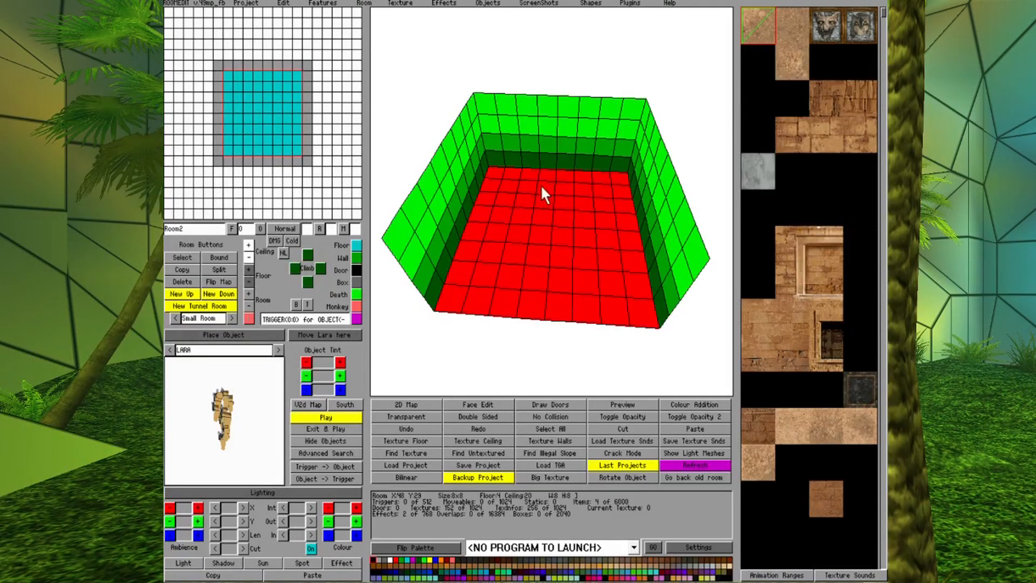
{"action": "left_click", "coordinate": [246, 258]}
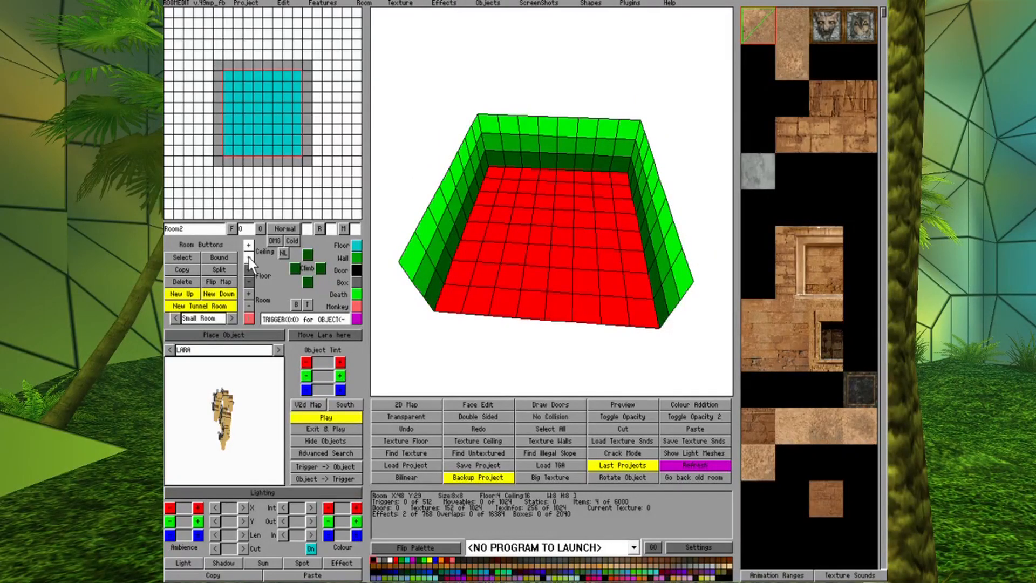
{"action": "key", "text": "Down"}
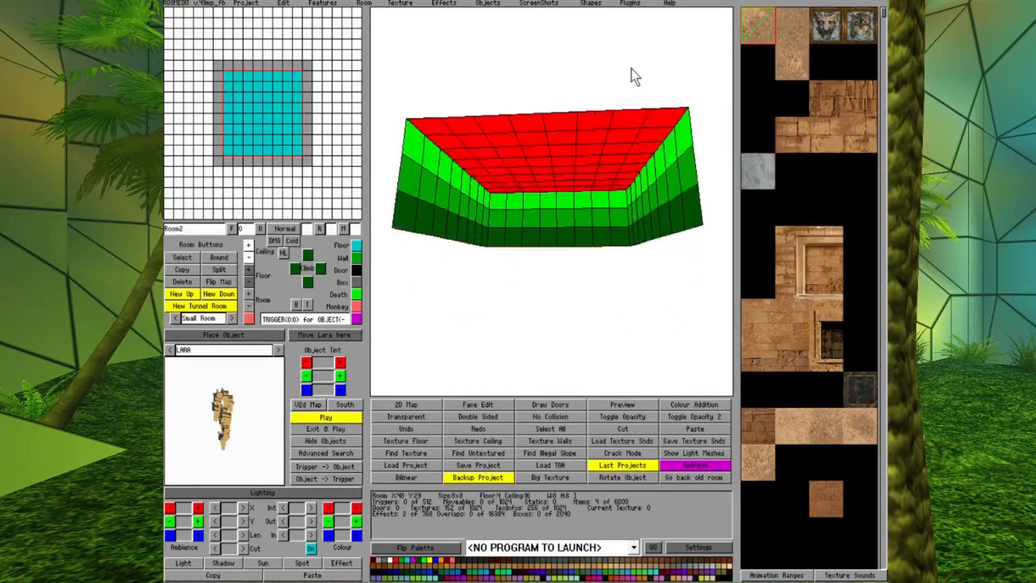
{"action": "key", "text": "Up"}
{"action": "scroll", "coordinate": [631, 69], "scroll_direction": "up", "scroll_amount": 3}
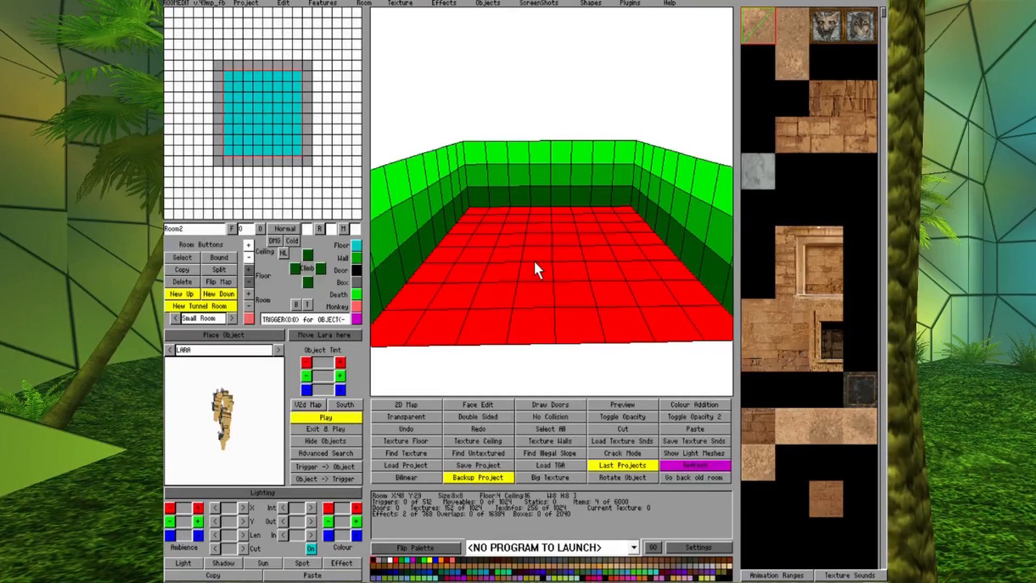
{"action": "scroll", "coordinate": [534, 263], "scroll_direction": "down", "scroll_amount": 1}
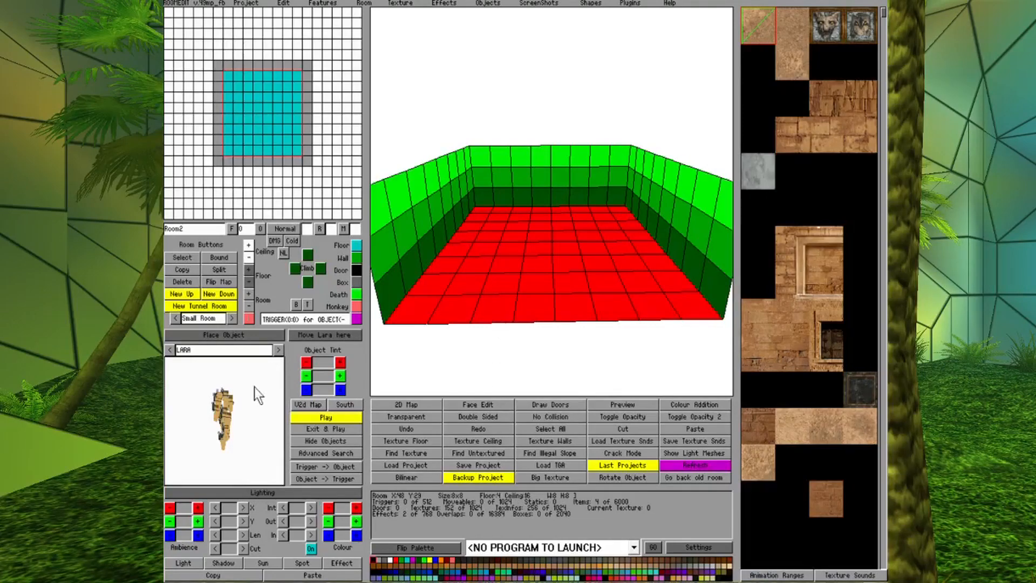
- Move the entire room down four clicks so the floor sits at 0 and the ceiling at 12
{"action": "left_click", "coordinate": [249, 306]}
{"action": "left_click", "coordinate": [249, 306]}
{"action": "left_click", "coordinate": [248, 305]}
{"action": "left_click", "coordinate": [249, 306]}
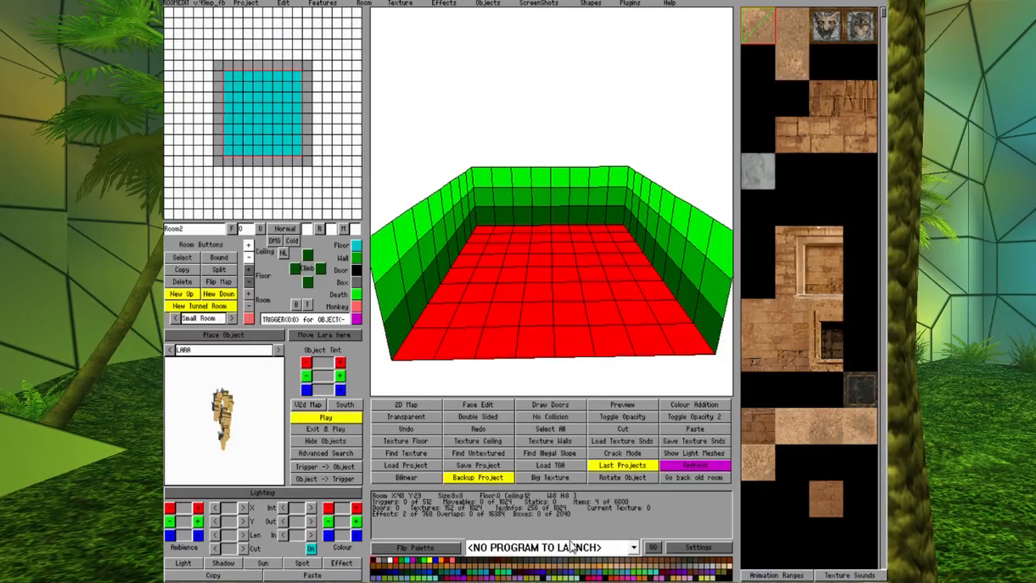
- Examine the room's floor and ceiling in 3D from above, from inside and from below
{"action": "key", "text": "Down"}
{"action": "key", "text": "Up"}
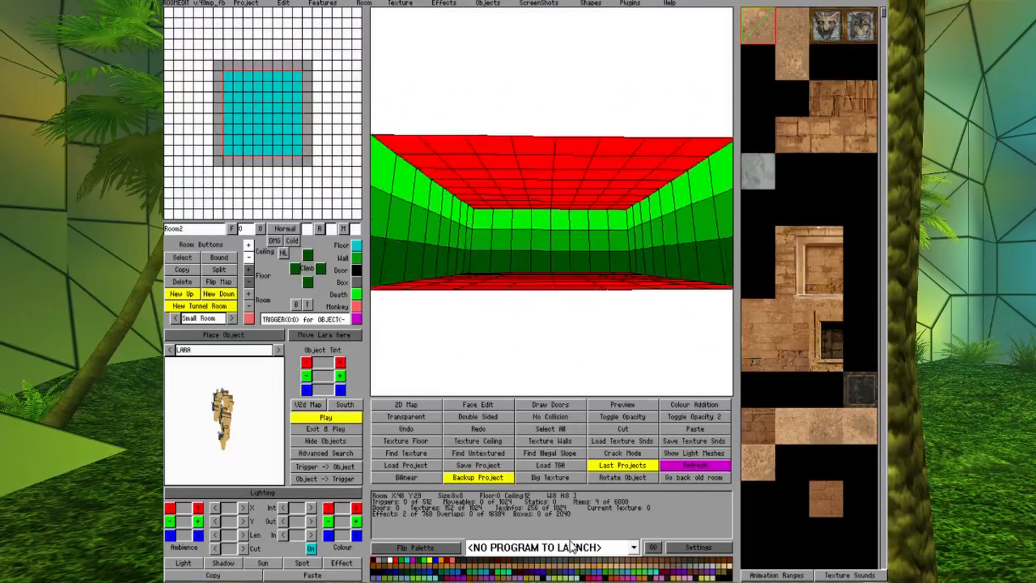
{"action": "key", "text": "Up"}
{"action": "key", "text": "Down"}
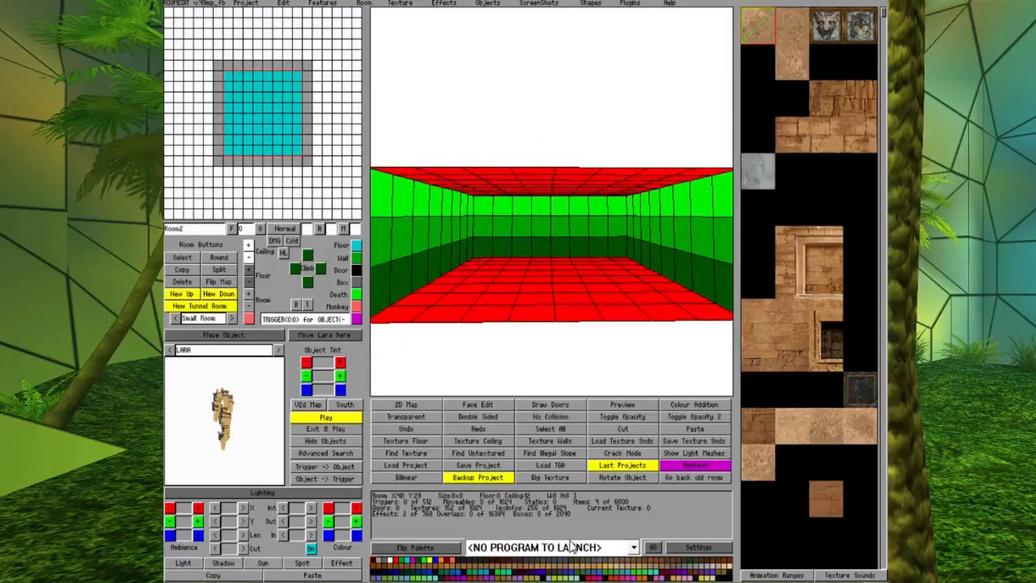
{"action": "key", "text": "Down"}
{"action": "key", "text": "Up"}
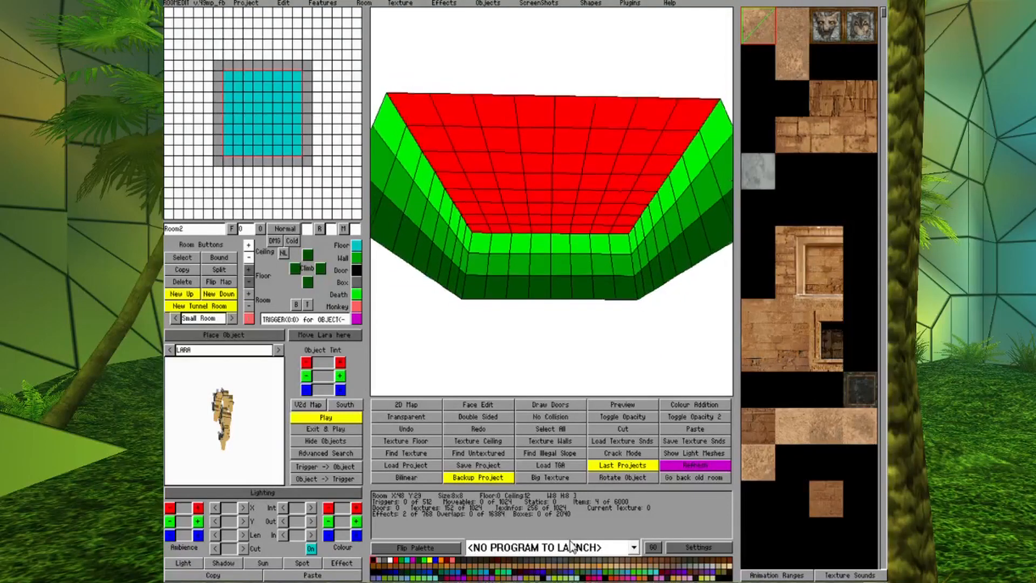
{"action": "key", "text": "Up"}
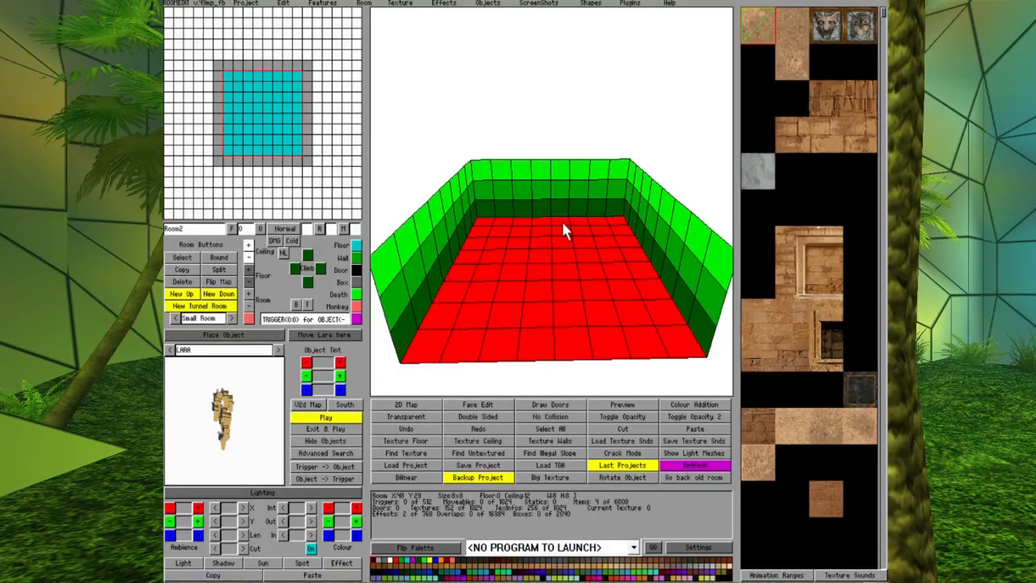
- Raise a 2 by 6 strip of floor squares in the far-left part of the room by one click
{"action": "left_click_drag", "start_coordinate": [600, 186], "coordinate": [485, 173]}
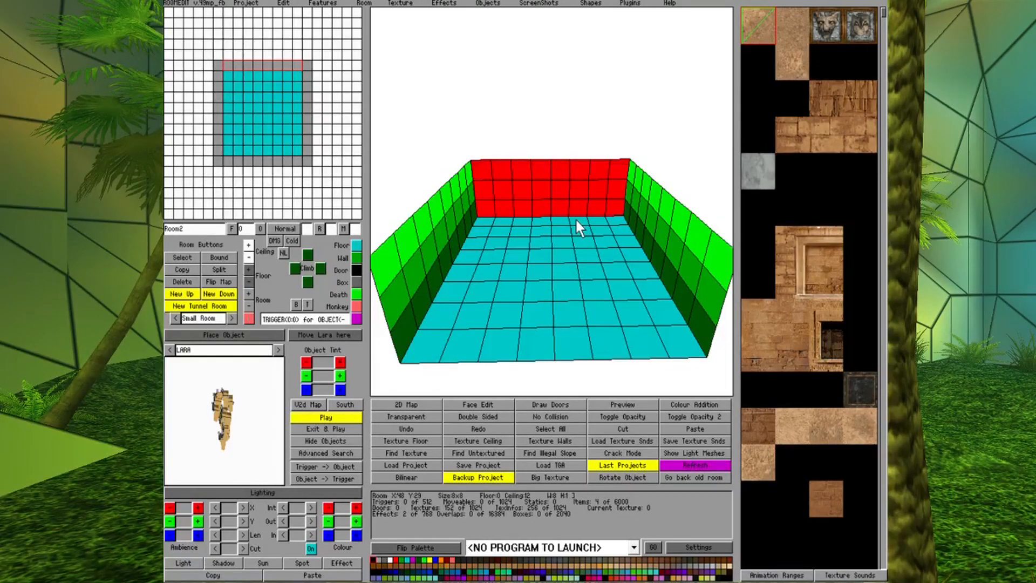
{"action": "left_click_drag", "start_coordinate": [485, 227], "coordinate": [488, 290]}
{"action": "left_click", "coordinate": [249, 270]}
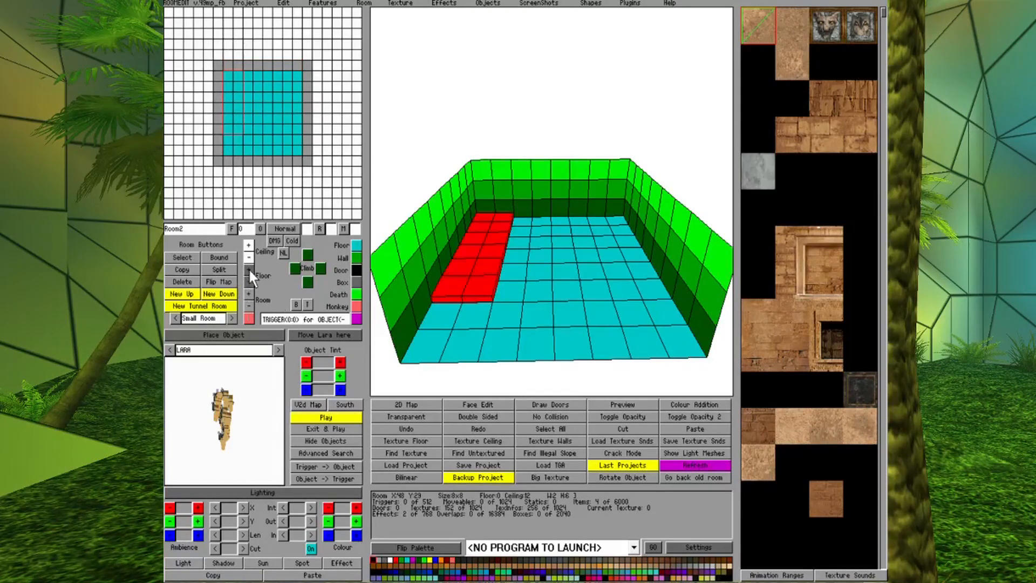
{"action": "left_click", "coordinate": [476, 313]}
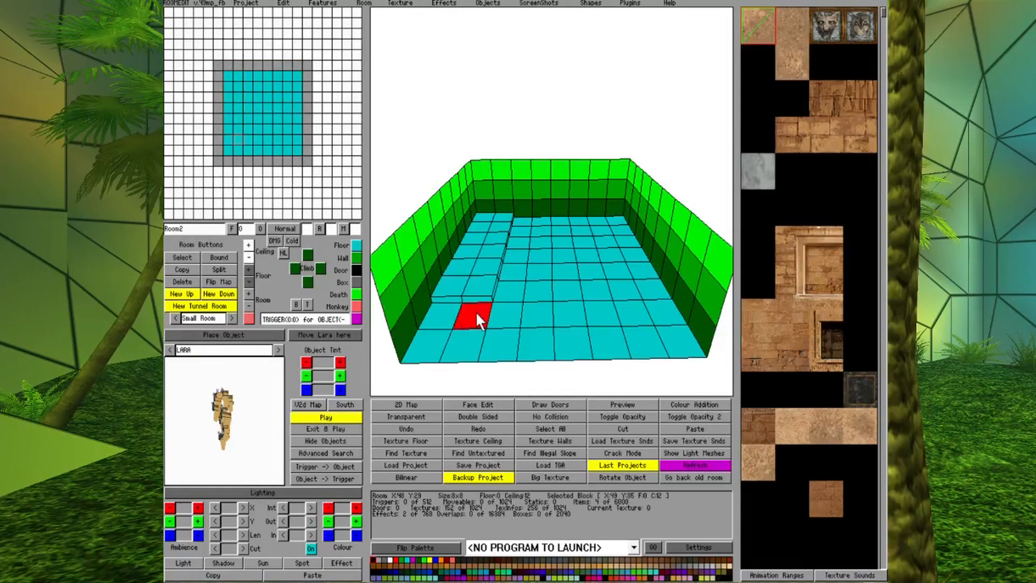
{"action": "key", "text": "Page_Up"}
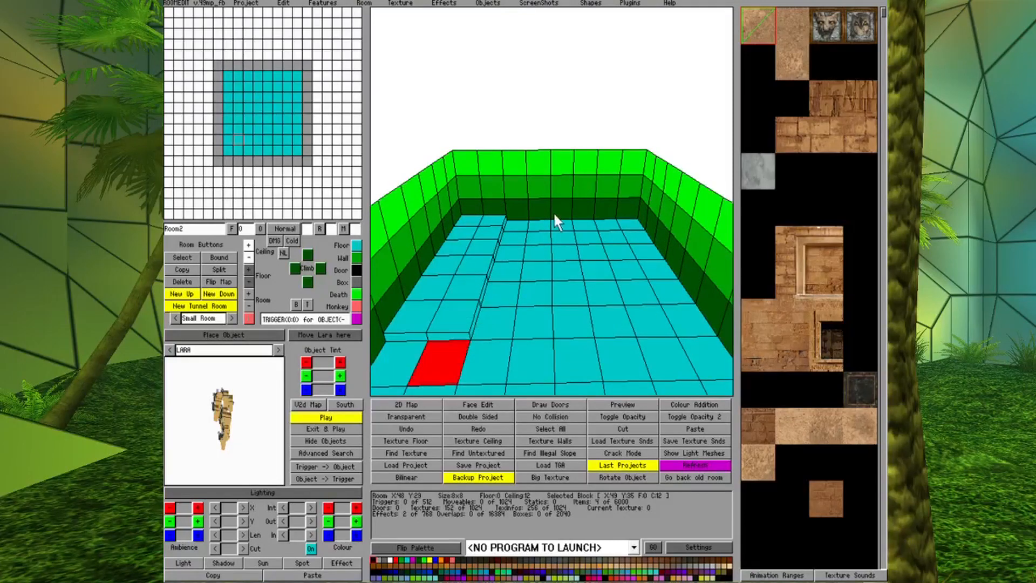
- Lower the raised 2 by 6 floor strip by one click to level it with the surrounding floor
{"action": "left_click", "coordinate": [519, 211]}
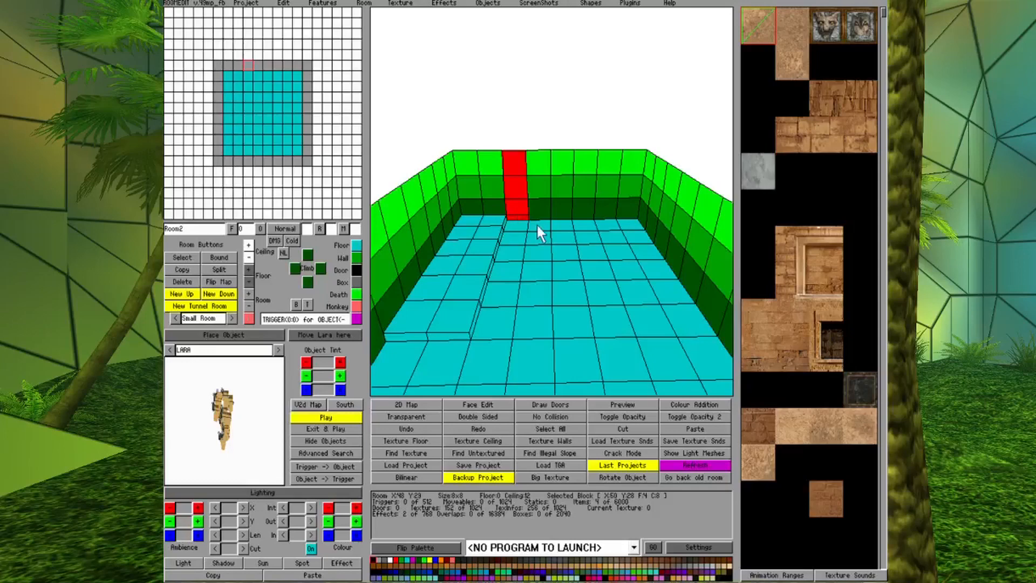
{"action": "left_click_drag", "start_coordinate": [473, 216], "coordinate": [442, 313]}
{"action": "left_click", "coordinate": [249, 280]}
- Turn the two far corner squares into walls and set their segment heights to floor 4 and ceiling 8
{"action": "left_click", "coordinate": [528, 277]}
{"action": "right_click_drag", "start_coordinate": [525, 290], "coordinate": [594, 322]}
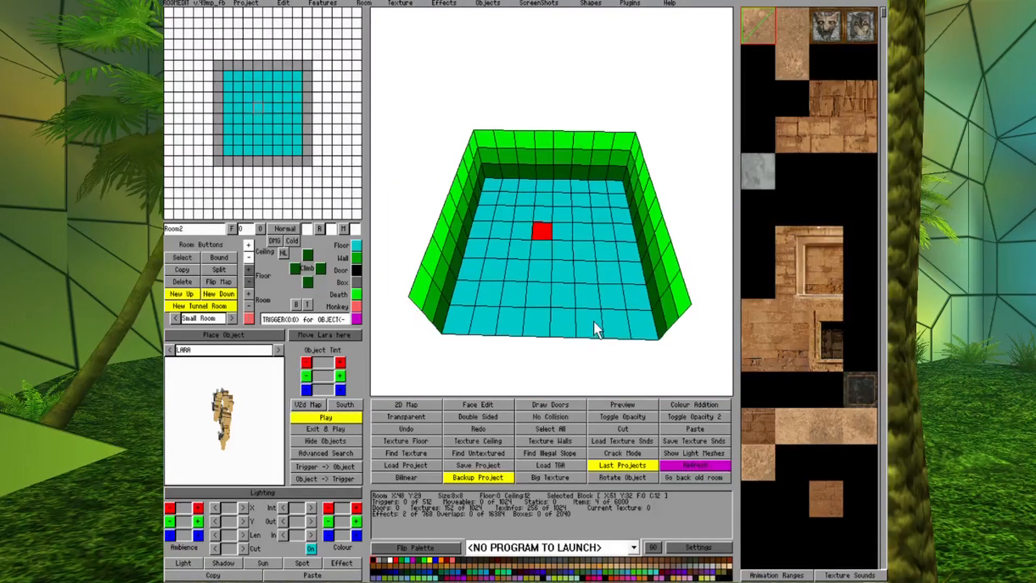
{"action": "left_click", "coordinate": [494, 182]}
{"action": "left_click", "coordinate": [355, 259]}
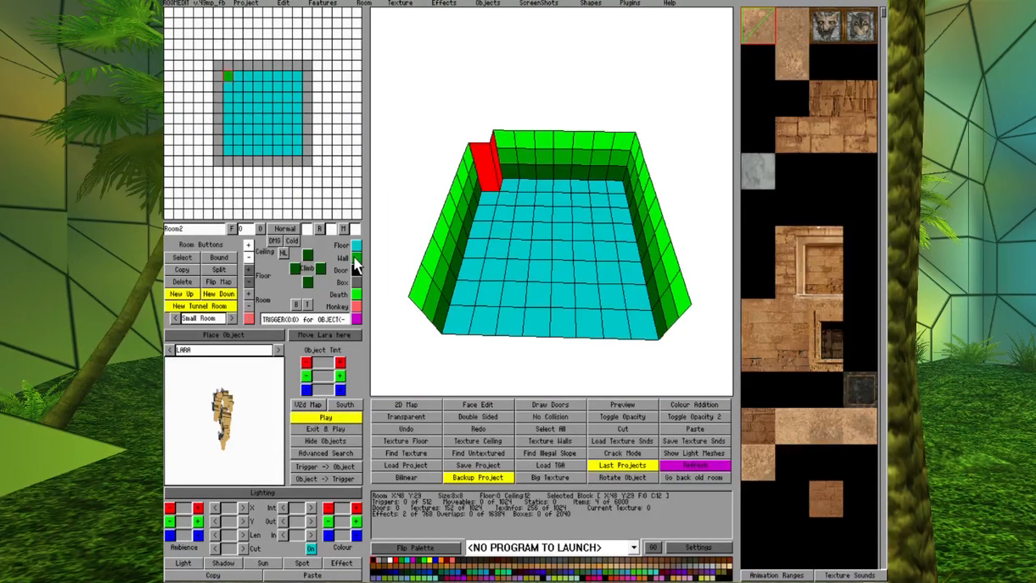
{"action": "left_click", "coordinate": [244, 267]}
{"action": "left_click", "coordinate": [245, 260]}
{"action": "left_click", "coordinate": [621, 188]}
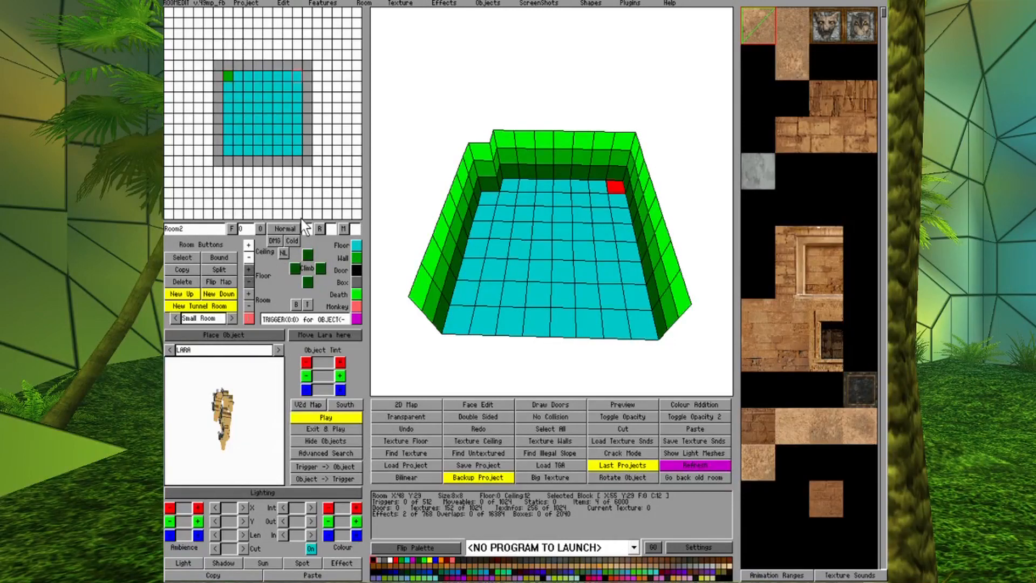
{"action": "left_click", "coordinate": [356, 258]}
{"action": "left_click", "coordinate": [247, 268]}
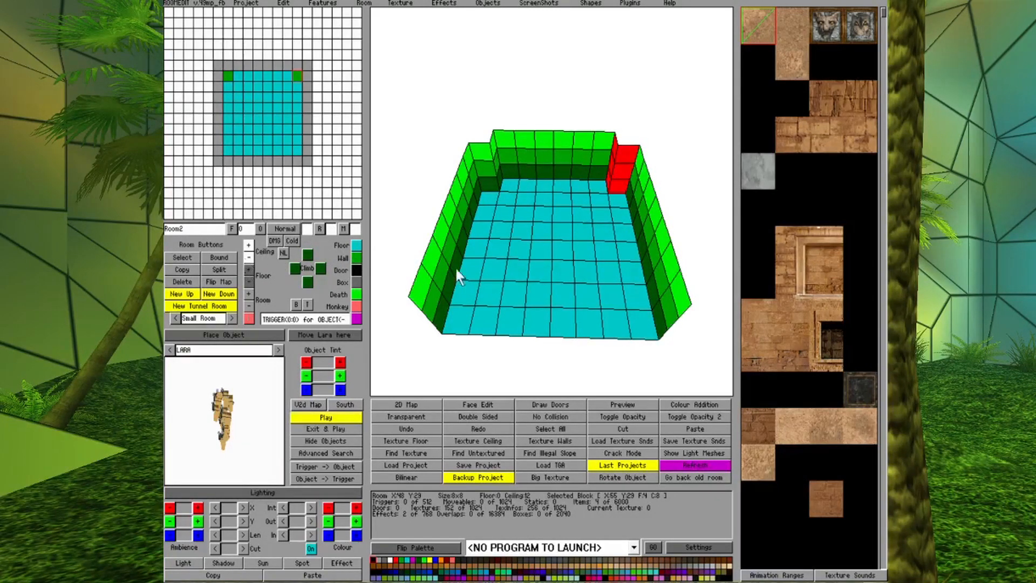
- Turn the two near corner squares into walls and divide them into segments like the far corners
{"action": "left_click", "coordinate": [644, 315]}
{"action": "left_click", "coordinate": [355, 257]}
{"action": "left_click", "coordinate": [248, 260]}
{"action": "left_click", "coordinate": [585, 273]}
{"action": "left_click", "coordinate": [460, 321]}
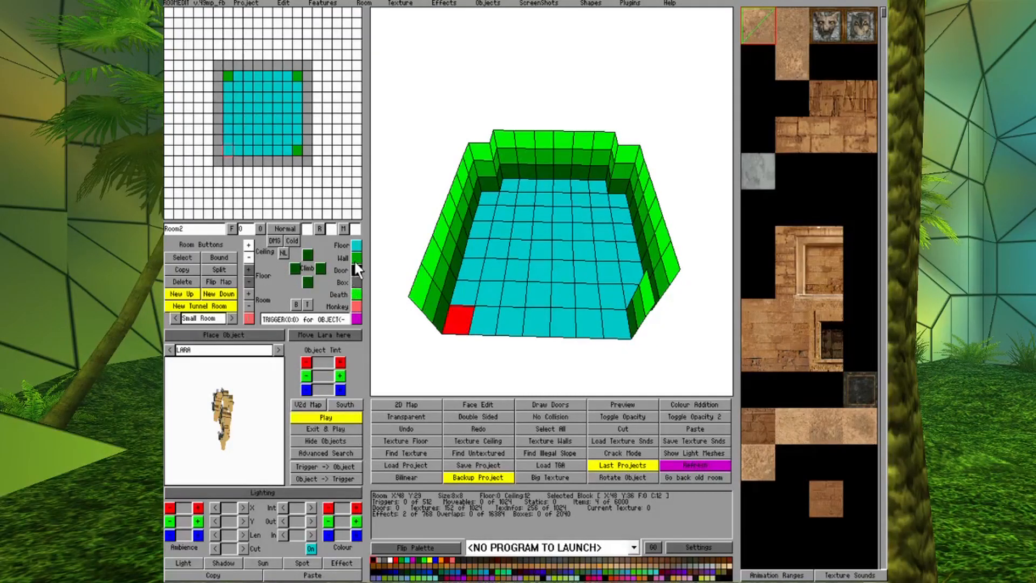
{"action": "left_click", "coordinate": [357, 259]}
{"action": "left_click", "coordinate": [249, 269]}
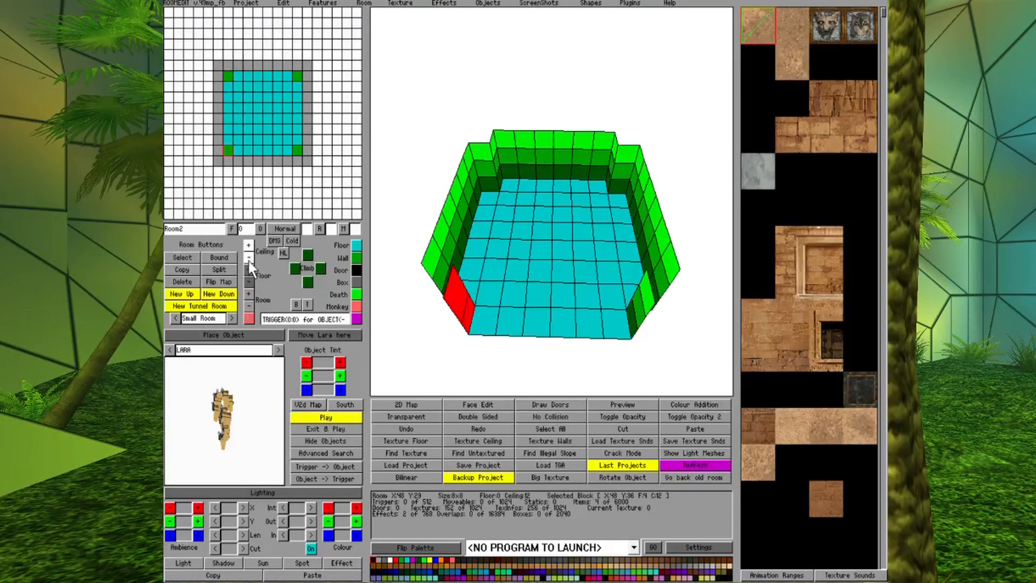
{"action": "left_click", "coordinate": [533, 309]}
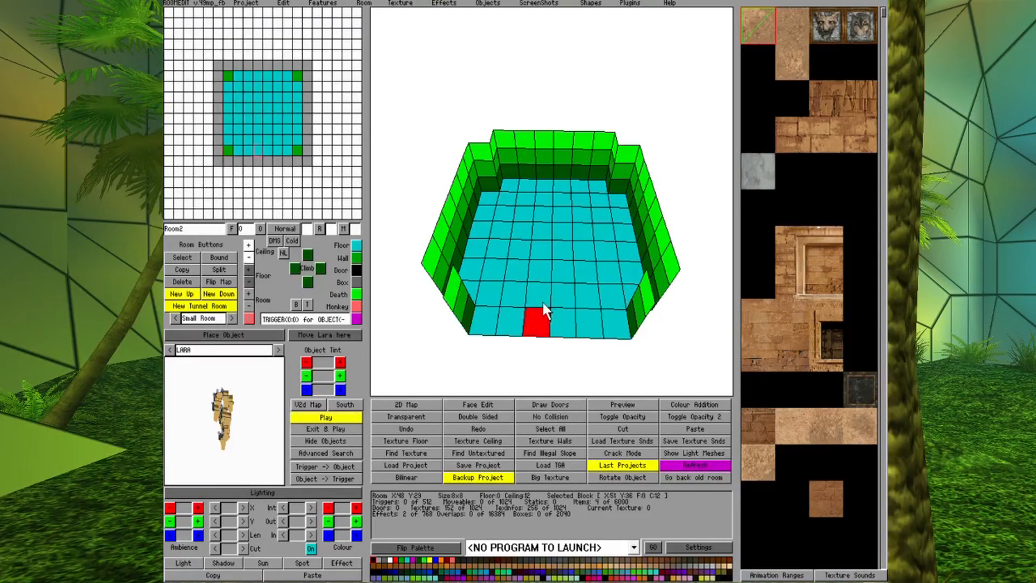
{"action": "right_click_drag", "start_coordinate": [543, 302], "coordinate": [574, 296], "text": "ctrl"}
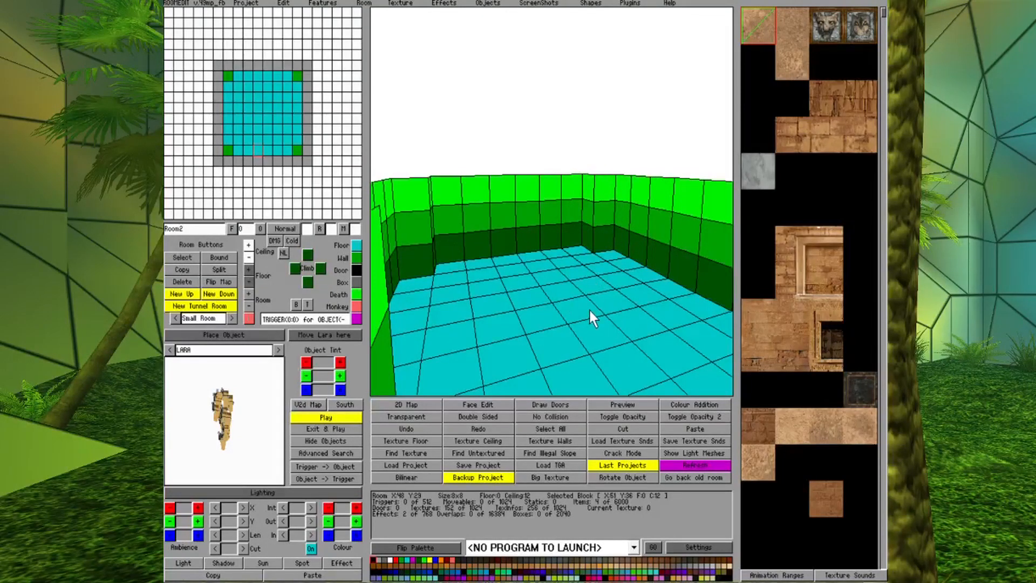
{"action": "right_click_drag", "start_coordinate": [591, 310], "coordinate": [590, 310]}
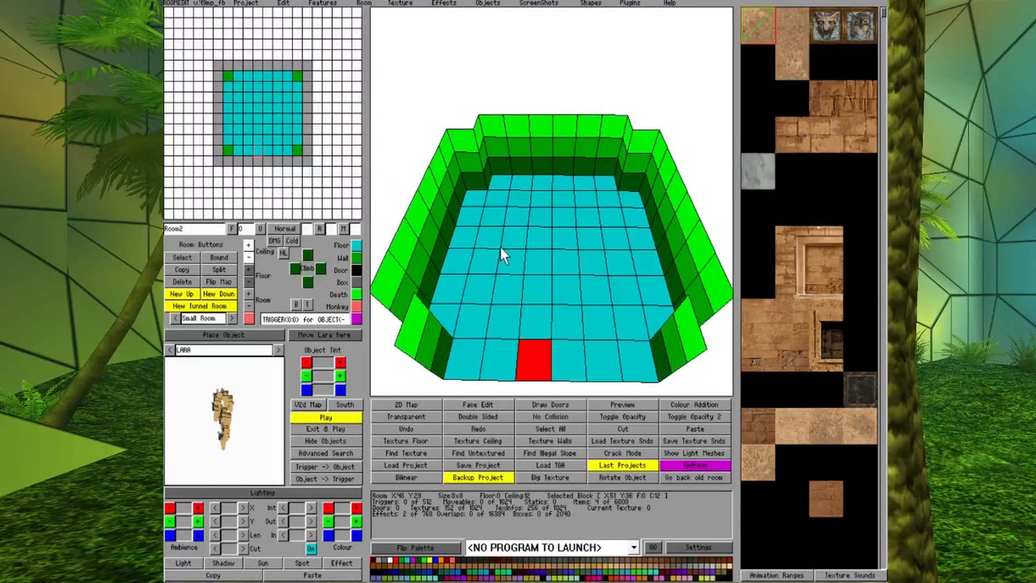
- Lower the central 4 by 4 block of floor squares by one click to form a shallow recess
{"action": "left_click_drag", "start_coordinate": [513, 219], "coordinate": [600, 286]}
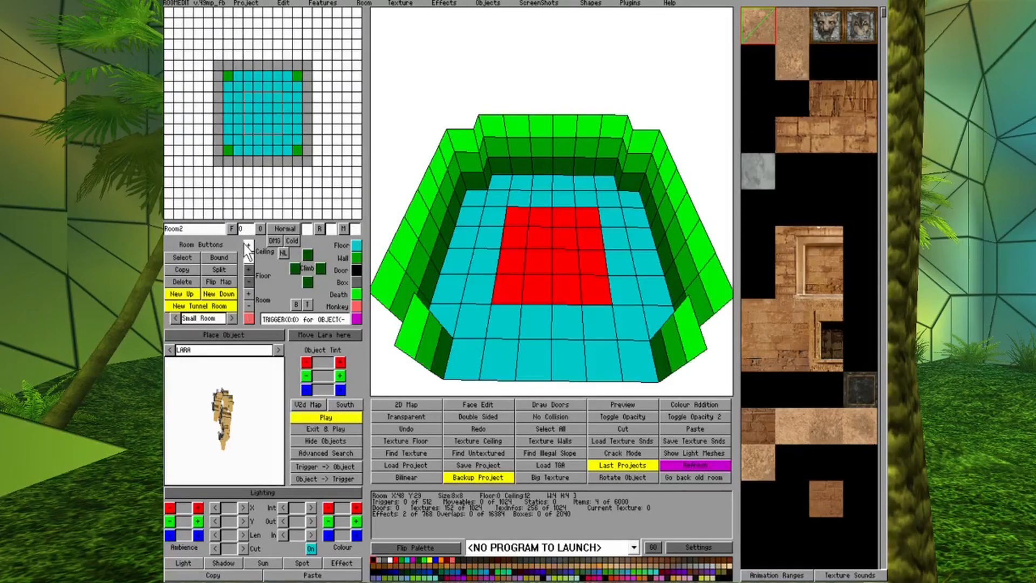
{"action": "left_click", "coordinate": [248, 280]}
{"action": "left_click", "coordinate": [554, 356]}
{"action": "scroll", "coordinate": [556, 354], "scroll_direction": "up", "scroll_amount": 1}
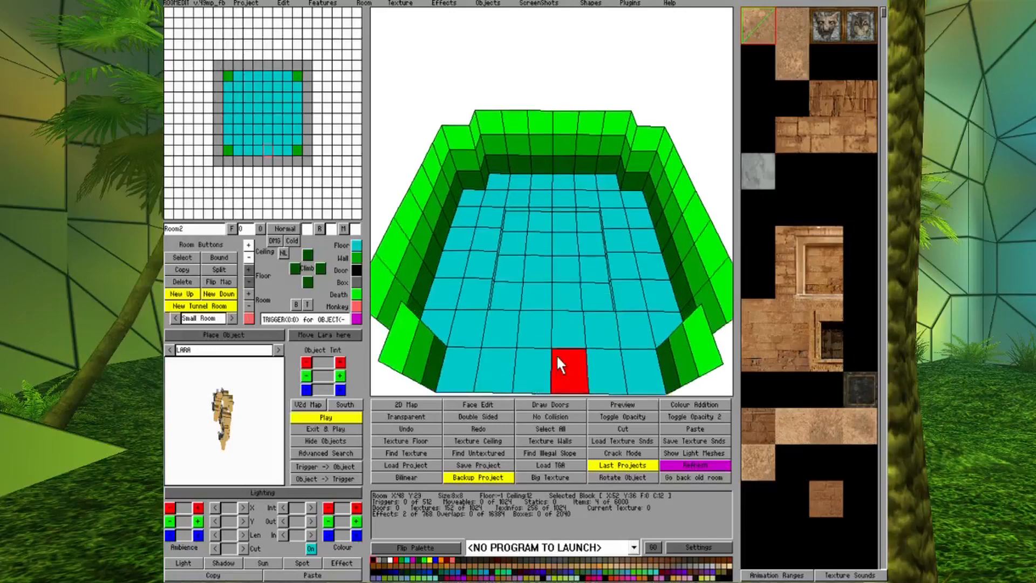
{"action": "scroll", "coordinate": [556, 354], "scroll_direction": "up", "scroll_amount": 3}
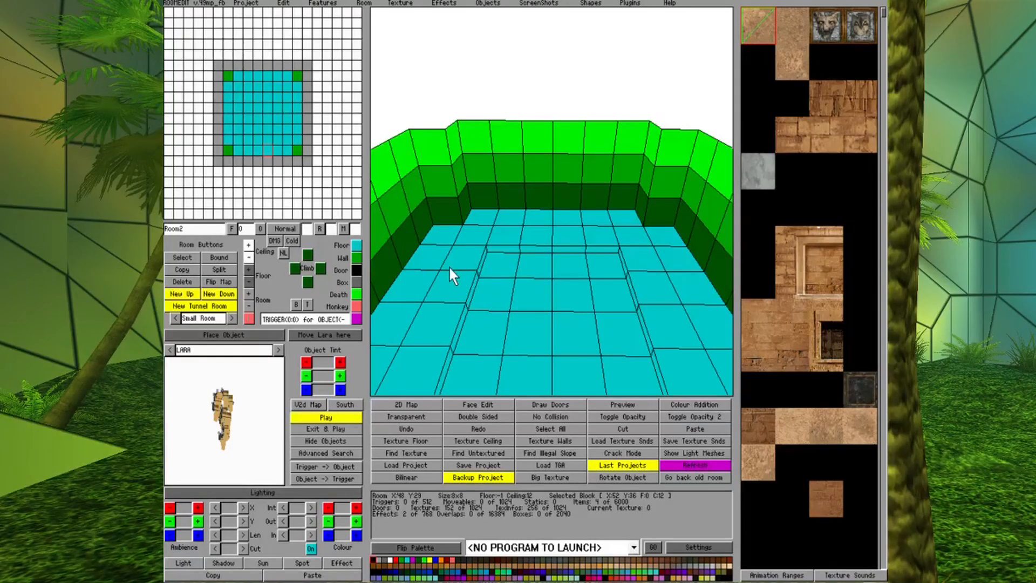
{"action": "scroll", "coordinate": [448, 266], "scroll_direction": "down", "scroll_amount": 5}
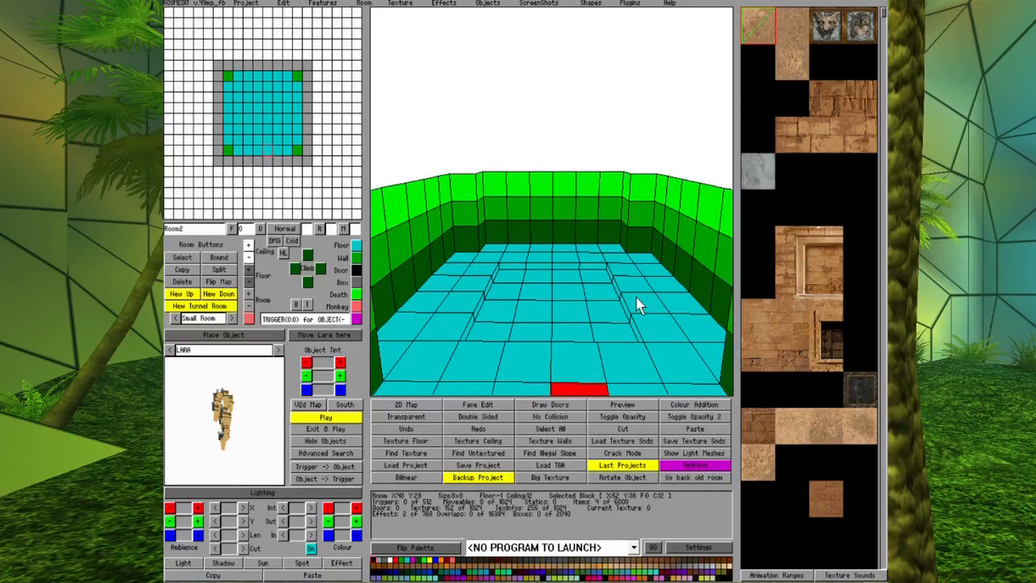
- Lower the central 6 by 6 block of Room2's floor squares by one click, leaving the outer ring at its height
{"action": "left_click_drag", "start_coordinate": [484, 254], "coordinate": [671, 352]}
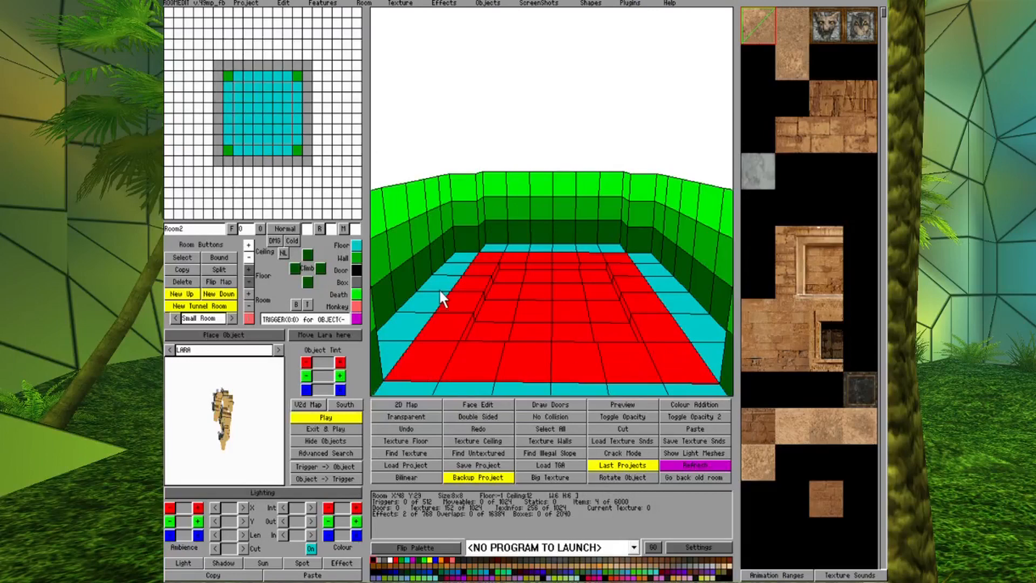
{"action": "left_click", "coordinate": [247, 281]}
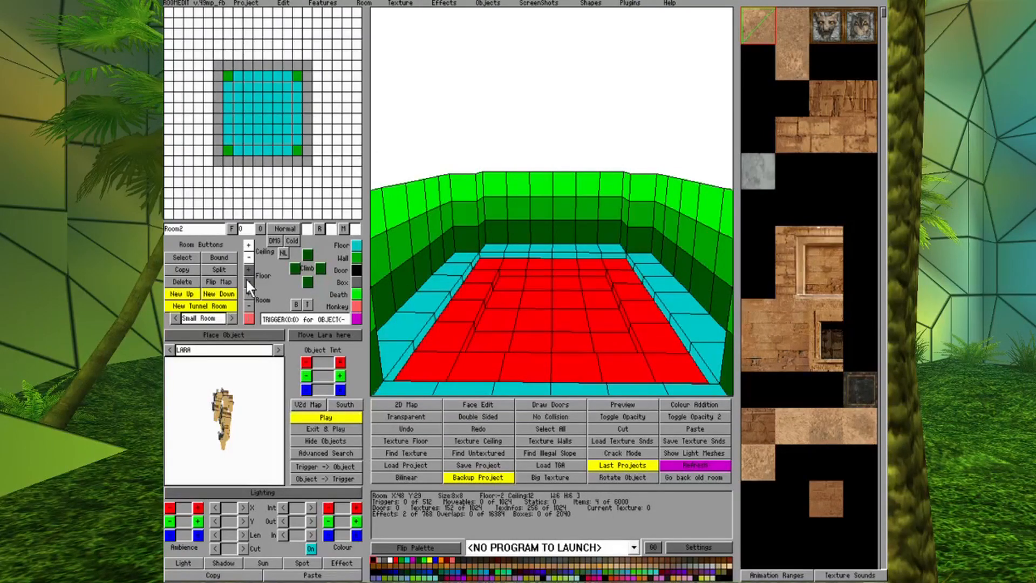
{"action": "left_click", "coordinate": [675, 299]}
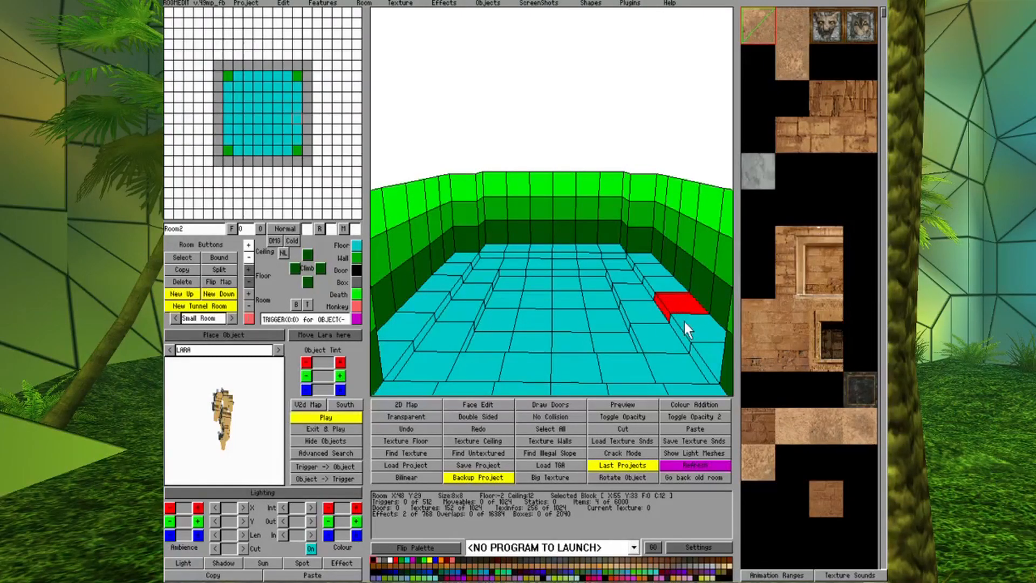
- Create a linked downstairs room 8 clicks high beneath the central 4 by 4 block of Room2's floor
{"action": "left_click_drag", "start_coordinate": [508, 295], "coordinate": [604, 349]}
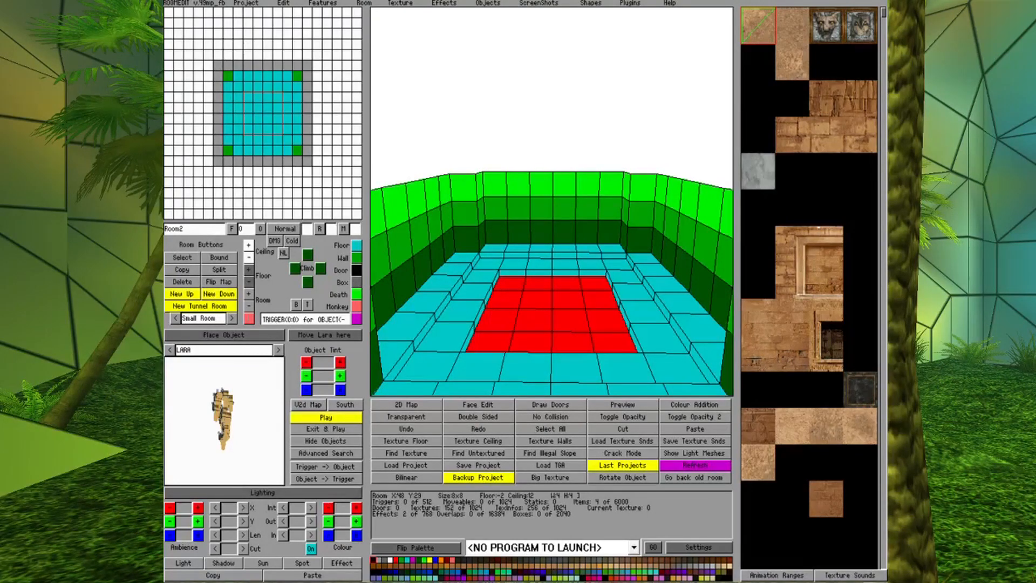
{"action": "left_click", "coordinate": [212, 295]}
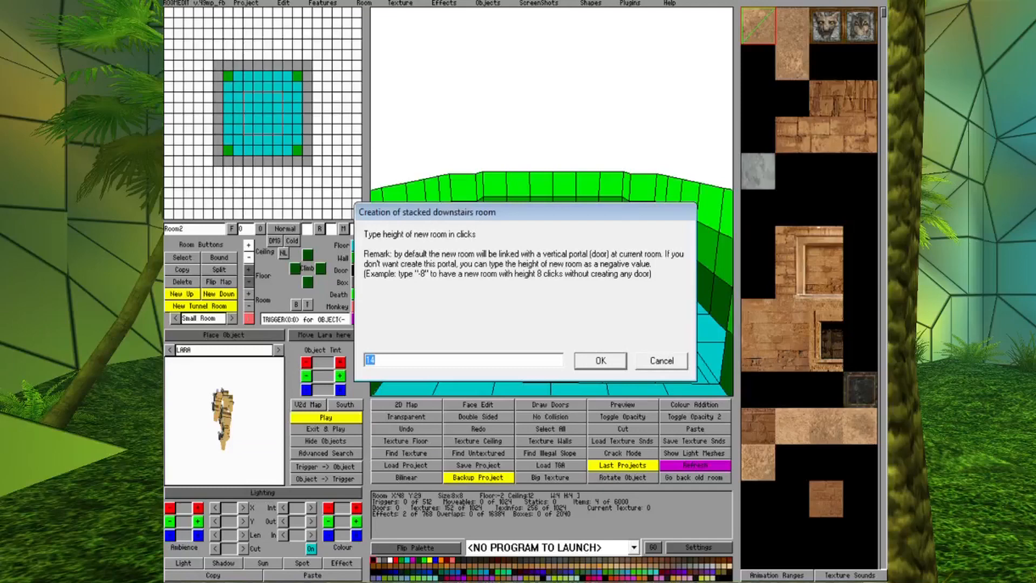
{"action": "type", "text": "8"}
{"action": "left_click", "coordinate": [610, 362]}
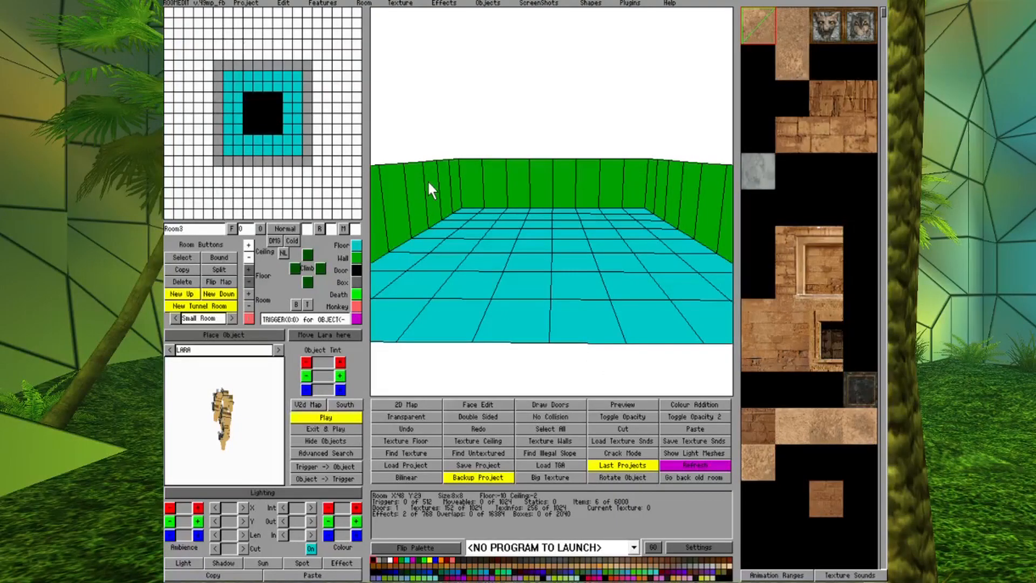
- Turn on door drawing, then go through the central portal from Room3 to Room2 and back
{"action": "left_click", "coordinate": [580, 405]}
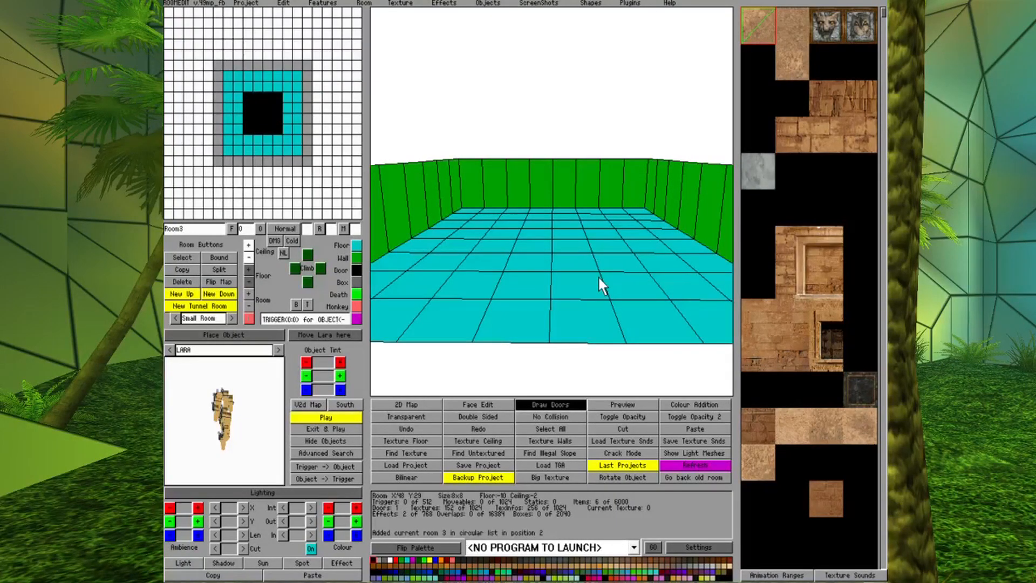
{"action": "key", "text": "Up"}
{"action": "key", "text": "Up"}
{"action": "key", "text": "Up"}
{"action": "key", "text": "Up"}
{"action": "key", "text": "Up"}
{"action": "key", "text": "Up"}
{"action": "key", "text": "Down"}
{"action": "key", "text": "Down"}
{"action": "key", "text": "Down"}
{"action": "key", "text": "Down"}
{"action": "key", "text": "Down"}
{"action": "key", "text": "Down"}
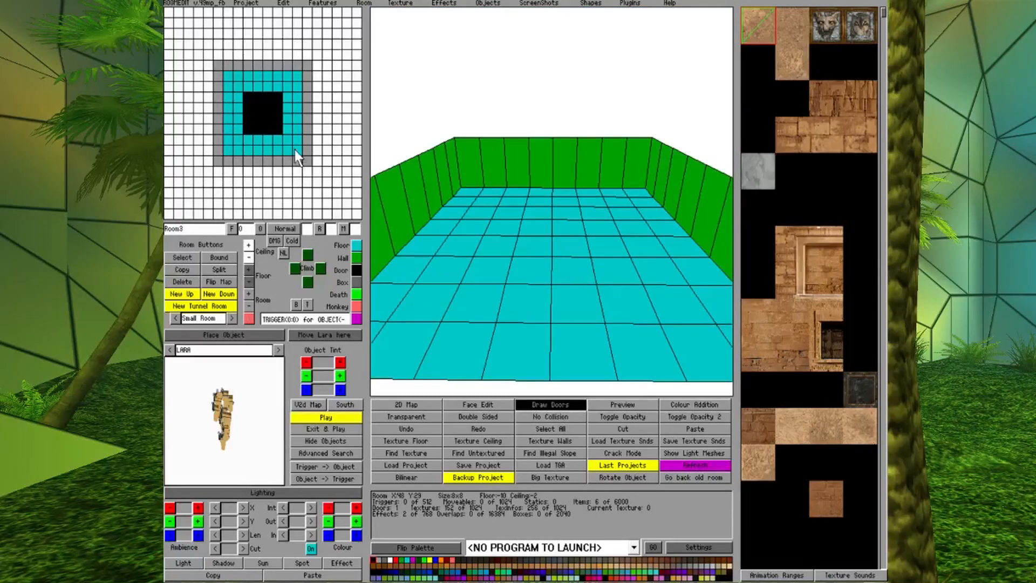
{"action": "right_click", "coordinate": [264, 118]}
{"action": "left_click", "coordinate": [265, 118]}
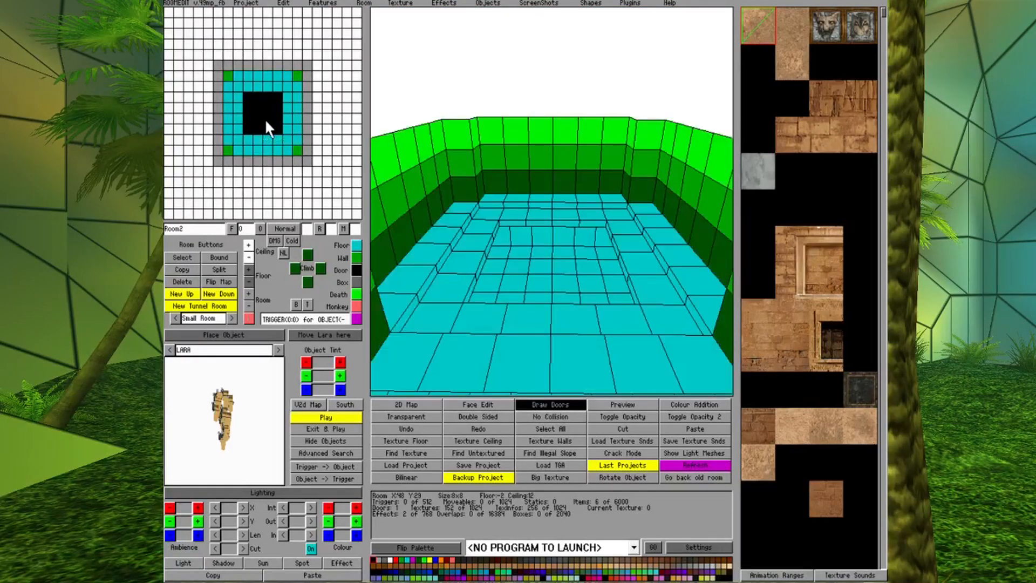
{"action": "left_click", "coordinate": [274, 115]}
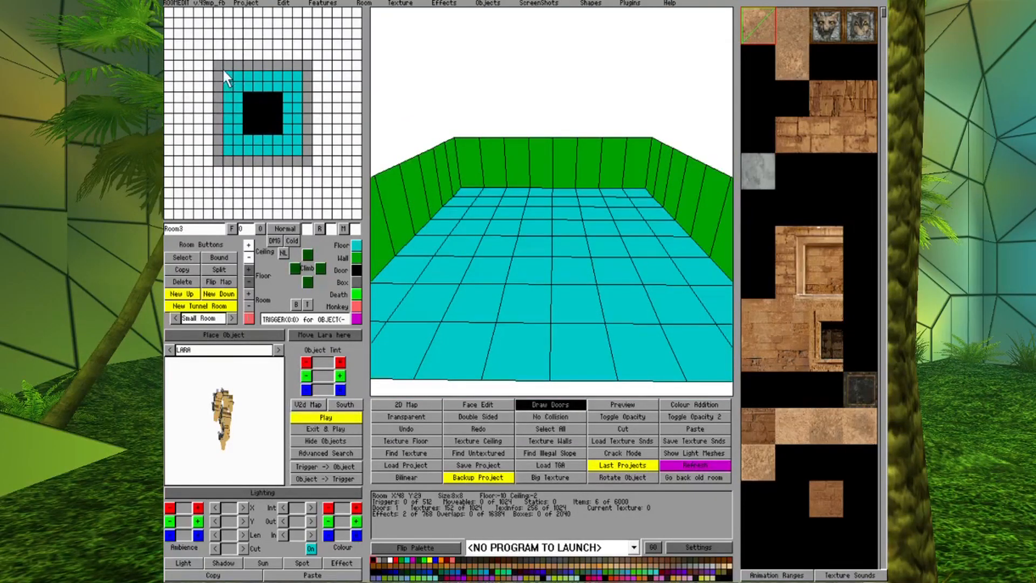
- Turn the two-square-wide ring of Room3 around the central 4 by 4 portal into walls
{"action": "left_click_drag", "start_coordinate": [226, 72], "coordinate": [297, 88]}
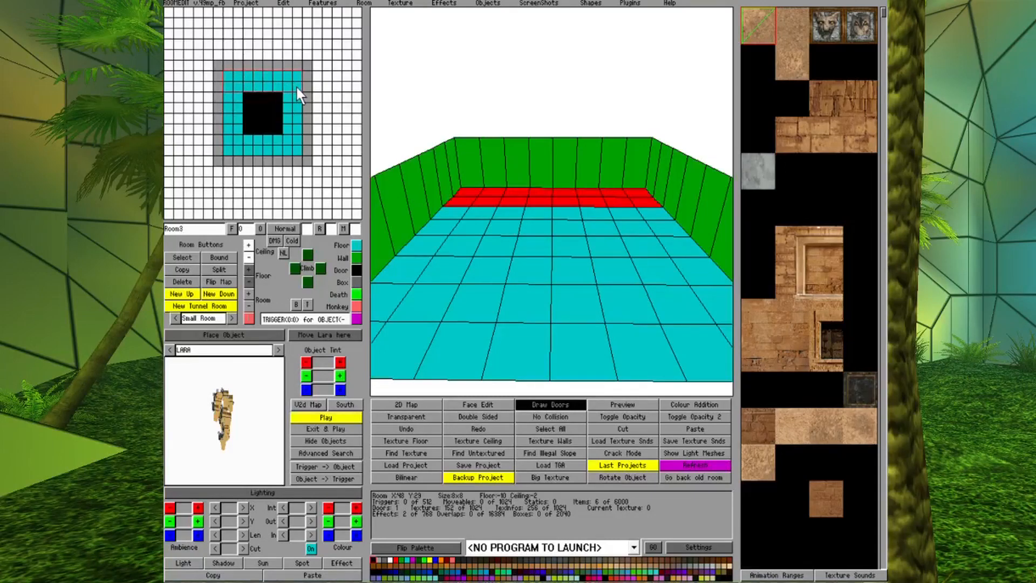
{"action": "left_click", "coordinate": [356, 258]}
{"action": "left_click_drag", "start_coordinate": [295, 96], "coordinate": [293, 149]}
{"action": "left_click", "coordinate": [357, 257]}
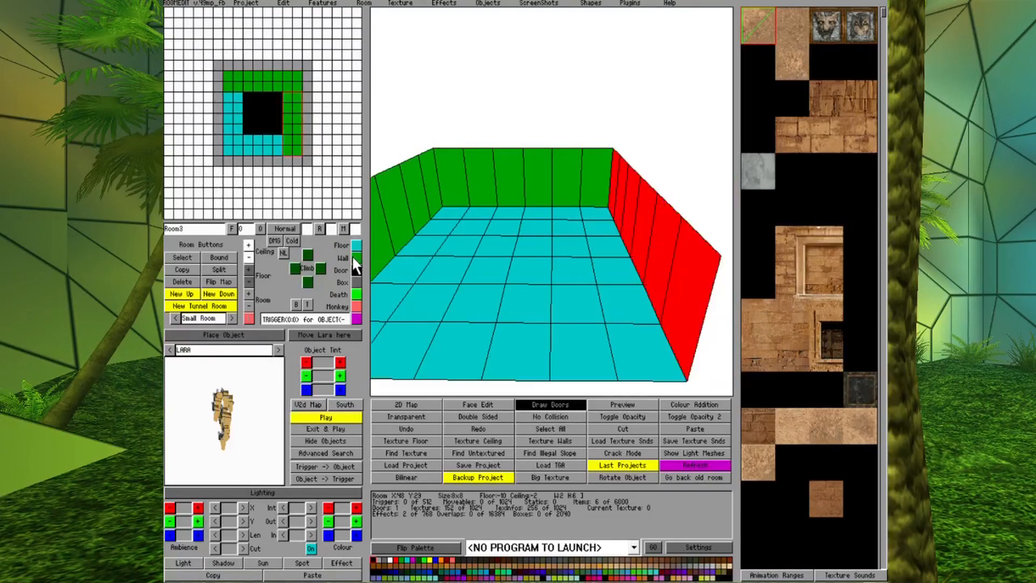
{"action": "left_click_drag", "start_coordinate": [273, 151], "coordinate": [246, 142]}
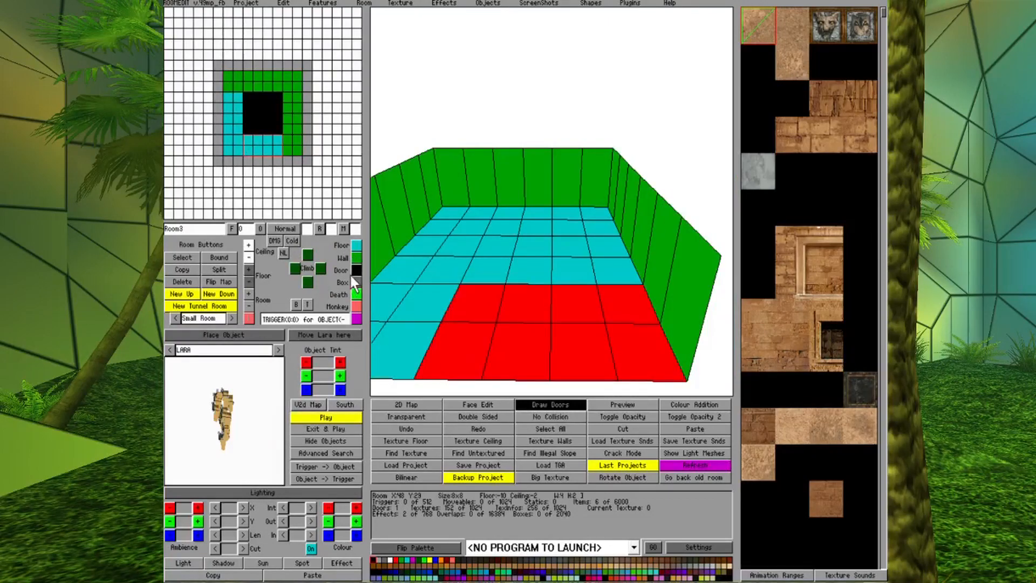
{"action": "left_click", "coordinate": [356, 258]}
{"action": "left_click_drag", "start_coordinate": [228, 95], "coordinate": [239, 153]}
{"action": "left_click", "coordinate": [355, 258]}
{"action": "left_click", "coordinate": [536, 309]}
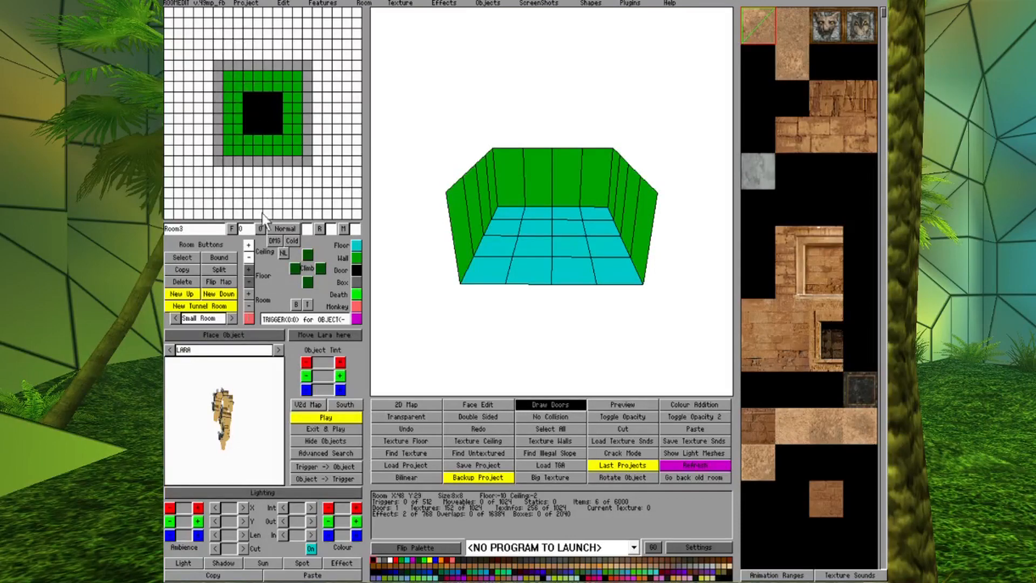
- Inspect the shaft beneath the floor from Room2 and return to Room3
{"action": "left_click", "coordinate": [317, 139]}
{"action": "right_click", "coordinate": [255, 72]}
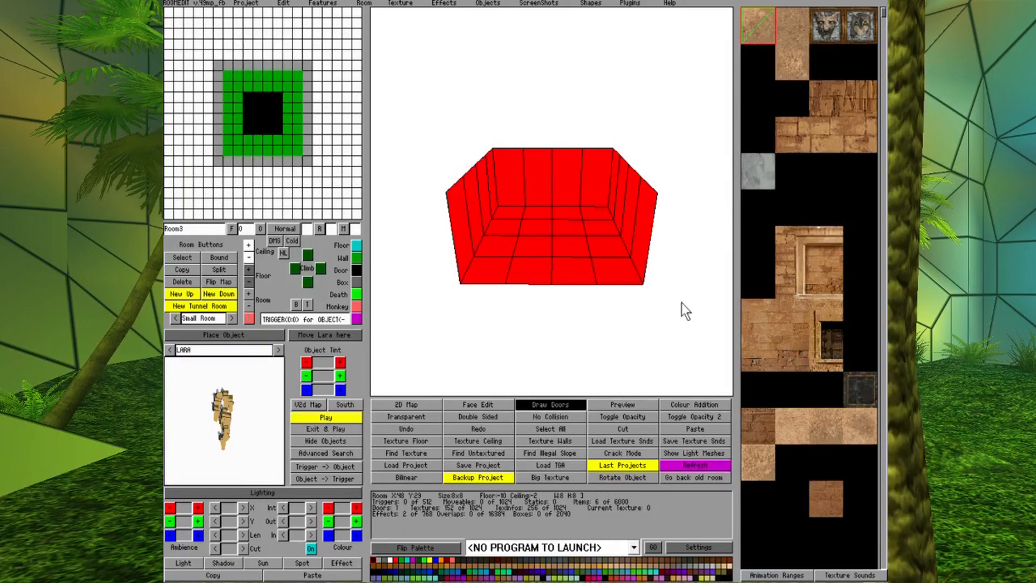
{"action": "left_click", "coordinate": [244, 92]}
{"action": "right_click", "coordinate": [247, 93]}
{"action": "right_click", "coordinate": [250, 95]}
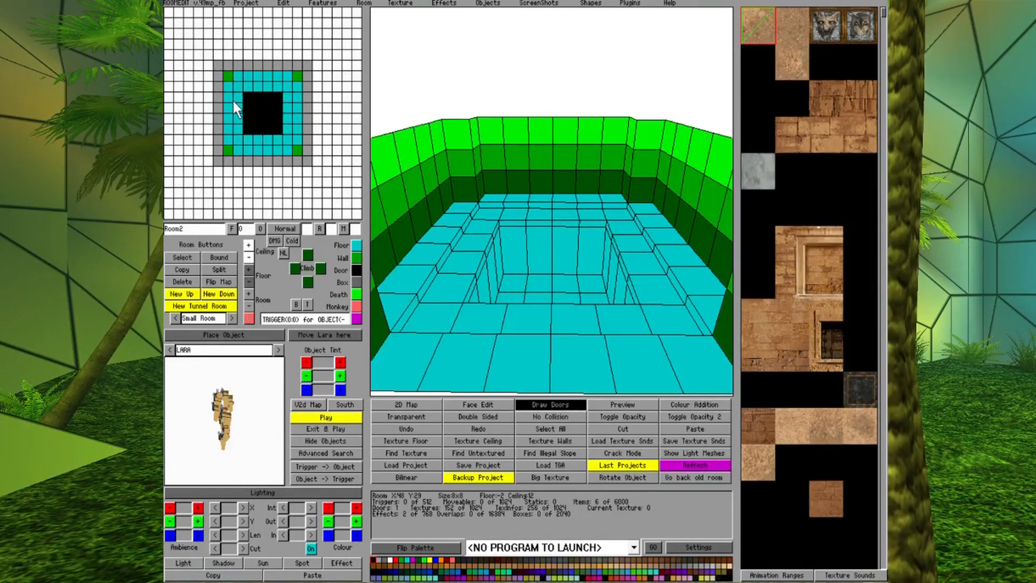
{"action": "right_click", "coordinate": [251, 114]}
{"action": "left_click", "coordinate": [258, 111]}
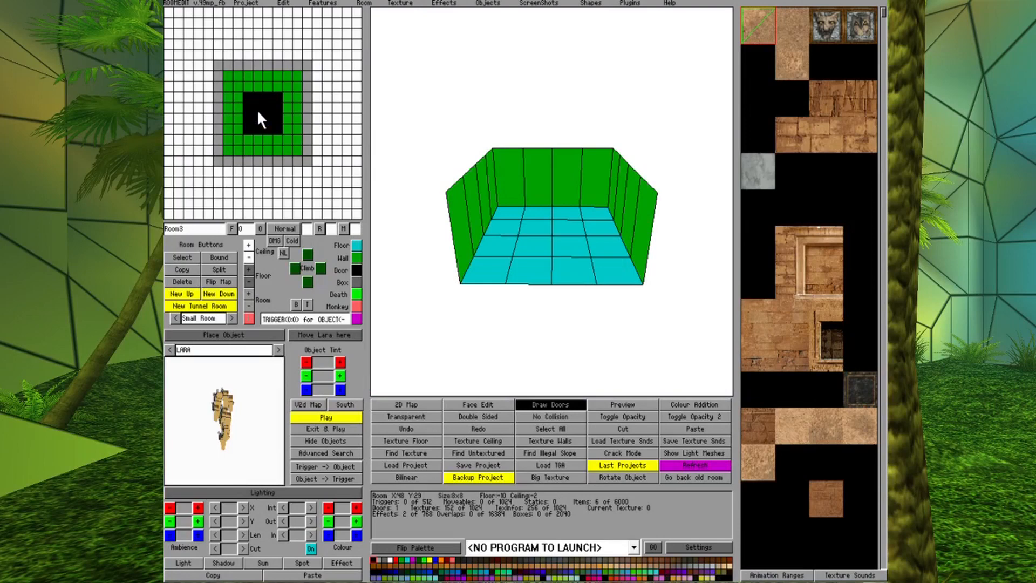
- Delete the portal connecting Room3 to Room2
{"action": "right_click", "coordinate": [259, 113]}
{"action": "key", "text": "Delete"}
{"action": "left_click_drag", "start_coordinate": [247, 106], "coordinate": [278, 129]}
{"action": "left_click", "coordinate": [287, 107]}
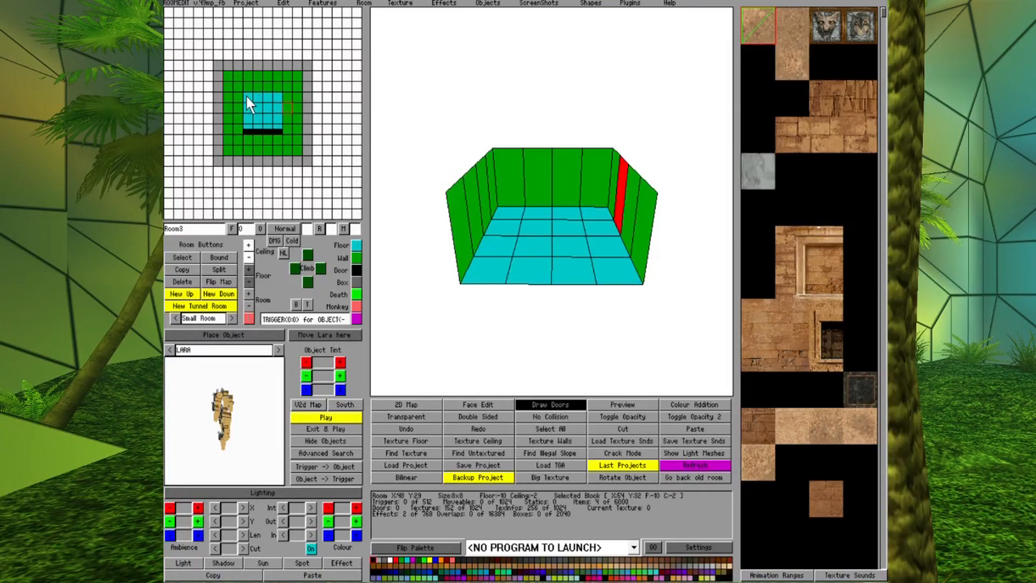
- Reduce Room3's bounds to the 6 by 4 area holding the central floor and two adjacent wall columns
{"action": "left_click_drag", "start_coordinate": [246, 96], "coordinate": [296, 127]}
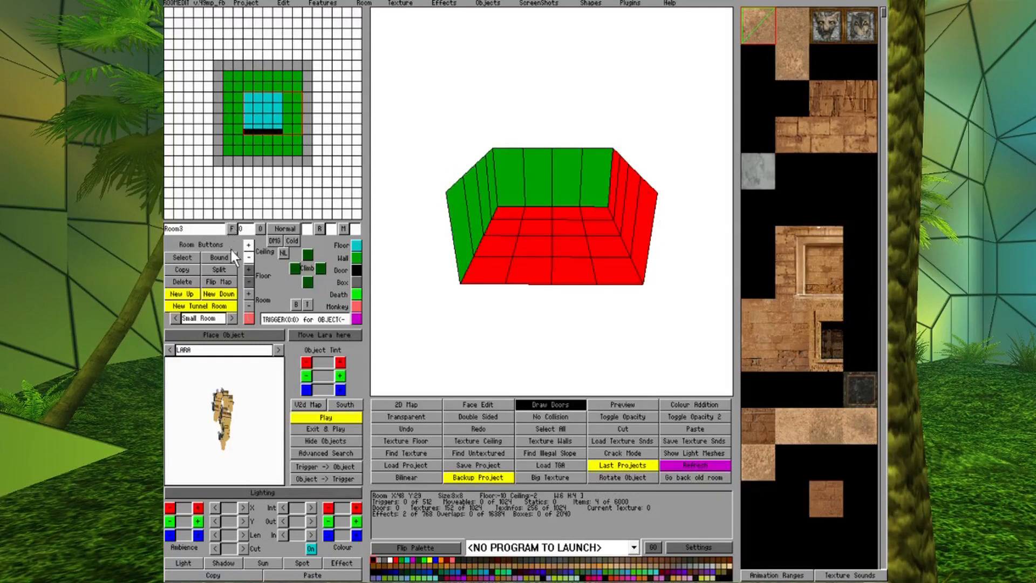
{"action": "left_click_drag", "start_coordinate": [244, 97], "coordinate": [293, 125]}
{"action": "left_click", "coordinate": [213, 258]}
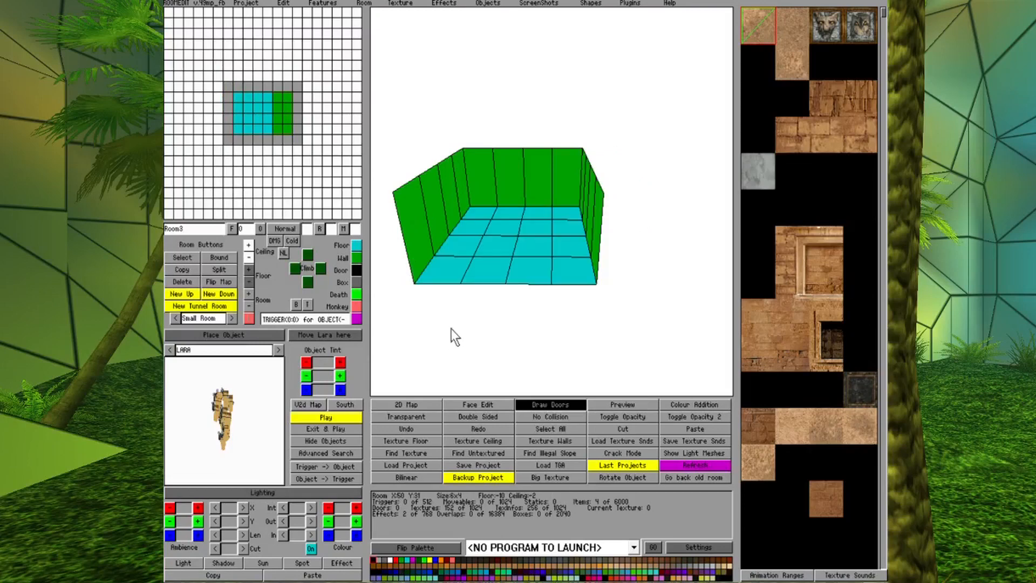
- Open Room2 and make a door from its central 4 by 4 floor block down into Room3
{"action": "left_click", "coordinate": [182, 258]}
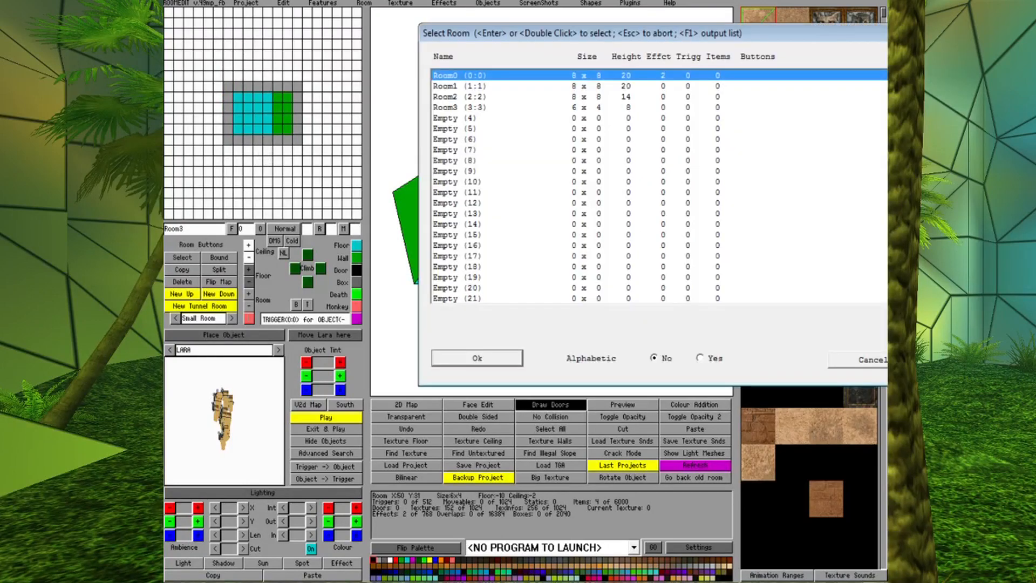
{"action": "key", "text": "Down"}
{"action": "key", "text": "Down"}
{"action": "key", "text": "Return"}
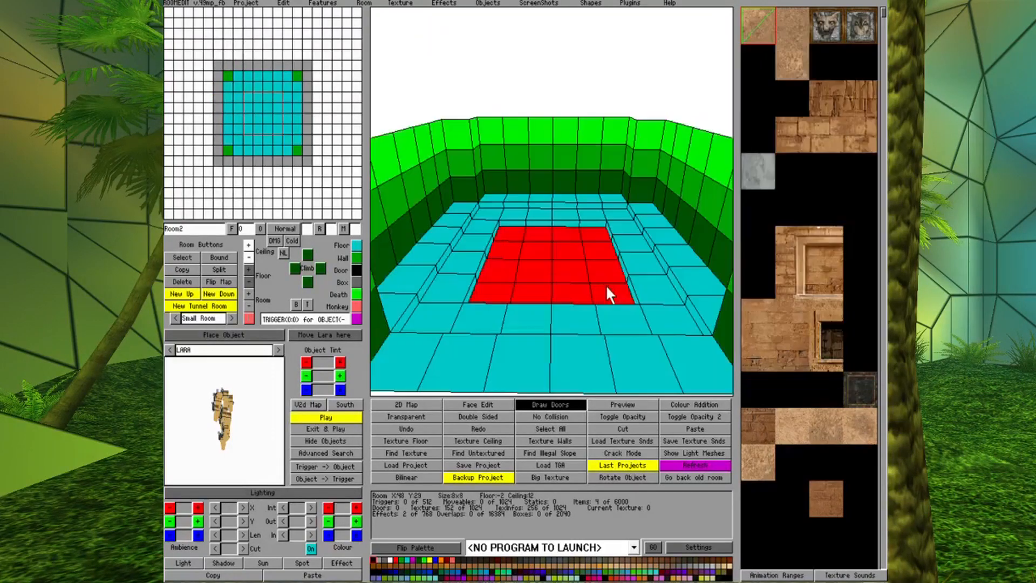
{"action": "left_click", "coordinate": [356, 268]}
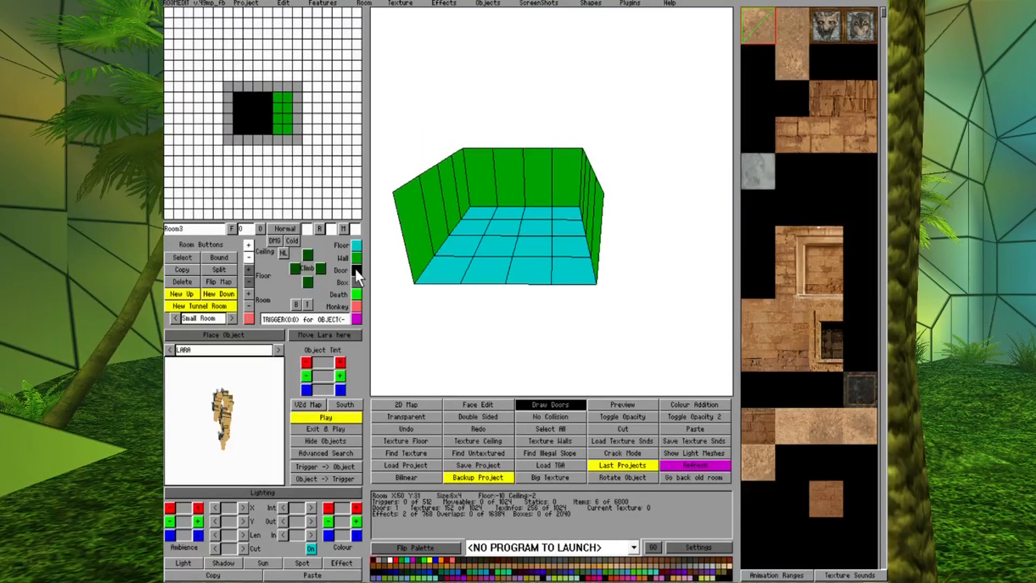
- Divide Room3's outer walls horizontally into two segments at mid-height
{"action": "key", "text": "Left"}
{"action": "key", "text": "Home"}
{"action": "key", "text": "End"}
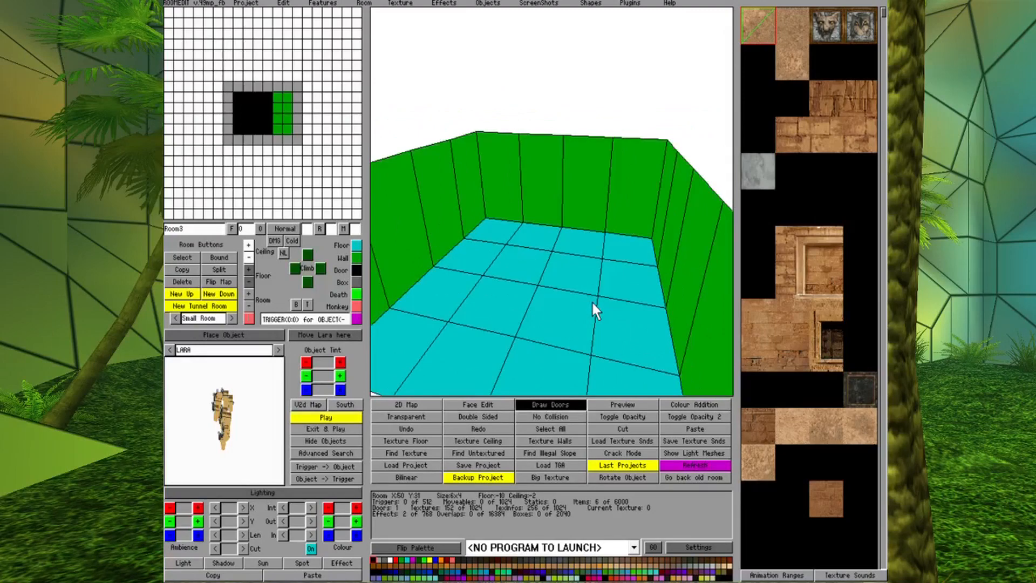
{"action": "key", "text": "End"}
{"action": "key", "text": "Left"}
{"action": "key", "text": "Right"}
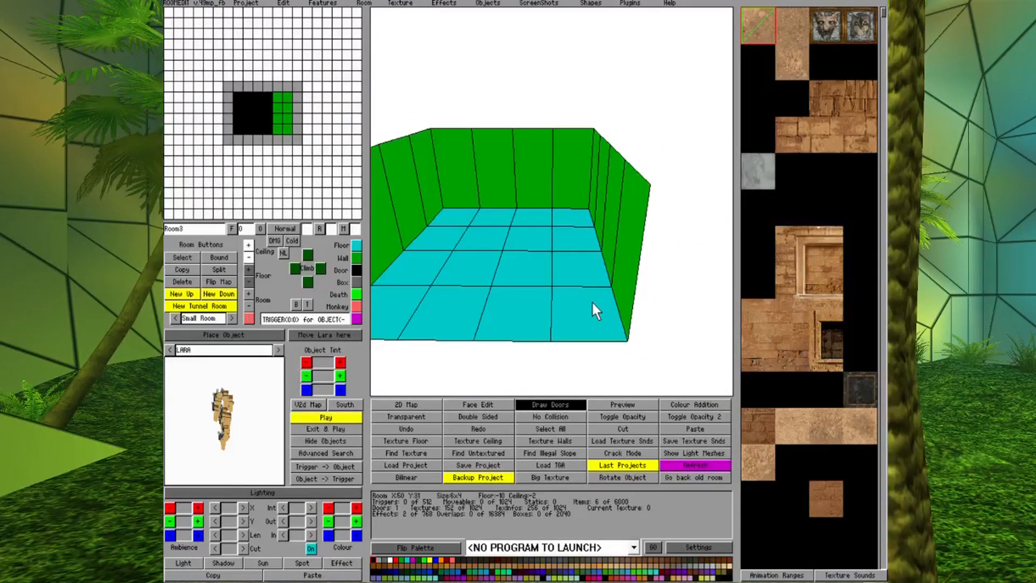
{"action": "key", "text": "shift+g"}
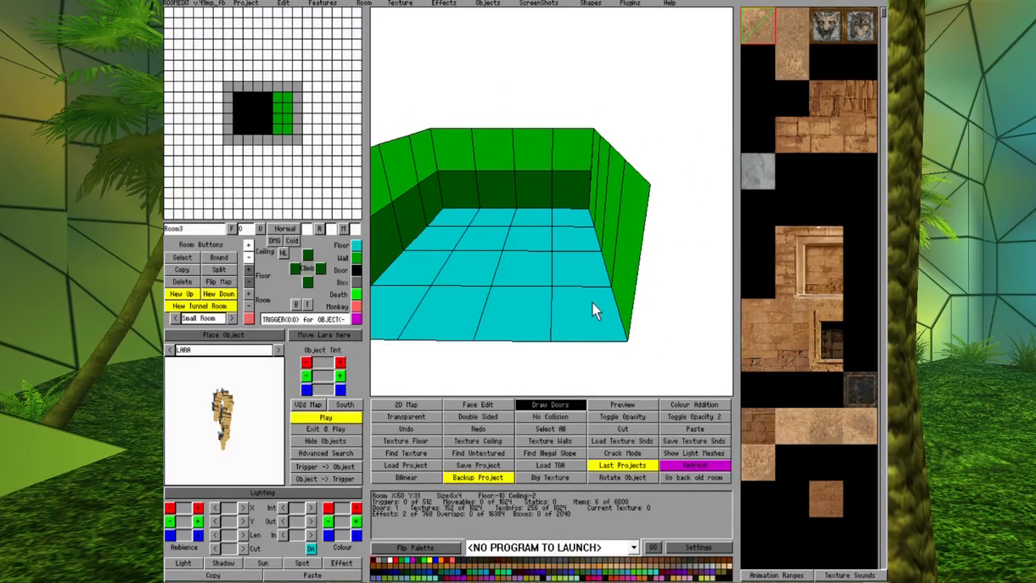
- Divide the 2 by 4 block of wall squares beside the portal area at the same mid-height
{"action": "key", "text": "Left"}
{"action": "key", "text": "End"}
{"action": "key", "text": "Right"}
{"action": "key", "text": "Left"}
{"action": "key", "text": "Right"}
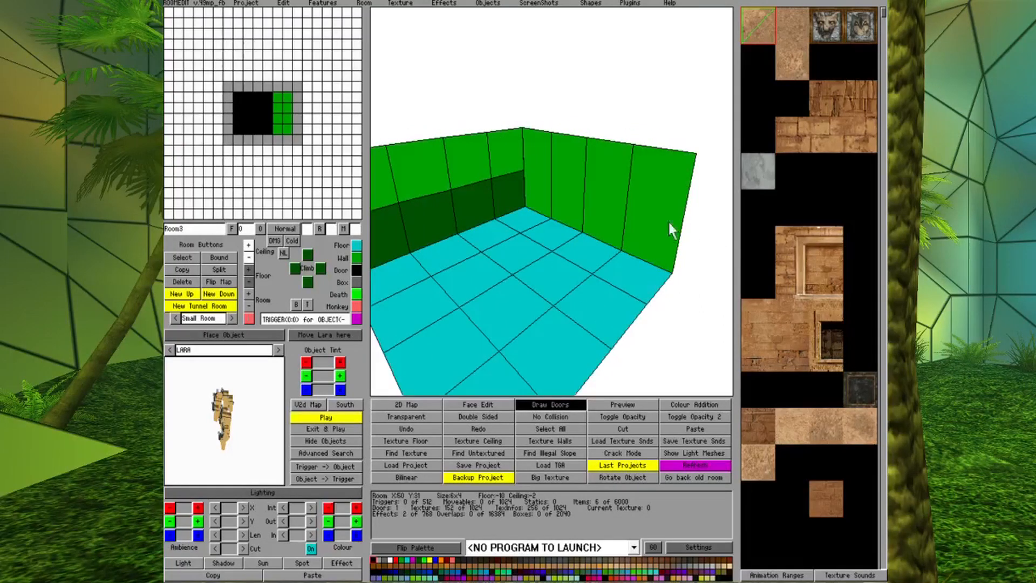
{"action": "left_click_drag", "start_coordinate": [277, 95], "coordinate": [285, 132]}
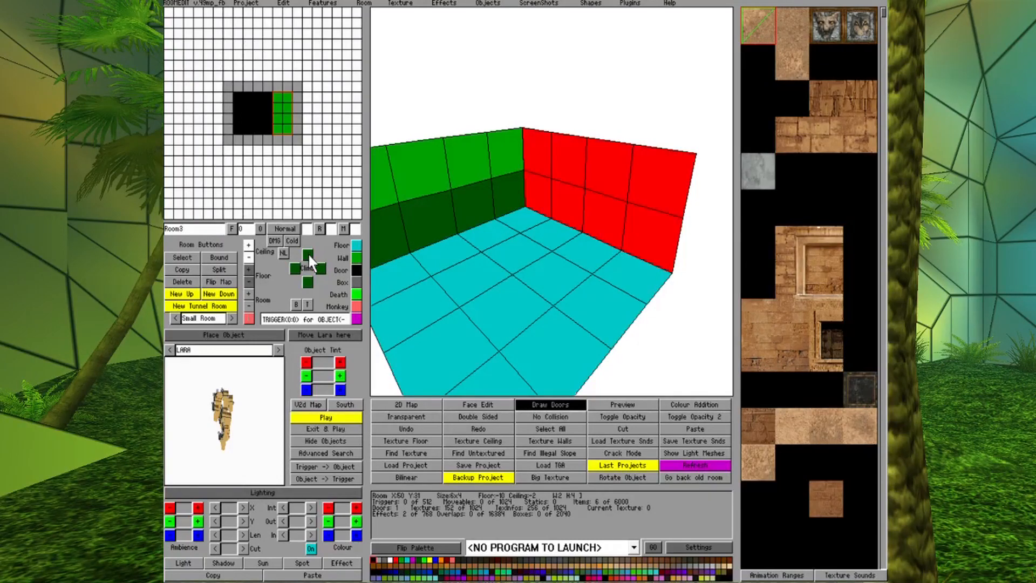
{"action": "left_click", "coordinate": [522, 241]}
{"action": "left_click_drag", "start_coordinate": [605, 202], "coordinate": [575, 199]}
- Turn the middle 2 by 2 squares of Room3's wall block into floor to open an alcove
{"action": "left_click_drag", "start_coordinate": [276, 108], "coordinate": [284, 115]}
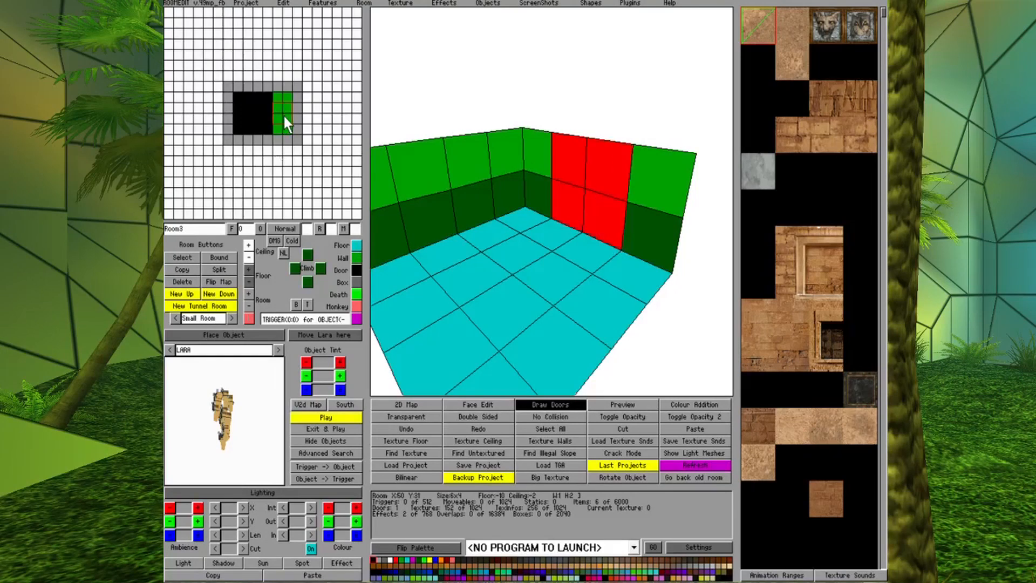
{"action": "left_click", "coordinate": [356, 245]}
{"action": "left_click", "coordinate": [553, 267]}
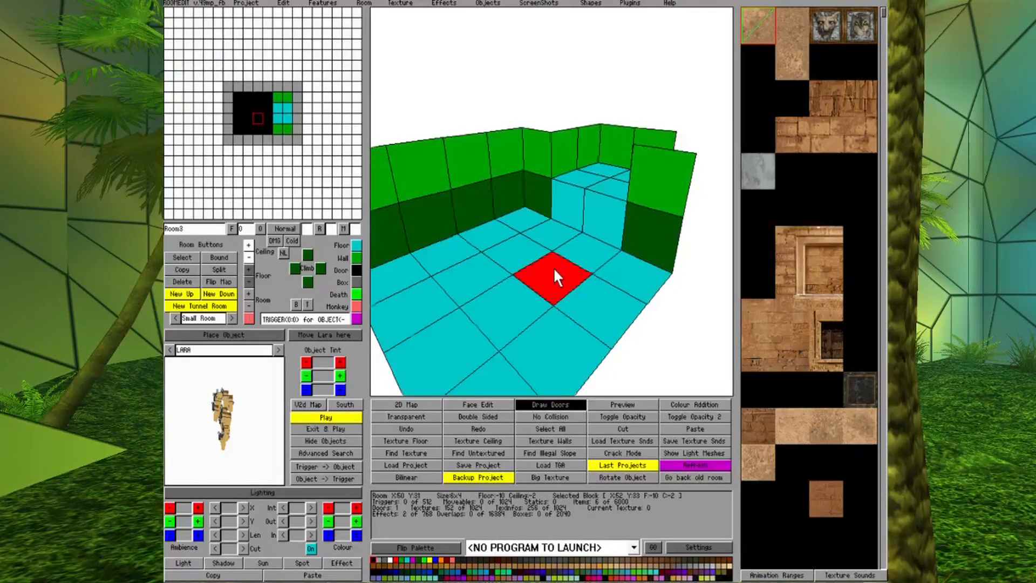
- Lower the alcove's floor to Room3's floor level and its ceiling to the mid-height wall division
{"action": "key", "text": "Left"}
{"action": "key", "text": "Down"}
{"action": "key", "text": "Up"}
{"action": "key", "text": "Down"}
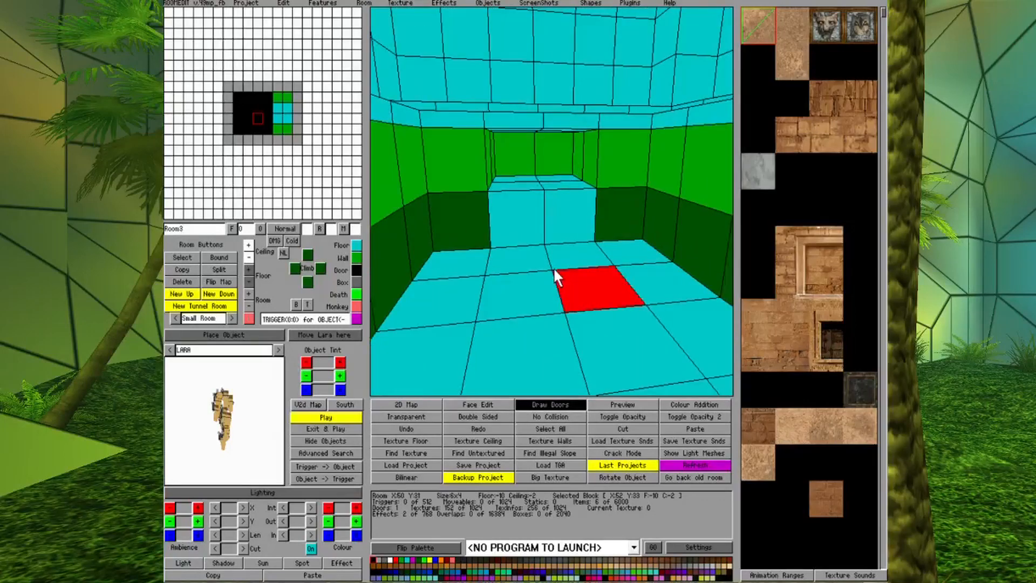
{"action": "key", "text": "Page_Up"}
{"action": "left_click_drag", "start_coordinate": [552, 200], "coordinate": [518, 172]}
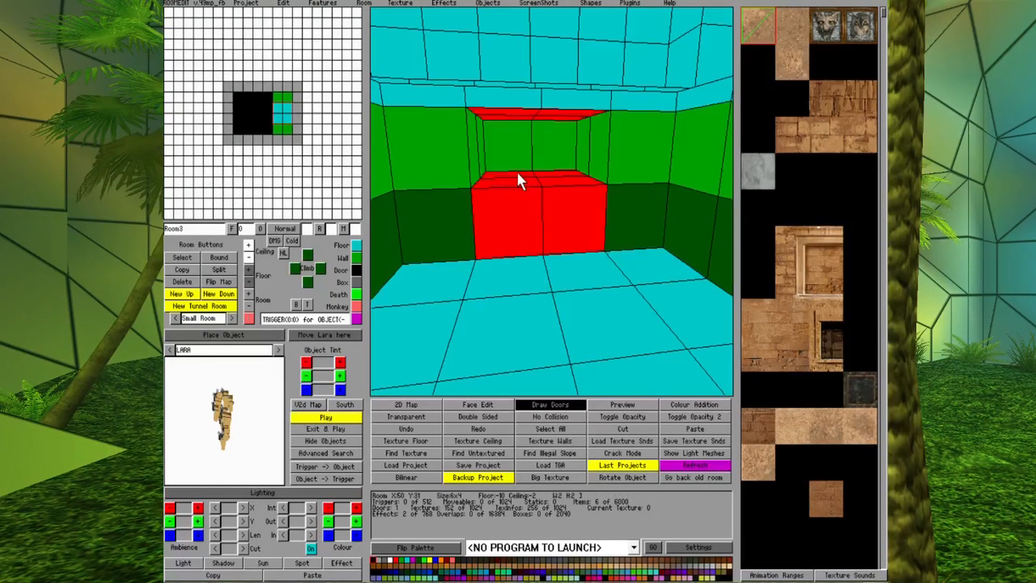
{"action": "left_click", "coordinate": [249, 281]}
{"action": "left_click", "coordinate": [248, 257]}
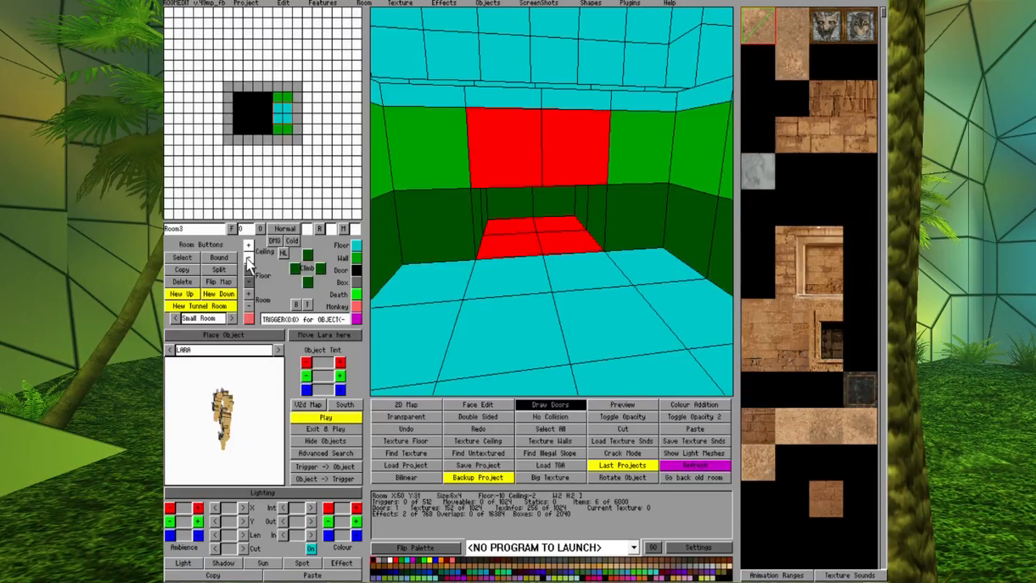
{"action": "left_click", "coordinate": [495, 305]}
- Examine Room3's lowered alcove and surrounding walls from several sides
{"action": "key", "text": "Page_Down"}
{"action": "key", "text": "Page_Down"}
{"action": "key", "text": "Page_Down"}
{"action": "key", "text": "Page_Down"}
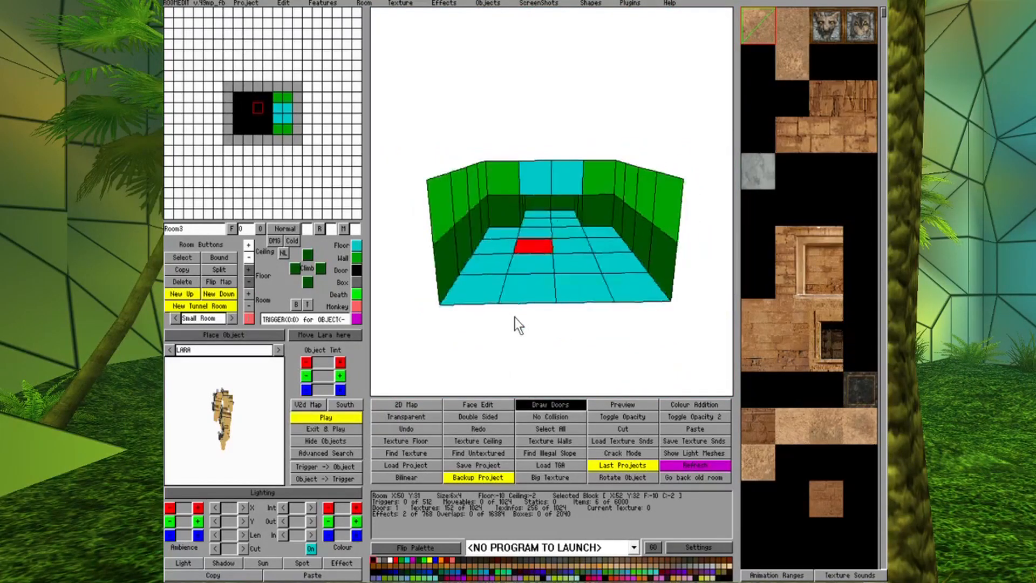
{"action": "key", "text": "Right"}
{"action": "key", "text": "Right"}
{"action": "key", "text": "Right"}
{"action": "key", "text": "Right"}
{"action": "key", "text": "Right"}
{"action": "key", "text": "Right"}
{"action": "key", "text": "Page_Up"}
{"action": "key", "text": "Page_Up"}
{"action": "key", "text": "Page_Up"}
{"action": "key", "text": "Down"}
{"action": "key", "text": "Down"}
{"action": "key", "text": "Down"}
{"action": "key", "text": "Down"}
{"action": "key", "text": "Right"}
{"action": "key", "text": "Right"}
{"action": "key", "text": "Right"}
{"action": "key", "text": "Right"}
{"action": "key", "text": "Right"}
{"action": "key", "text": "Up"}
{"action": "key", "text": "Up"}
{"action": "key", "text": "Up"}
{"action": "key", "text": "Up"}
{"action": "key", "text": "Up"}
{"action": "key", "text": "Page_Down"}
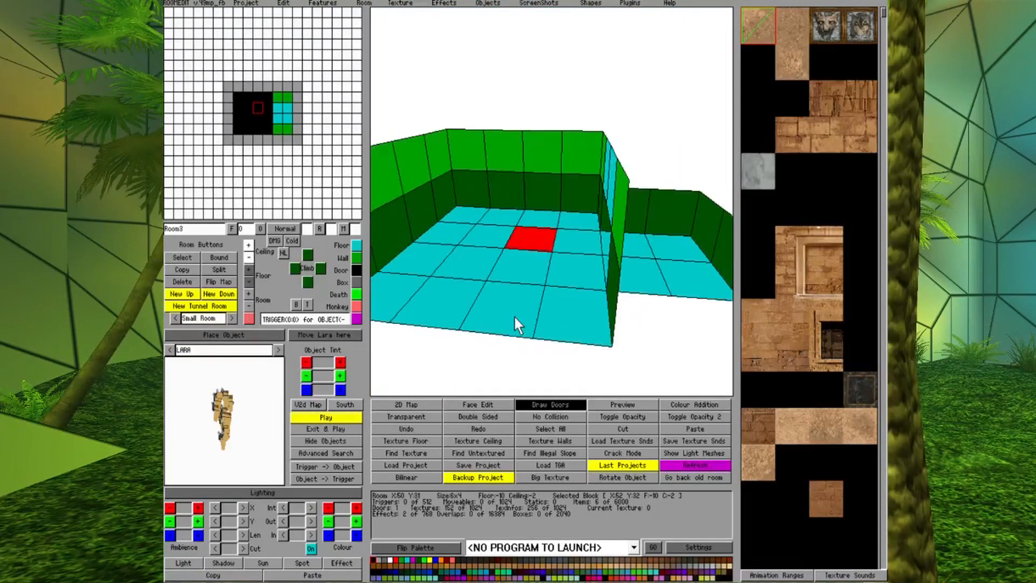
- Examine Room3's alcove from another side, and inspect a floor square on the step beside Room6's 4 by 4 sunken centre
{"action": "key", "text": "Right"}
{"action": "key", "text": "Right"}
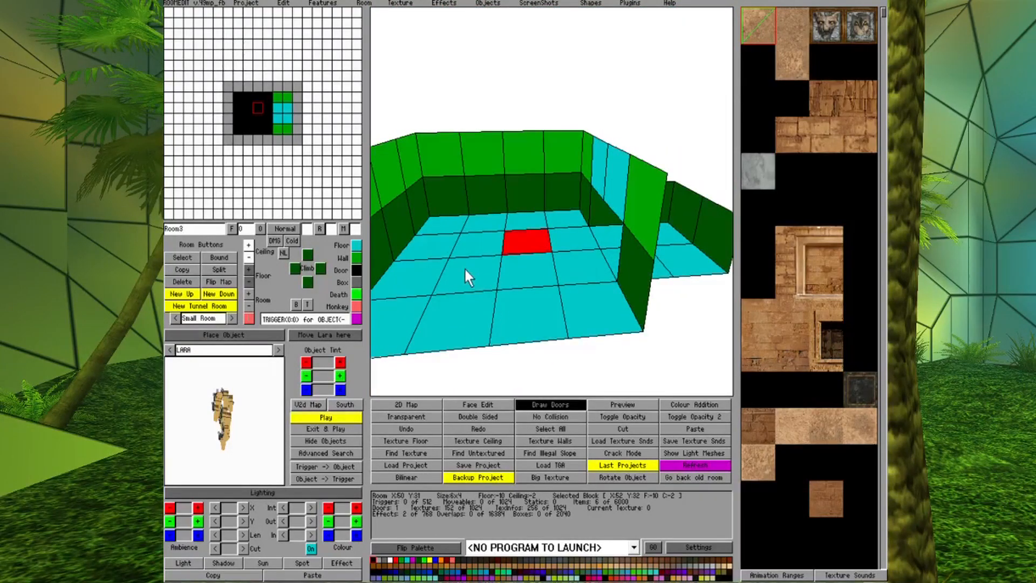
{"action": "left_click_drag", "start_coordinate": [285, 122], "coordinate": [262, 116]}
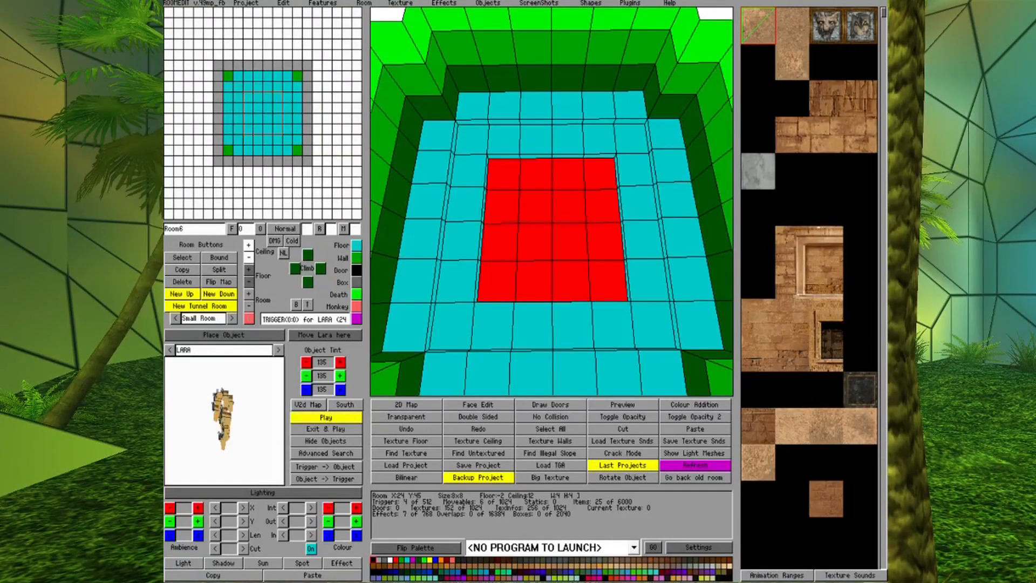
{"action": "left_click", "coordinate": [642, 242]}
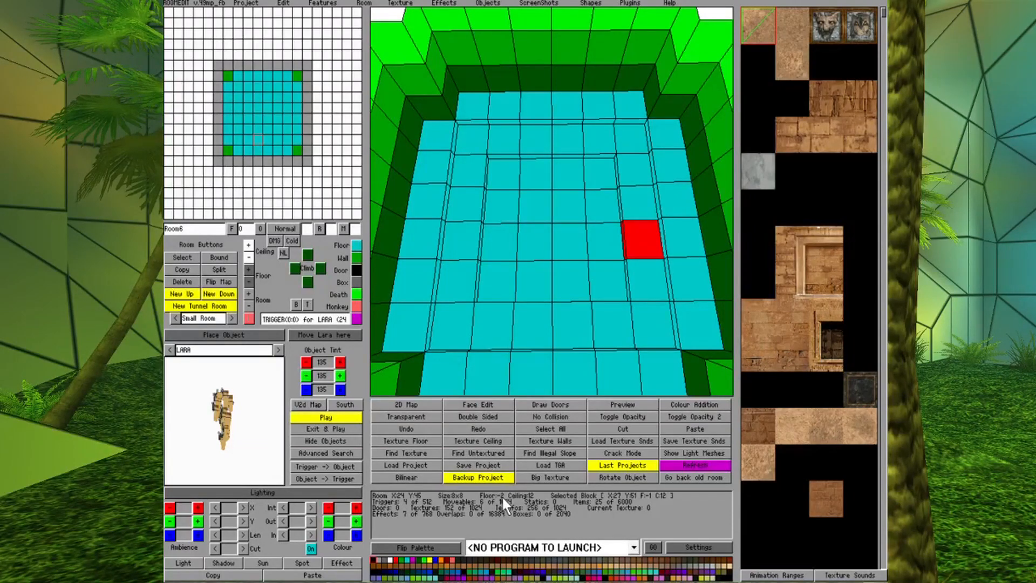
- Start Room7 from the empty room slot 7 and move it to clear space on the 2D map
{"action": "left_click", "coordinate": [176, 257]}
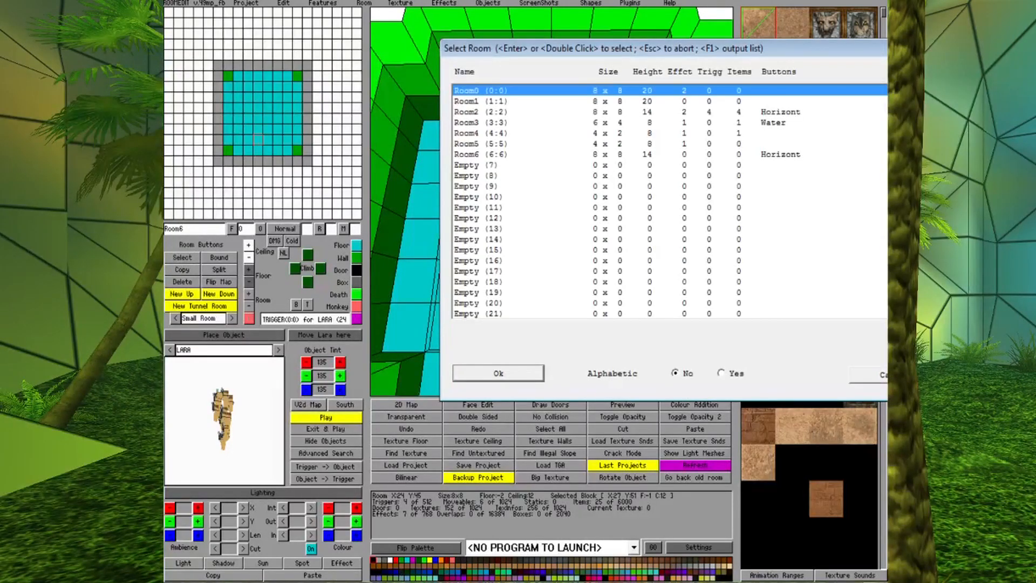
{"action": "left_click", "coordinate": [475, 164]}
{"action": "left_click", "coordinate": [498, 373]}
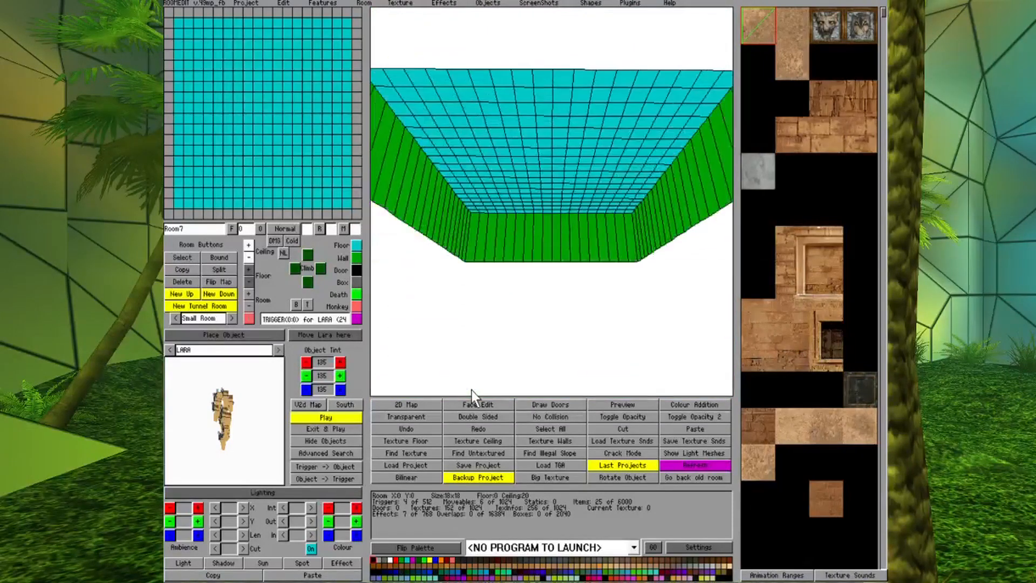
{"action": "left_click_drag", "start_coordinate": [234, 109], "coordinate": [266, 126]}
{"action": "left_click", "coordinate": [415, 403]}
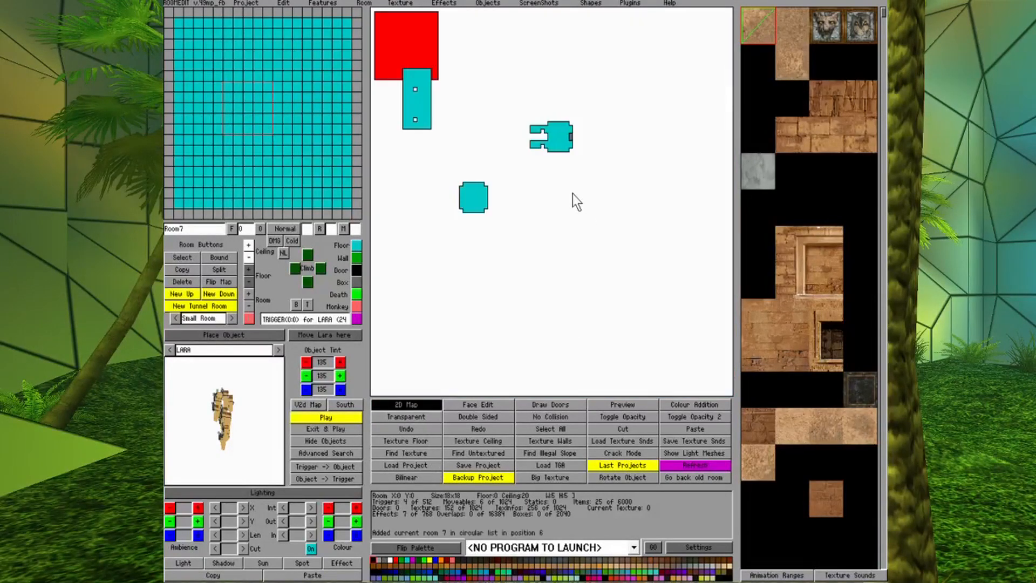
{"action": "left_click_drag", "start_coordinate": [438, 62], "coordinate": [550, 256]}
- Bound Room7 to a 4 by 4 block of squares, the size of Room6's sunken centre
{"action": "left_click", "coordinate": [477, 193]}
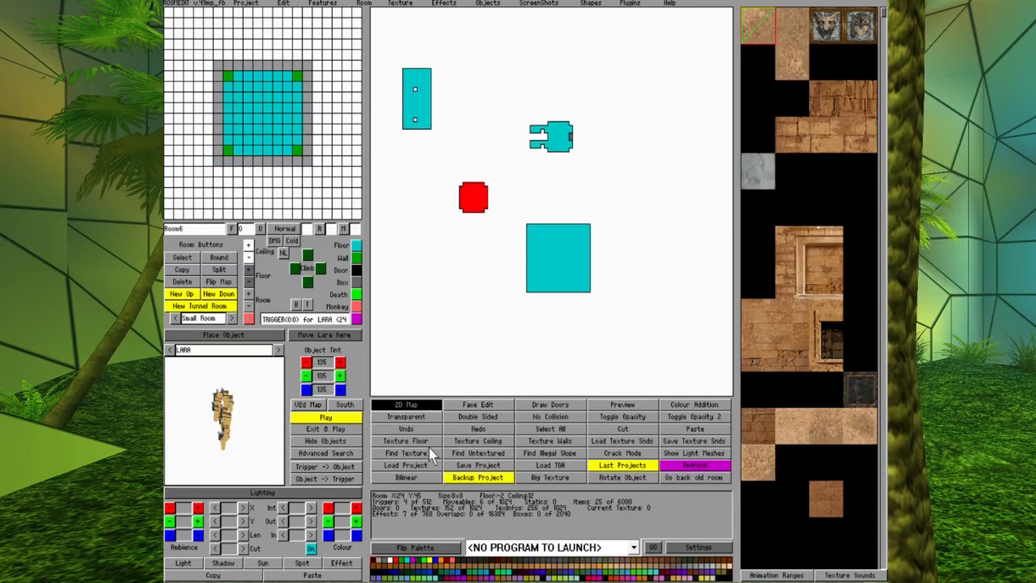
{"action": "left_click", "coordinate": [412, 403]}
{"action": "left_click_drag", "start_coordinate": [536, 213], "coordinate": [573, 243]}
{"action": "left_click", "coordinate": [438, 401]}
{"action": "left_click", "coordinate": [552, 255]}
{"action": "left_click_drag", "start_coordinate": [231, 106], "coordinate": [261, 114]}
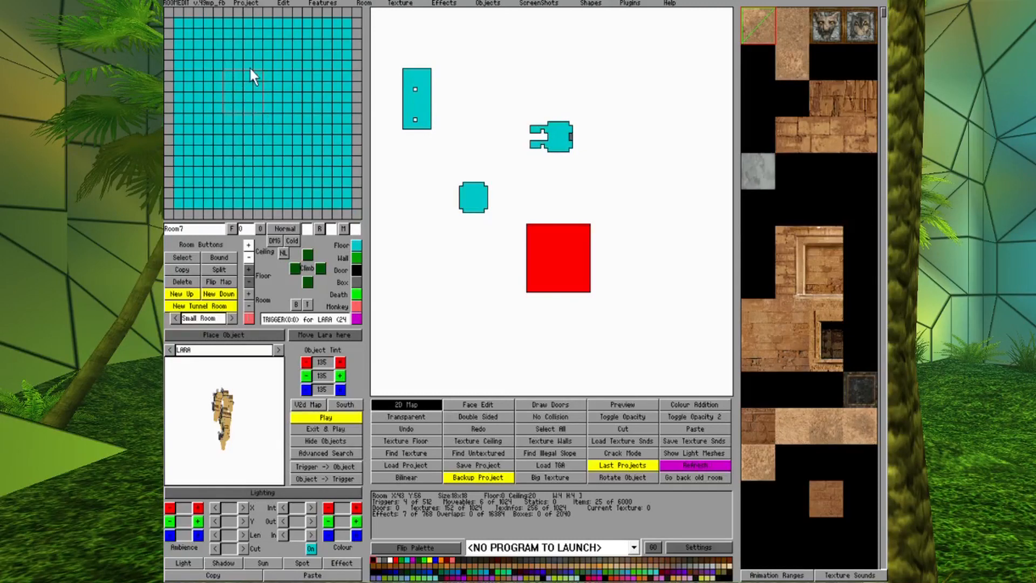
{"action": "left_click", "coordinate": [219, 253]}
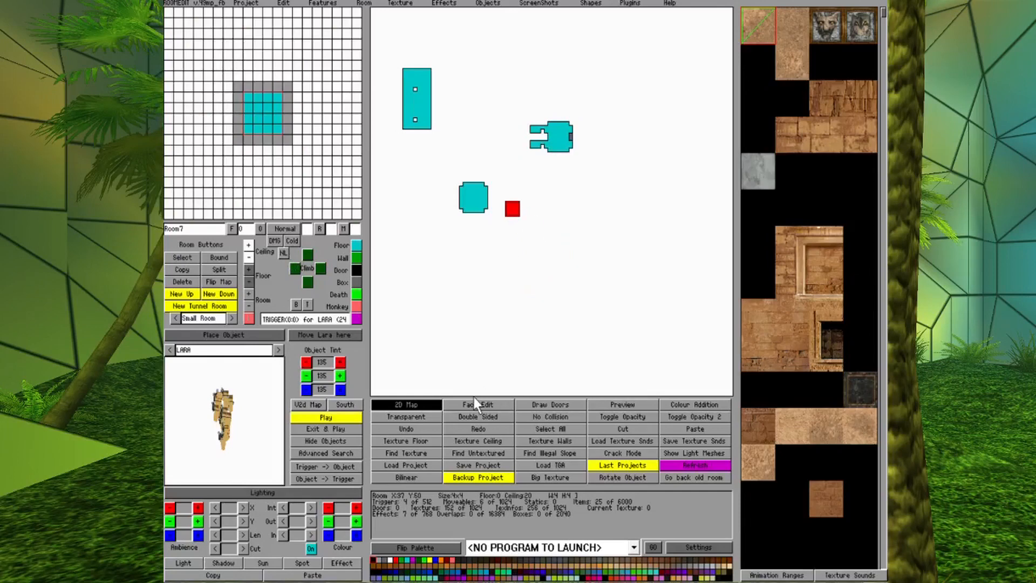
- Raise Room7's floor to 8 and lower its ceiling to 16
{"action": "left_click", "coordinate": [426, 404]}
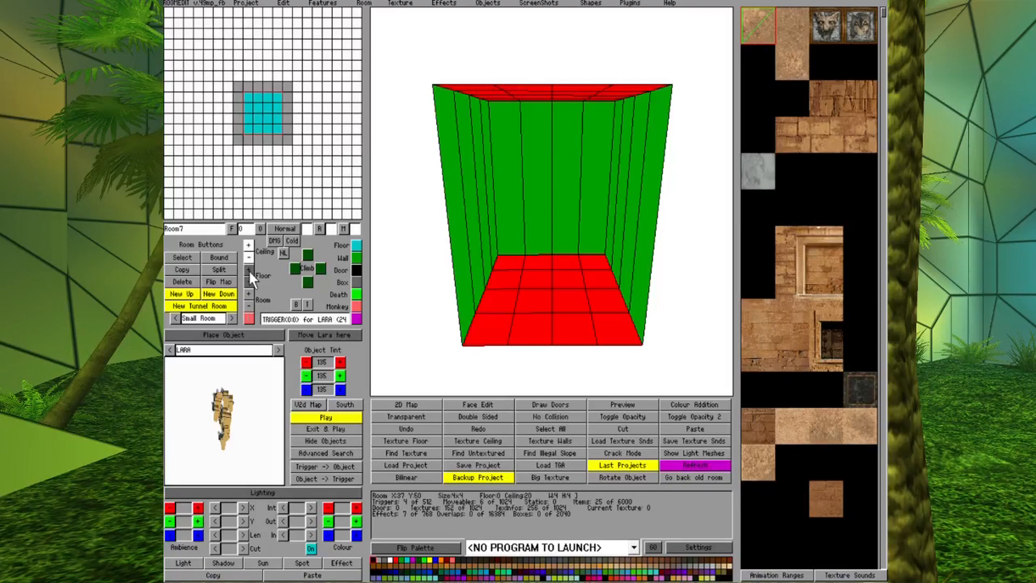
{"action": "left_click", "coordinate": [248, 270]}
{"action": "left_click", "coordinate": [249, 270]}
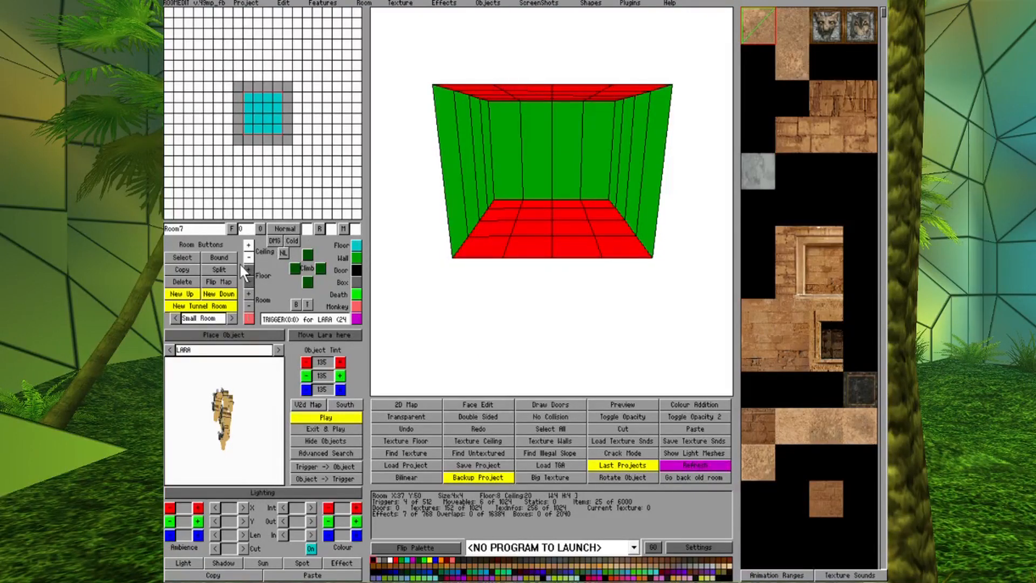
{"action": "left_click", "coordinate": [248, 258]}
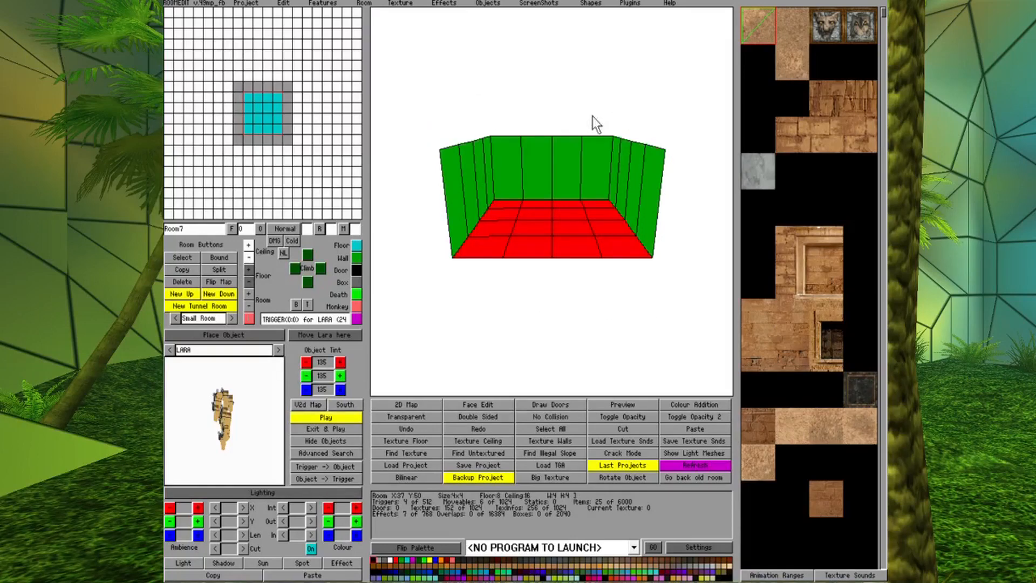
{"action": "right_click_drag", "start_coordinate": [554, 155], "coordinate": [554, 102]}
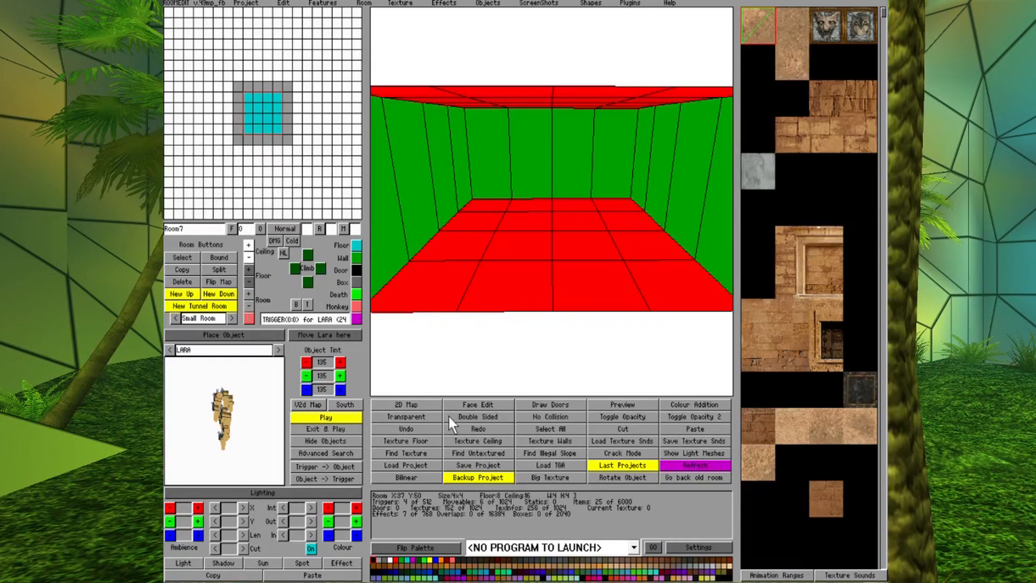
- Compare Room7's height with Room6's and lower all of Room7 until its floor is at -10 and its ceiling at -2
{"action": "left_click", "coordinate": [410, 405]}
{"action": "left_click", "coordinate": [477, 193]}
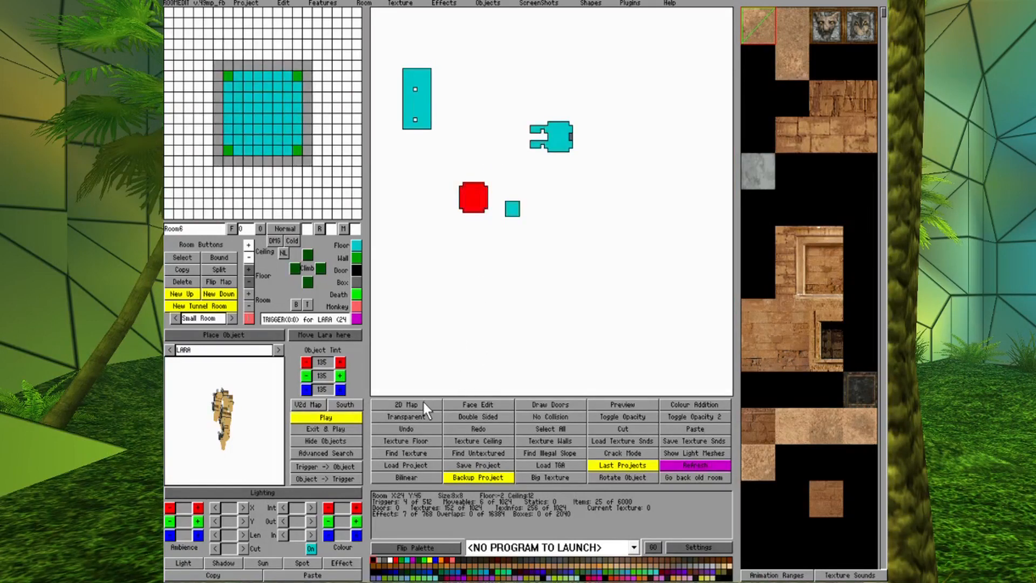
{"action": "left_click", "coordinate": [423, 400]}
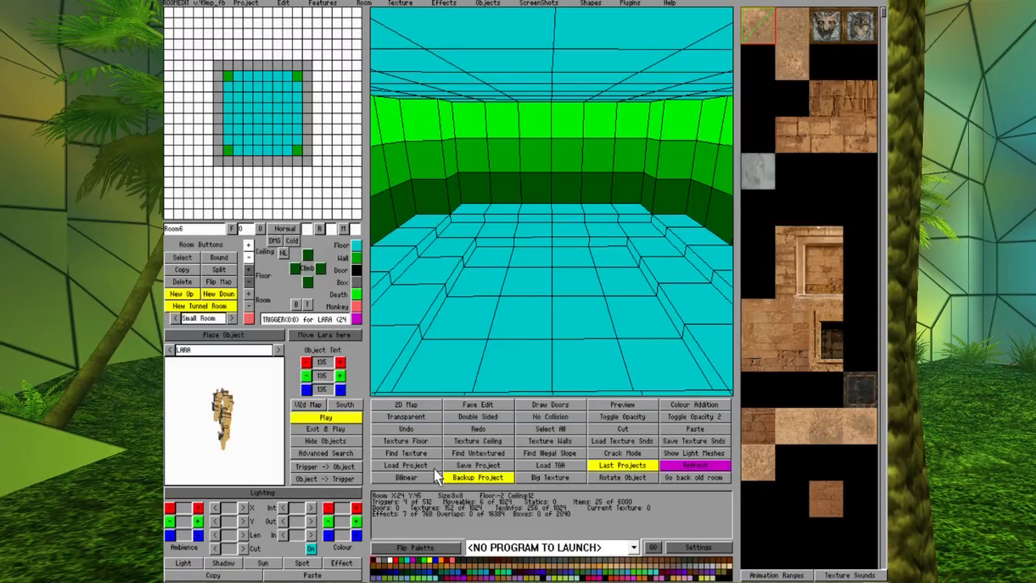
{"action": "left_click", "coordinate": [413, 404]}
{"action": "left_click", "coordinate": [513, 212]}
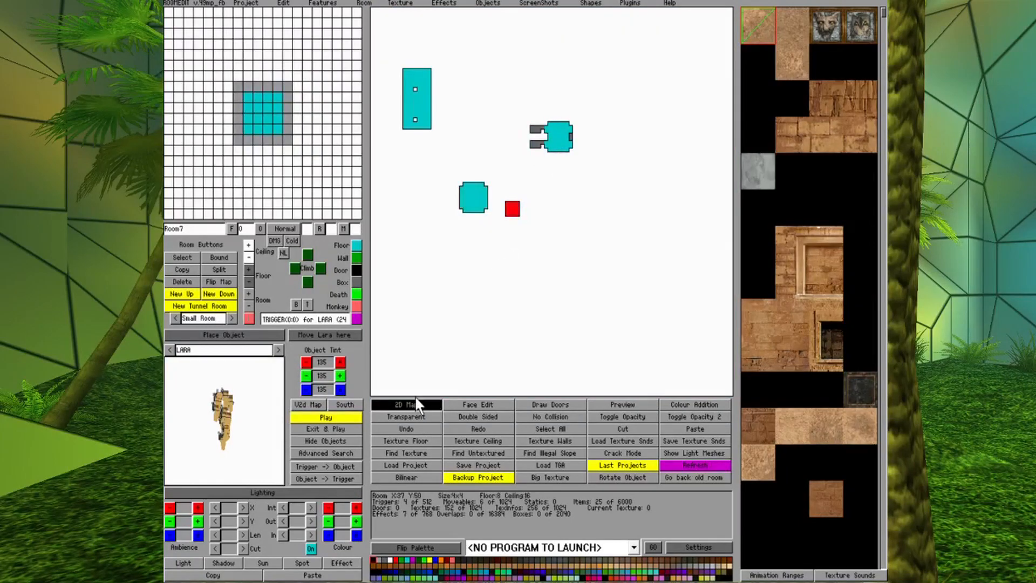
{"action": "left_click", "coordinate": [402, 405]}
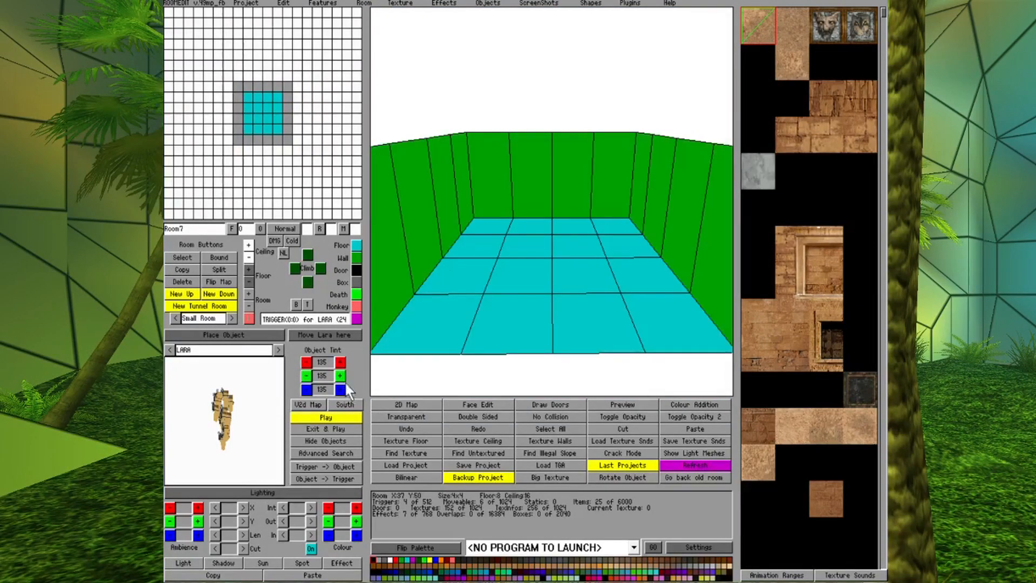
{"action": "left_click", "coordinate": [248, 307]}
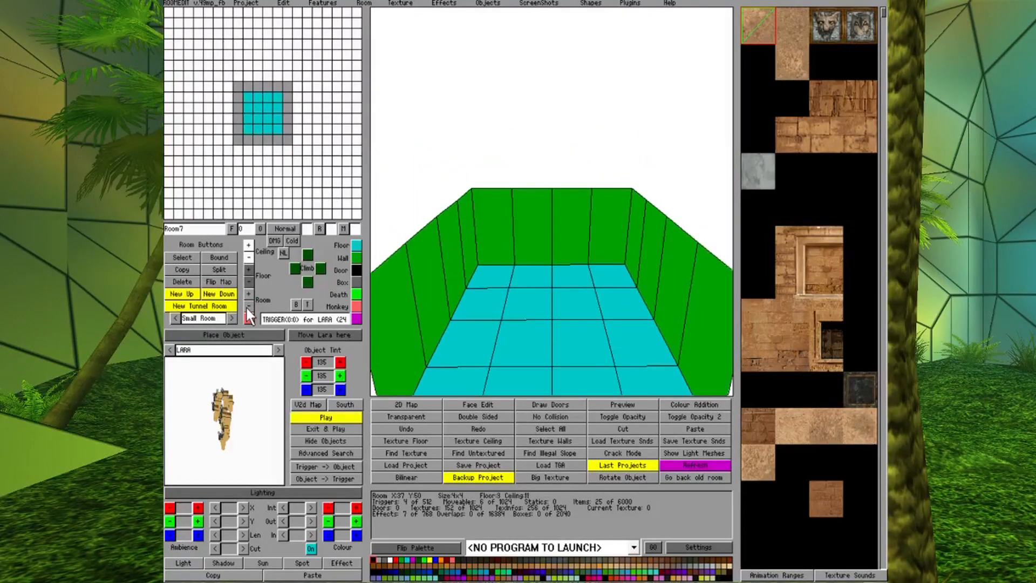
{"action": "left_click", "coordinate": [248, 306]}
{"action": "left_click", "coordinate": [248, 307]}
{"action": "left_click", "coordinate": [248, 306]}
{"action": "left_click", "coordinate": [249, 307]}
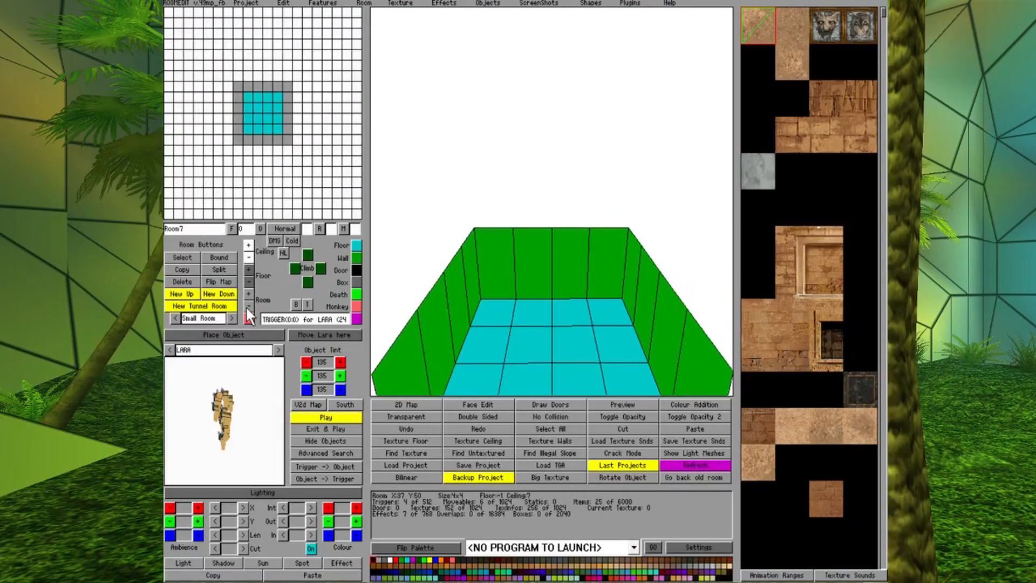
{"action": "left_click", "coordinate": [248, 306]}
{"action": "left_click", "coordinate": [247, 307]}
{"action": "left_click", "coordinate": [248, 306]}
{"action": "left_click", "coordinate": [248, 306]}
{"action": "left_click", "coordinate": [247, 306]}
{"action": "left_click", "coordinate": [247, 307]}
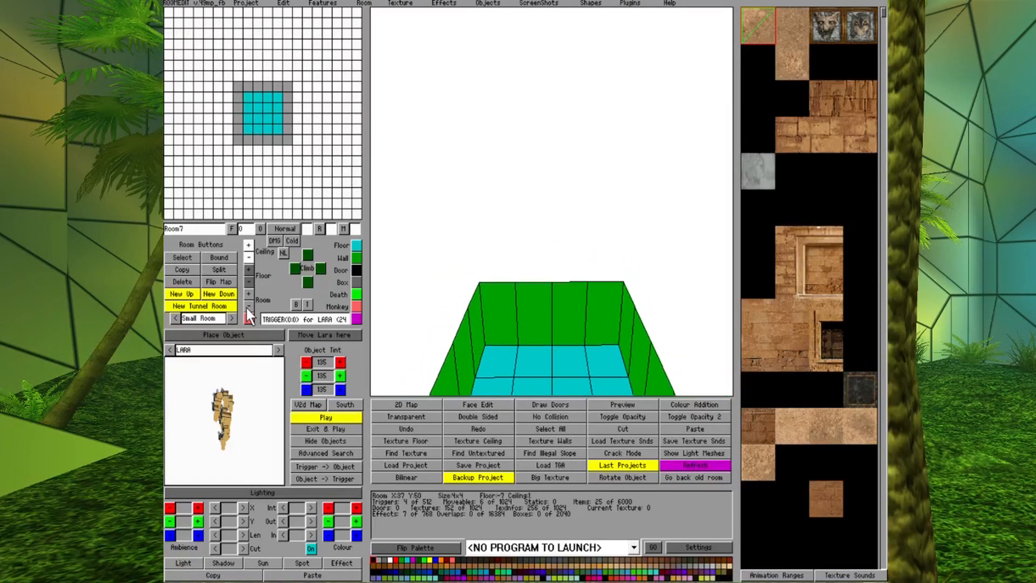
{"action": "left_click", "coordinate": [248, 306]}
{"action": "left_click", "coordinate": [247, 307]}
{"action": "left_click", "coordinate": [248, 306]}
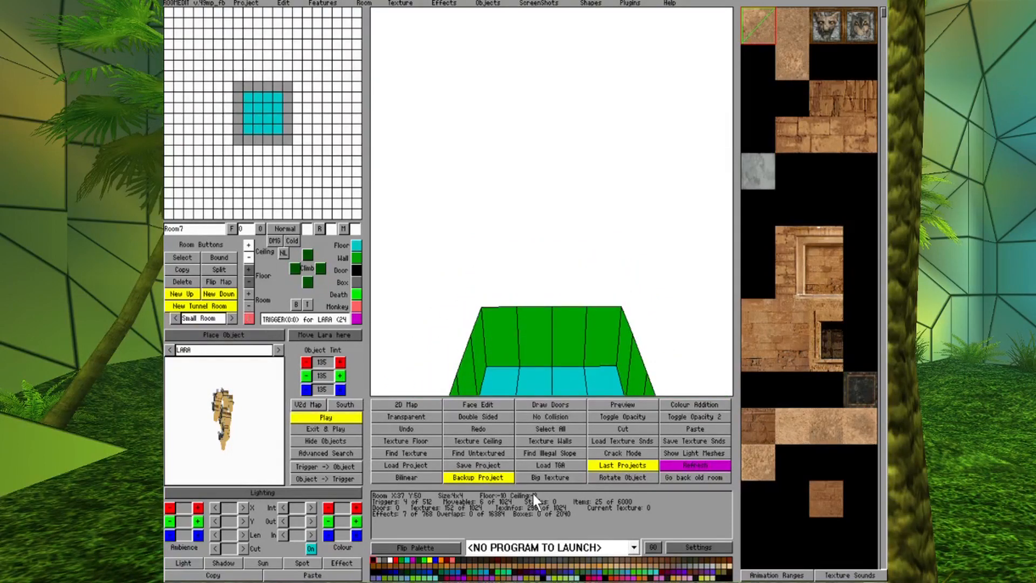
- Place Room7 beneath the centre of Room6 on the 2D map, at X 26, Y 47
{"action": "left_click", "coordinate": [410, 406]}
{"action": "left_click", "coordinate": [478, 198]}
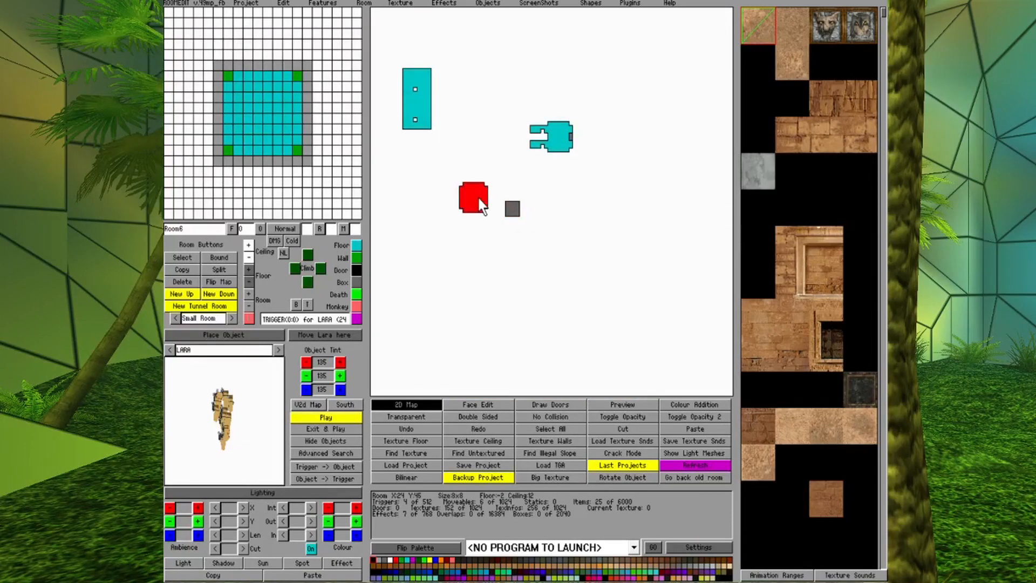
{"action": "left_click", "coordinate": [510, 212]}
{"action": "left_click", "coordinate": [423, 401]}
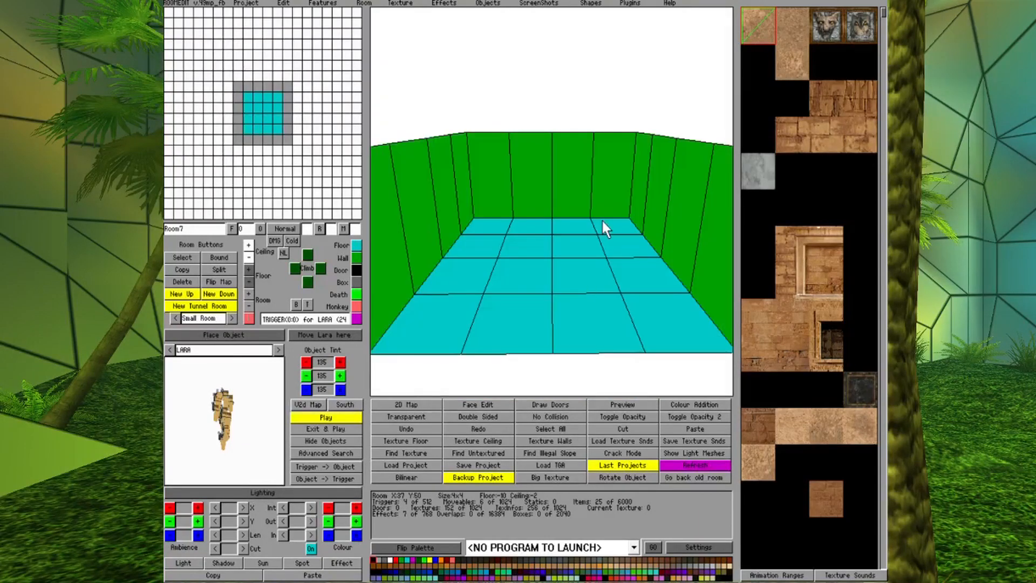
{"action": "left_click", "coordinate": [435, 405]}
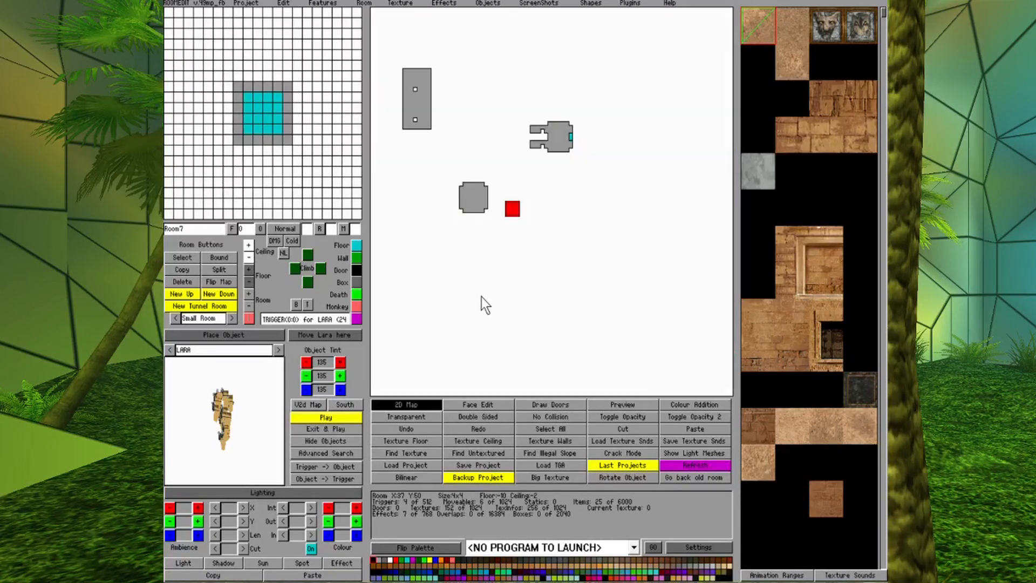
{"action": "left_click_drag", "start_coordinate": [511, 214], "coordinate": [494, 210]}
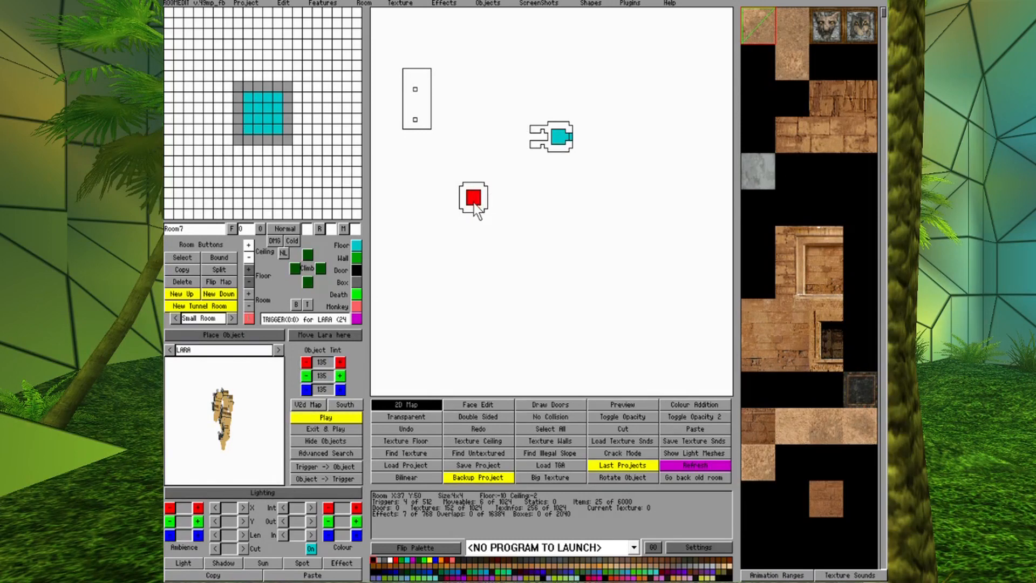
{"action": "right_click", "coordinate": [474, 203]}
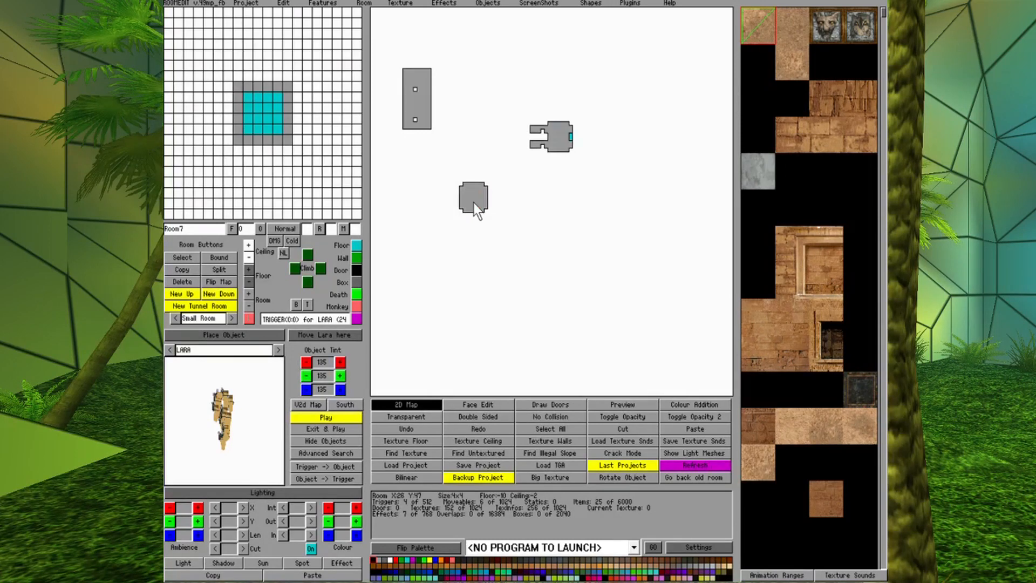
- Turn the 4 by 4 sunken centre of Room6's floor into a door opening down into Room7
{"action": "left_click", "coordinate": [474, 201]}
{"action": "left_click", "coordinate": [408, 404]}
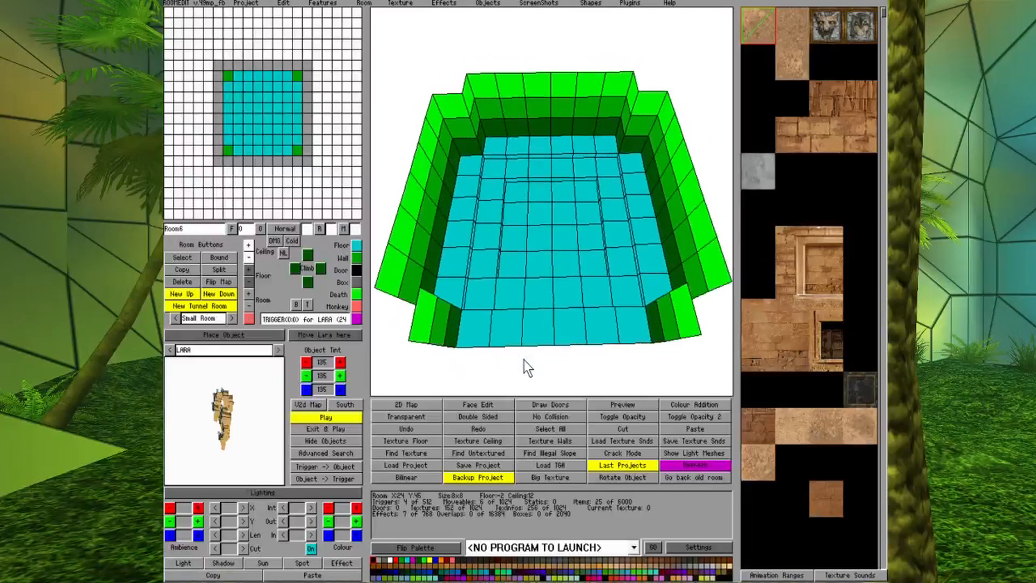
{"action": "left_click_drag", "start_coordinate": [498, 182], "coordinate": [607, 270]}
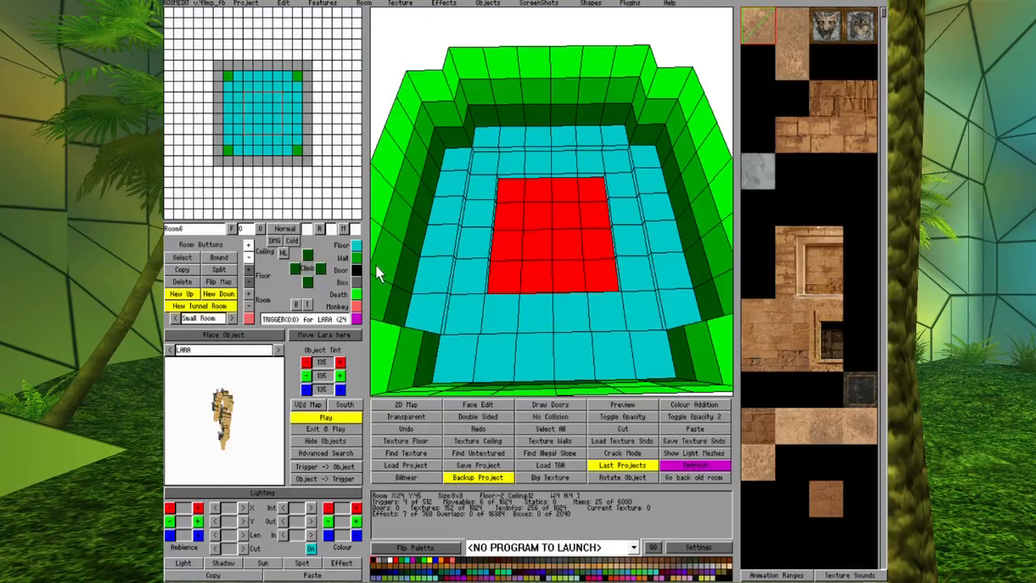
{"action": "left_click", "coordinate": [357, 270]}
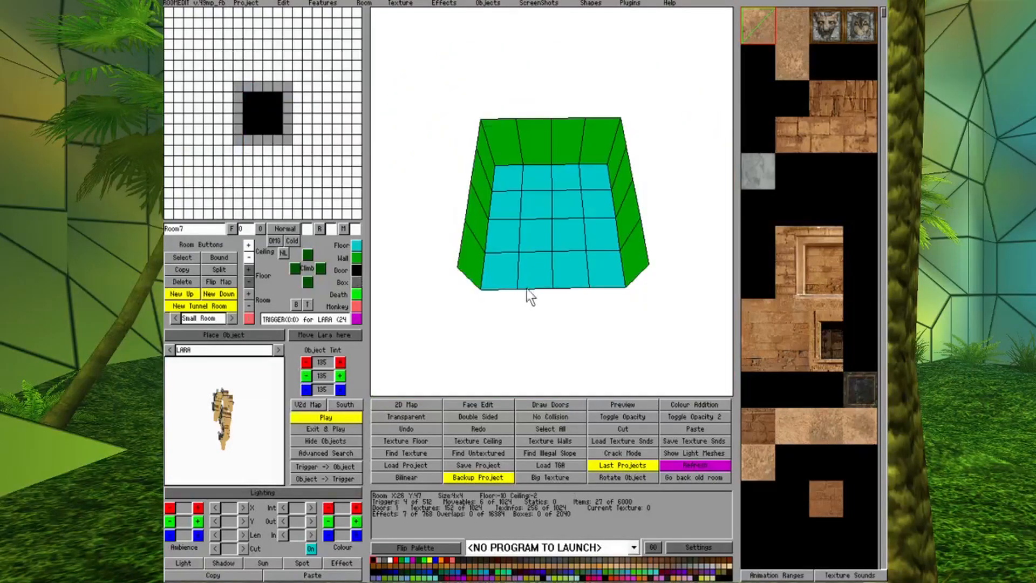
- Examine Room7 from below and above with connected rooms drawn and hidden, and return to Room6 through the ceiling door
{"action": "key", "text": "Down"}
{"action": "key", "text": "Down"}
{"action": "key", "text": "Down"}
{"action": "key", "text": "Down"}
{"action": "key", "text": "Down"}
{"action": "key", "text": "Down"}
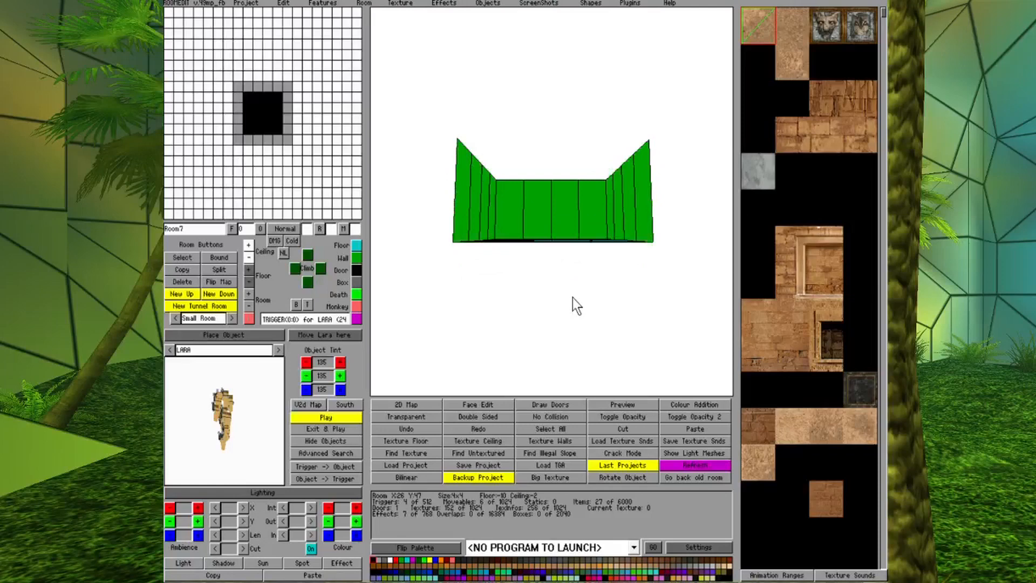
{"action": "left_click", "coordinate": [546, 404]}
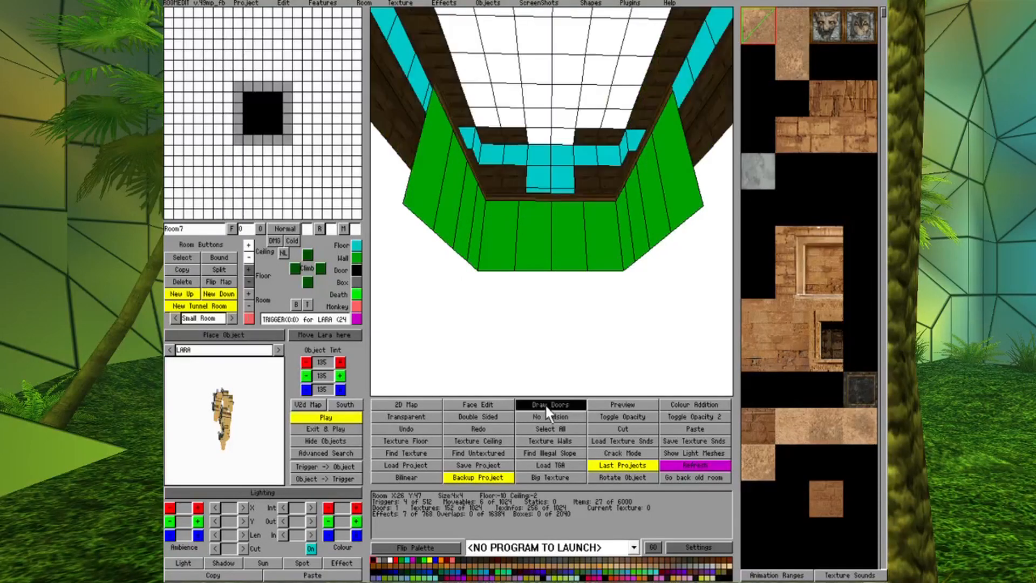
{"action": "key", "text": "Up"}
{"action": "key", "text": "Up"}
{"action": "key", "text": "Up"}
{"action": "key", "text": "Up"}
{"action": "key", "text": "Up"}
{"action": "key", "text": "Up"}
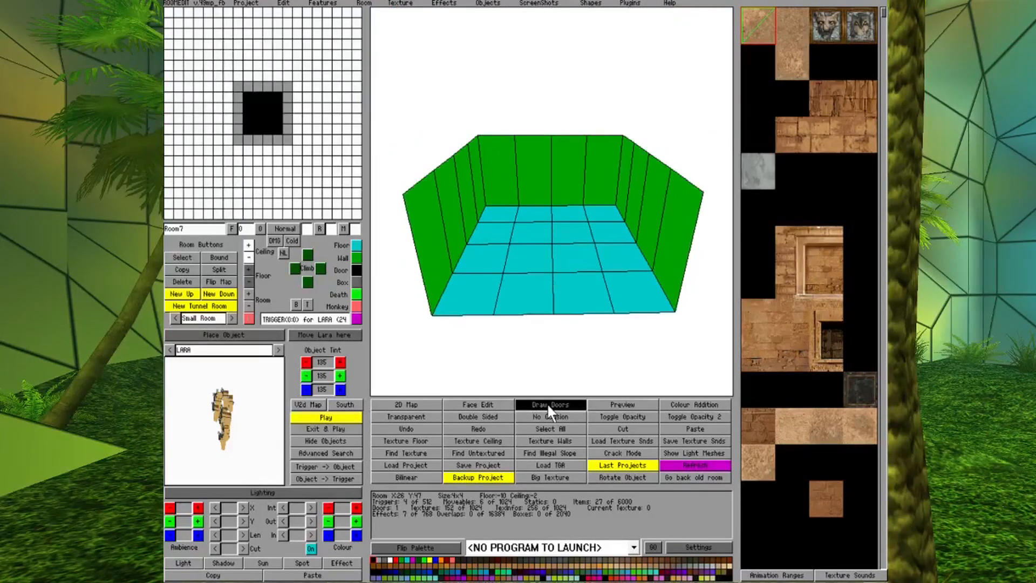
{"action": "key", "text": "Up"}
{"action": "key", "text": "Up"}
{"action": "key", "text": "Up"}
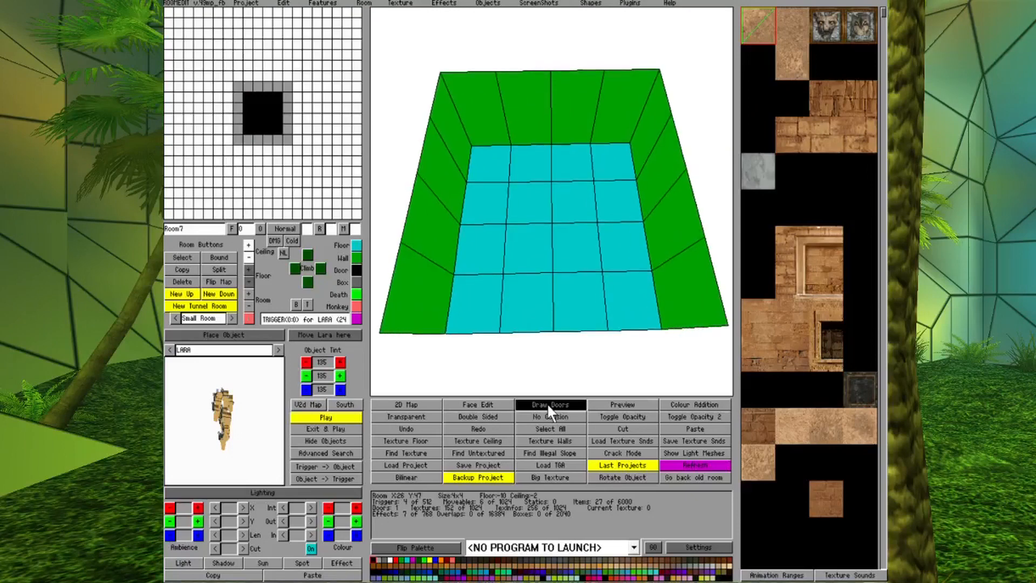
{"action": "left_click", "coordinate": [548, 404]}
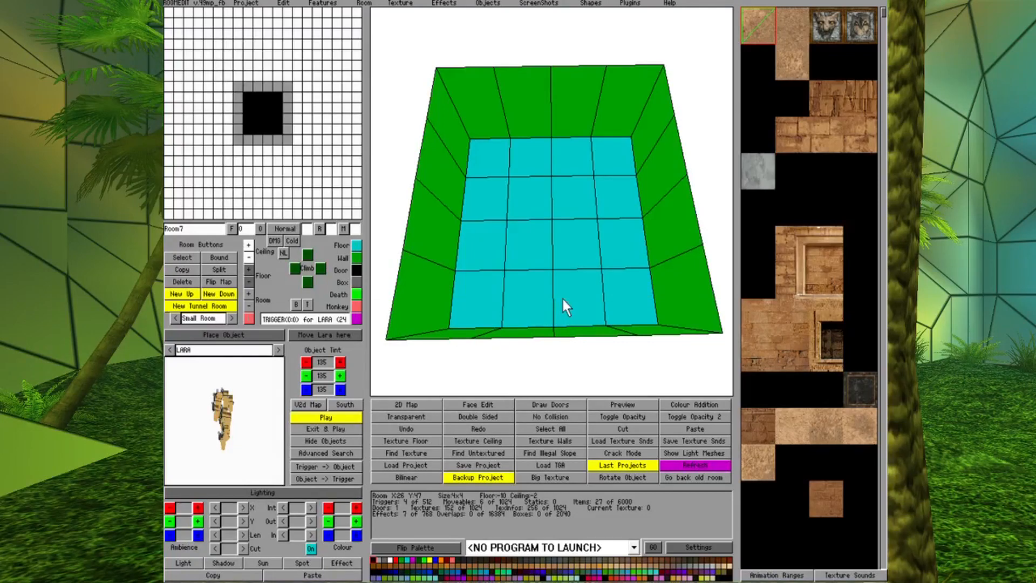
{"action": "left_click", "coordinate": [265, 113]}
{"action": "left_click", "coordinate": [264, 112]}
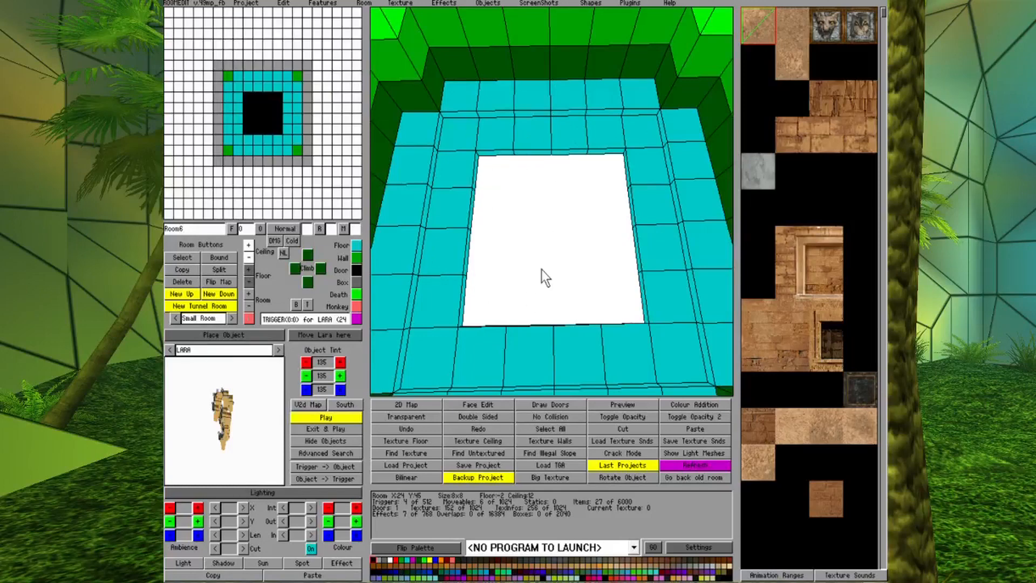
{"action": "left_click", "coordinate": [402, 195]}
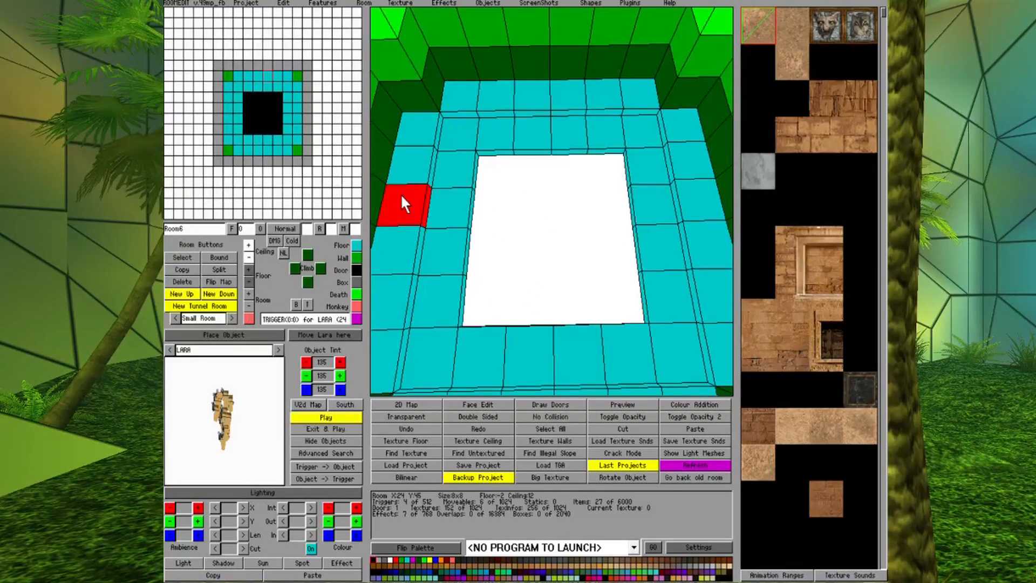
{"action": "left_click", "coordinate": [400, 154]}
{"action": "left_click", "coordinate": [378, 164]}
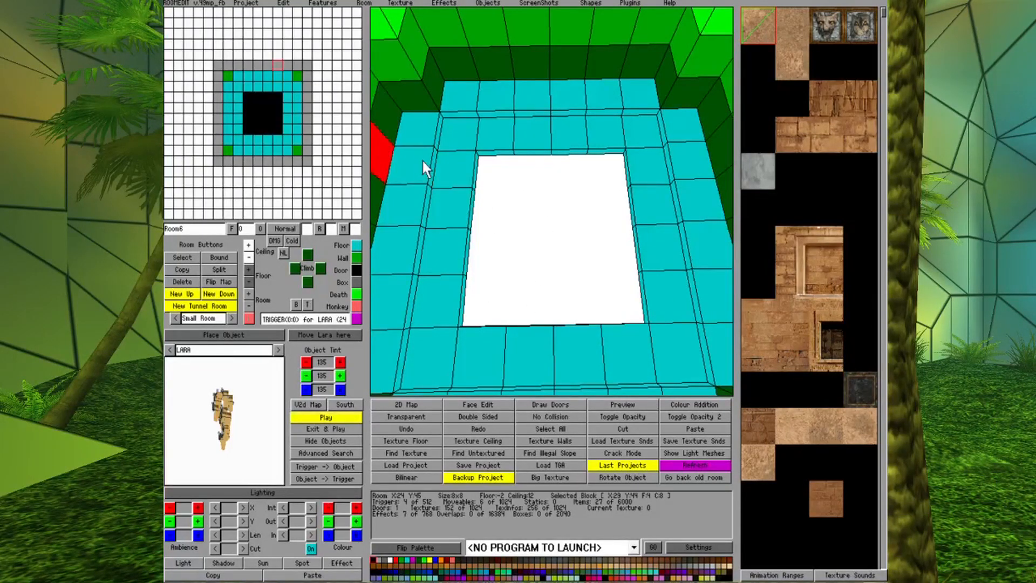
{"action": "key", "text": "Page_Down"}
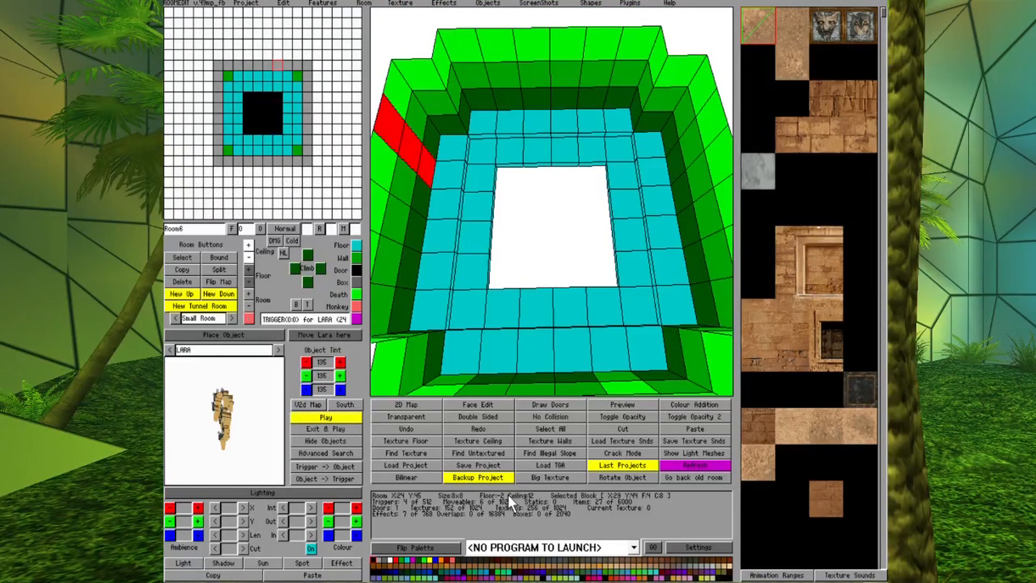
- Open Room2 from the 2D map and make the connected Room3 below it a water room with a value of 2
{"action": "left_click", "coordinate": [415, 406]}
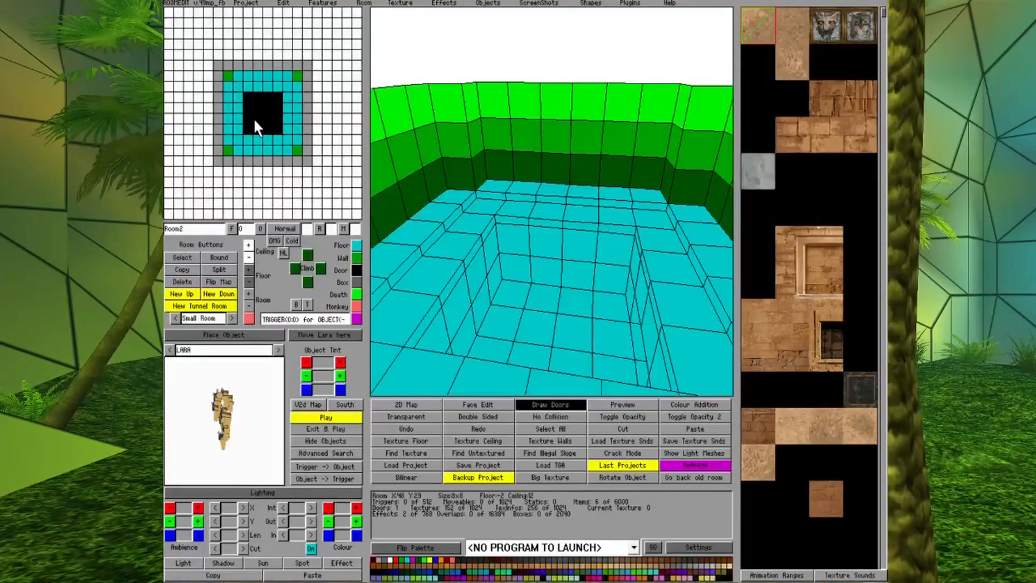
{"action": "left_click", "coordinate": [252, 116]}
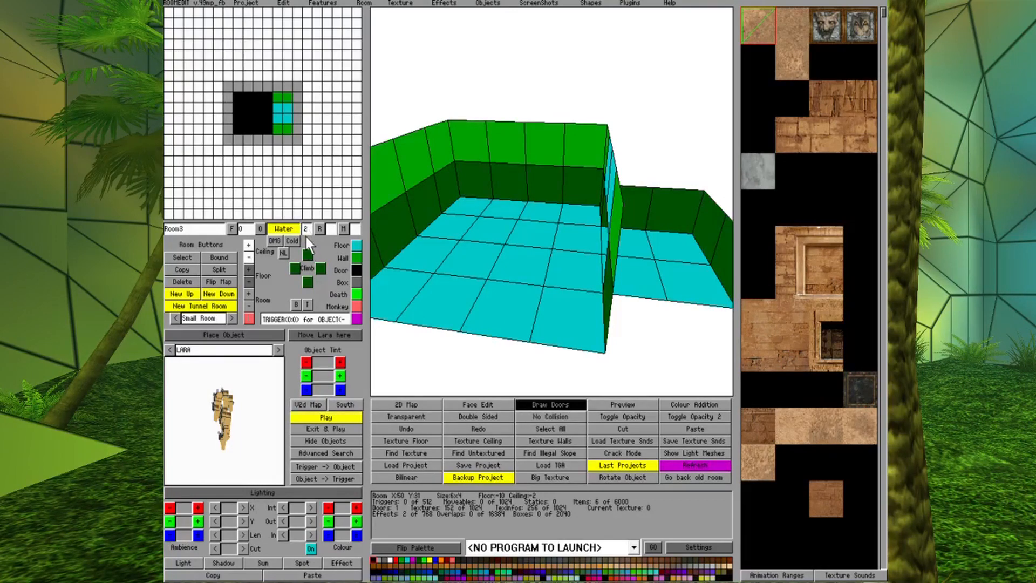
{"action": "left_click", "coordinate": [260, 107]}
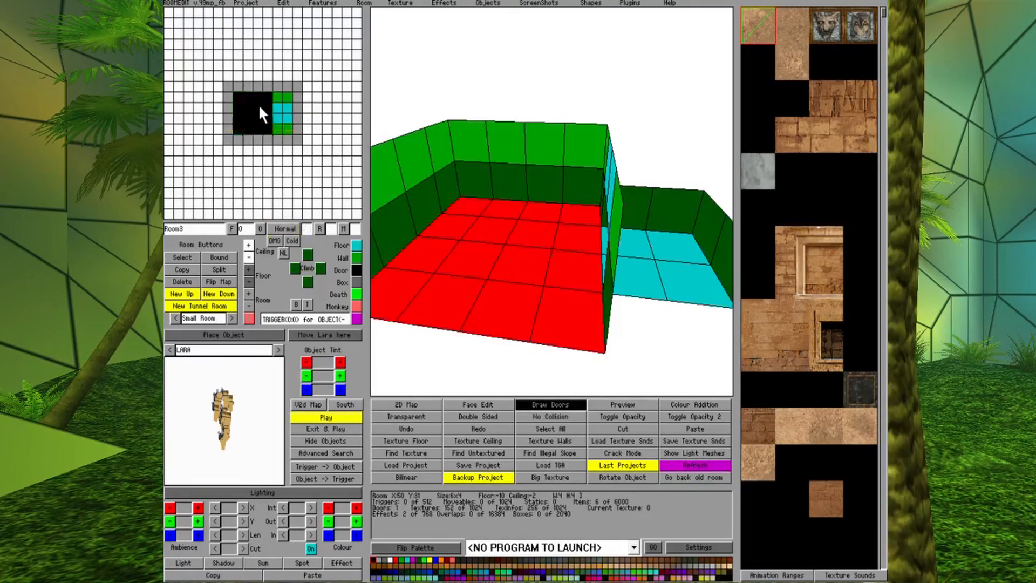
{"action": "left_click", "coordinate": [598, 293]}
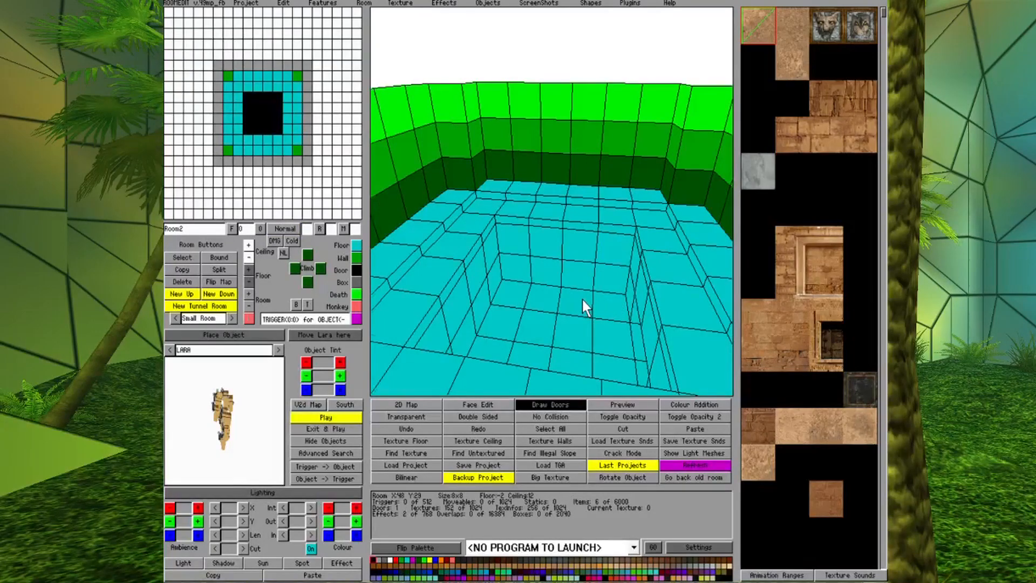
- Texture Room2's whole floor with sand texture 45 and turn on Face Edit
{"action": "scroll", "coordinate": [582, 299], "scroll_direction": "down", "scroll_amount": 5}
{"action": "key", "text": "Left"}
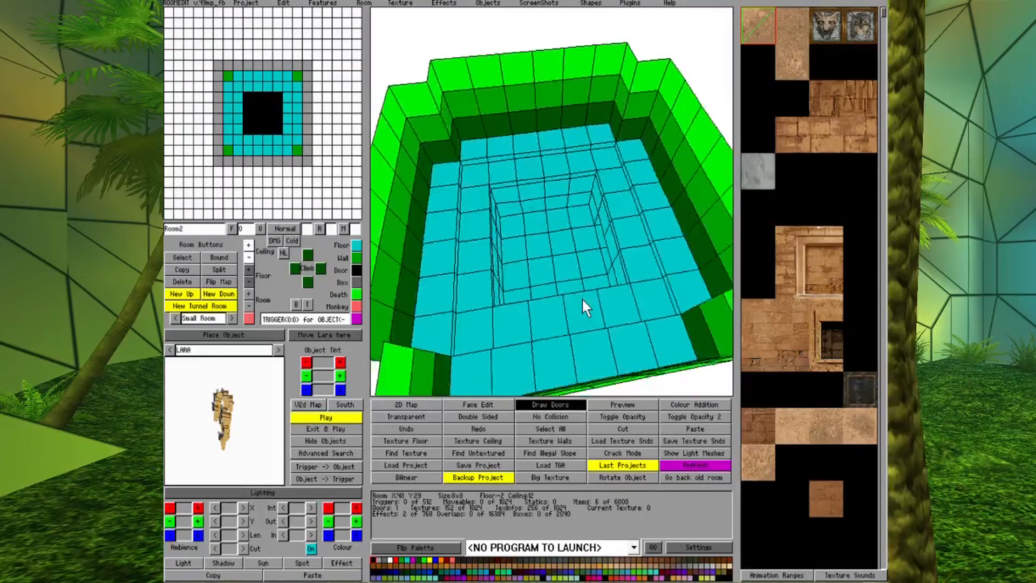
{"action": "key", "text": "Left"}
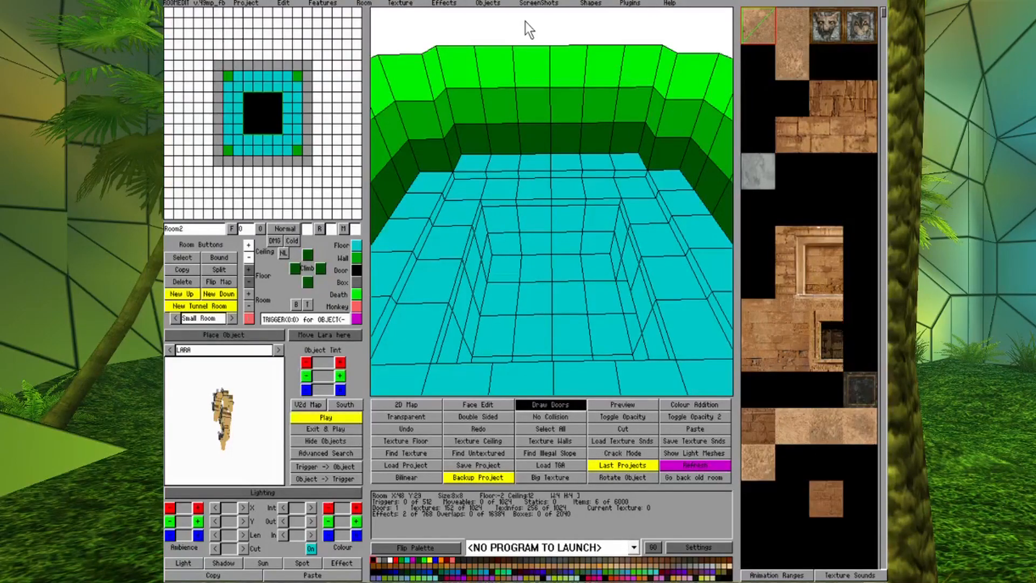
{"action": "scroll", "coordinate": [526, 22], "scroll_direction": "down", "scroll_amount": 5}
{"action": "scroll", "coordinate": [526, 21], "scroll_direction": "up", "scroll_amount": 4}
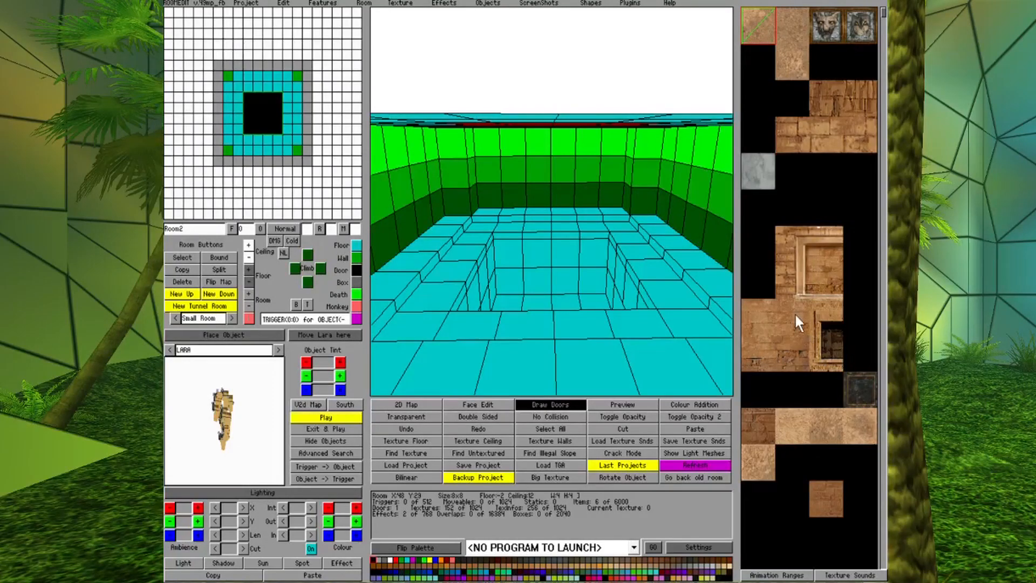
{"action": "scroll", "coordinate": [806, 138], "scroll_direction": "down", "scroll_amount": 5}
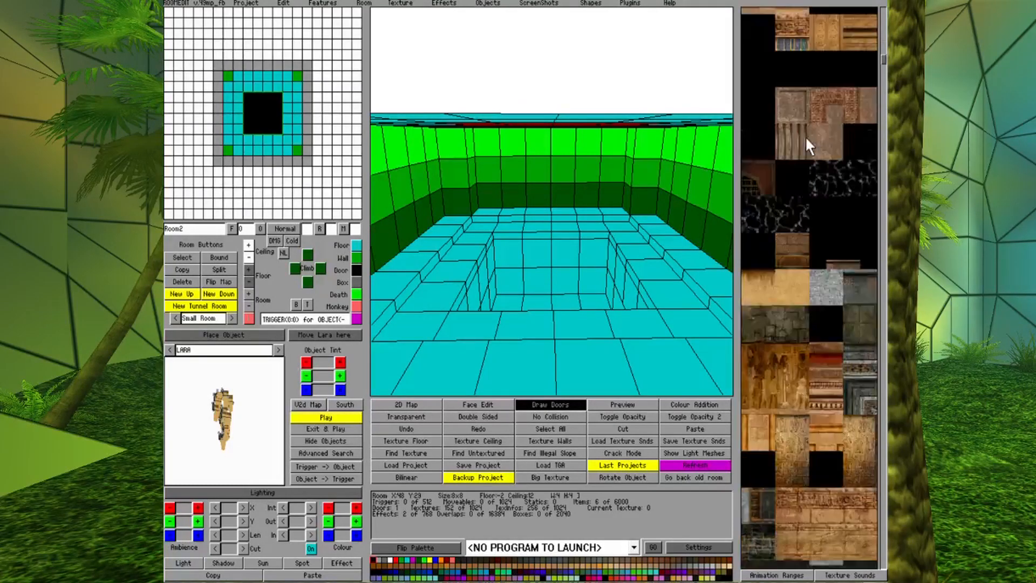
{"action": "scroll", "coordinate": [826, 267], "scroll_direction": "up", "scroll_amount": 3}
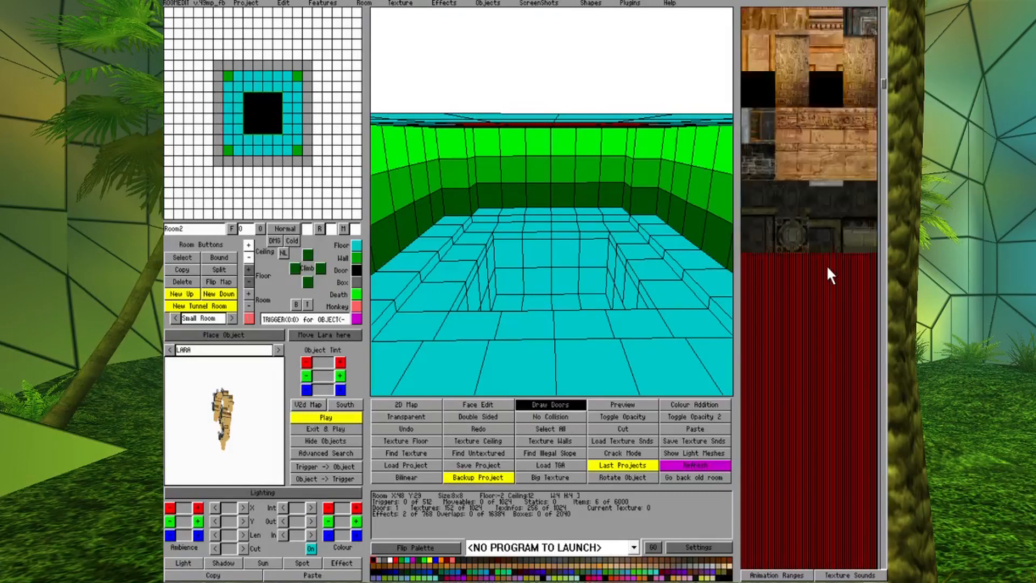
{"action": "left_click", "coordinate": [803, 64]}
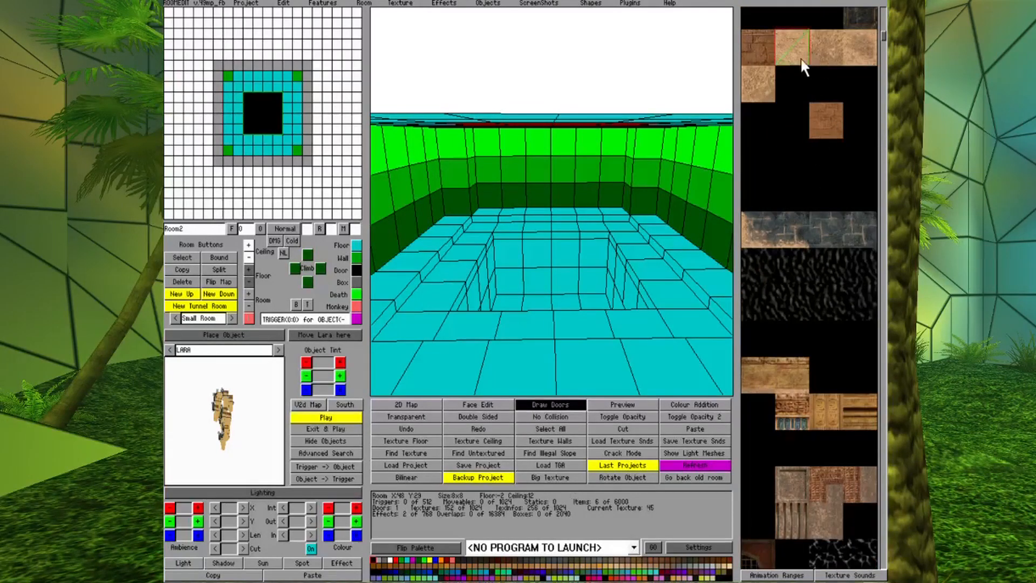
{"action": "left_click", "coordinate": [388, 440]}
{"action": "left_click", "coordinate": [489, 405]}
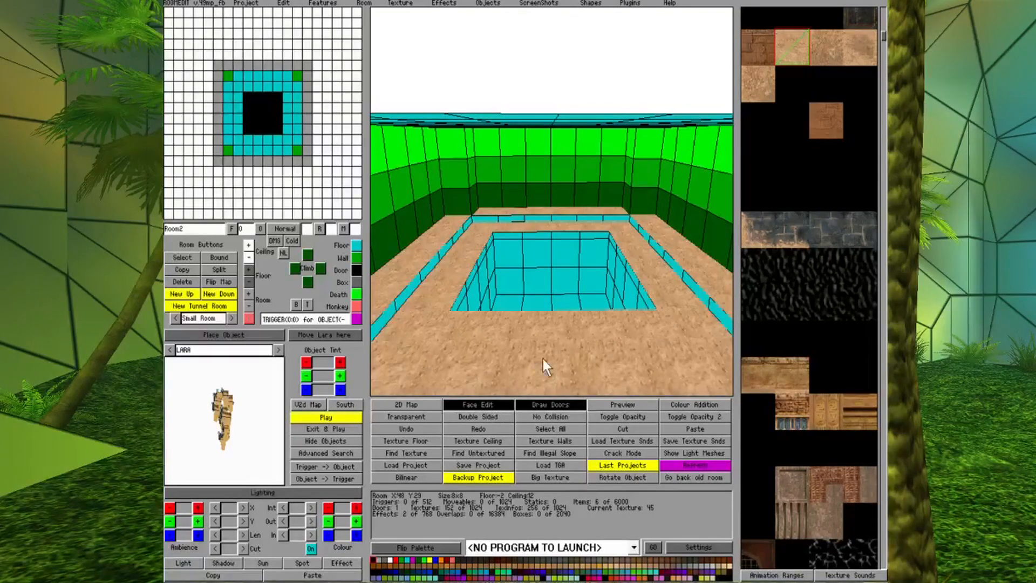
- Enter Room3 through Room2's pit and texture all of its walls with sandstone brick texture 14
{"action": "key", "text": "Up"}
{"action": "key", "text": "Right"}
{"action": "key", "text": "Down"}
{"action": "key", "text": "Down"}
{"action": "key", "text": "Left"}
{"action": "left_click", "coordinate": [255, 116]}
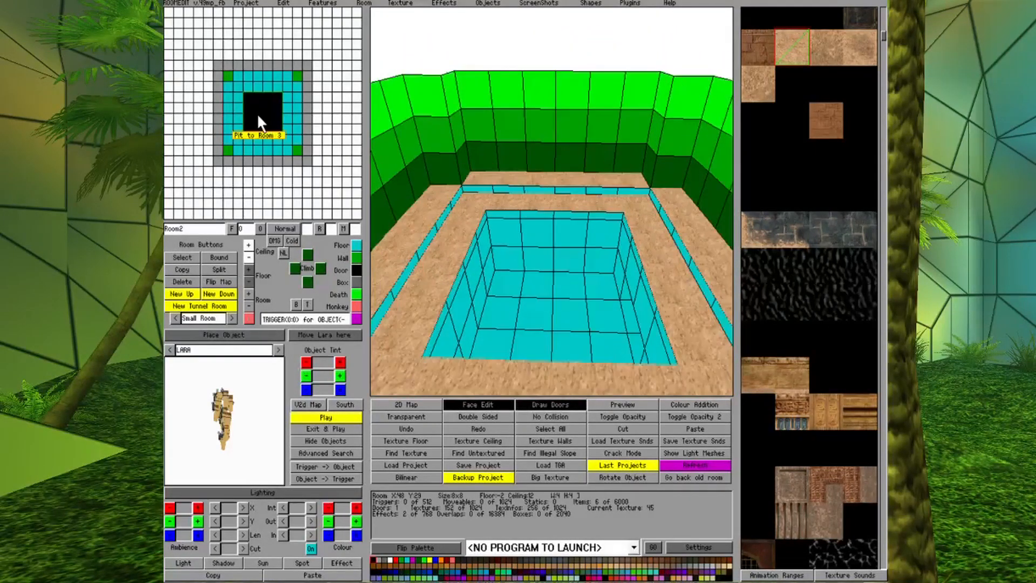
{"action": "left_click", "coordinate": [256, 124]}
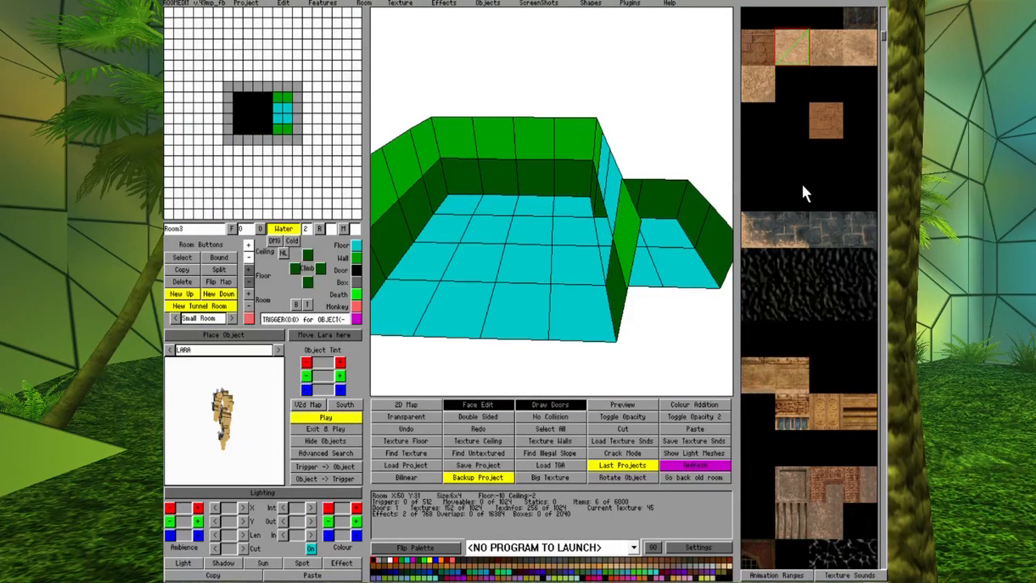
{"action": "scroll", "coordinate": [802, 183], "scroll_direction": "up", "scroll_amount": 3}
{"action": "left_click", "coordinate": [755, 128]}
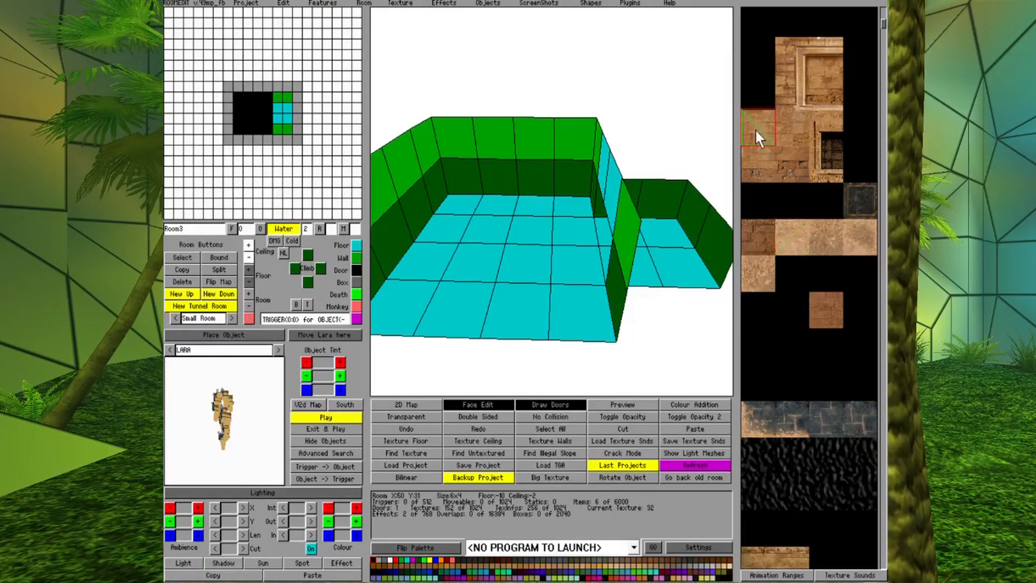
{"action": "scroll", "coordinate": [766, 138], "scroll_direction": "up", "scroll_amount": 3}
{"action": "left_click", "coordinate": [831, 132]}
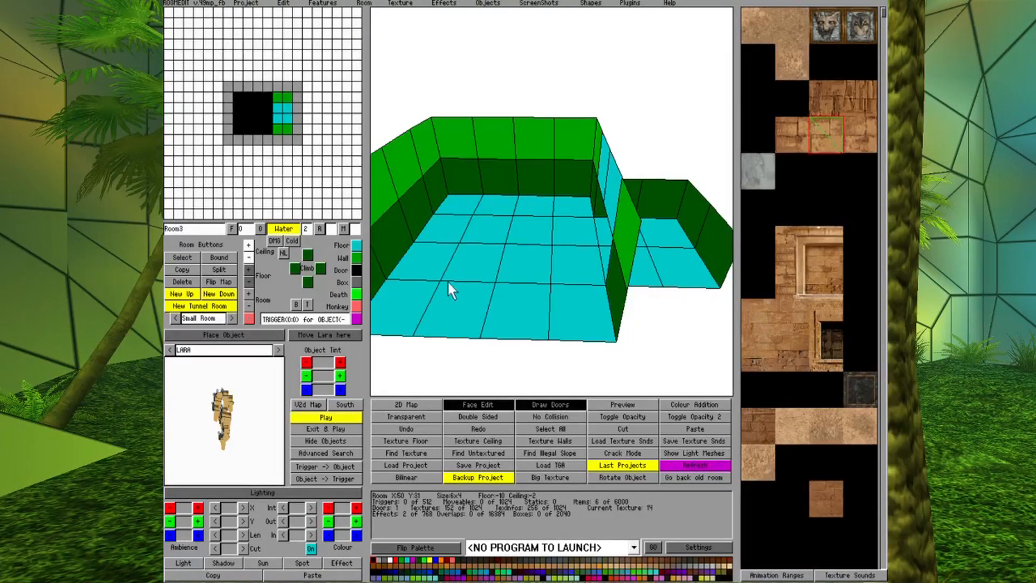
{"action": "left_click", "coordinate": [574, 441]}
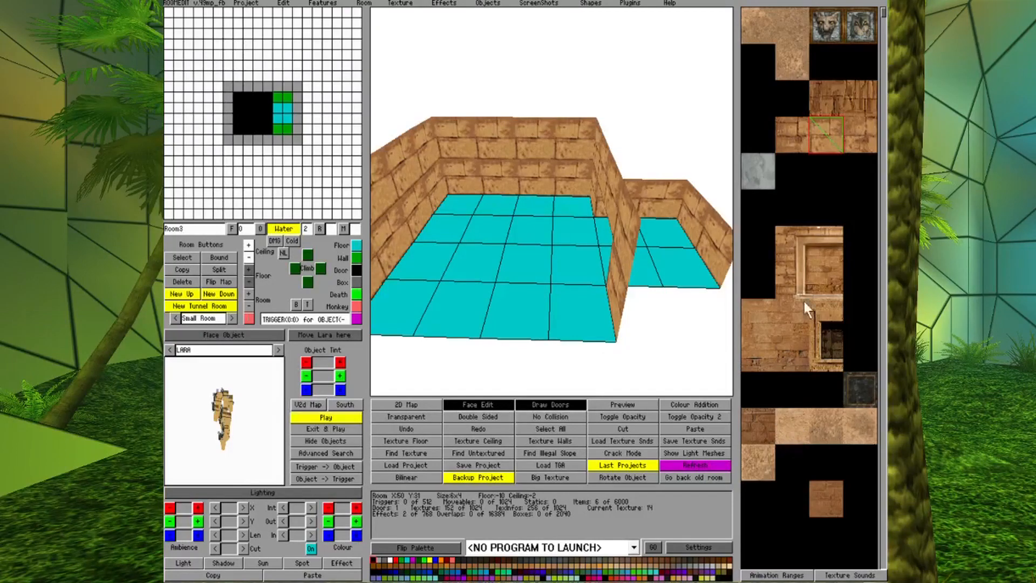
- Texture Room3's floor with texture 1 and the ceiling of its small side section with brick texture 14
{"action": "left_click", "coordinate": [792, 27]}
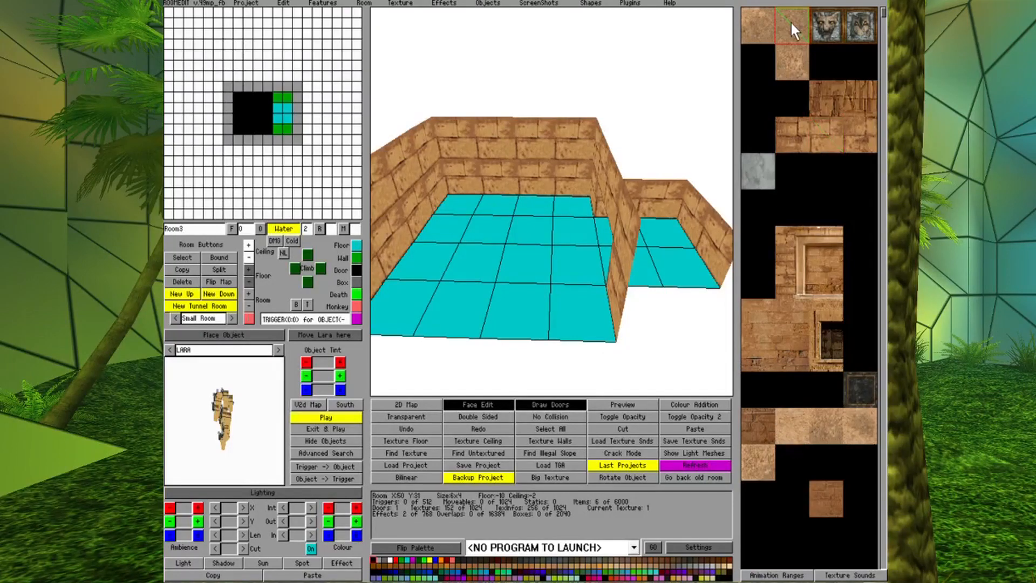
{"action": "left_click", "coordinate": [434, 441]}
{"action": "key", "text": "Down"}
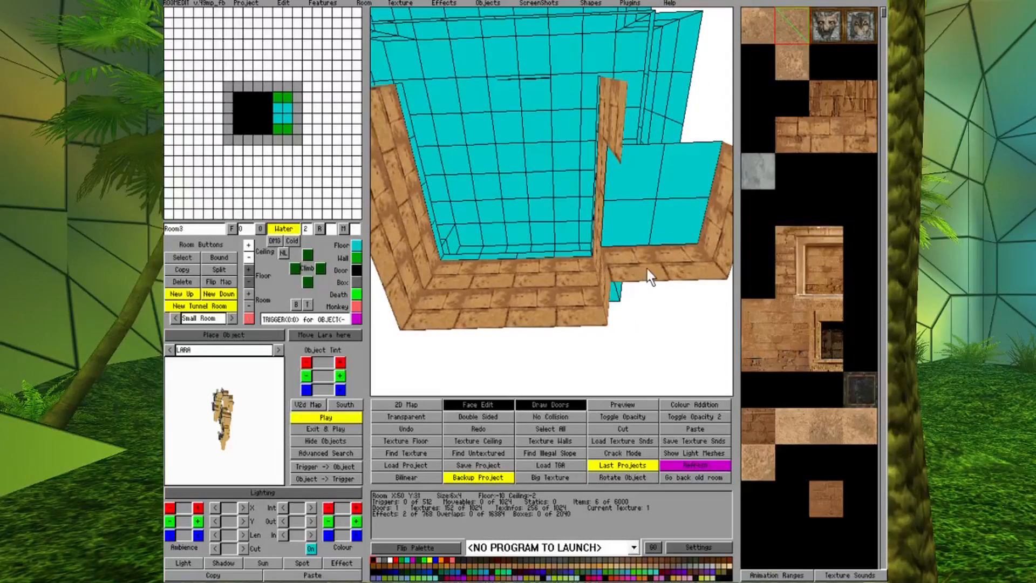
{"action": "left_click", "coordinate": [645, 270], "text": "alt"}
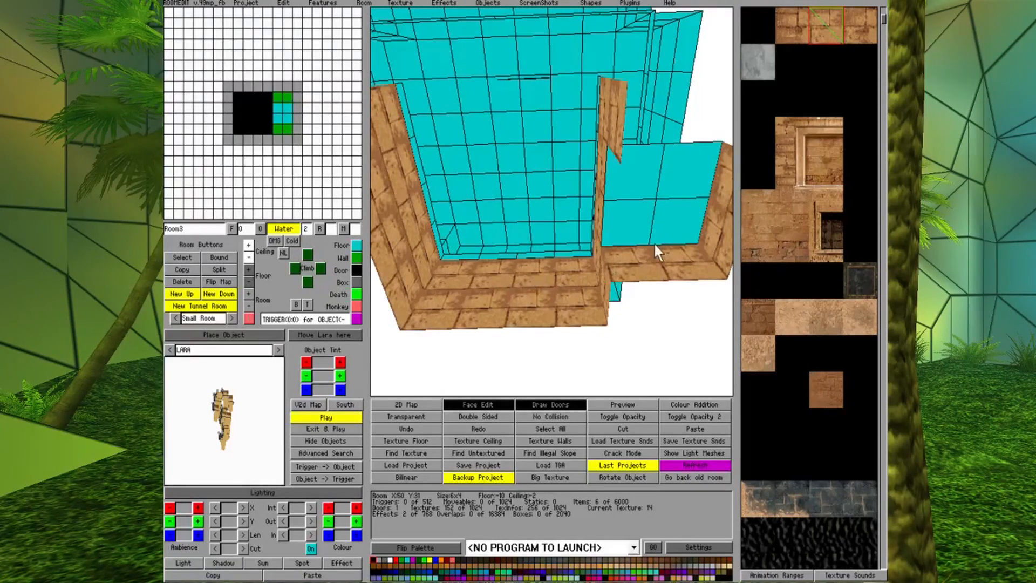
{"action": "left_click", "coordinate": [650, 162]}
{"action": "left_click", "coordinate": [674, 210]}
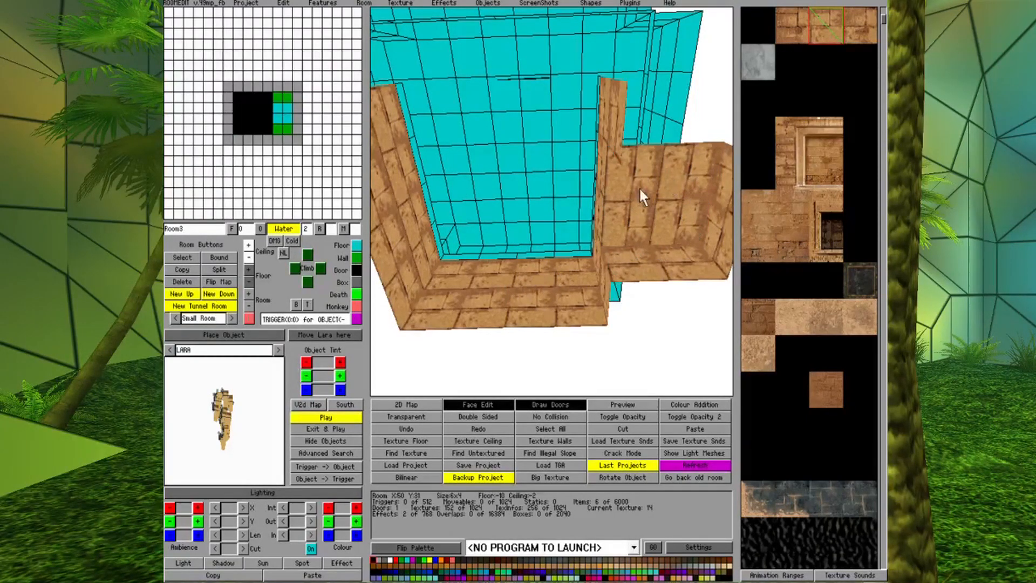
{"action": "key", "text": "Up"}
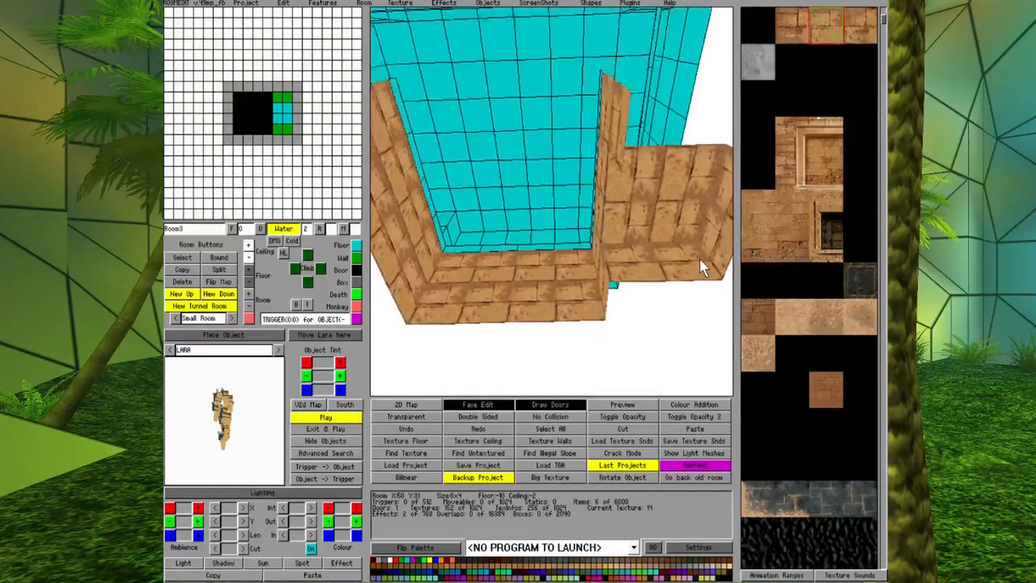
- Return to Room2 and apply trim texture 87 to the vertical step faces around the central pit's rim
{"action": "right_click", "coordinate": [253, 120]}
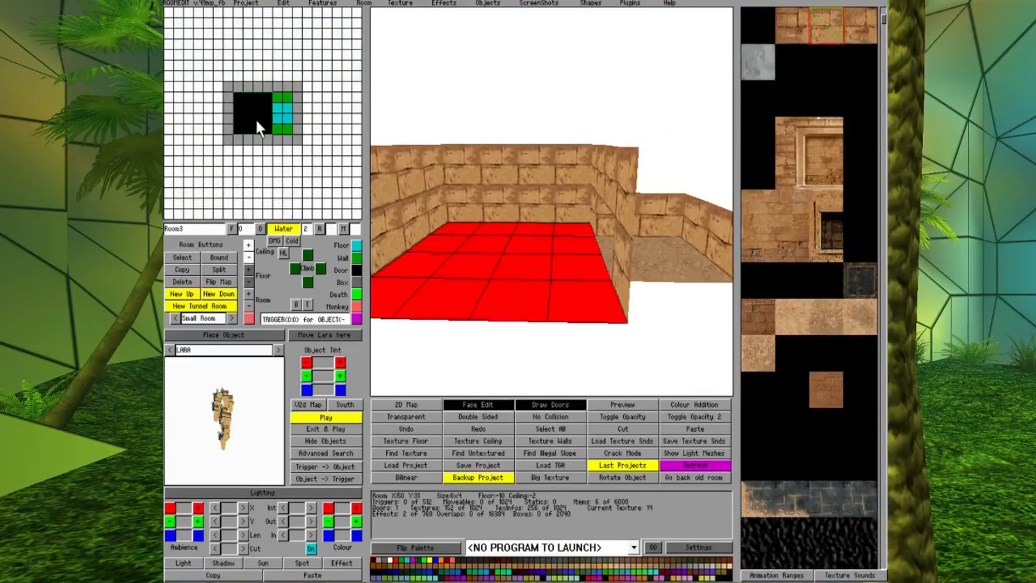
{"action": "left_click", "coordinate": [254, 120]}
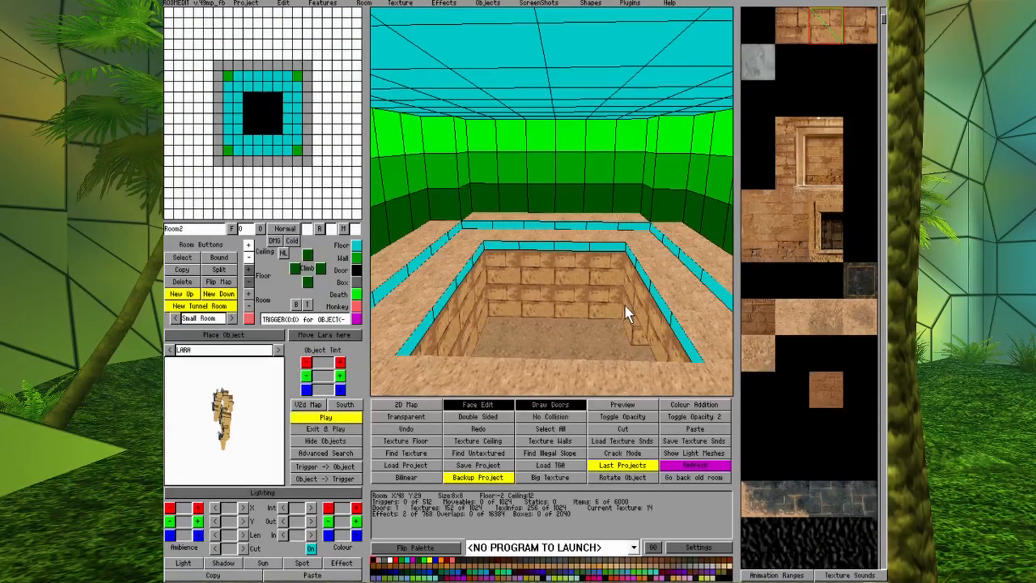
{"action": "key", "text": "Up"}
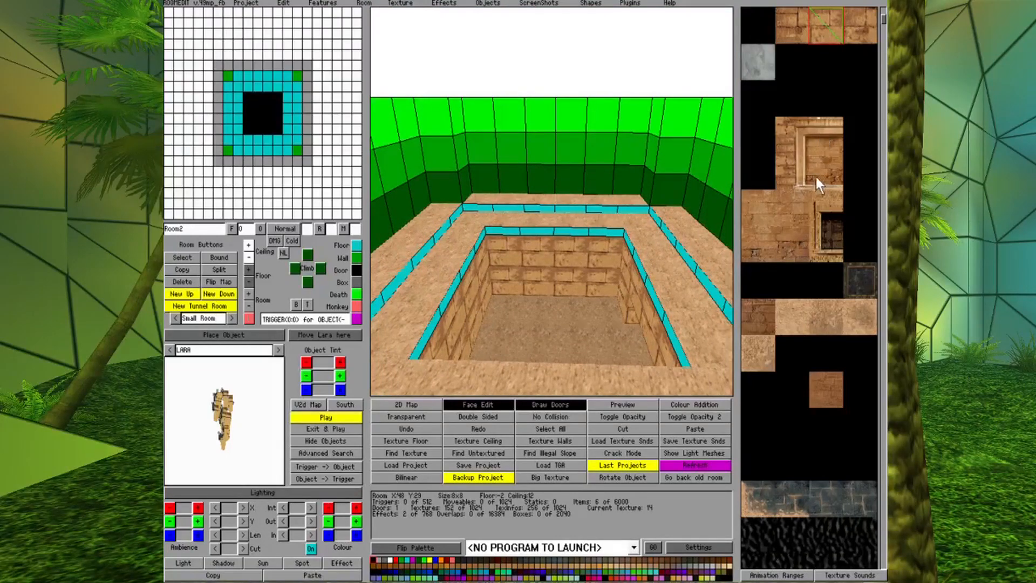
{"action": "scroll", "coordinate": [816, 183], "scroll_direction": "down", "scroll_amount": 3}
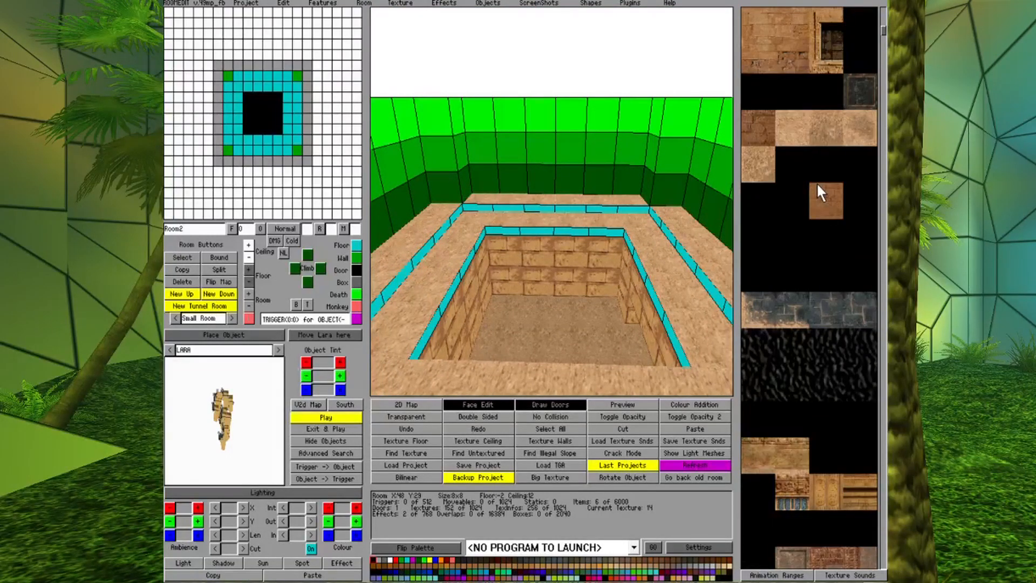
{"action": "left_click", "coordinate": [854, 479]}
{"action": "mouse_move", "coordinate": [500, 232]}
{"action": "left_mouse_down"}
{"action": "mouse_move", "coordinate": [620, 237]}
{"action": "mouse_move", "coordinate": [676, 284]}
{"action": "mouse_move", "coordinate": [682, 359]}
{"action": "left_mouse_up"}
{"action": "left_click_drag", "start_coordinate": [430, 324], "coordinate": [477, 246]}
- Examine the textured pit and its rim from all sides and from above
{"action": "key", "text": "Left"}
{"action": "key", "text": "Left"}
{"action": "key", "text": "Left"}
{"action": "key", "text": "Left"}
{"action": "key", "text": "Left"}
{"action": "key", "text": "Left"}
{"action": "key", "text": "Left"}
{"action": "key", "text": "Left"}
{"action": "key", "text": "Left"}
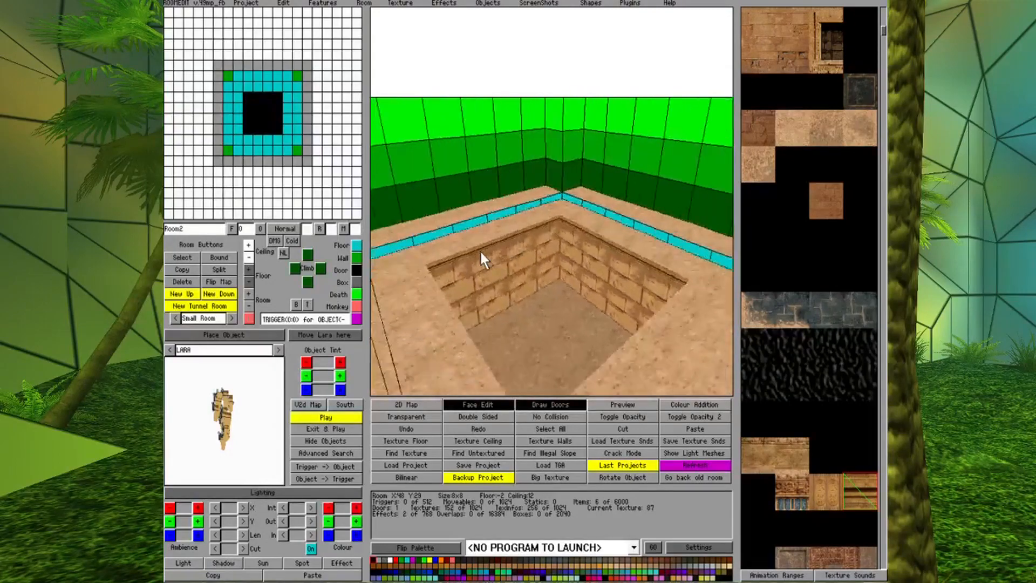
{"action": "key", "text": "Up"}
{"action": "key", "text": "Up"}
{"action": "key", "text": "Up"}
{"action": "key", "text": "Left"}
{"action": "key", "text": "Left"}
{"action": "key", "text": "Left"}
{"action": "key", "text": "Left"}
{"action": "key", "text": "Left"}
{"action": "key", "text": "Left"}
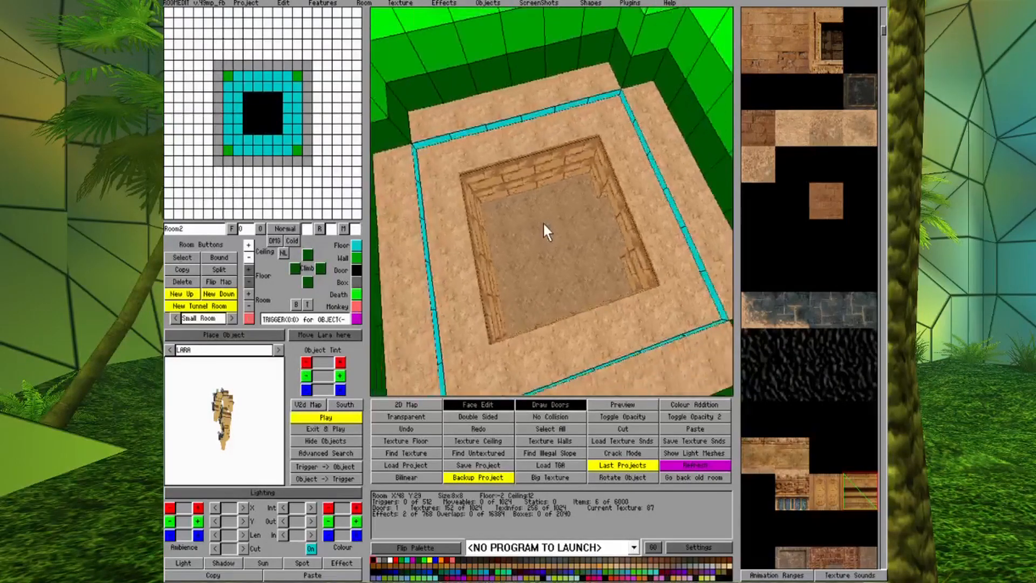
{"action": "key", "text": "Down"}
{"action": "key", "text": "Down"}
{"action": "key", "text": "Down"}
{"action": "key", "text": "Left"}
{"action": "key", "text": "Left"}
{"action": "key", "text": "Left"}
{"action": "key", "text": "Left"}
{"action": "key", "text": "Left"}
{"action": "key", "text": "Left"}
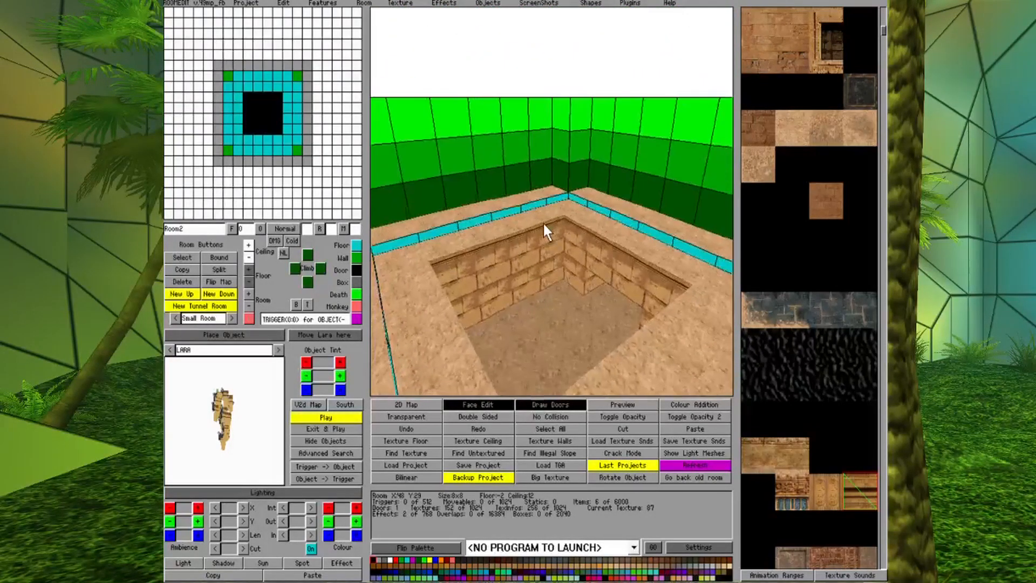
- Make Room2's floor door visible with Toggle Opacity 2 and cover it with water texture 68, set to transparent and double sided
{"action": "key", "text": "Up"}
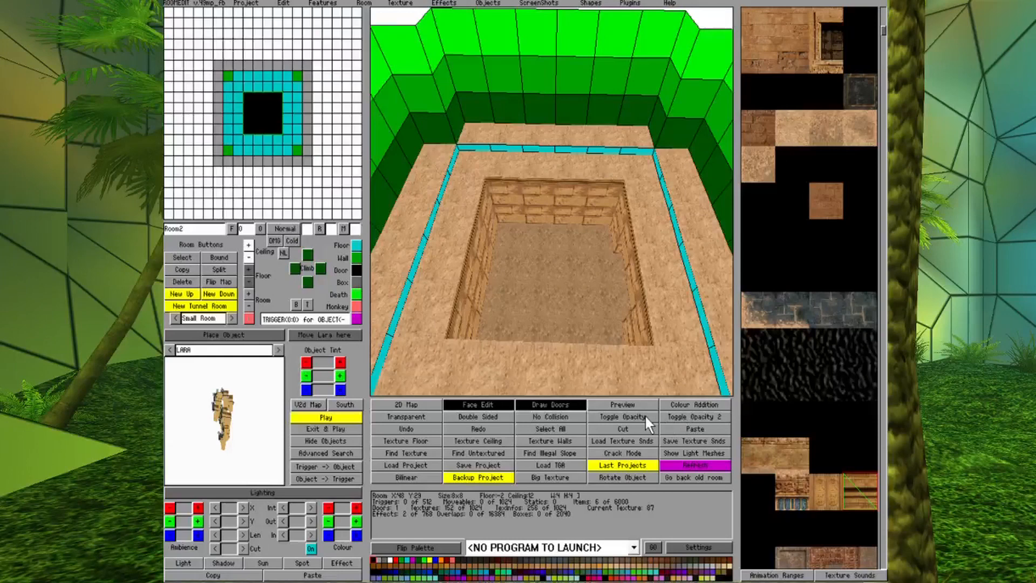
{"action": "left_click", "coordinate": [684, 416]}
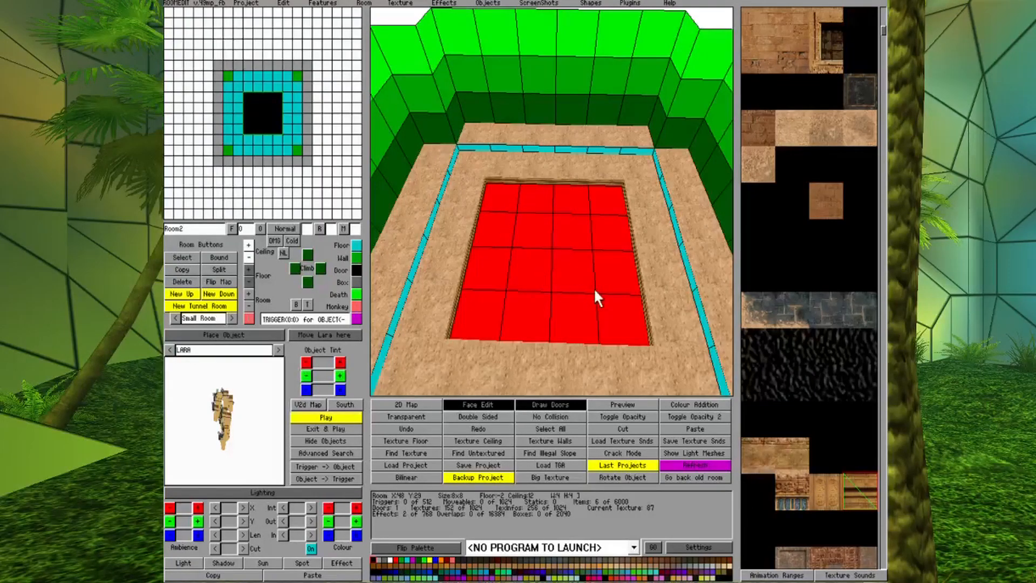
{"action": "scroll", "coordinate": [751, 268], "scroll_direction": "down", "scroll_amount": 5}
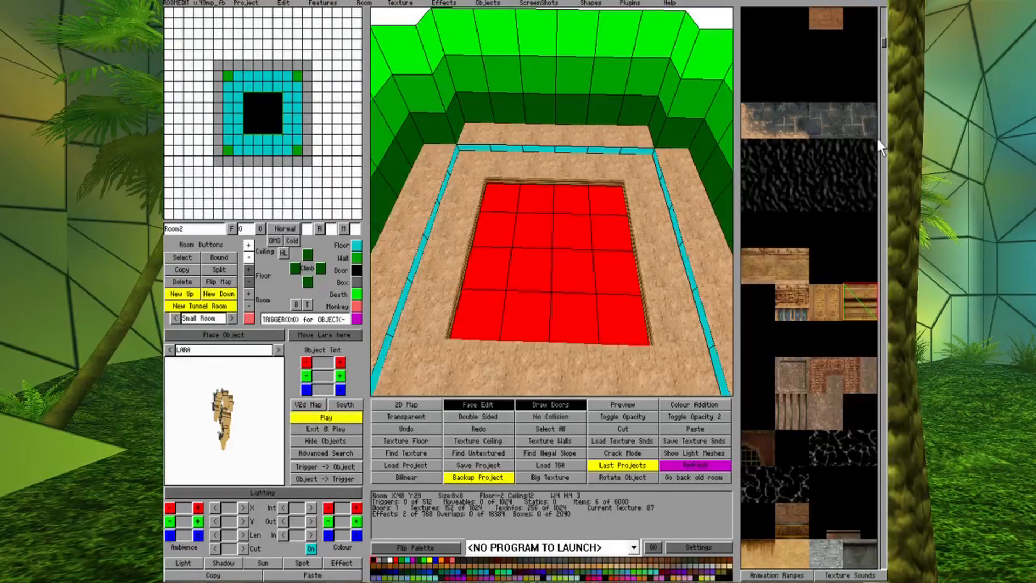
{"action": "left_click", "coordinate": [763, 155]}
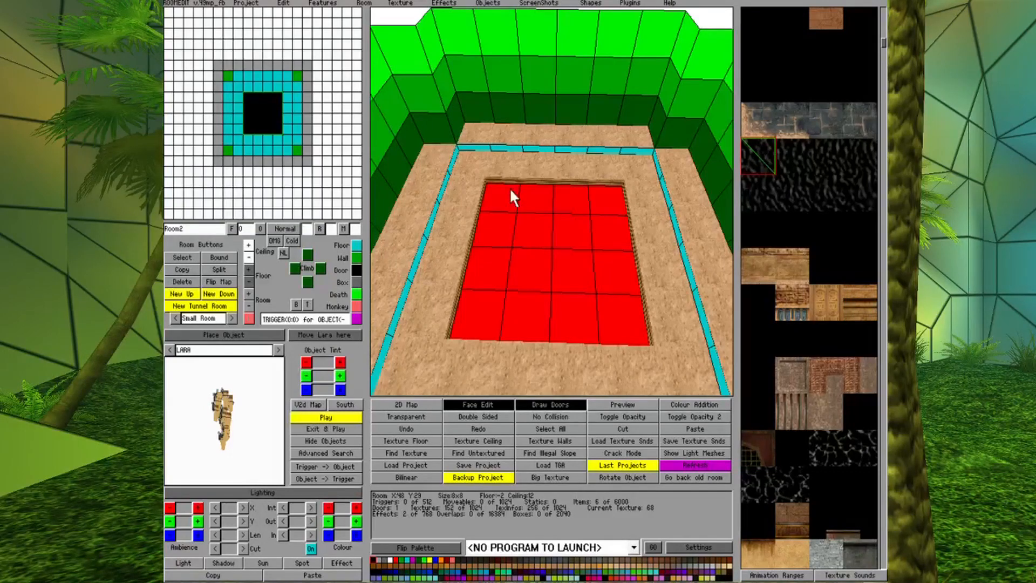
{"action": "left_click", "coordinate": [413, 417]}
{"action": "left_click", "coordinate": [494, 419]}
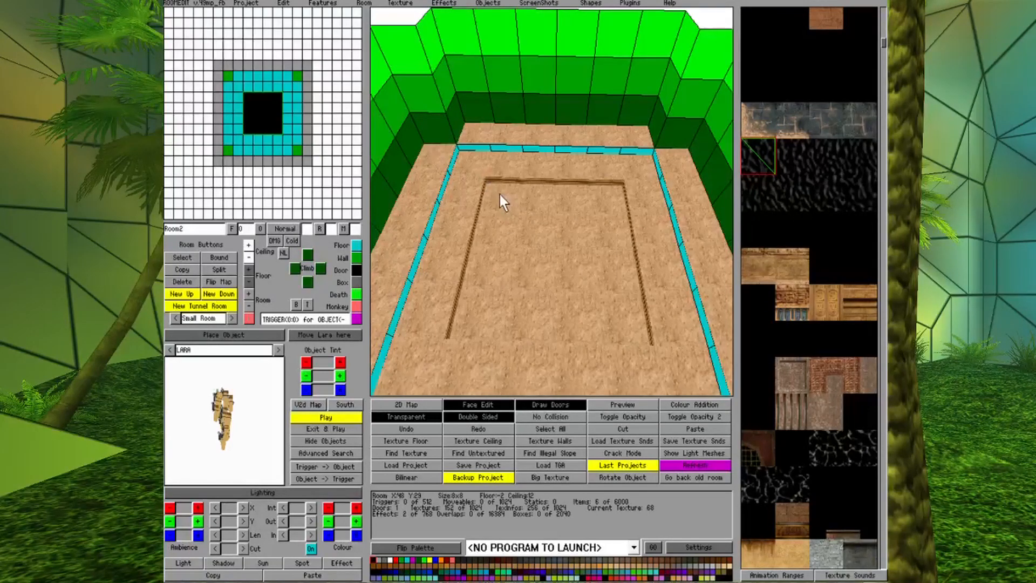
{"action": "left_click_drag", "start_coordinate": [500, 194], "coordinate": [620, 319]}
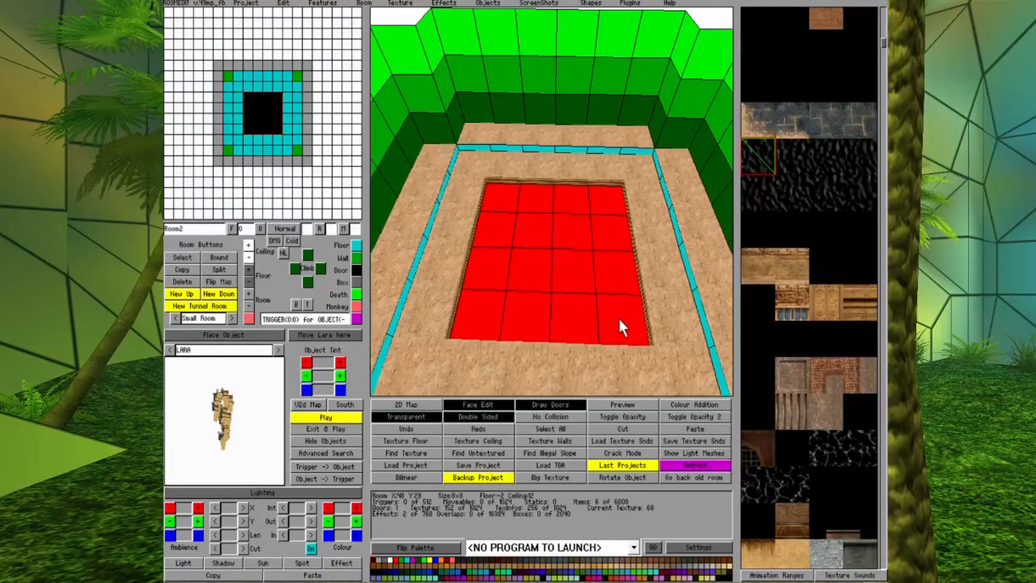
{"action": "left_click", "coordinate": [619, 318]}
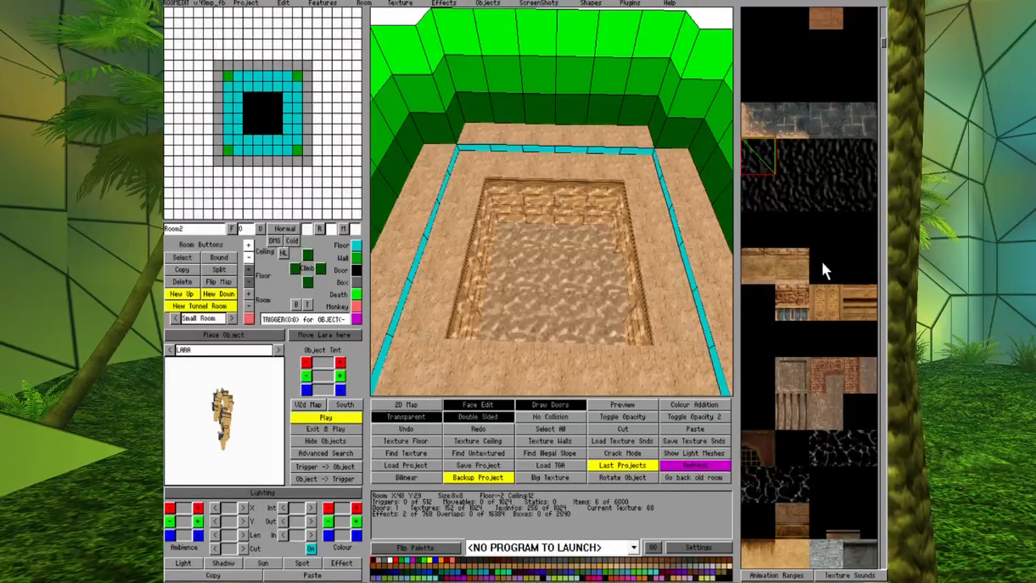
- Examine the water surface over Room2's pit from several angles
{"action": "key", "text": "Left"}
{"action": "key", "text": "Right"}
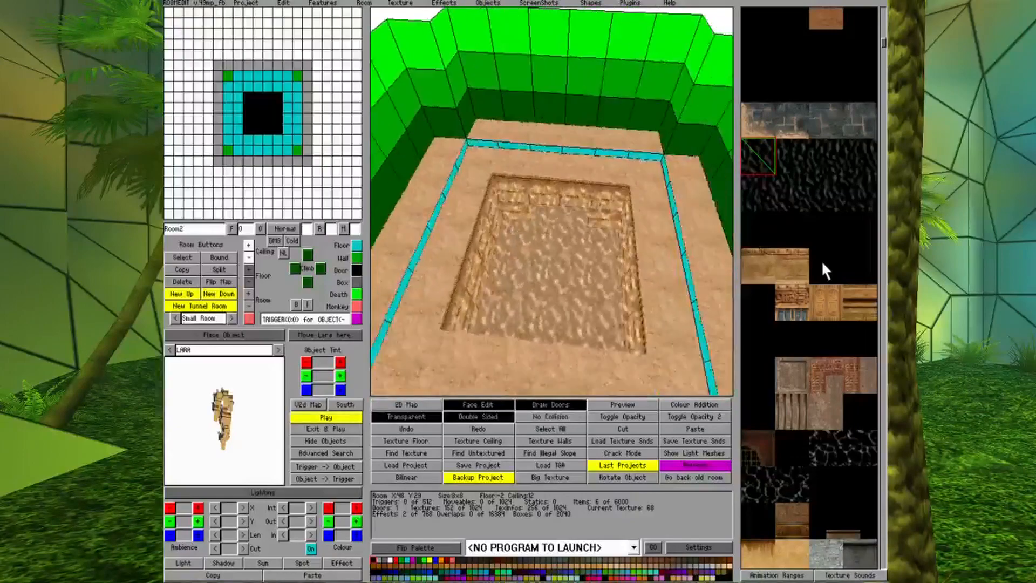
{"action": "key", "text": "Right"}
{"action": "key", "text": "Left"}
{"action": "key", "text": "Right"}
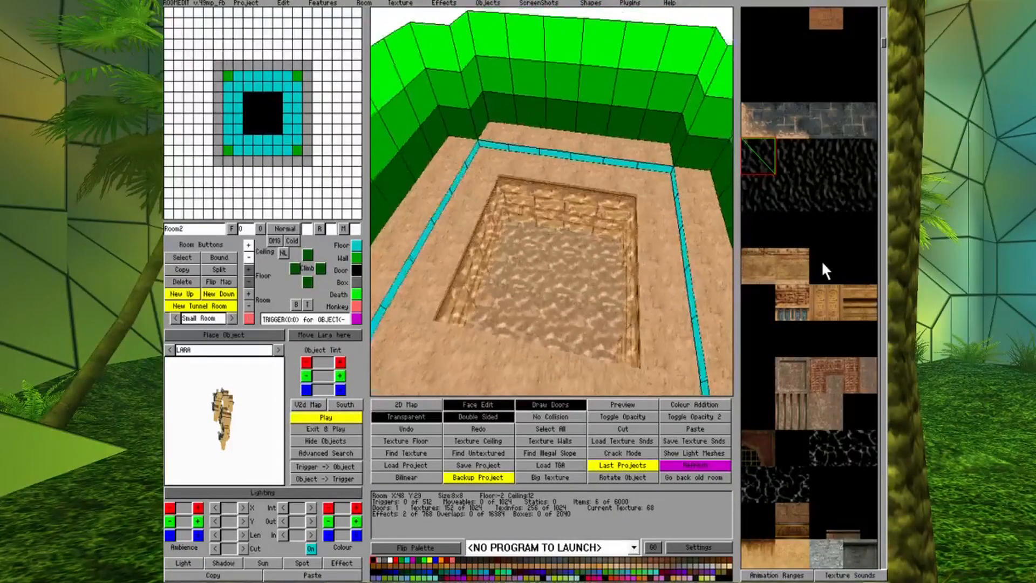
{"action": "key", "text": "Down"}
{"action": "key", "text": "Right"}
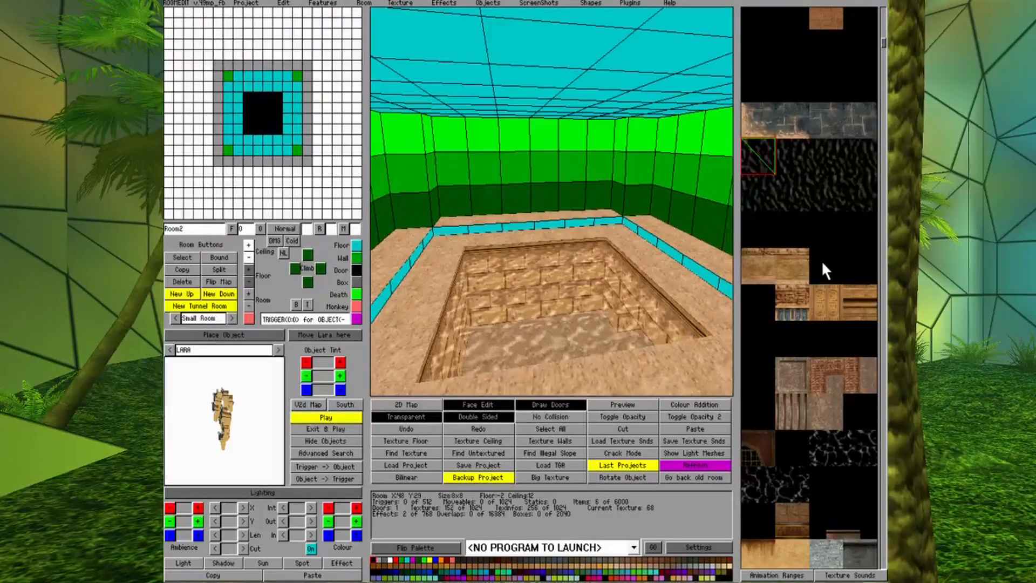
- Go down into Room3 and examine the water surface from below and the pool interior from several sides
{"action": "left_click", "coordinate": [256, 116]}
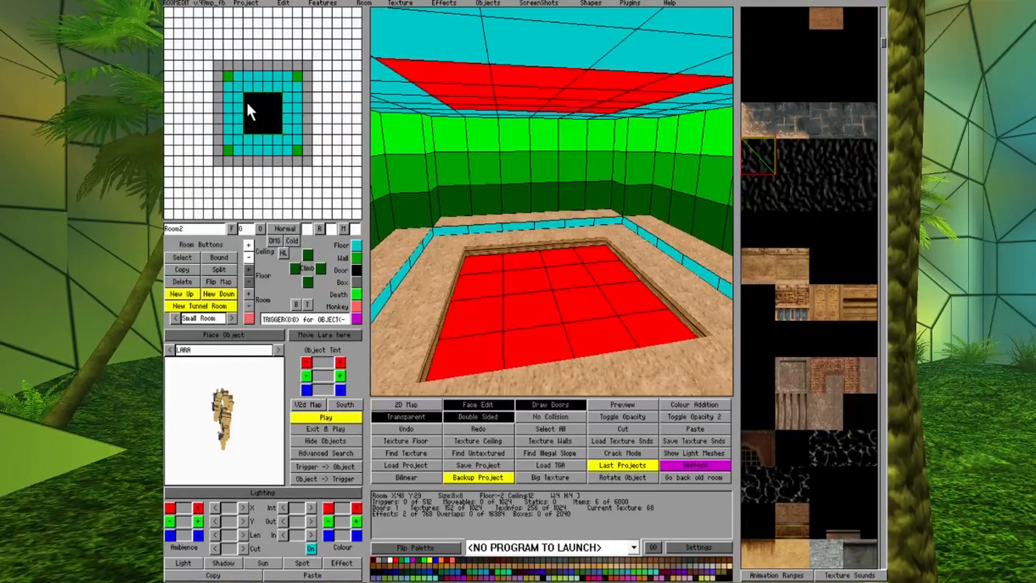
{"action": "left_click", "coordinate": [258, 119]}
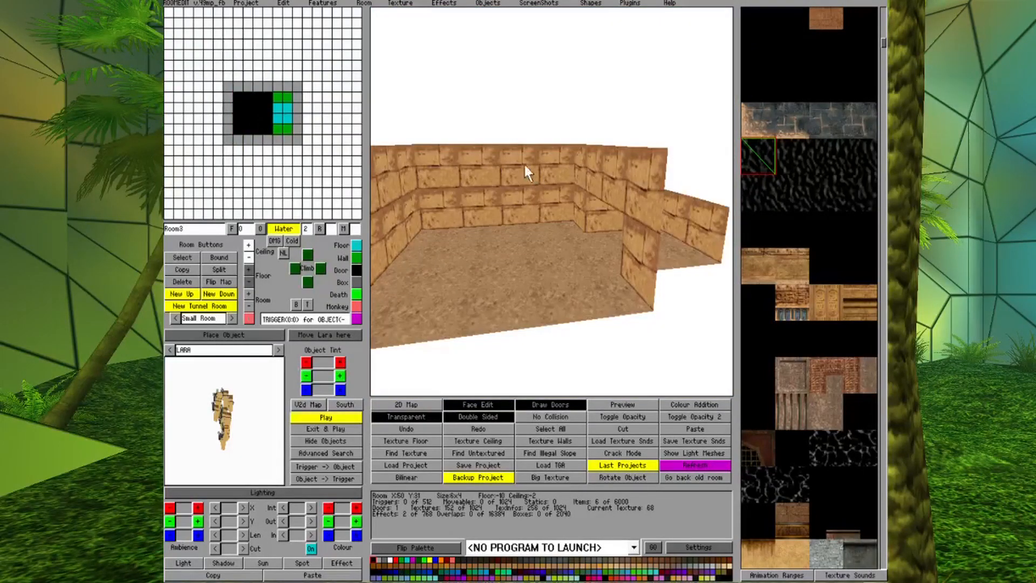
{"action": "key", "text": "Down"}
{"action": "key", "text": "Left"}
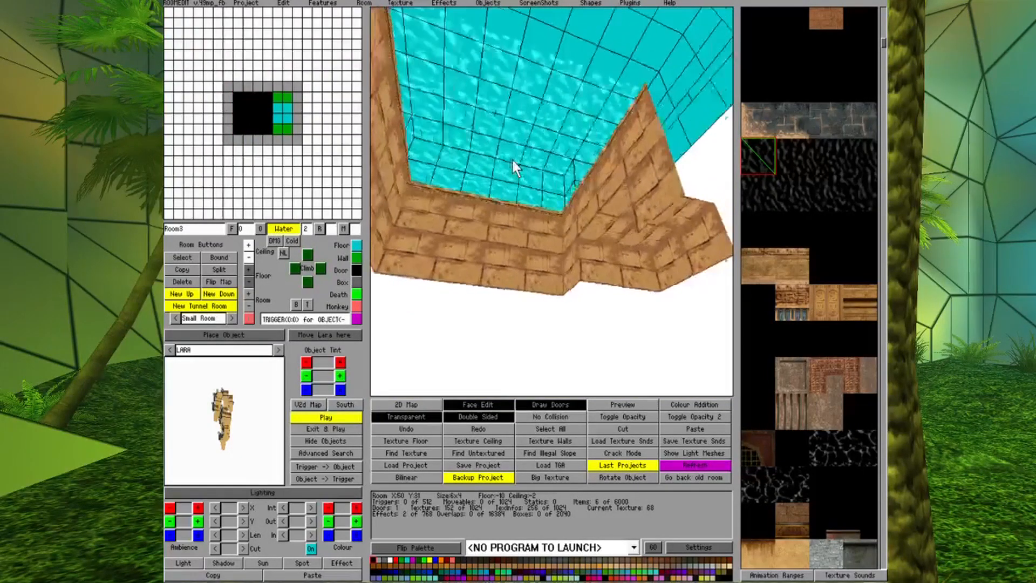
{"action": "key", "text": "Up"}
{"action": "key", "text": "Left"}
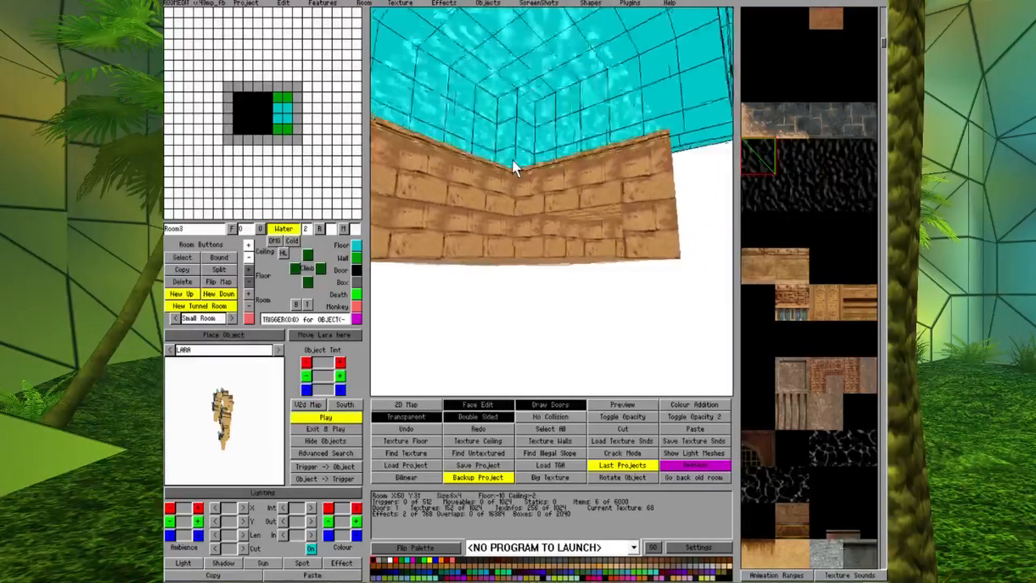
{"action": "key", "text": "Up"}
{"action": "key", "text": "Left"}
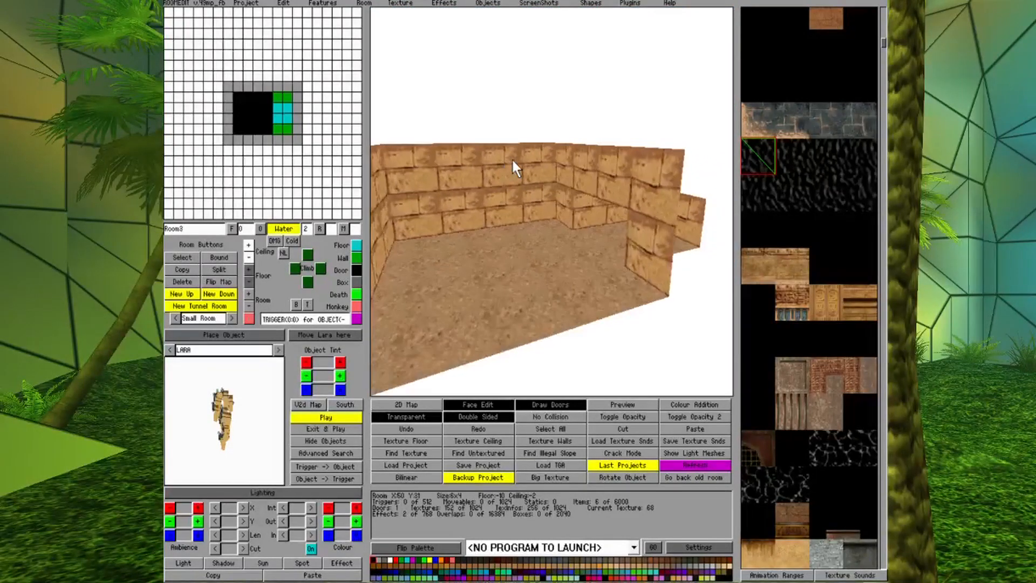
{"action": "key", "text": "Down"}
{"action": "key", "text": "Down"}
{"action": "key", "text": "Left"}
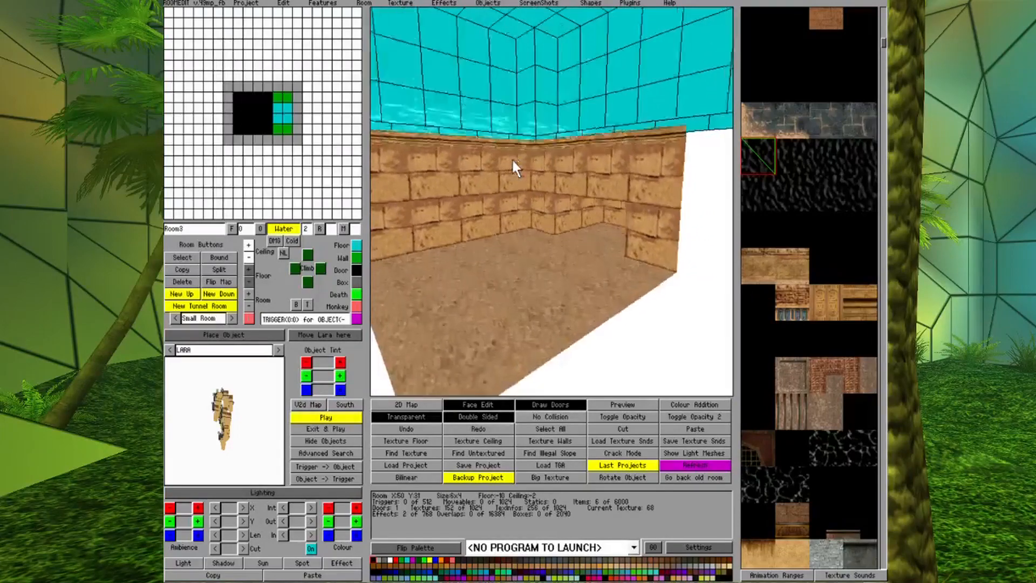
{"action": "key", "text": "Up"}
{"action": "key", "text": "Left"}
{"action": "key", "text": "Down"}
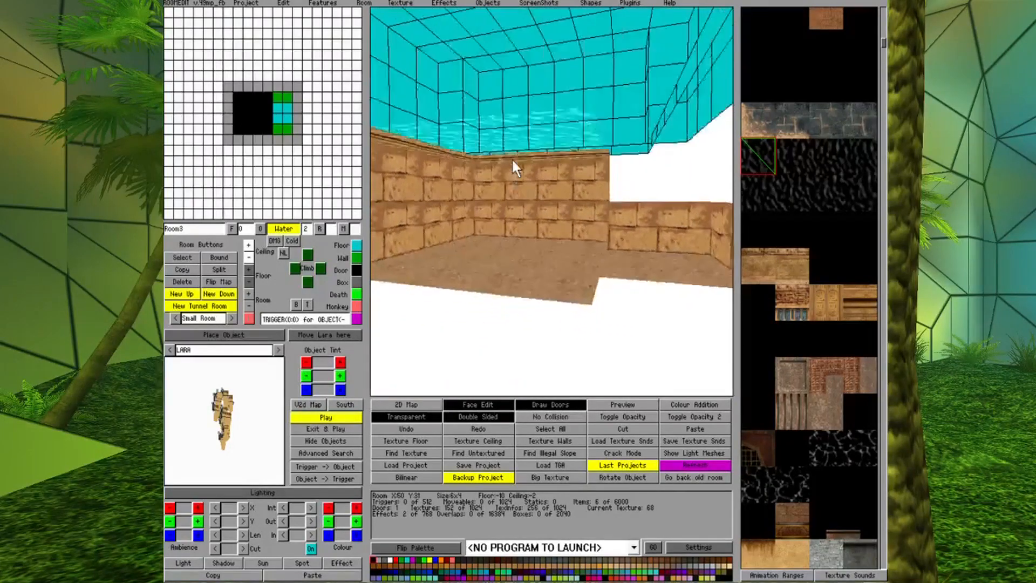
{"action": "key", "text": "Up"}
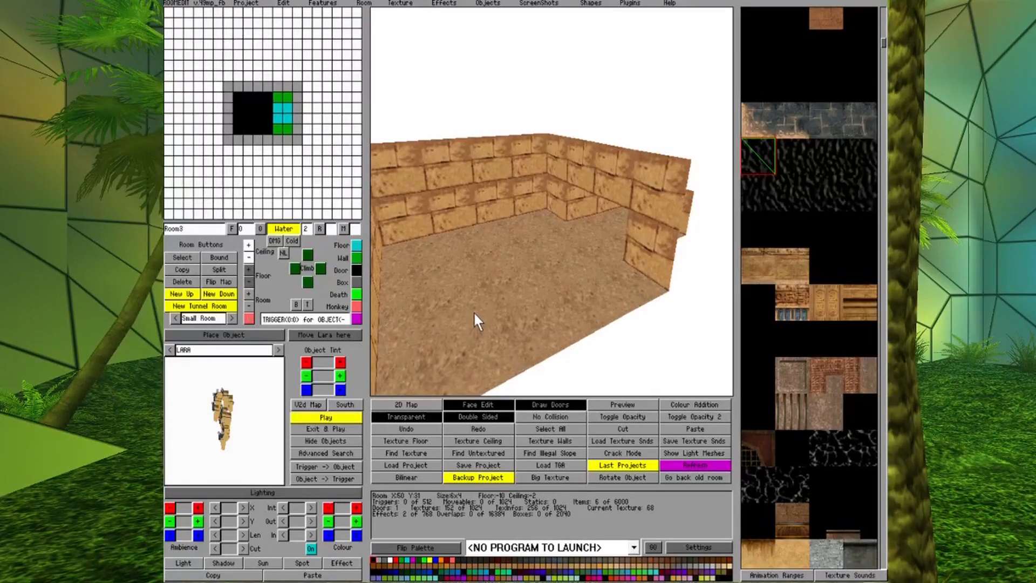
- Turn on the lighting display in Room3 and set its ambience to red 0, green 16, blue 32
{"action": "left_click", "coordinate": [384, 577]}
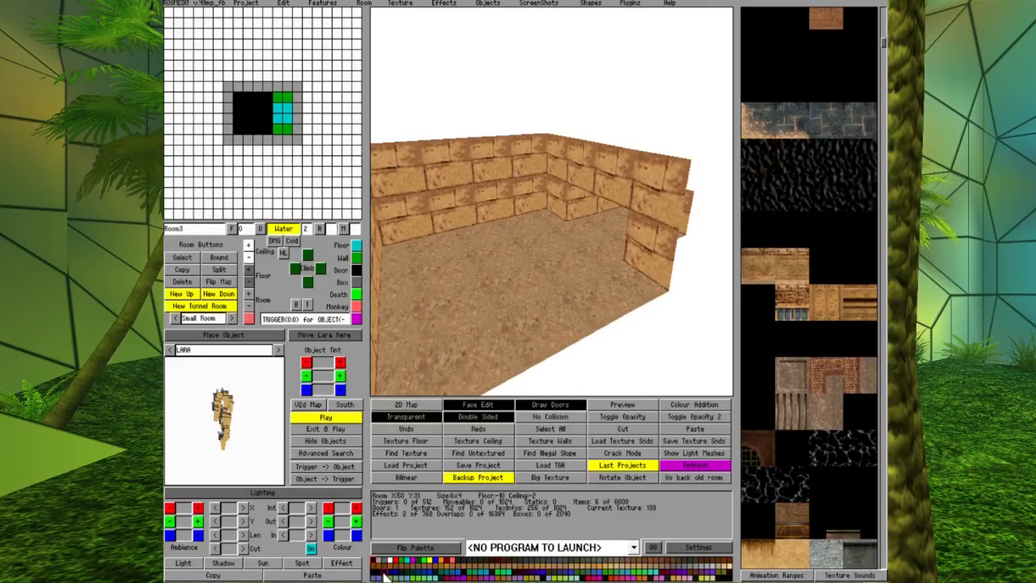
{"action": "left_click", "coordinate": [248, 492]}
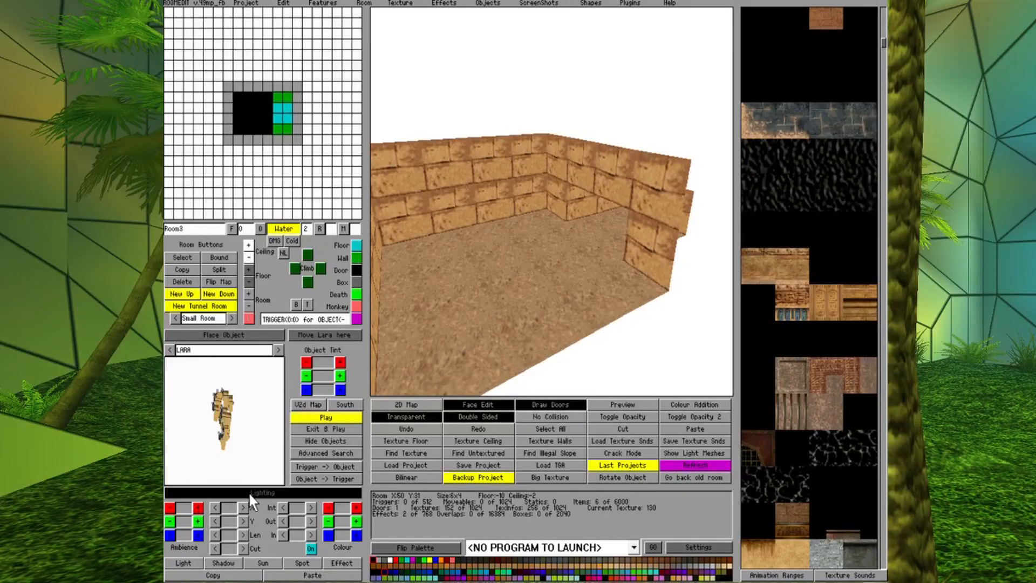
{"action": "left_click", "coordinate": [385, 576]}
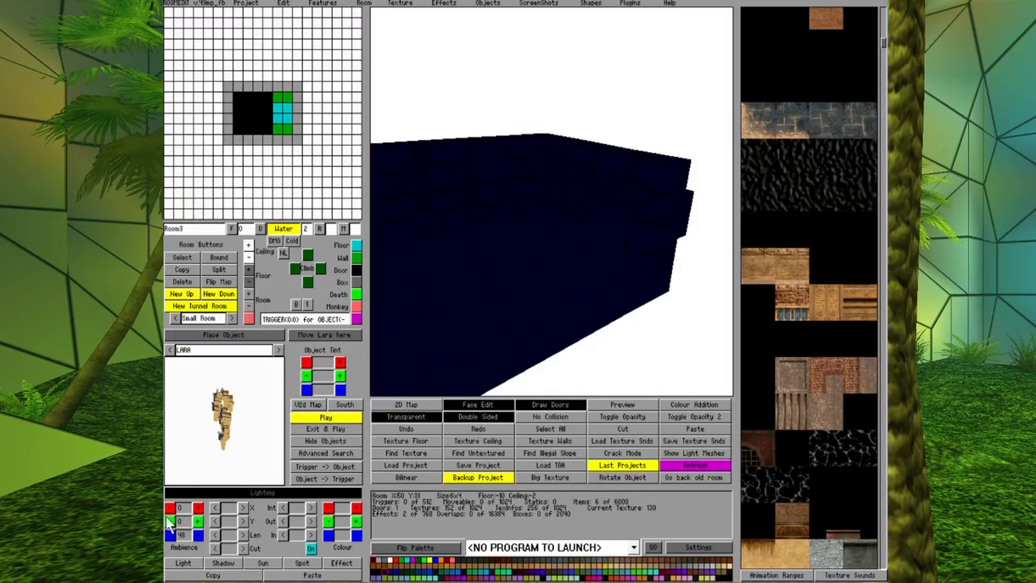
{"action": "left_click", "coordinate": [198, 521]}
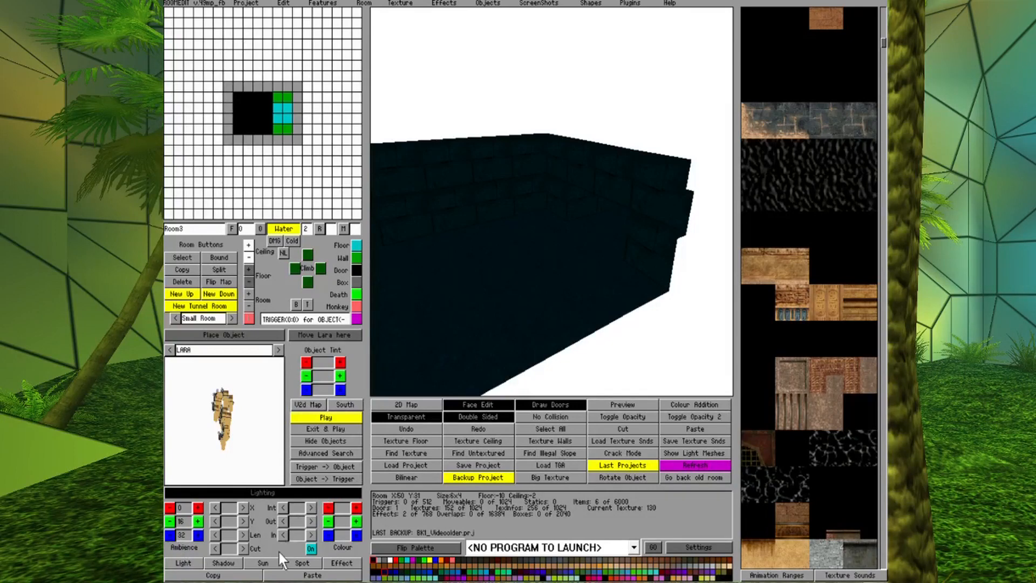
- Place a sun light on a floor block in the middle of Room3
{"action": "left_click", "coordinate": [465, 404]}
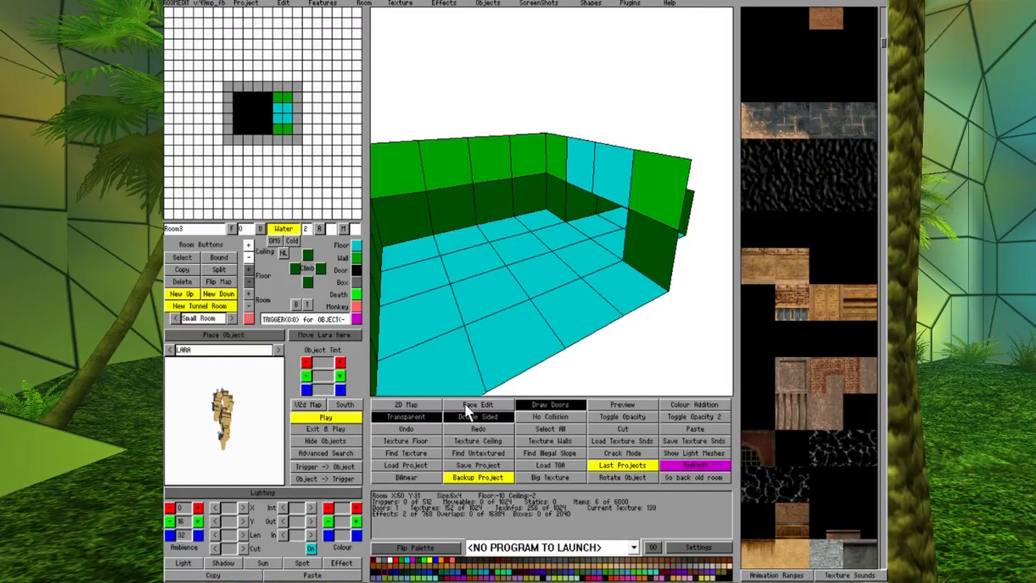
{"action": "left_click", "coordinate": [263, 562]}
{"action": "left_click", "coordinate": [522, 245]}
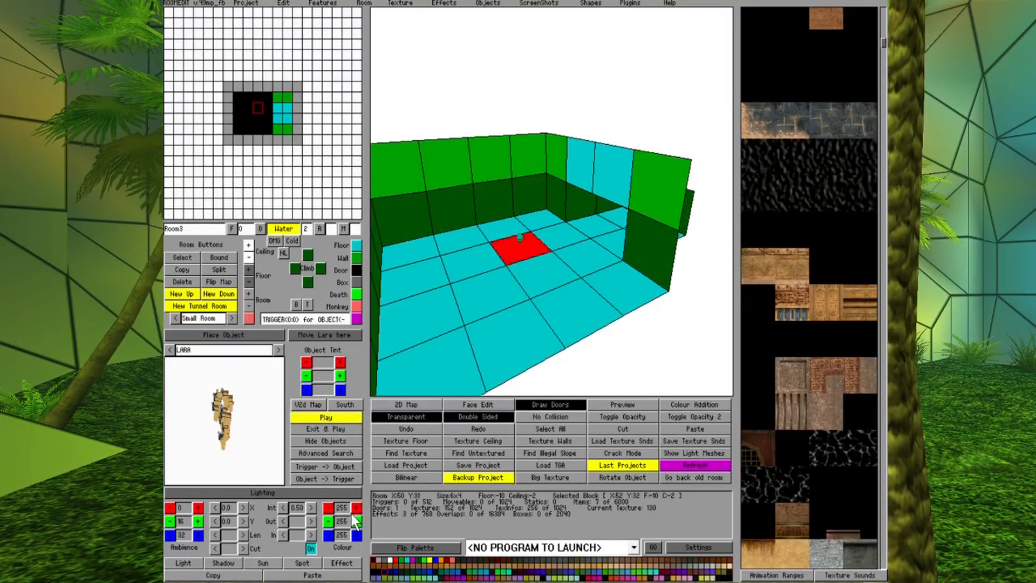
- Show the lighting on Room3's textured faces and set the sun light's colour to a teal palette colour
{"action": "left_click", "coordinate": [299, 494]}
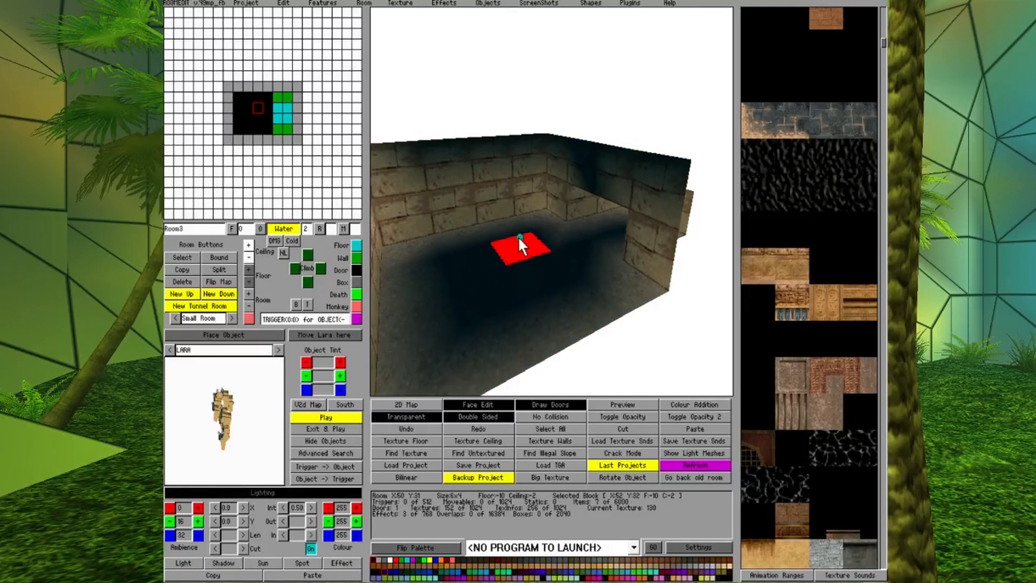
{"action": "left_click", "coordinate": [518, 237]}
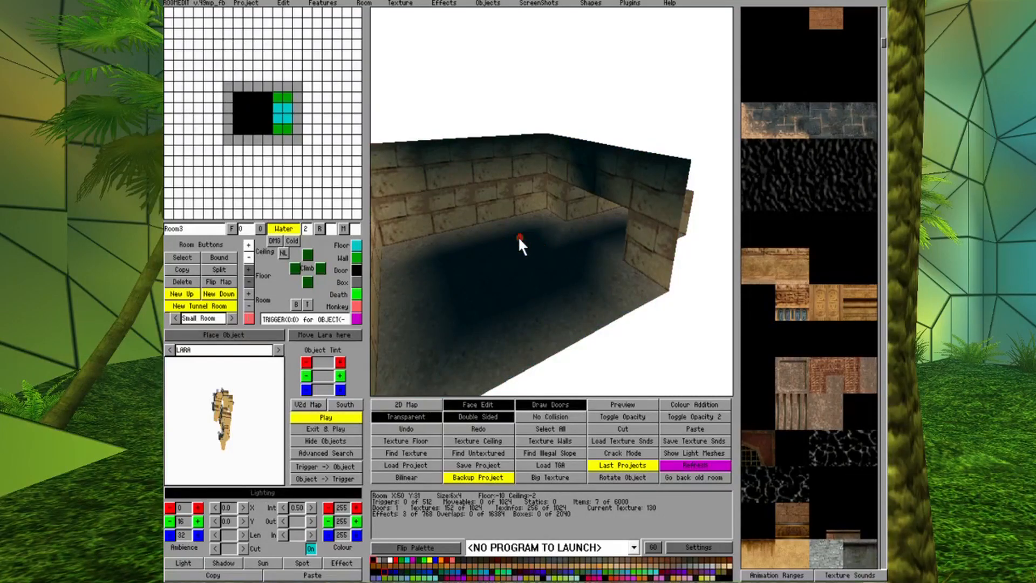
{"action": "left_click", "coordinate": [449, 575]}
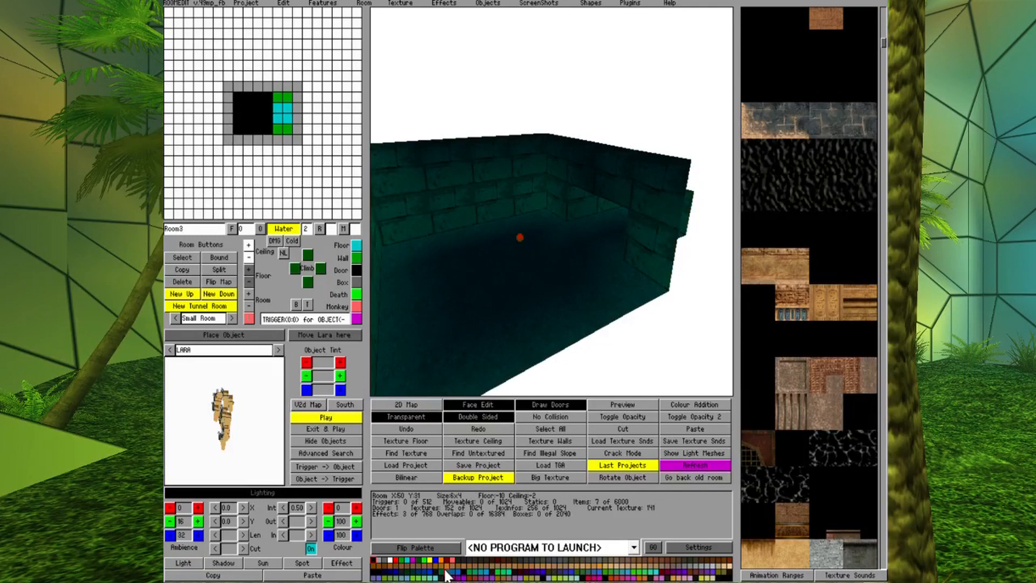
- Examine the teal lighting on Room3's walls and floor from all sides, including from below the water surface
{"action": "key", "text": "Right"}
{"action": "key", "text": "Right"}
{"action": "key", "text": "Right"}
{"action": "key", "text": "Right"}
{"action": "key", "text": "Right"}
{"action": "key", "text": "Right"}
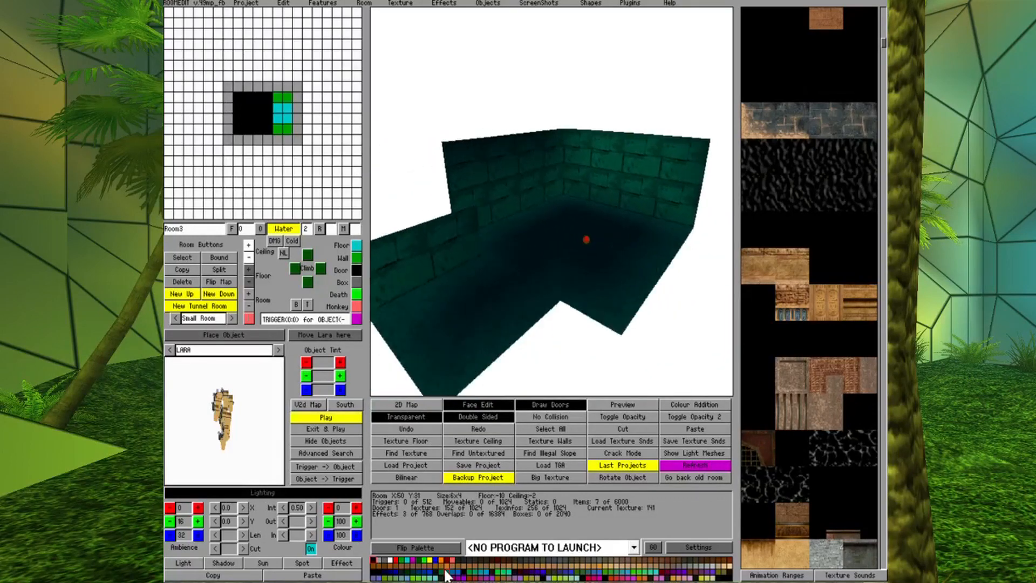
{"action": "key", "text": "Right"}
{"action": "key", "text": "Right"}
{"action": "key", "text": "Right"}
{"action": "key", "text": "Right"}
{"action": "key", "text": "Right"}
{"action": "key", "text": "Right"}
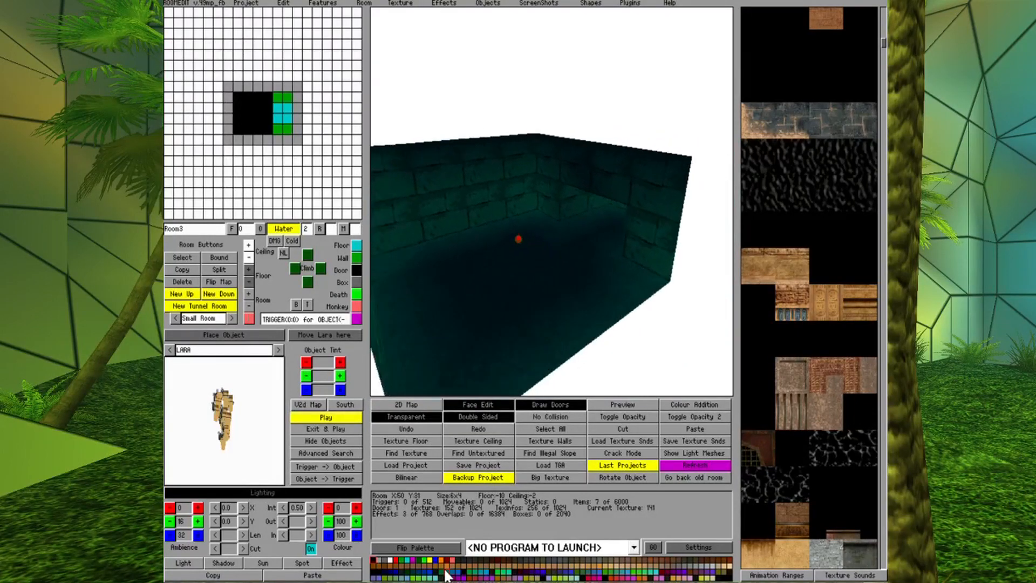
{"action": "key", "text": "Down"}
{"action": "key", "text": "Down"}
{"action": "key", "text": "Down"}
{"action": "key", "text": "Down"}
{"action": "key", "text": "Right"}
{"action": "key", "text": "Right"}
{"action": "key", "text": "Right"}
{"action": "key", "text": "Right"}
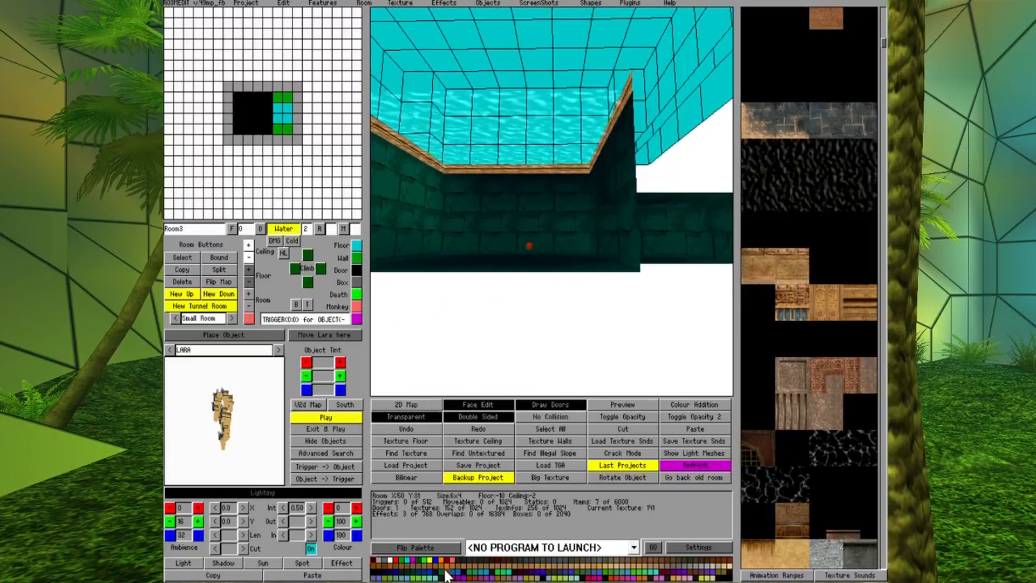
{"action": "key", "text": "Up"}
{"action": "key", "text": "Up"}
{"action": "key", "text": "Up"}
{"action": "key", "text": "Up"}
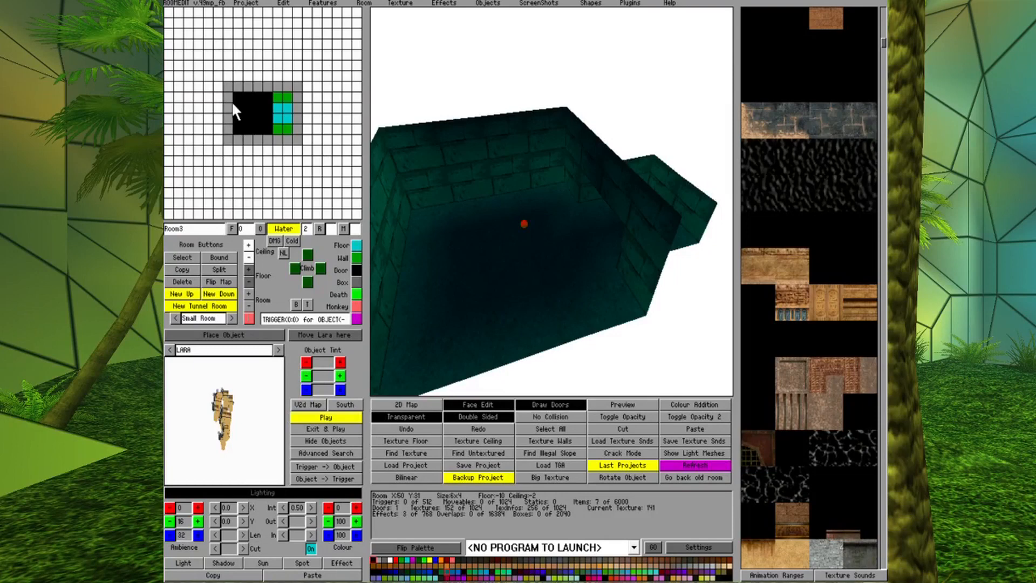
- Return to Room2 and examine the lit pool and its water surface from near and far
{"action": "left_click", "coordinate": [247, 111]}
{"action": "right_click", "coordinate": [247, 111]}
{"action": "left_click", "coordinate": [247, 112]}
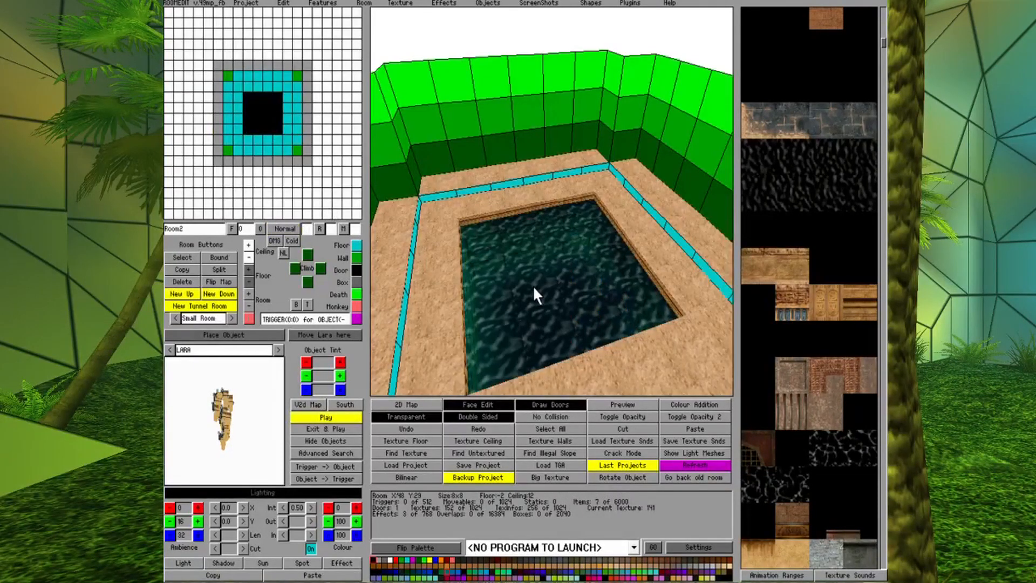
{"action": "key", "text": "Page_Down"}
{"action": "key", "text": "Right"}
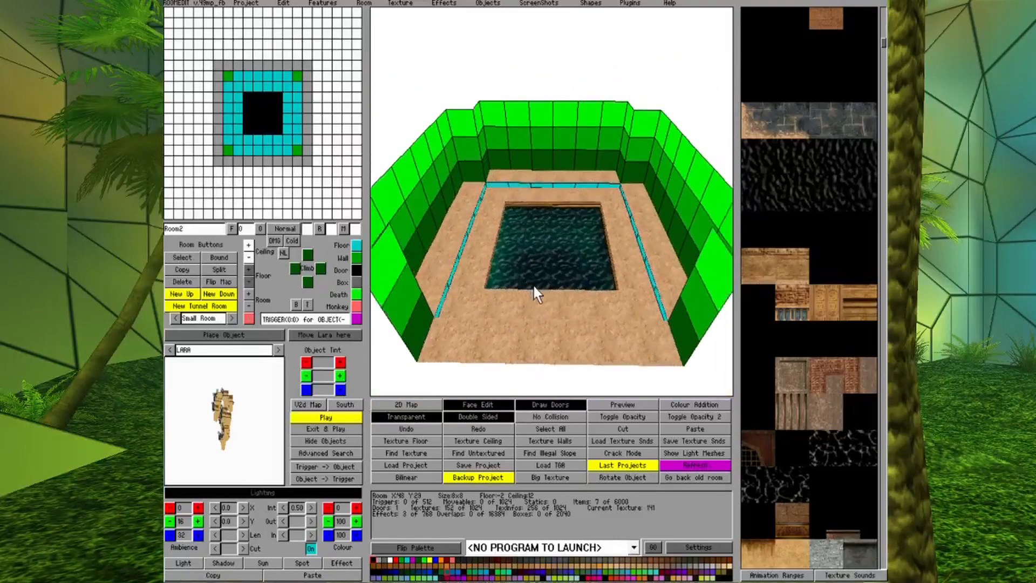
{"action": "key", "text": "Left"}
{"action": "key", "text": "Right"}
{"action": "key", "text": "Left"}
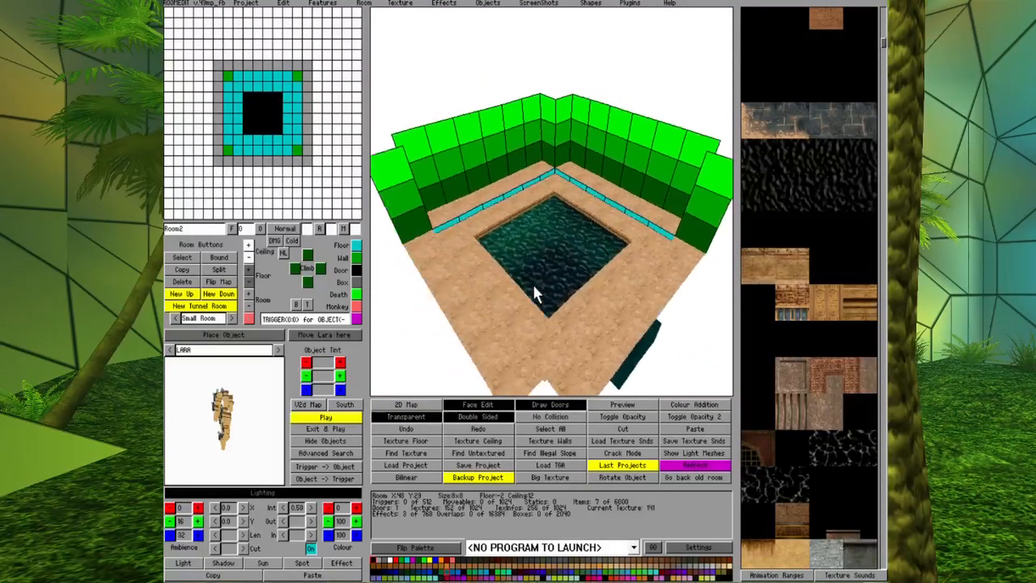
{"action": "key", "text": "Right"}
{"action": "key", "text": "Left"}
{"action": "key", "text": "Page_Up"}
{"action": "key", "text": "Right"}
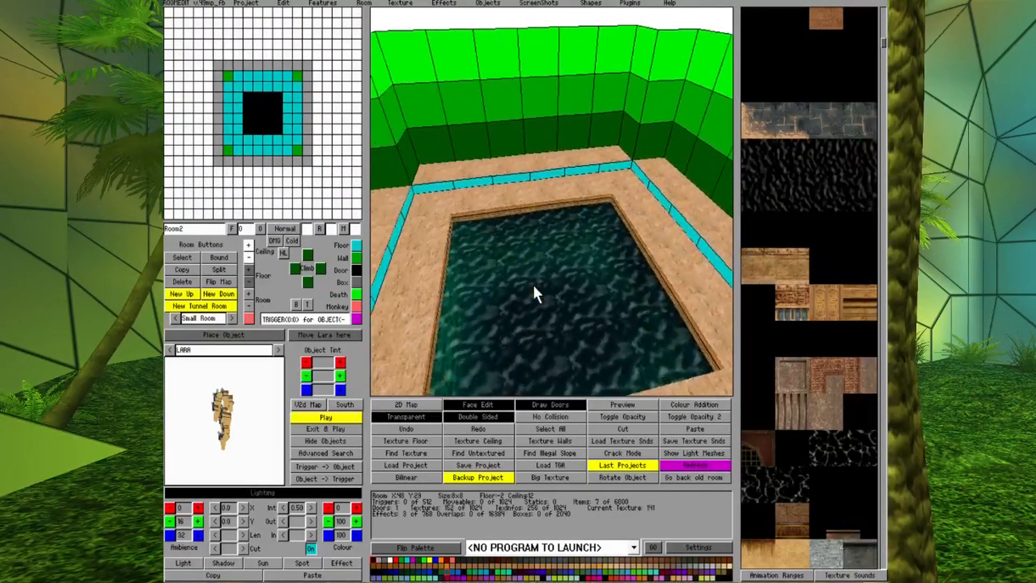
- Switch Room2 out of face editing and turn off the Transparent and Double Sided options
{"action": "key", "text": "Down"}
{"action": "key", "text": "Up"}
{"action": "key", "text": "Left"}
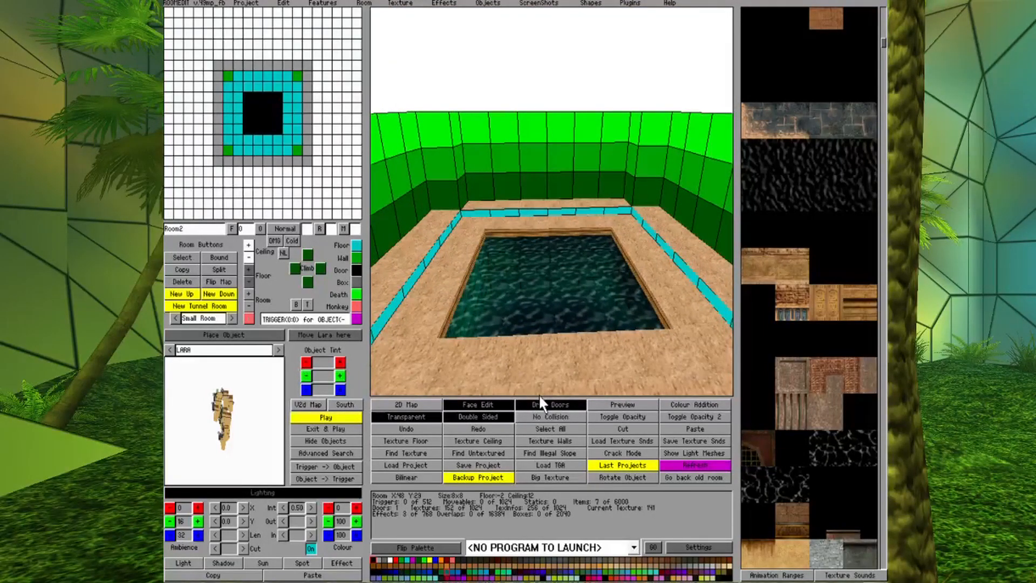
{"action": "left_click", "coordinate": [467, 401]}
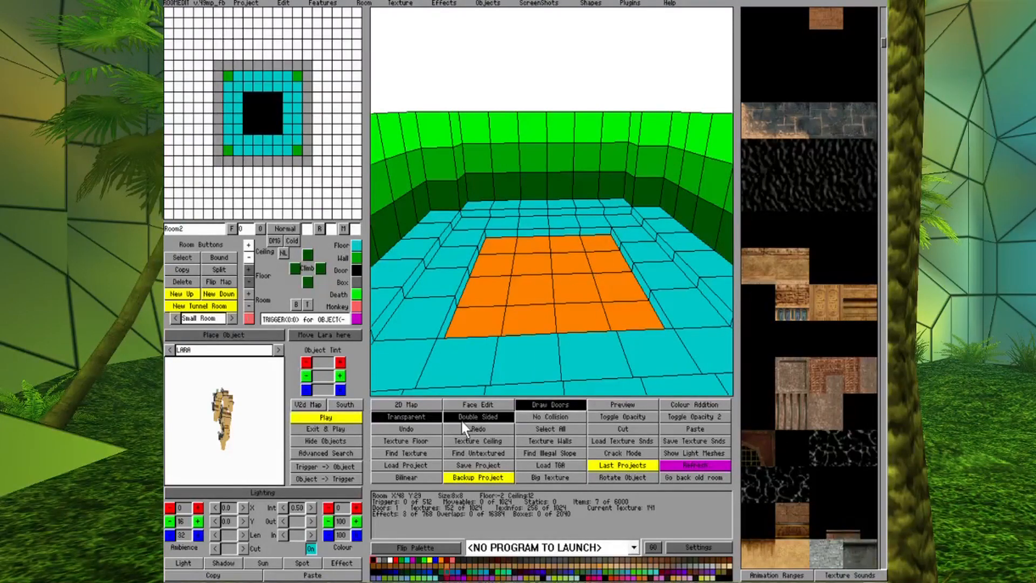
{"action": "left_click", "coordinate": [462, 420]}
{"action": "left_click", "coordinate": [414, 417]}
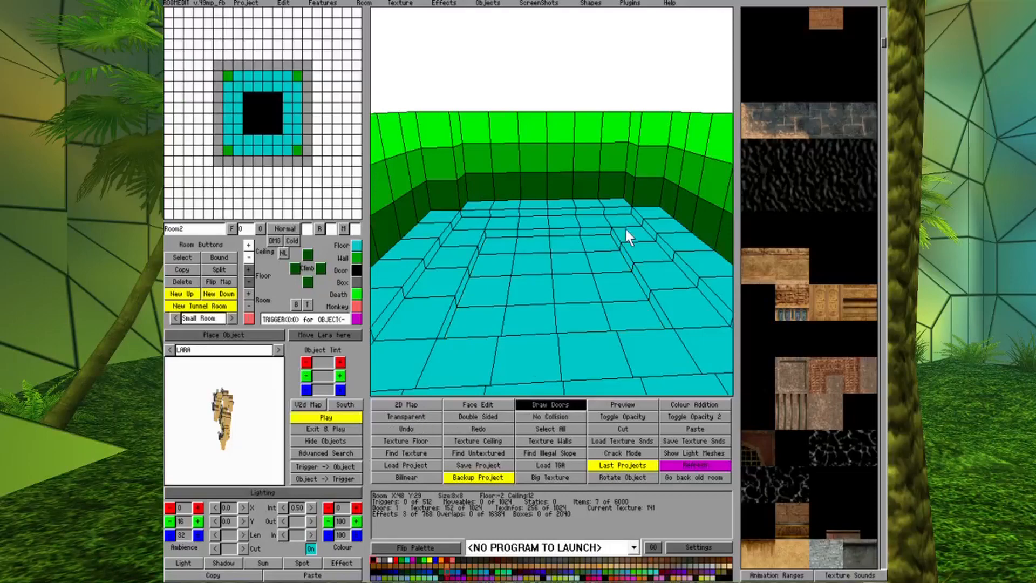
- Lower the ceiling above the six-block outer edge rows on two sides of Room2
{"action": "left_click_drag", "start_coordinate": [617, 203], "coordinate": [485, 200]}
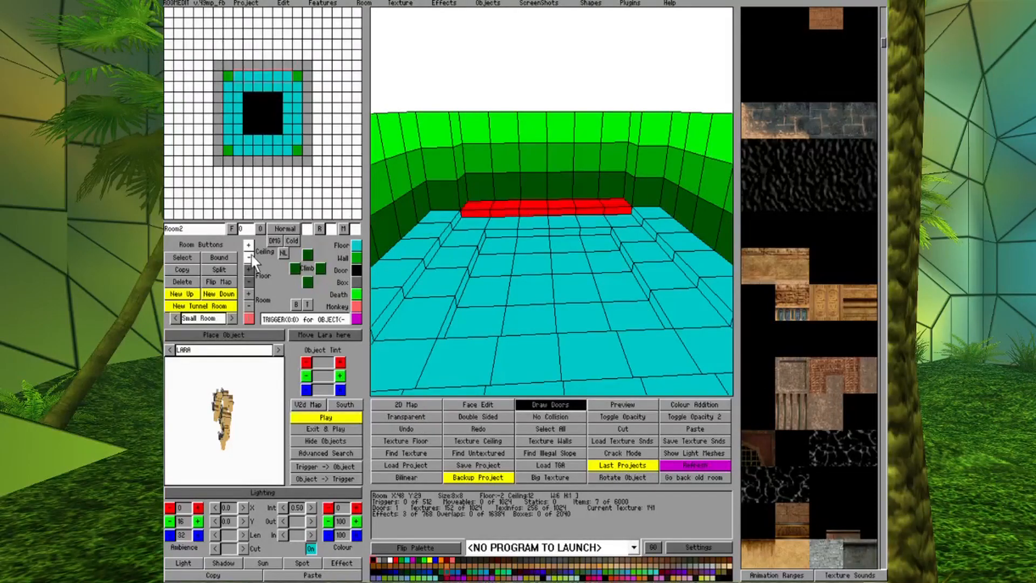
{"action": "left_click", "coordinate": [559, 275]}
{"action": "key", "text": "Page_Down"}
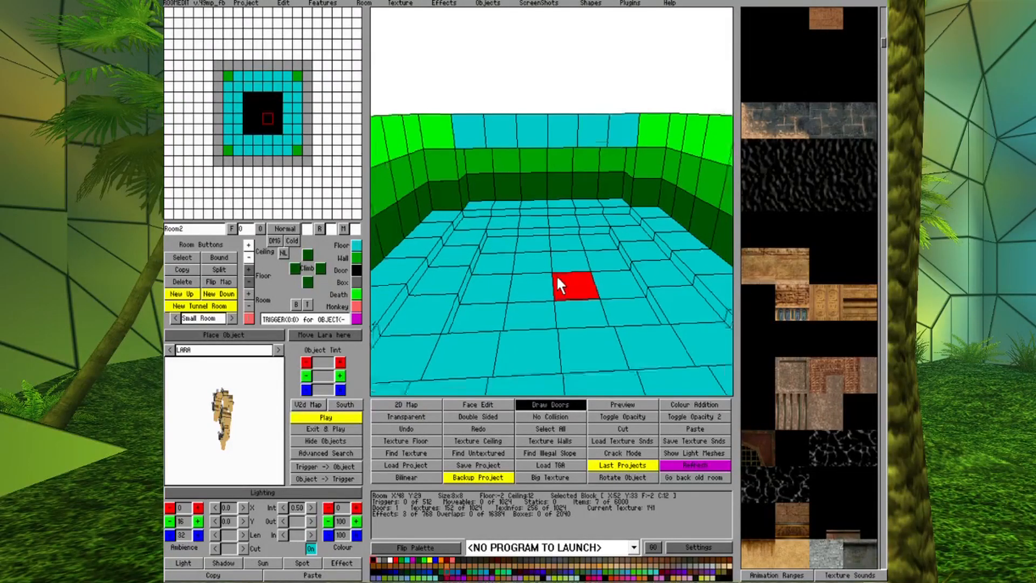
{"action": "key", "text": "Left"}
{"action": "key", "text": "Page_Up"}
{"action": "key", "text": "Down"}
{"action": "left_click_drag", "start_coordinate": [639, 174], "coordinate": [504, 175]}
{"action": "right_click", "coordinate": [247, 258]}
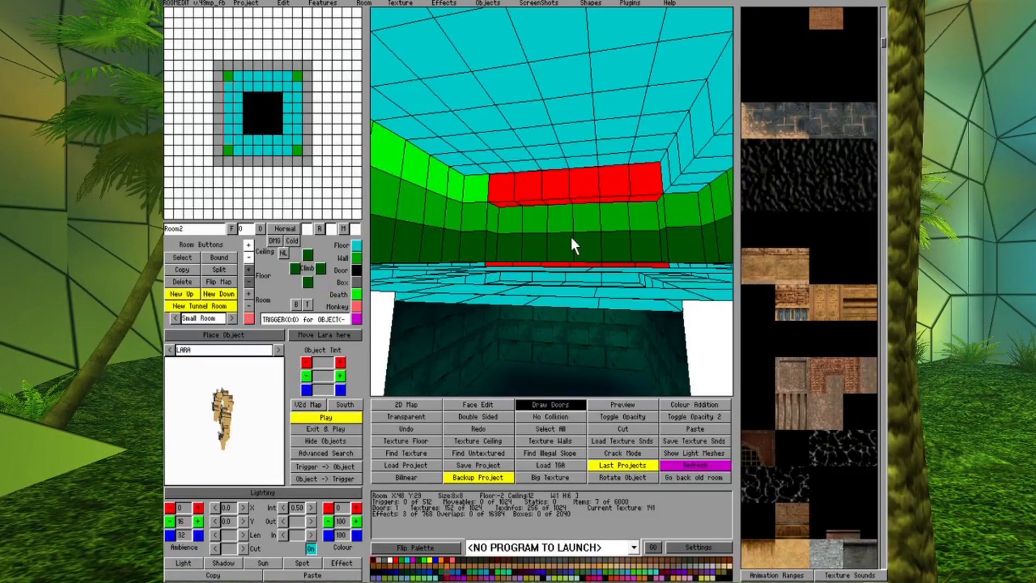
{"action": "left_click", "coordinate": [571, 235]}
- Lower the ceiling above the outer edge rows on the remaining two sides of Room2 to match
{"action": "key", "text": "Up"}
{"action": "key", "text": "Left"}
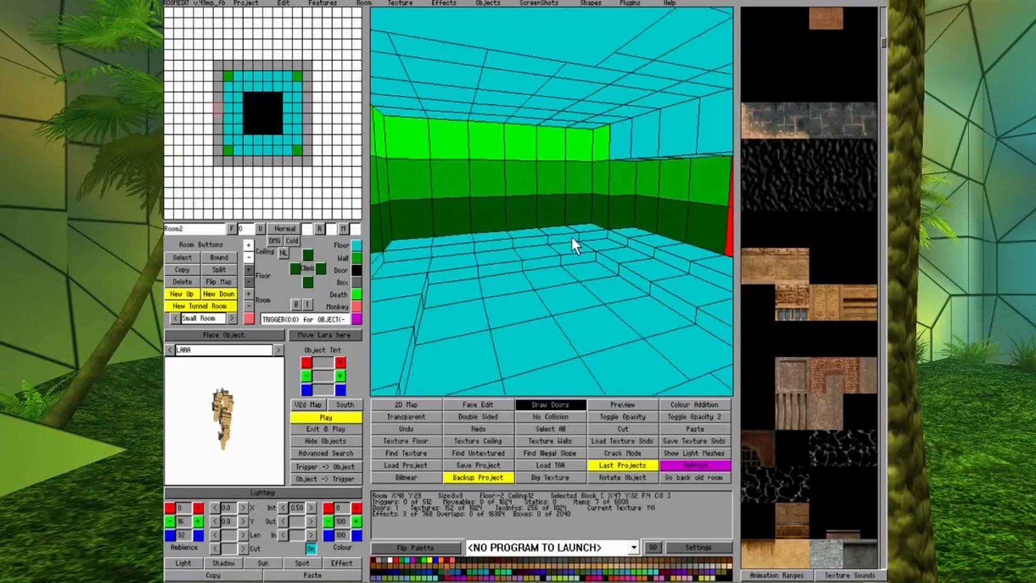
{"action": "left_click_drag", "start_coordinate": [634, 232], "coordinate": [464, 230]}
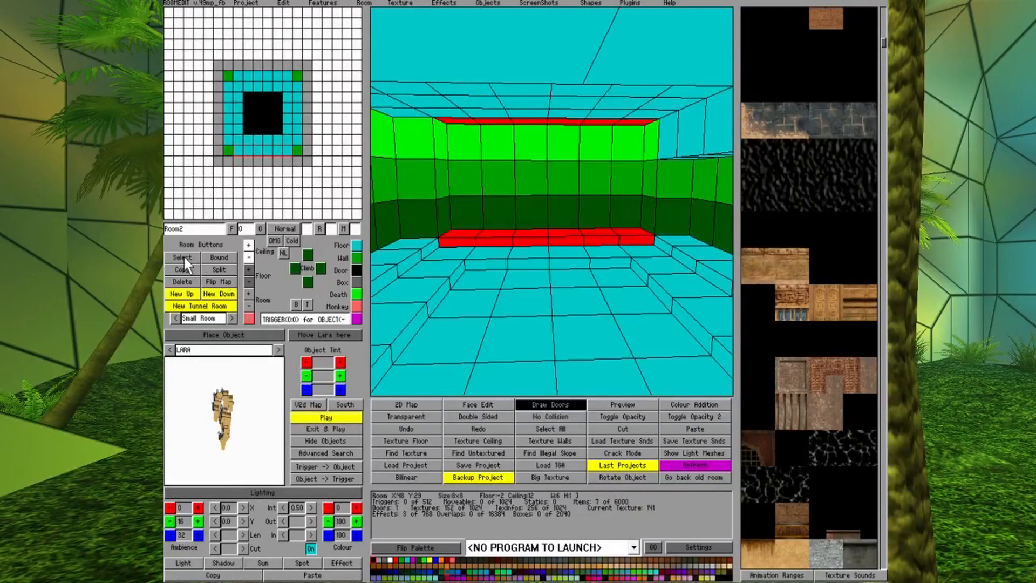
{"action": "left_click", "coordinate": [512, 303]}
{"action": "key", "text": "Left"}
{"action": "key", "text": "Left"}
{"action": "key", "text": "Left"}
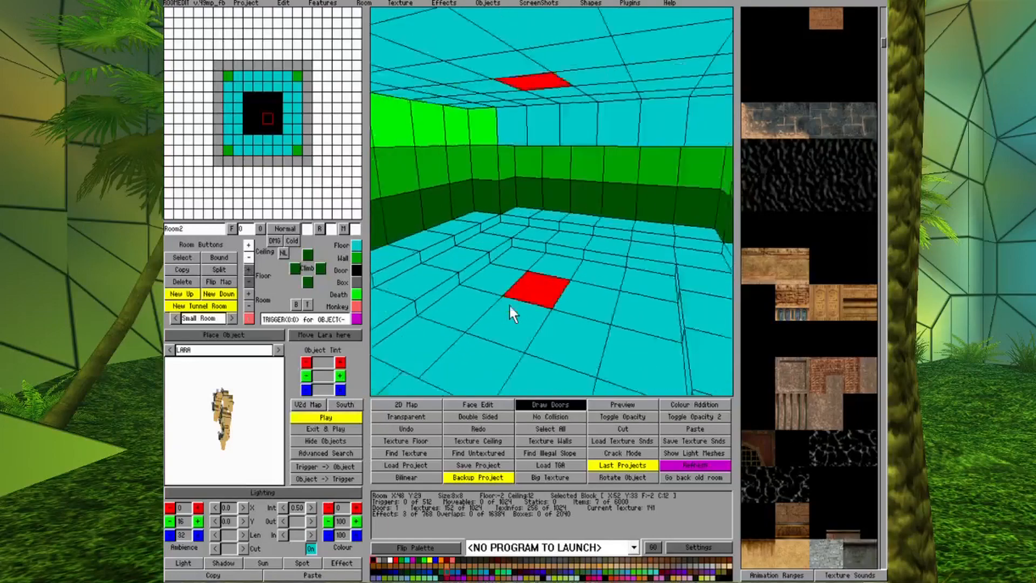
{"action": "key", "text": "Left"}
{"action": "key", "text": "Page_Up"}
{"action": "left_click_drag", "start_coordinate": [481, 233], "coordinate": [672, 226]}
{"action": "left_click", "coordinate": [249, 259]}
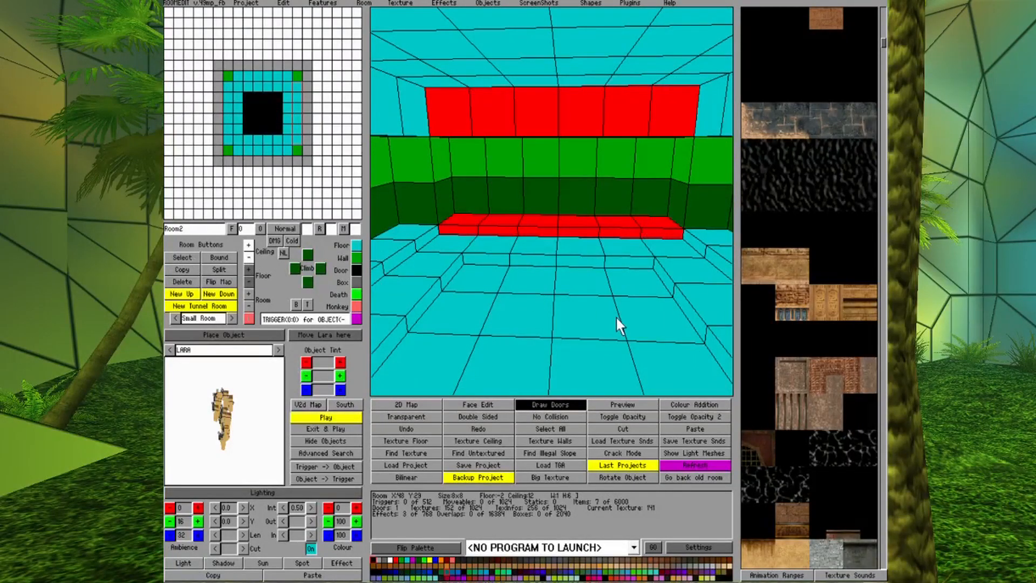
{"action": "left_click", "coordinate": [597, 312]}
- Turn the two middle edge blocks on one side of Room2 into a wall pillar and raise their floor level
{"action": "left_click_drag", "start_coordinate": [469, 227], "coordinate": [488, 224]}
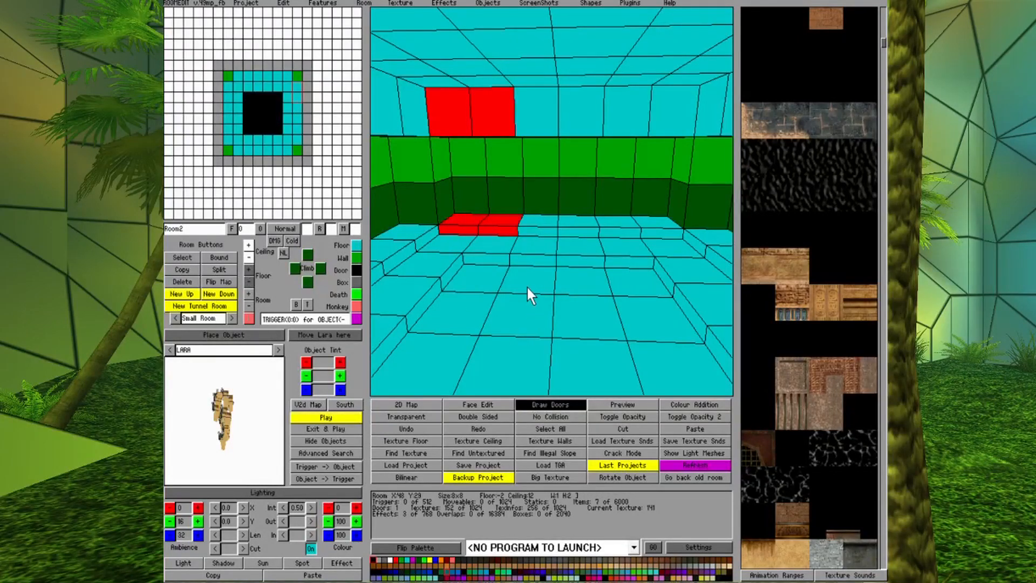
{"action": "left_click_drag", "start_coordinate": [564, 231], "coordinate": [554, 228]}
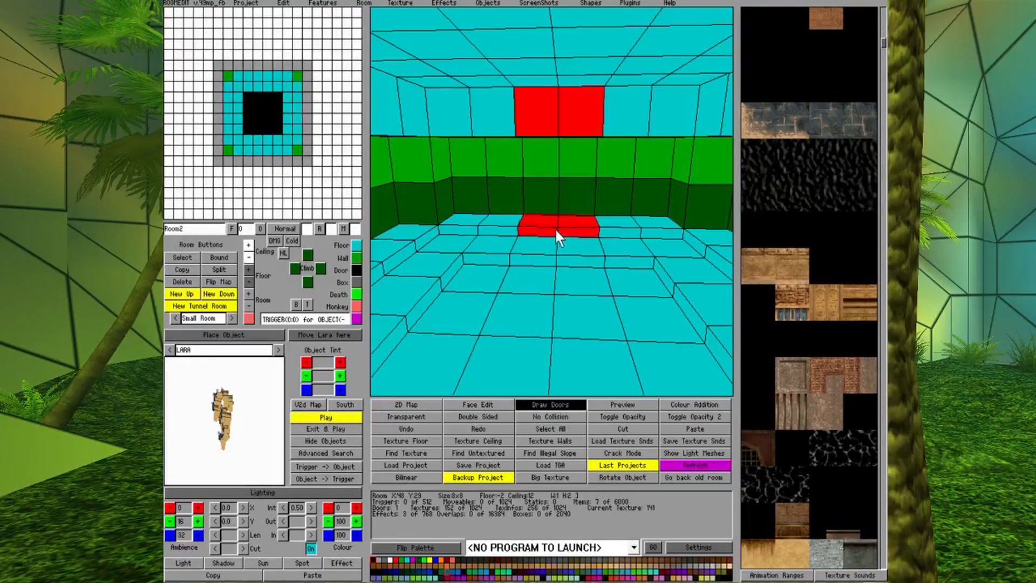
{"action": "left_click", "coordinate": [356, 258]}
{"action": "left_click", "coordinate": [247, 270]}
{"action": "left_click", "coordinate": [562, 298]}
- Make a matching two-block wall pillar in the middle of the opposite edge row and raise its floor level
{"action": "key", "text": "End"}
{"action": "key", "text": "Right"}
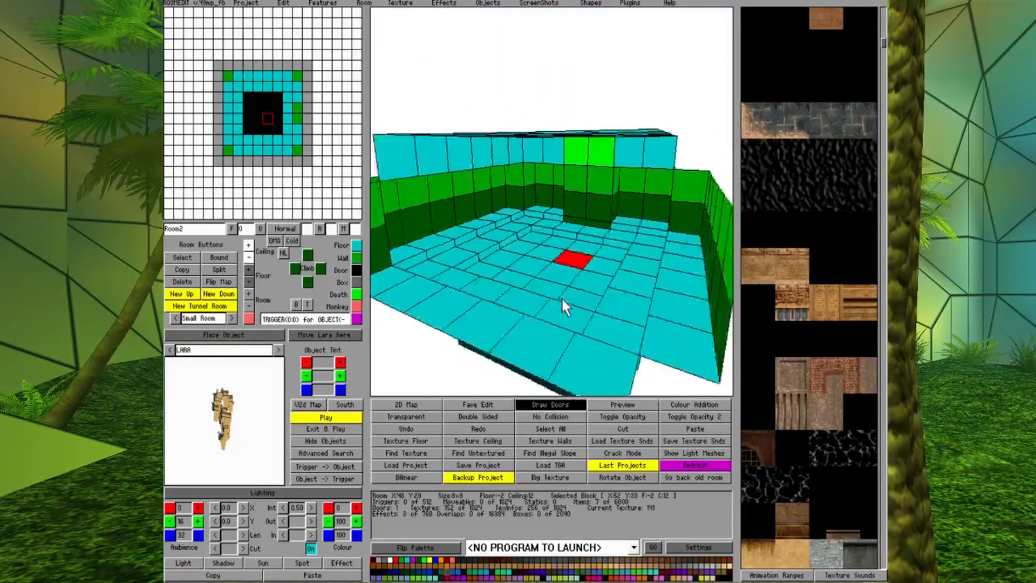
{"action": "key", "text": "Up"}
{"action": "key", "text": "Home"}
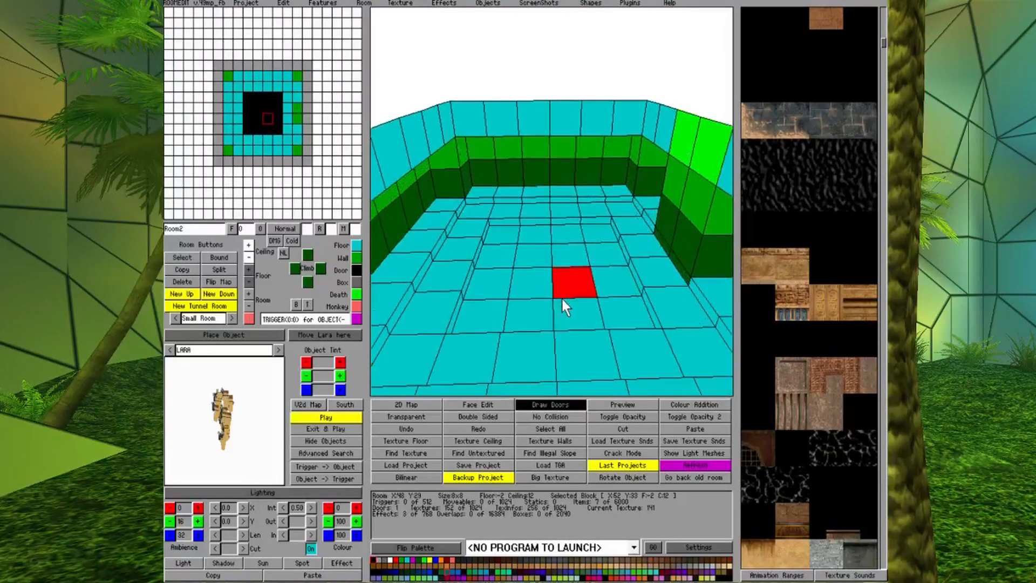
{"action": "left_click_drag", "start_coordinate": [422, 250], "coordinate": [383, 273]}
{"action": "left_click", "coordinate": [356, 255]}
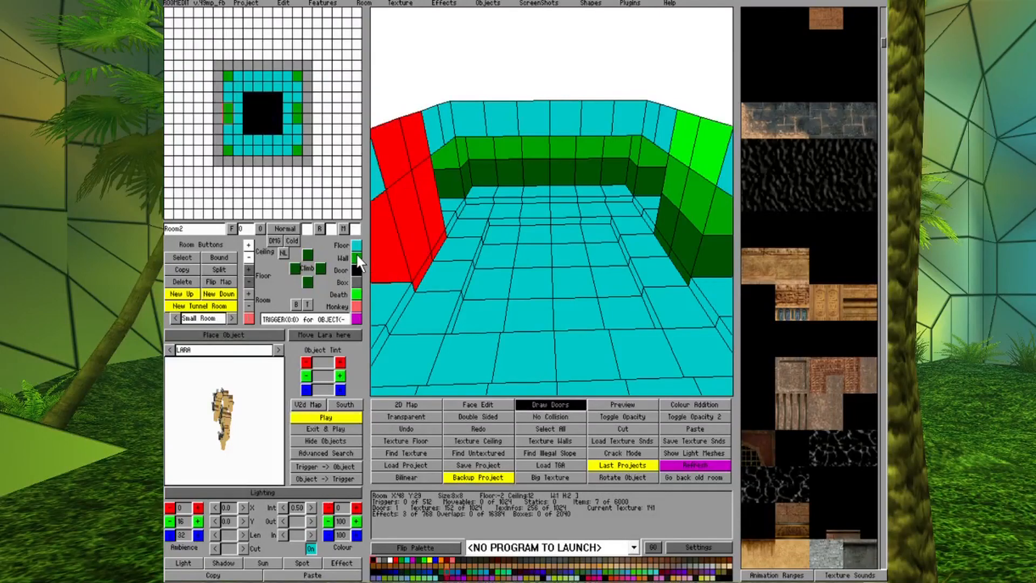
{"action": "left_click", "coordinate": [248, 269]}
{"action": "left_click", "coordinate": [548, 340]}
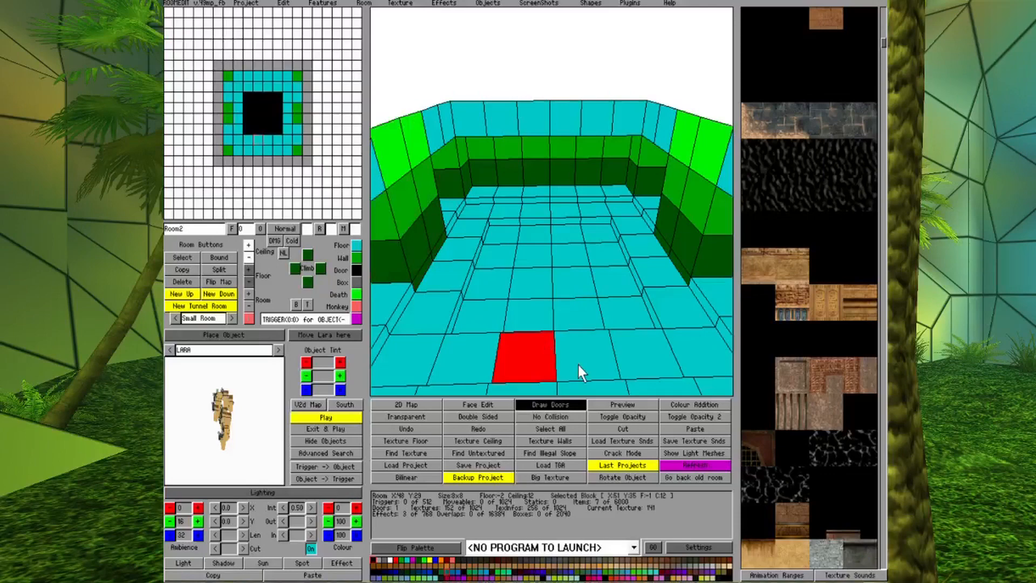
- Examine Room2's lowered ceiling edges and opposite wall pillars from near and far
{"action": "key", "text": "End"}
{"action": "key", "text": "Right"}
{"action": "key", "text": "Home"}
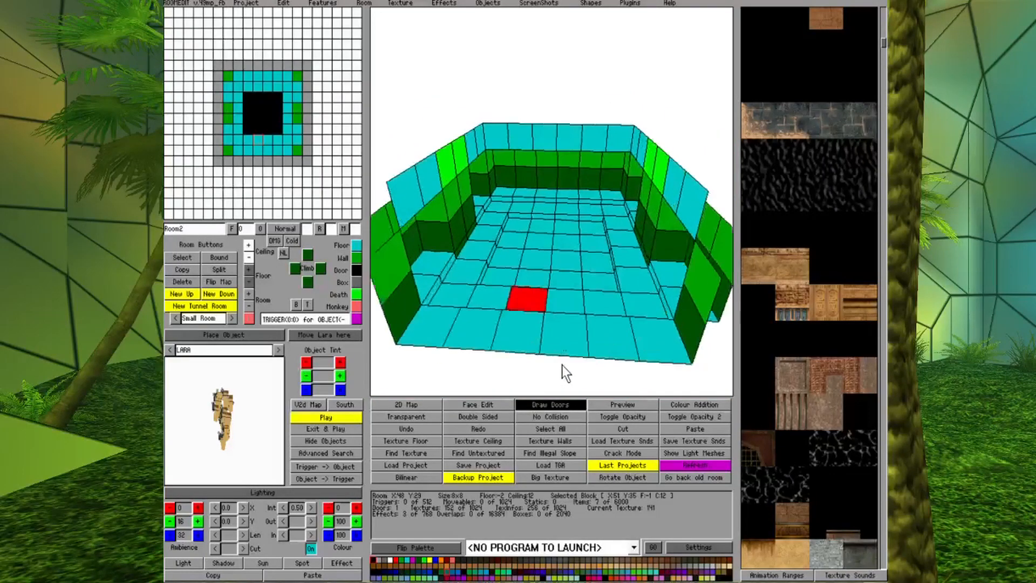
{"action": "key", "text": "Down"}
{"action": "key", "text": "Left"}
{"action": "key", "text": "Up"}
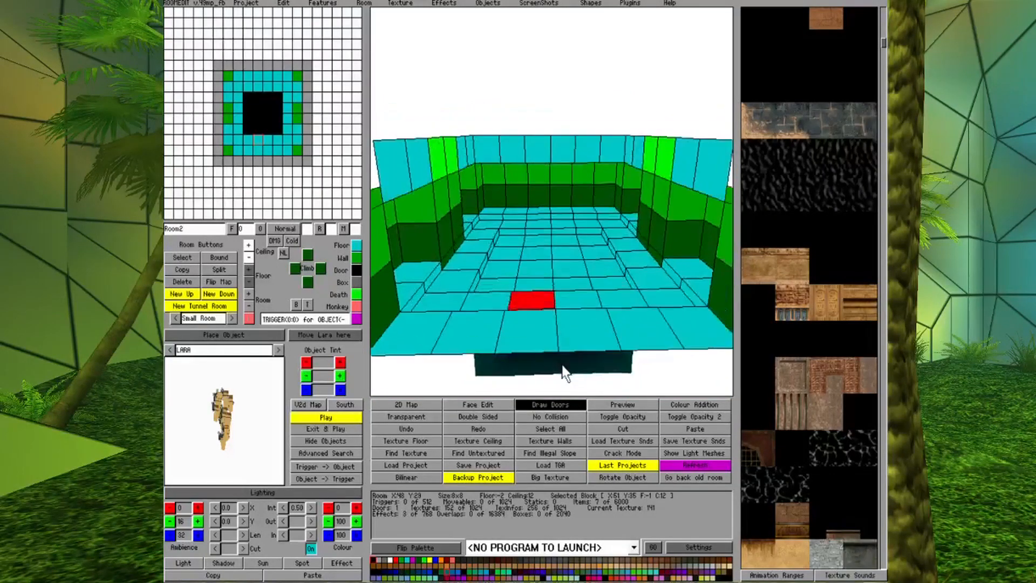
{"action": "key", "text": "Down"}
{"action": "key", "text": "Left"}
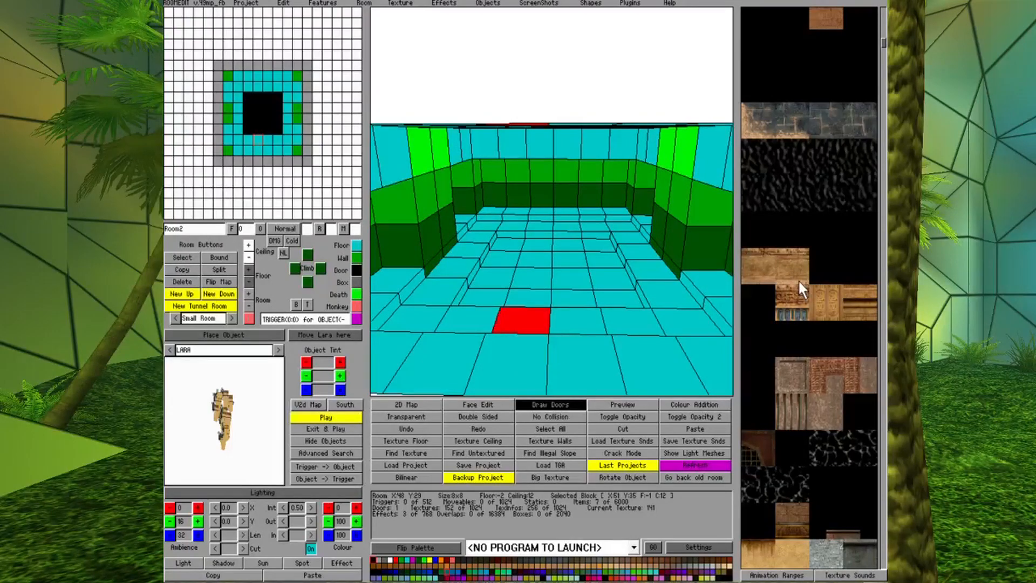
- Return to face editing and apply the striped trim tile to the raised step edges on three sides of the pool
{"action": "left_click", "coordinate": [463, 406]}
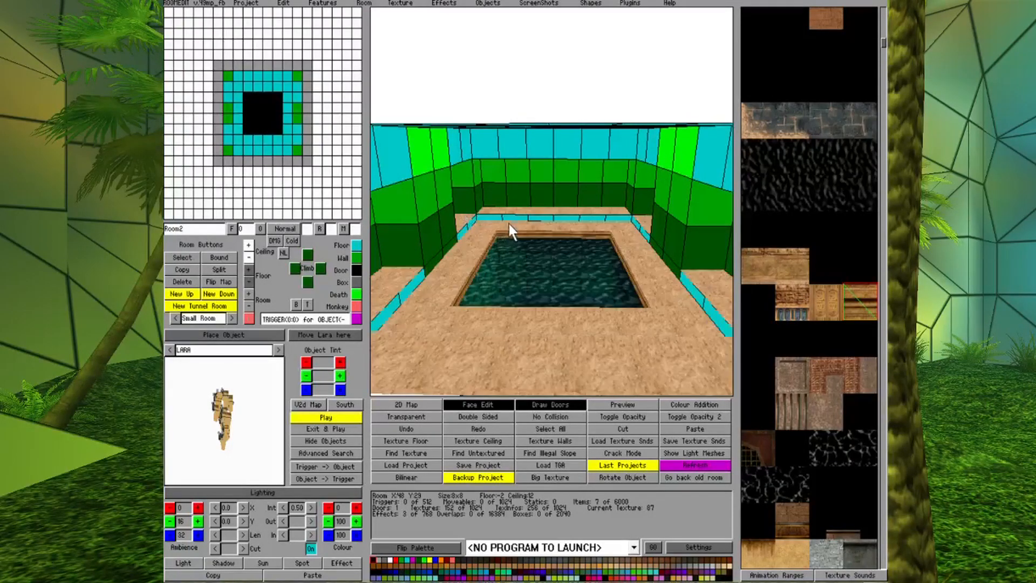
{"action": "left_click", "coordinate": [492, 218]}
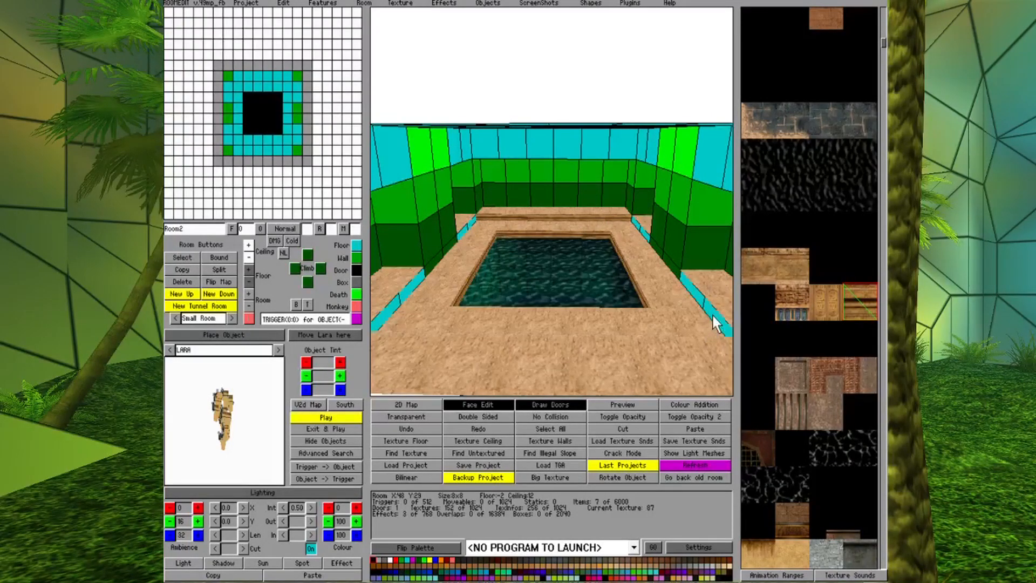
{"action": "left_click", "coordinate": [662, 248]}
{"action": "left_click", "coordinate": [633, 224]}
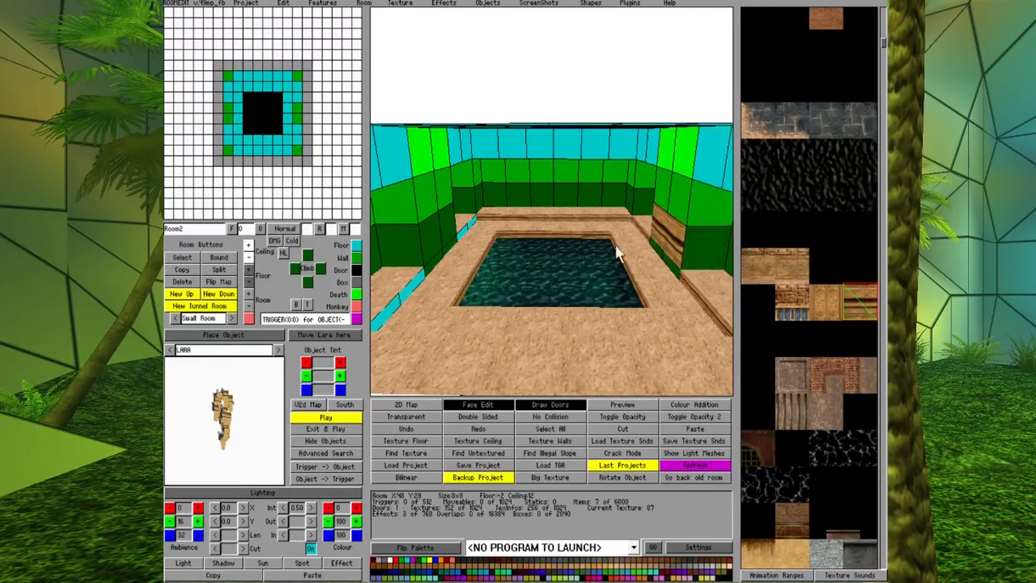
{"action": "left_click", "coordinate": [669, 270]}
{"action": "left_click", "coordinate": [390, 306]}
{"action": "left_click", "coordinate": [463, 231]}
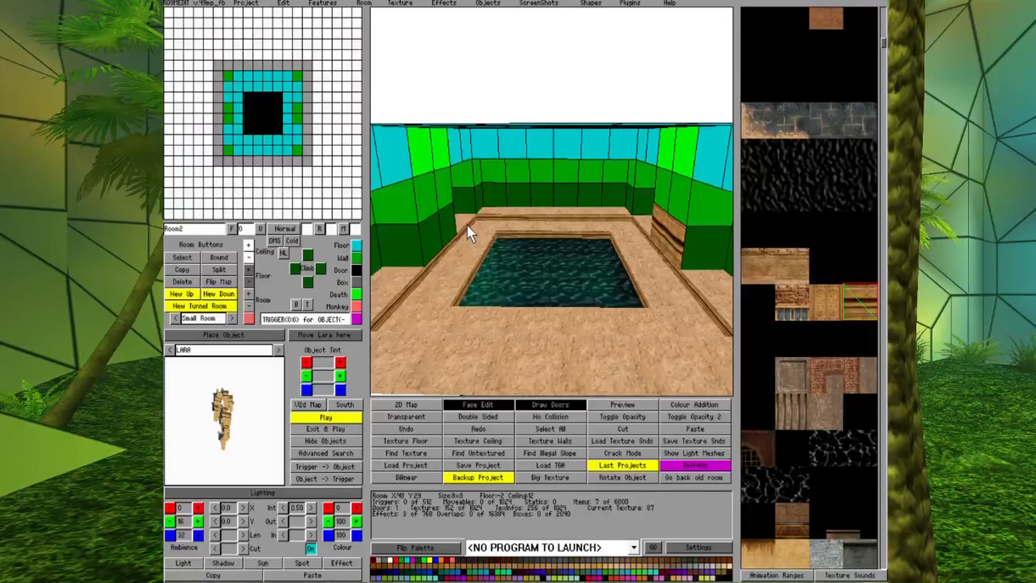
- Apply the same striped trim tile to the step edge on the pool's remaining untextured side
{"action": "key", "text": "Left"}
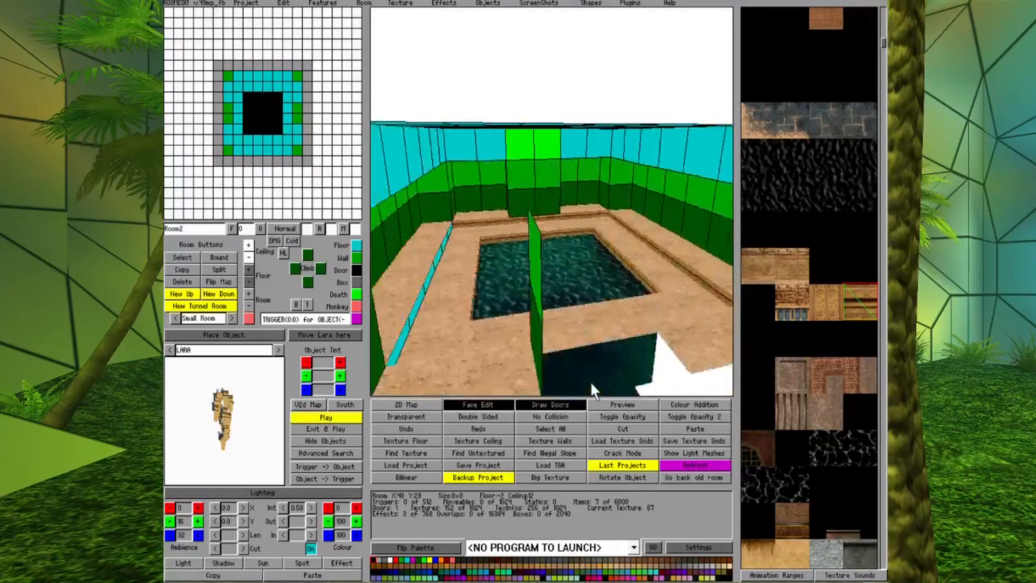
{"action": "key", "text": "Left"}
{"action": "key", "text": "Page_Up"}
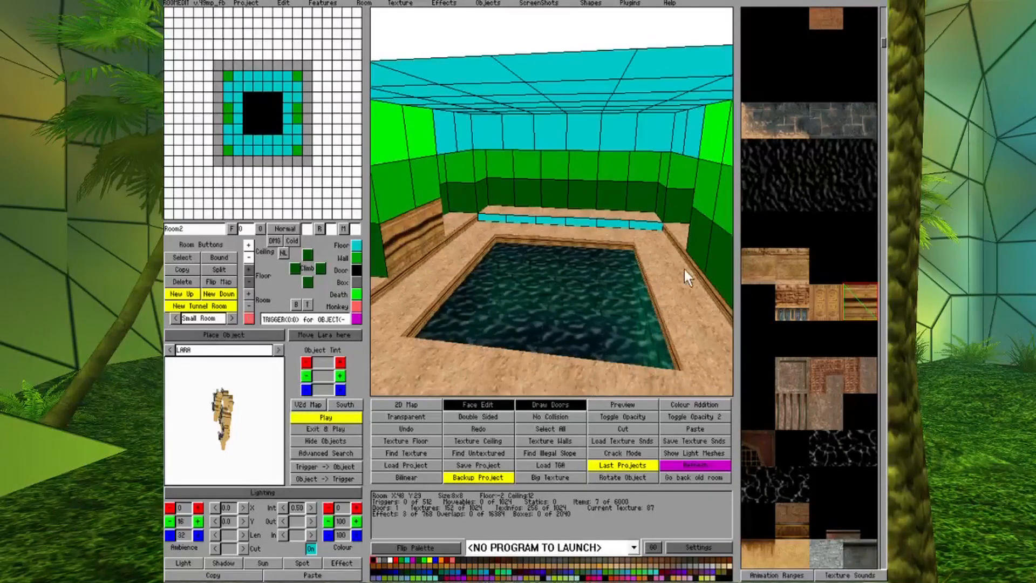
{"action": "left_click", "coordinate": [657, 227]}
- Cover the lower and middle wall sections at the far end and on the adjacent pillar faces with sandstone brick tiles
{"action": "key", "text": "Left"}
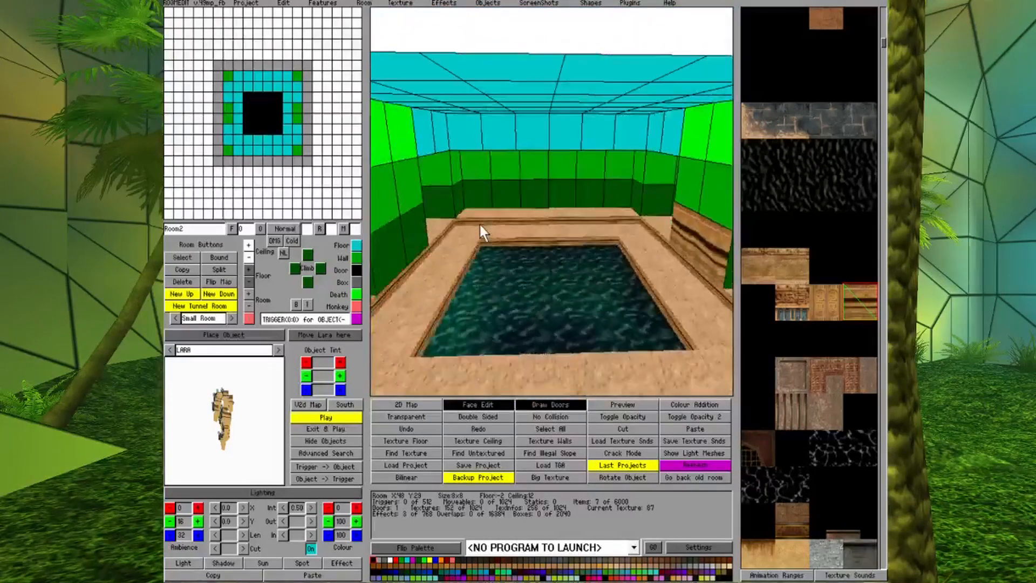
{"action": "scroll", "coordinate": [719, 246], "scroll_direction": "up", "scroll_amount": 5}
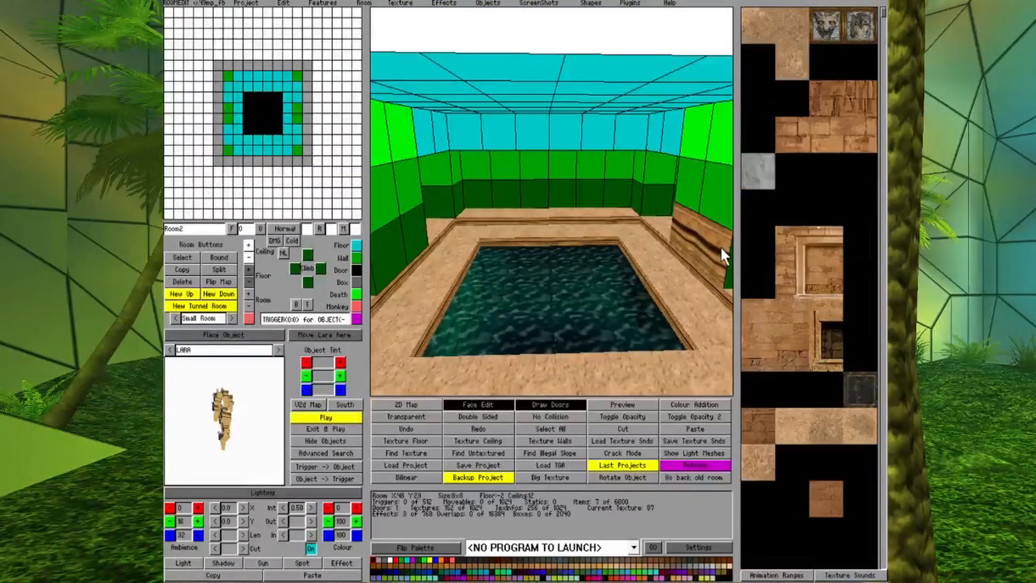
{"action": "left_click", "coordinate": [815, 132]}
{"action": "mouse_move", "coordinate": [474, 168]}
{"action": "left_mouse_down"}
{"action": "mouse_move", "coordinate": [649, 169]}
{"action": "mouse_move", "coordinate": [659, 198]}
{"action": "mouse_move", "coordinate": [703, 204]}
{"action": "mouse_move", "coordinate": [731, 246]}
{"action": "left_mouse_up"}
{"action": "left_click_drag", "start_coordinate": [430, 160], "coordinate": [450, 190]}
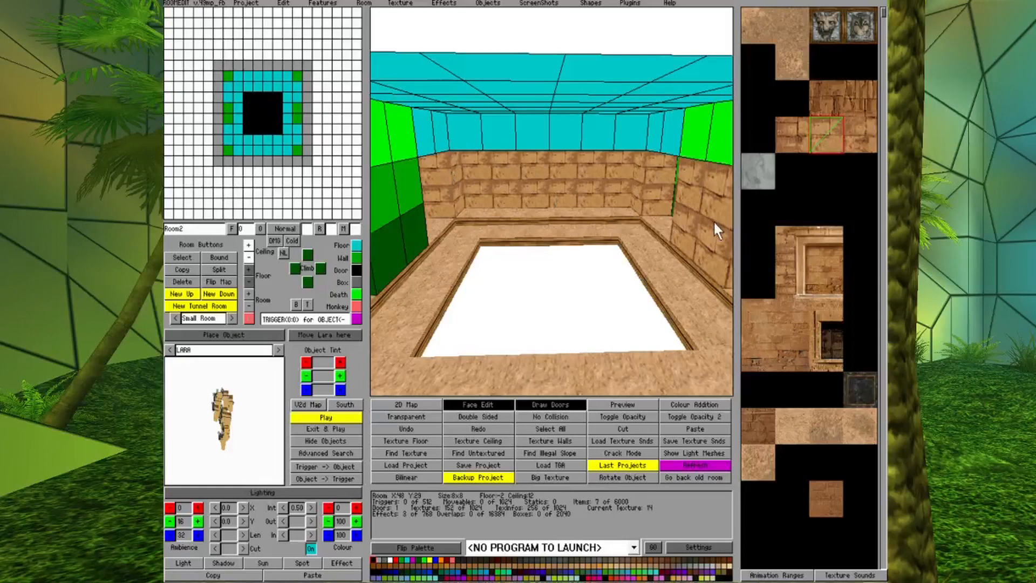
{"action": "left_click", "coordinate": [852, 138]}
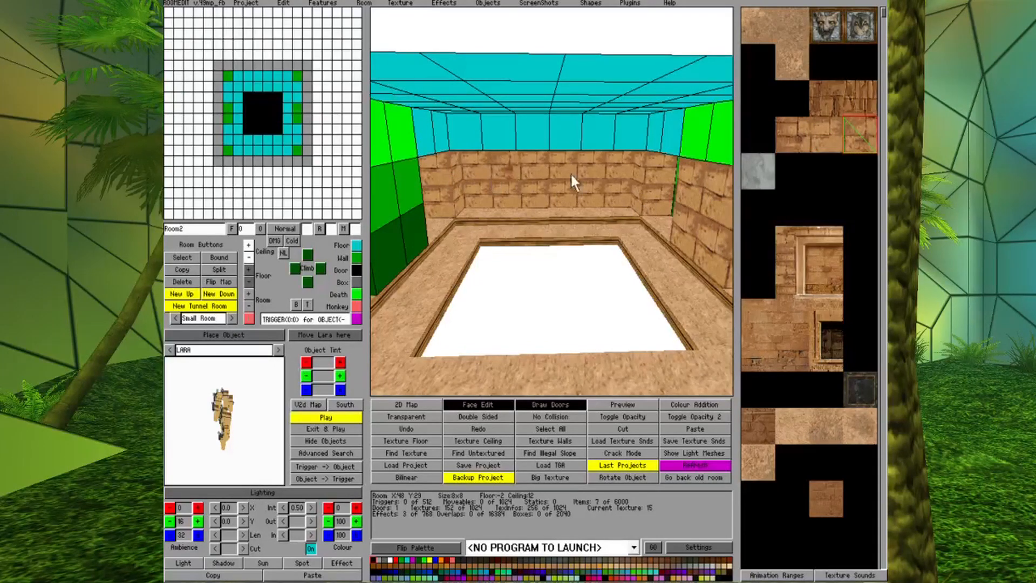
{"action": "left_click", "coordinate": [419, 168]}
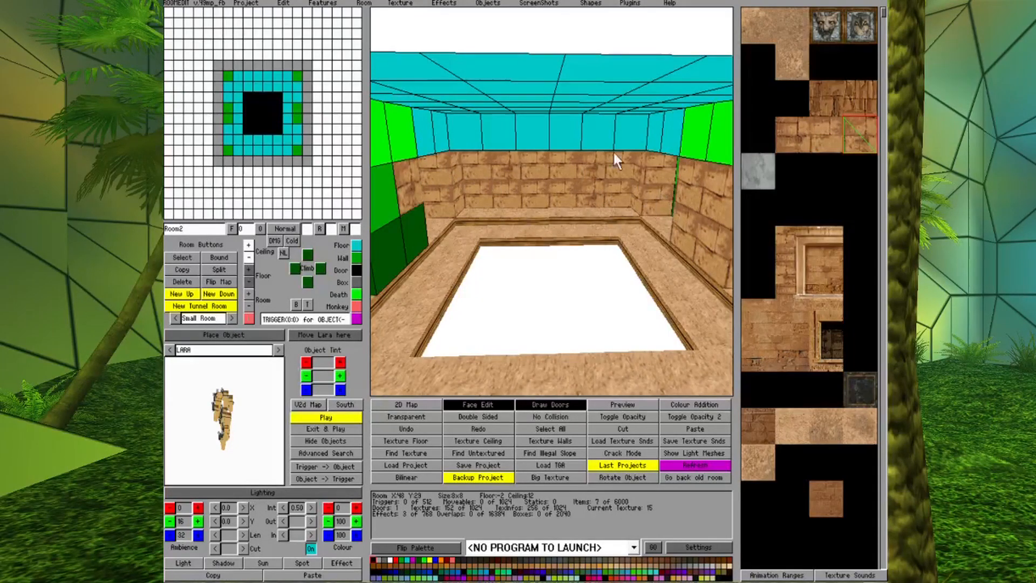
- Try the carved frieze tile with the fringed lower edge on the far side's lowered ceiling faces
{"action": "scroll", "coordinate": [815, 259], "scroll_direction": "down", "scroll_amount": 3}
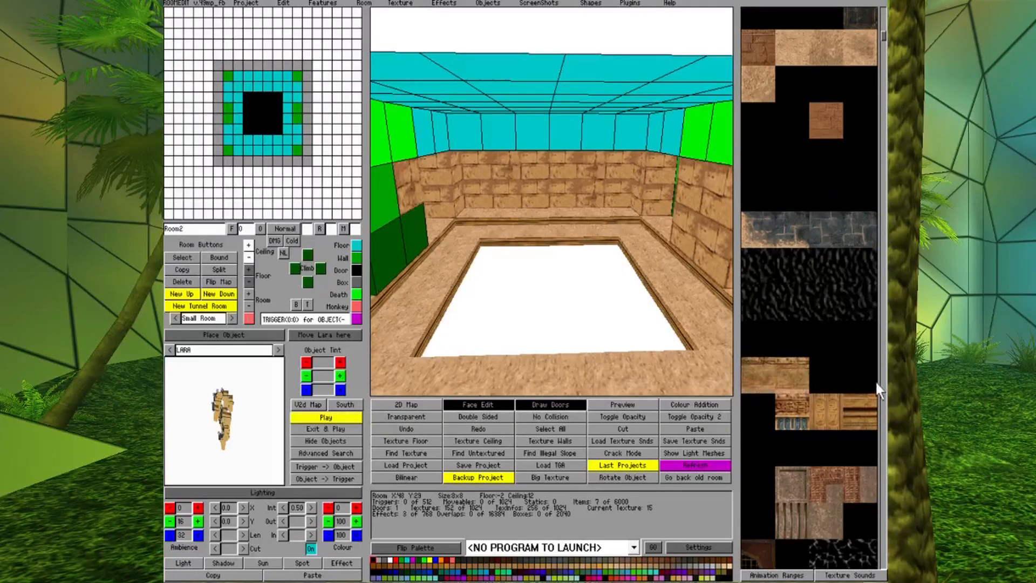
{"action": "scroll", "coordinate": [865, 392], "scroll_direction": "down", "scroll_amount": 3}
{"action": "left_click", "coordinate": [788, 227]}
{"action": "left_click", "coordinate": [571, 125]}
{"action": "left_click", "coordinate": [625, 126]}
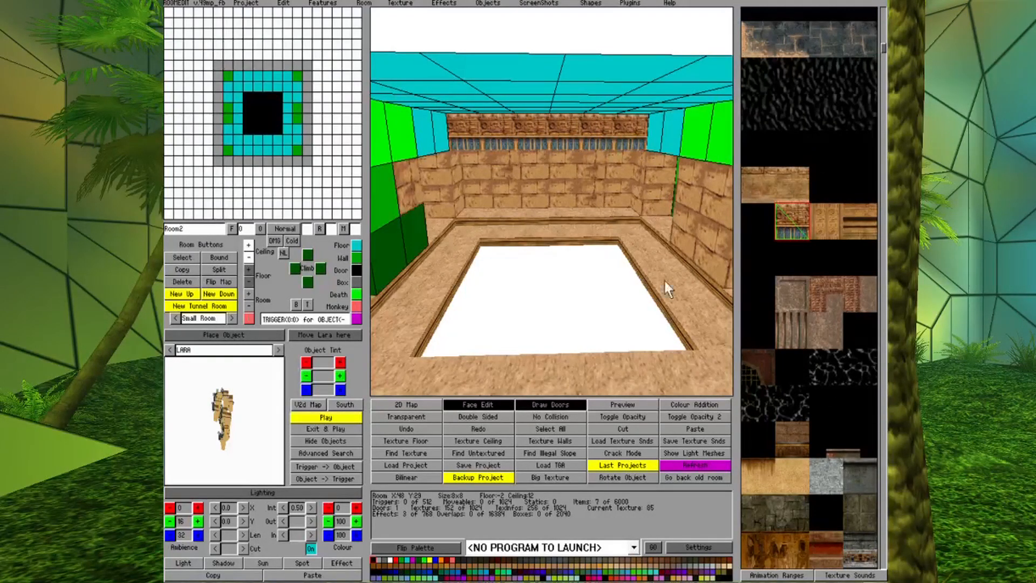
- Apply the red banded border tile to the far side's lowered ceiling faces and the neighbouring upper wall faces
{"action": "scroll", "coordinate": [810, 404], "scroll_direction": "down", "scroll_amount": 3}
{"action": "left_click", "coordinate": [818, 368]}
{"action": "left_click_drag", "start_coordinate": [449, 122], "coordinate": [720, 125]}
{"action": "left_click_drag", "start_coordinate": [442, 126], "coordinate": [388, 143]}
- Continue the red banded border tile along the upper faces on the next side of Room2, up to the corner
{"action": "key", "text": "Page_Down"}
{"action": "key", "text": "Left"}
{"action": "key", "text": "Page_Up"}
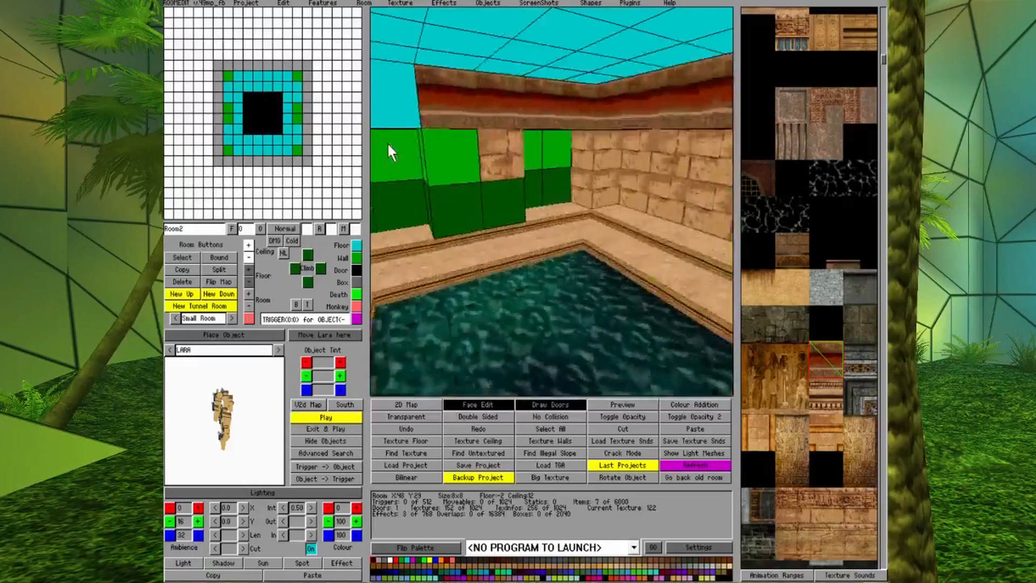
{"action": "key", "text": "Left"}
{"action": "left_click", "coordinate": [401, 89]}
{"action": "key", "text": "Right"}
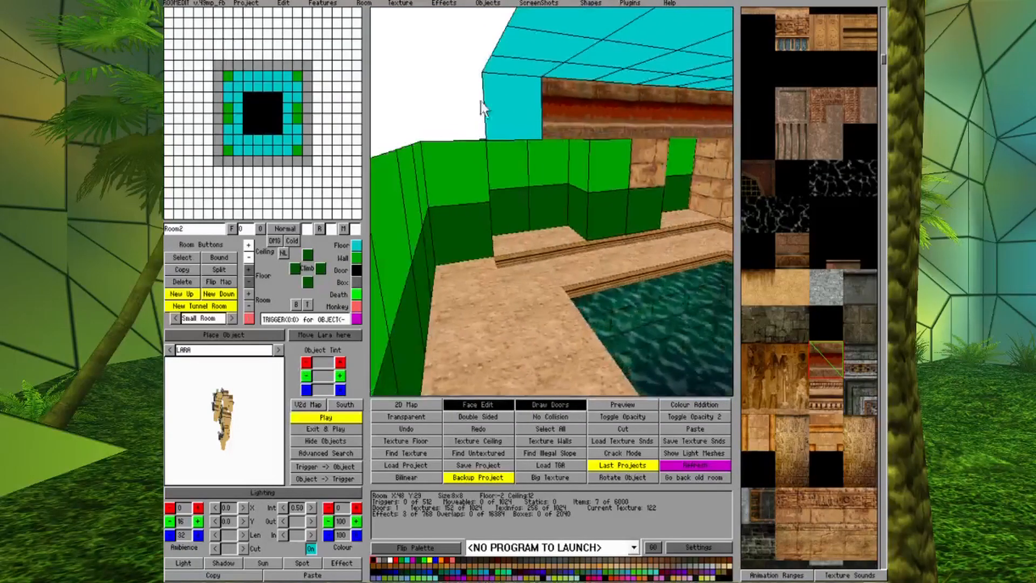
{"action": "left_click", "coordinate": [506, 110]}
- Cover the lower and middle wall faces and pillar faces along the next side of Room2 with the sandstone brick tile
{"action": "key", "text": "Right"}
{"action": "left_click", "coordinate": [705, 176], "text": "alt"}
{"action": "left_click", "coordinate": [641, 169]}
{"action": "left_click", "coordinate": [621, 169]}
{"action": "left_click", "coordinate": [597, 172]}
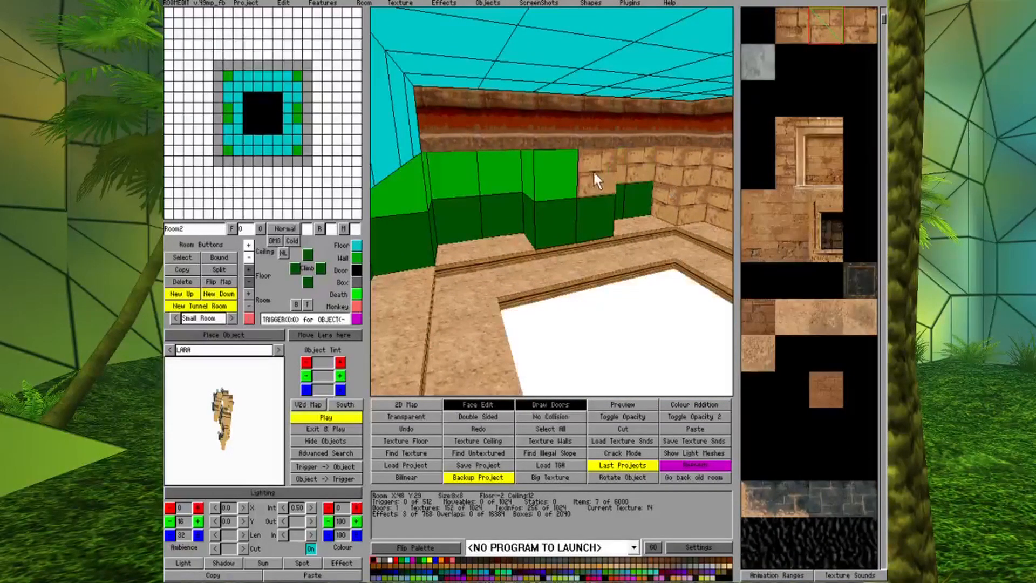
{"action": "left_click", "coordinate": [637, 199]}
{"action": "left_click", "coordinate": [561, 188]}
{"action": "left_click", "coordinate": [595, 213]}
{"action": "left_click", "coordinate": [621, 200]}
{"action": "left_click", "coordinate": [558, 208]}
{"action": "left_click", "coordinate": [511, 200]}
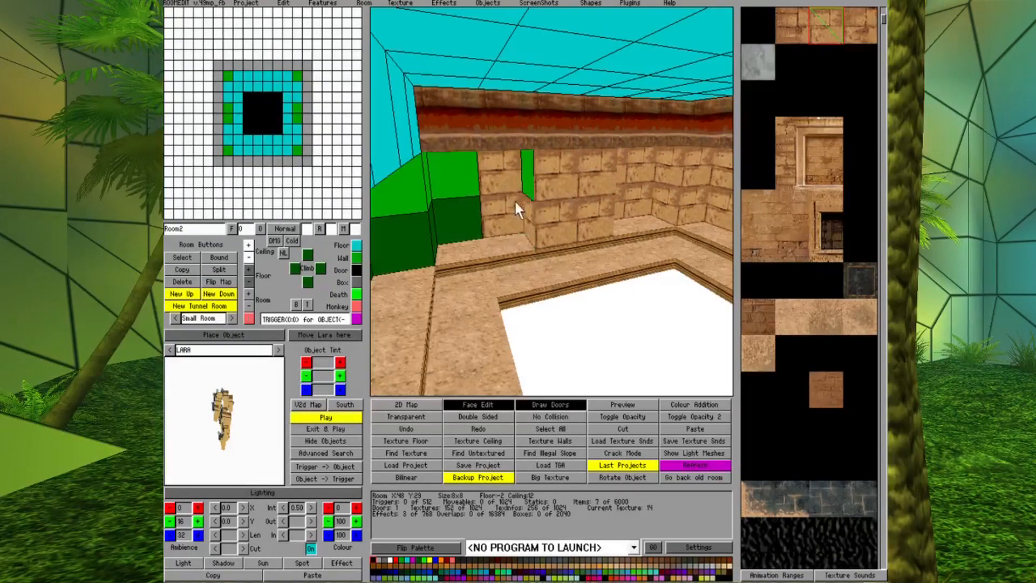
- Finish the remaining green wall faces up to the corner with sandstone brick, mixing in the neighbouring brick variant
{"action": "left_click", "coordinate": [464, 212]}
{"action": "left_click", "coordinate": [444, 209]}
{"action": "left_click", "coordinate": [419, 231]}
{"action": "left_click", "coordinate": [791, 219]}
{"action": "left_click", "coordinate": [792, 25]}
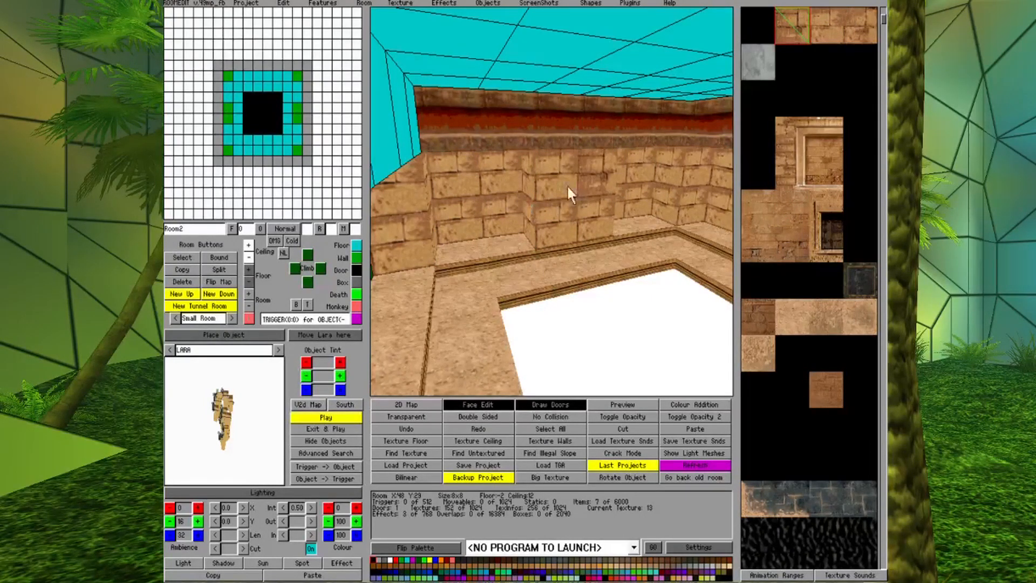
- Cover the side recess and the lower and middle faces of the remaining end wall with sandstone brick tiles
{"action": "key", "text": "Left"}
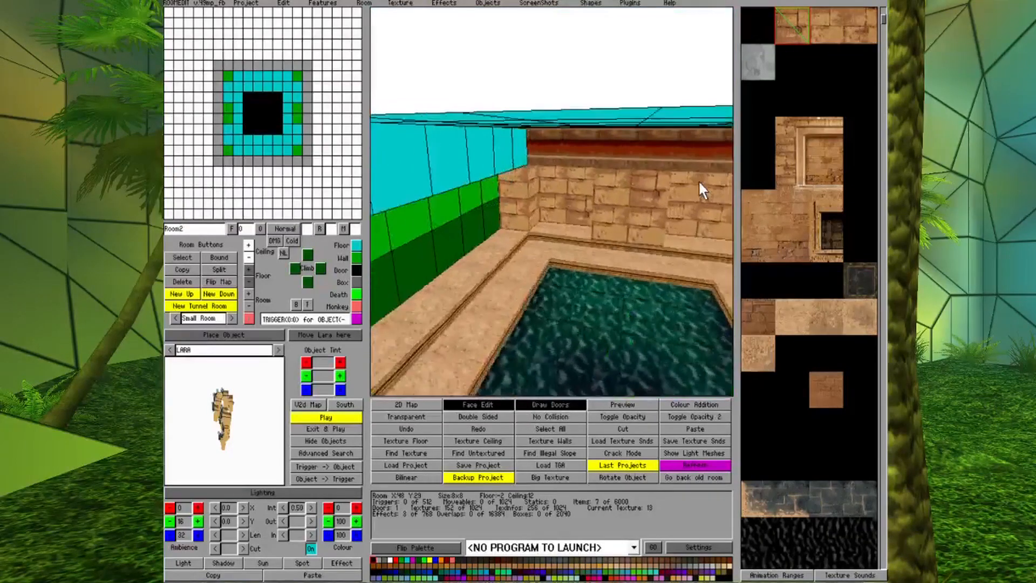
{"action": "key", "text": "Down"}
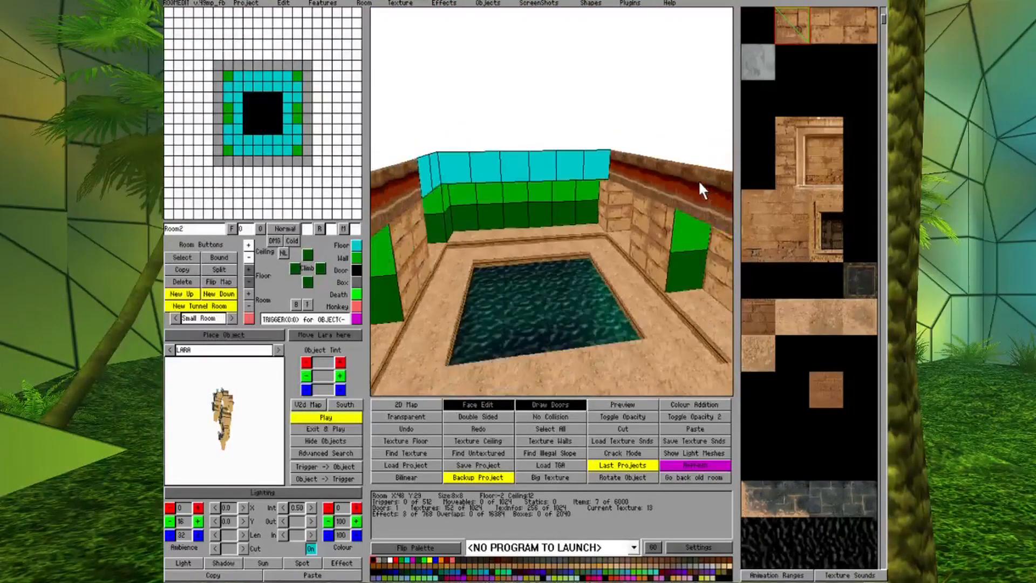
{"action": "left_click", "coordinate": [830, 19]}
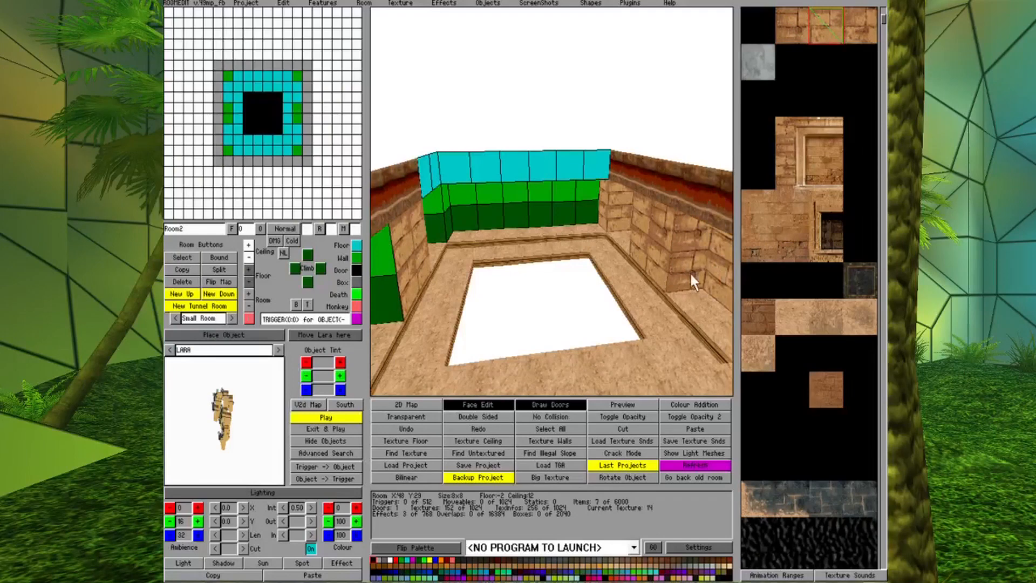
{"action": "key", "text": "Up"}
{"action": "mouse_move", "coordinate": [613, 205]}
{"action": "left_mouse_down"}
{"action": "mouse_move", "coordinate": [565, 216]}
{"action": "mouse_move", "coordinate": [489, 174]}
{"action": "mouse_move", "coordinate": [644, 196]}
{"action": "left_mouse_up"}
{"action": "left_click", "coordinate": [849, 11]}
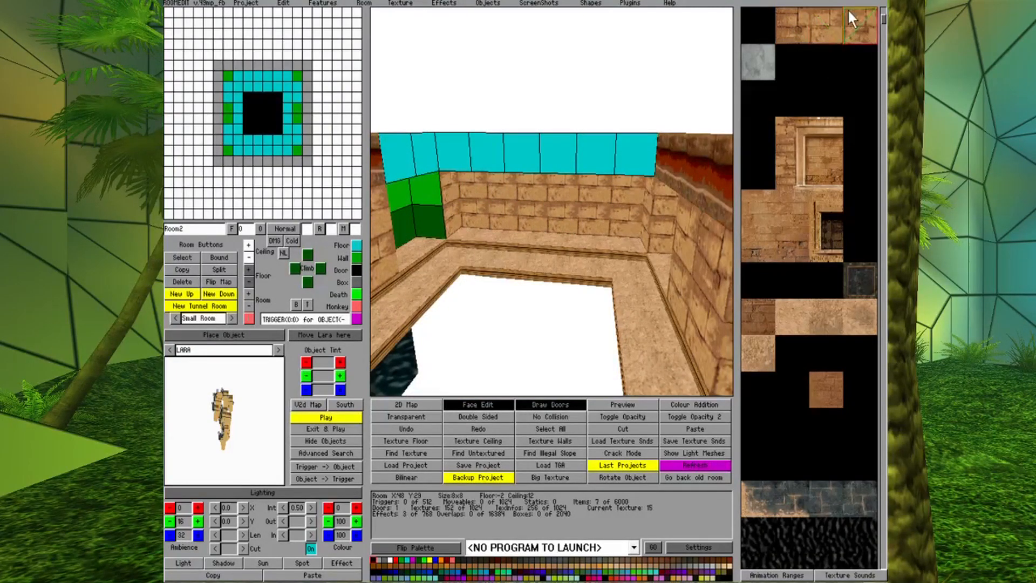
- Apply the red banded border tile to the upper faces along the last untextured side of Room2
{"action": "right_click", "coordinate": [677, 138]}
{"action": "mouse_move", "coordinate": [647, 154]}
{"action": "left_mouse_down"}
{"action": "mouse_move", "coordinate": [411, 144]}
{"action": "mouse_move", "coordinate": [416, 170]}
{"action": "left_mouse_up"}
{"action": "key", "text": "Up"}
{"action": "key", "text": "Left"}
{"action": "key", "text": "Left"}
{"action": "key", "text": "Left"}
{"action": "key", "text": "Left"}
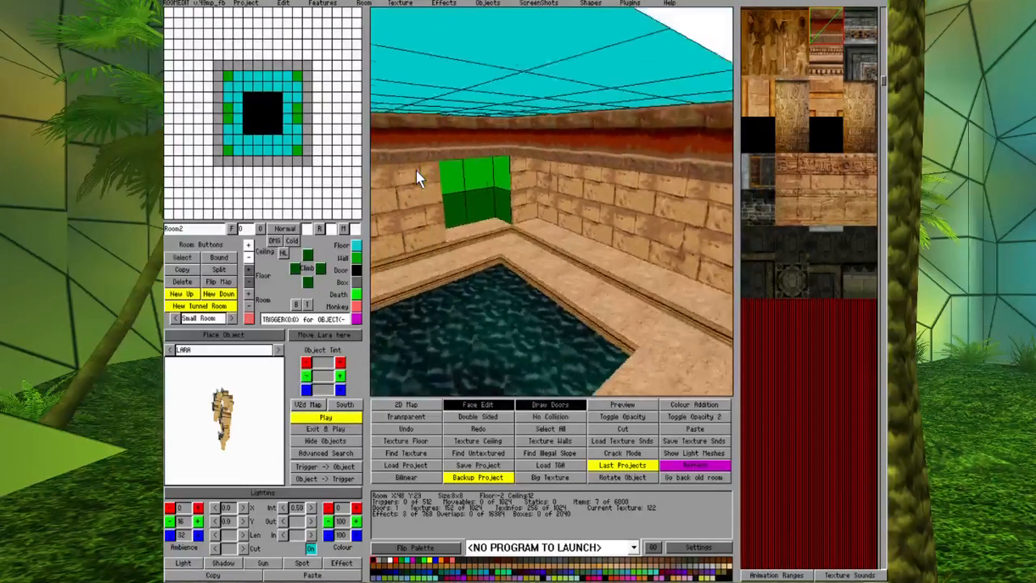
- Cover the remaining green recess faces between the pillars of the side walls with the sandstone brick tile
{"action": "right_click", "coordinate": [616, 180]}
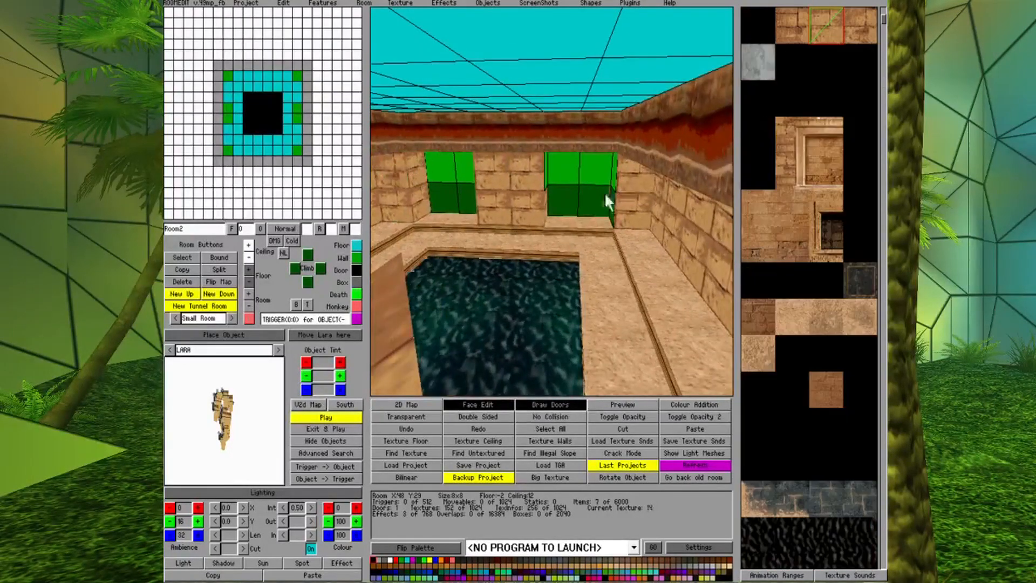
{"action": "left_click", "coordinate": [605, 193]}
{"action": "key", "text": "Left"}
{"action": "key", "text": "Left"}
{"action": "key", "text": "Left"}
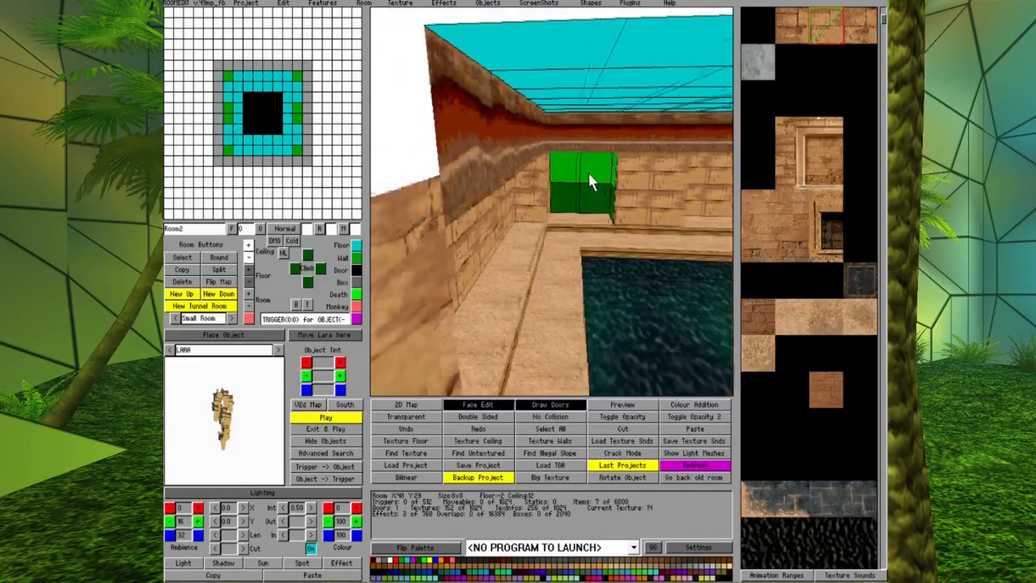
{"action": "key", "text": "Left"}
{"action": "key", "text": "Left"}
{"action": "key", "text": "Left"}
{"action": "key", "text": "Left"}
{"action": "key", "text": "Left"}
{"action": "key", "text": "Left"}
{"action": "key", "text": "Left"}
{"action": "key", "text": "Left"}
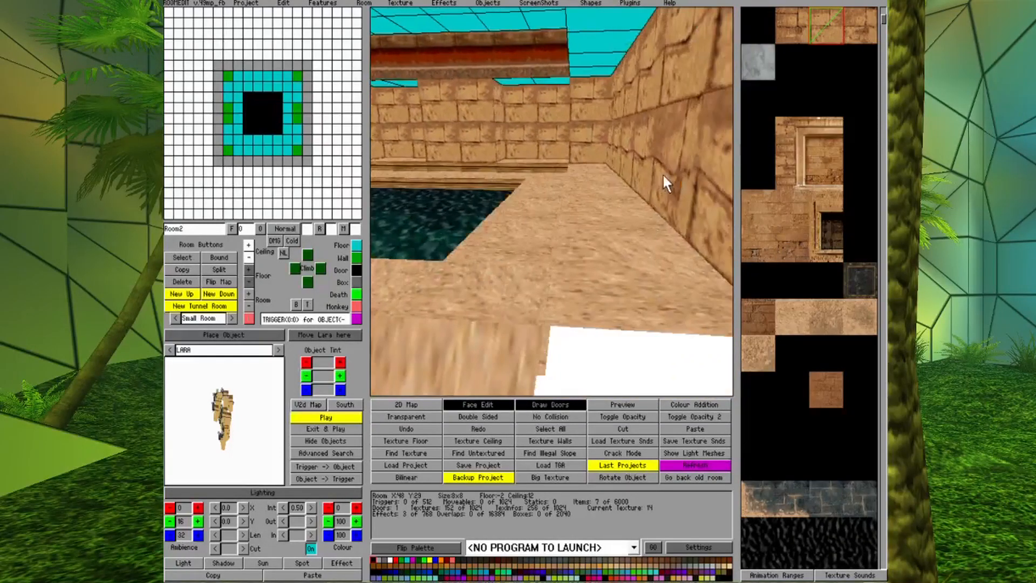
- Fill Room2's entire ceiling with the first palette colour
{"action": "left_click", "coordinate": [372, 560]}
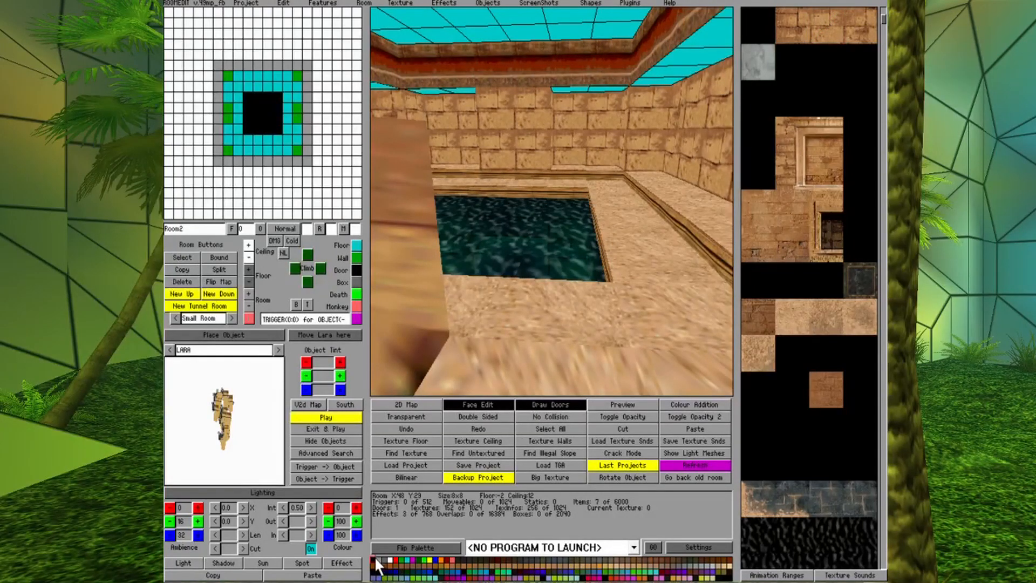
{"action": "left_click", "coordinate": [484, 439]}
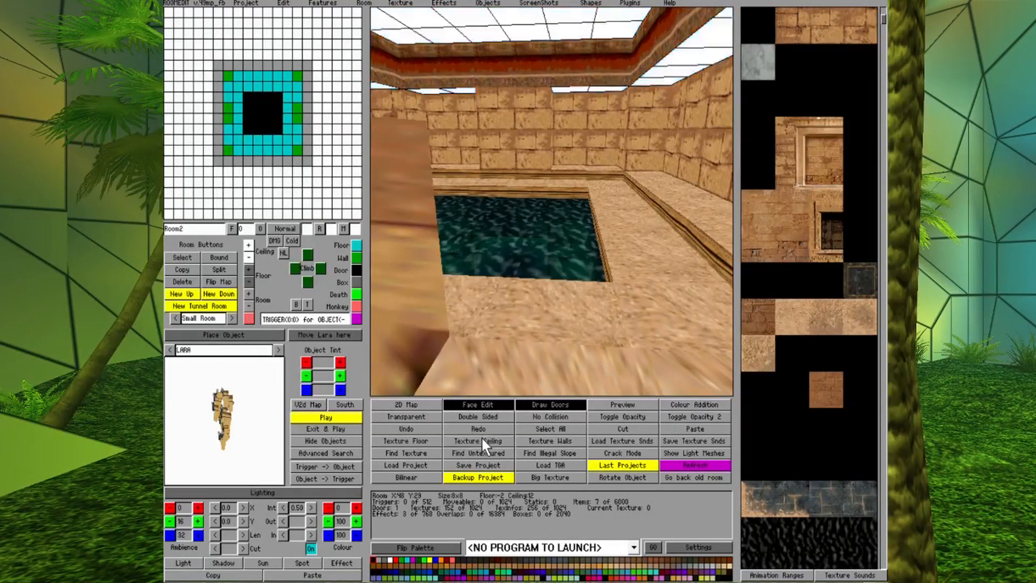
{"action": "key", "text": "Down"}
{"action": "key", "text": "Down"}
{"action": "key", "text": "Down"}
{"action": "key", "text": "Down"}
{"action": "key", "text": "Down"}
{"action": "key", "text": "Down"}
{"action": "key", "text": "Down"}
{"action": "key", "text": "Down"}
{"action": "key", "text": "Left"}
{"action": "key", "text": "Left"}
{"action": "key", "text": "Left"}
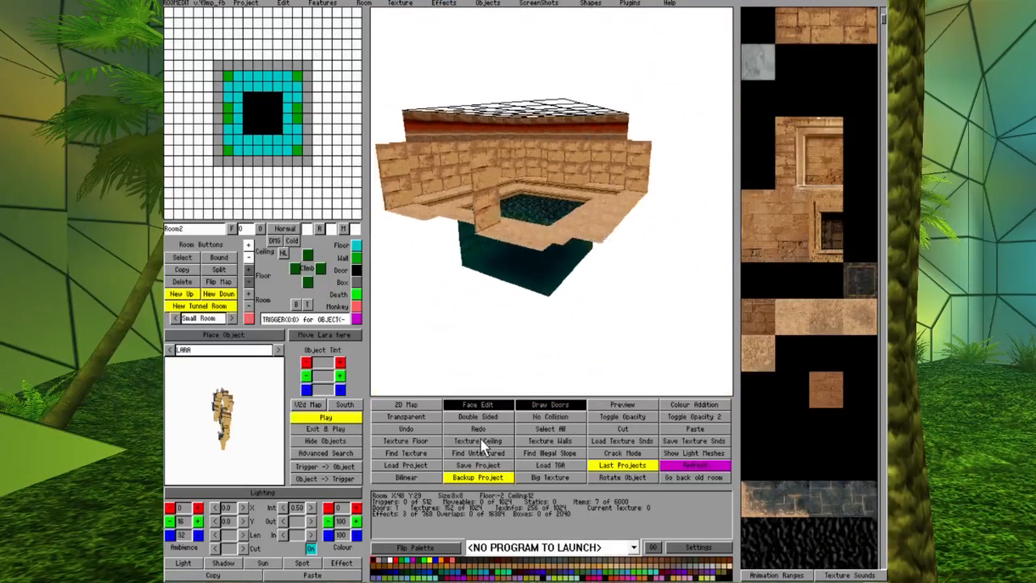
- Cover the lowered ceiling strips around the red border and above the recesses with the sandstone brick tile
{"action": "key", "text": "Up"}
{"action": "key", "text": "Up"}
{"action": "key", "text": "Up"}
{"action": "key", "text": "Up"}
{"action": "key", "text": "Up"}
{"action": "key", "text": "Up"}
{"action": "key", "text": "Up"}
{"action": "key", "text": "Up"}
{"action": "key", "text": "Left"}
{"action": "key", "text": "Left"}
{"action": "key", "text": "Left"}
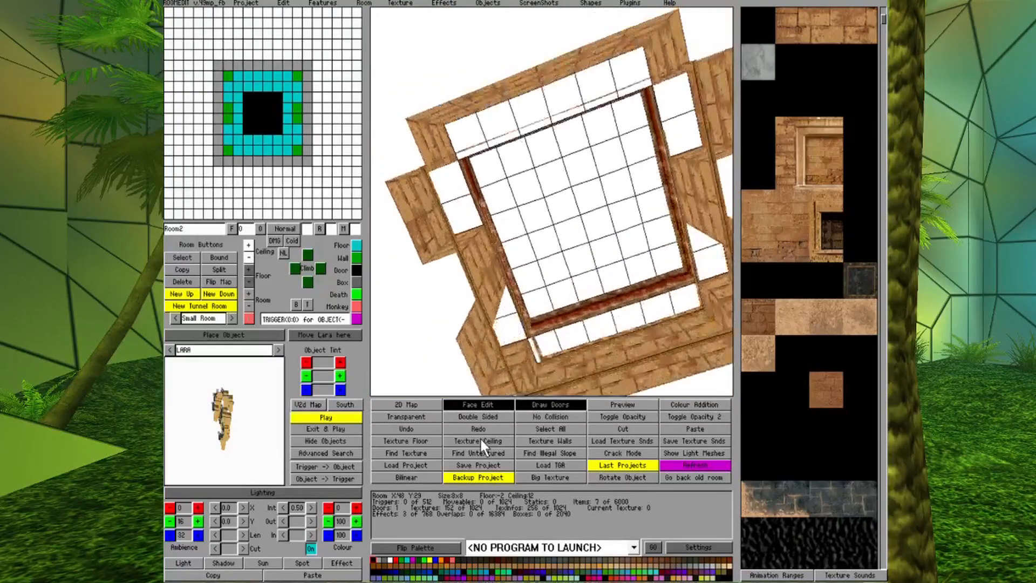
{"action": "key", "text": "Left"}
{"action": "key", "text": "Left"}
{"action": "key", "text": "Left"}
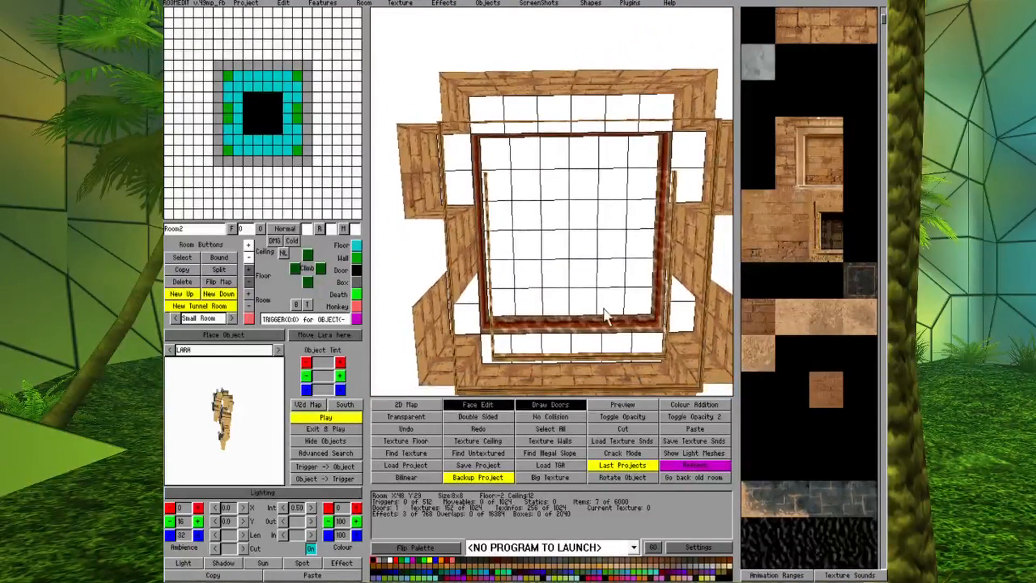
{"action": "scroll", "coordinate": [828, 190], "scroll_direction": "up", "scroll_amount": 3}
{"action": "left_click", "coordinate": [836, 129]}
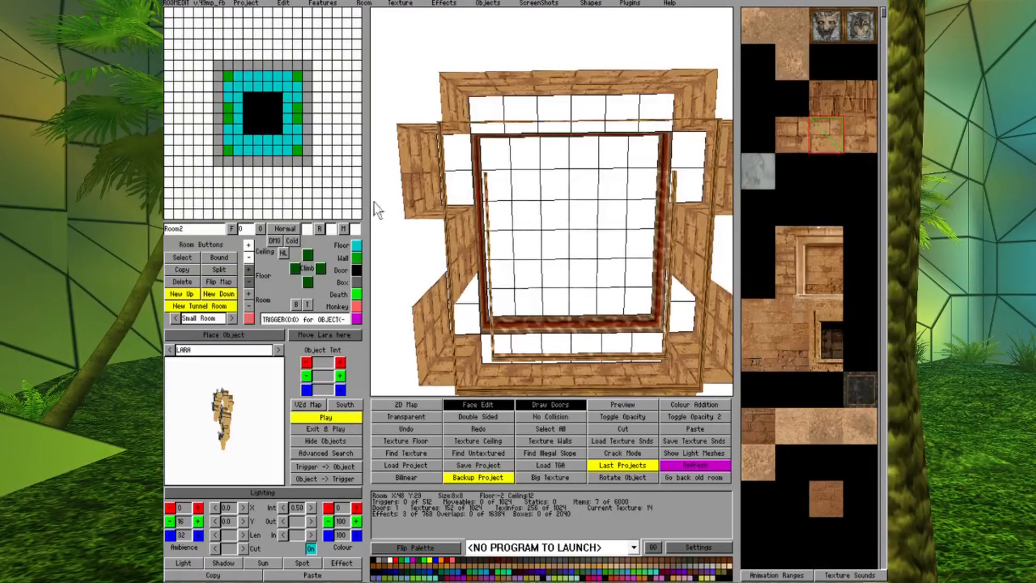
{"action": "left_click_drag", "start_coordinate": [488, 337], "coordinate": [640, 336]}
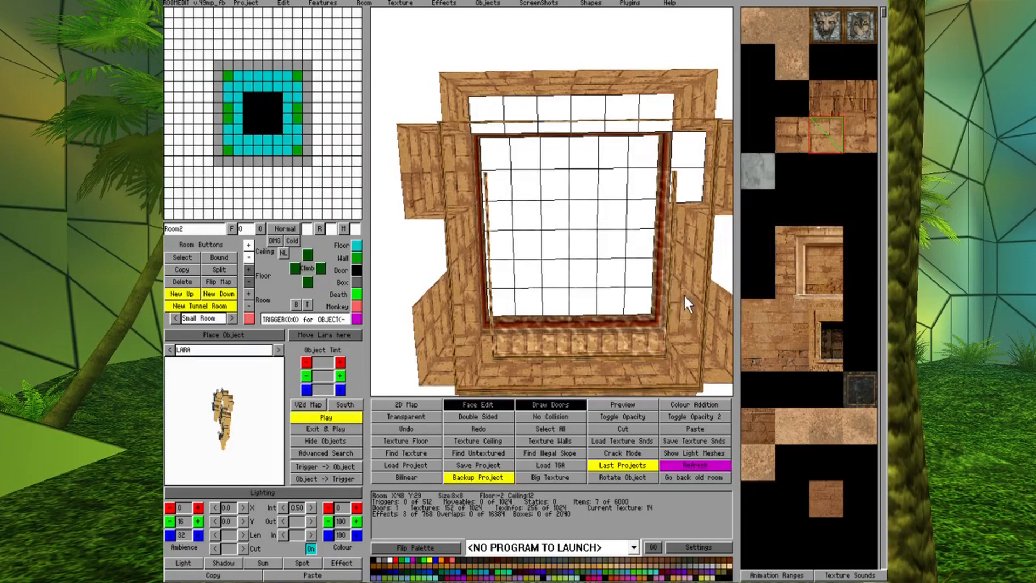
{"action": "left_click_drag", "start_coordinate": [645, 98], "coordinate": [467, 104]}
{"action": "left_click", "coordinate": [480, 106]}
- Inspect the textured walls, border and ceiling edges of Room2 from several sides
{"action": "key", "text": "Up"}
{"action": "key", "text": "Up"}
{"action": "key", "text": "Up"}
{"action": "key", "text": "Up"}
{"action": "key", "text": "Up"}
{"action": "key", "text": "Up"}
{"action": "key", "text": "Up"}
{"action": "key", "text": "Up"}
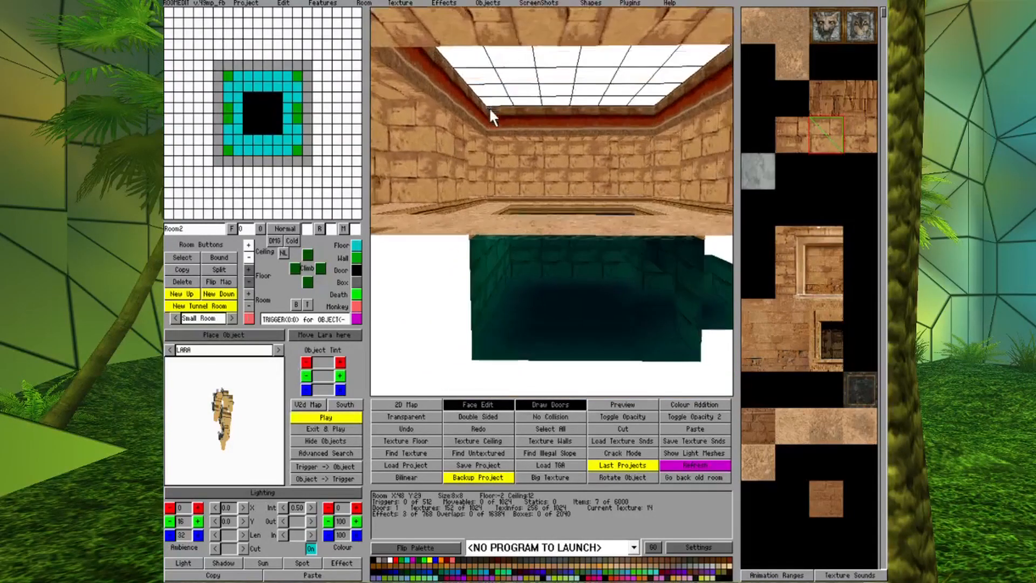
{"action": "key", "text": "Down"}
{"action": "key", "text": "Down"}
{"action": "key", "text": "Down"}
{"action": "key", "text": "Left"}
{"action": "key", "text": "Left"}
{"action": "key", "text": "Left"}
{"action": "key", "text": "Left"}
{"action": "key", "text": "Up"}
{"action": "key", "text": "Up"}
{"action": "key", "text": "Up"}
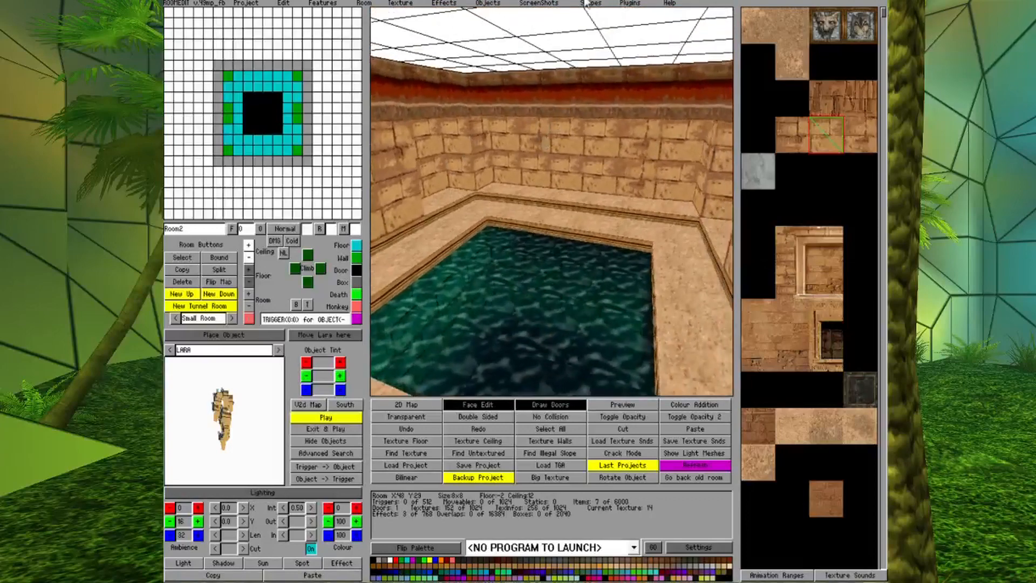
{"action": "key", "text": "Left"}
{"action": "key", "text": "Down"}
{"action": "key", "text": "Down"}
{"action": "key", "text": "Down"}
{"action": "key", "text": "Left"}
{"action": "key", "text": "Left"}
{"action": "key", "text": "Left"}
{"action": "key", "text": "Left"}
{"action": "key", "text": "Left"}
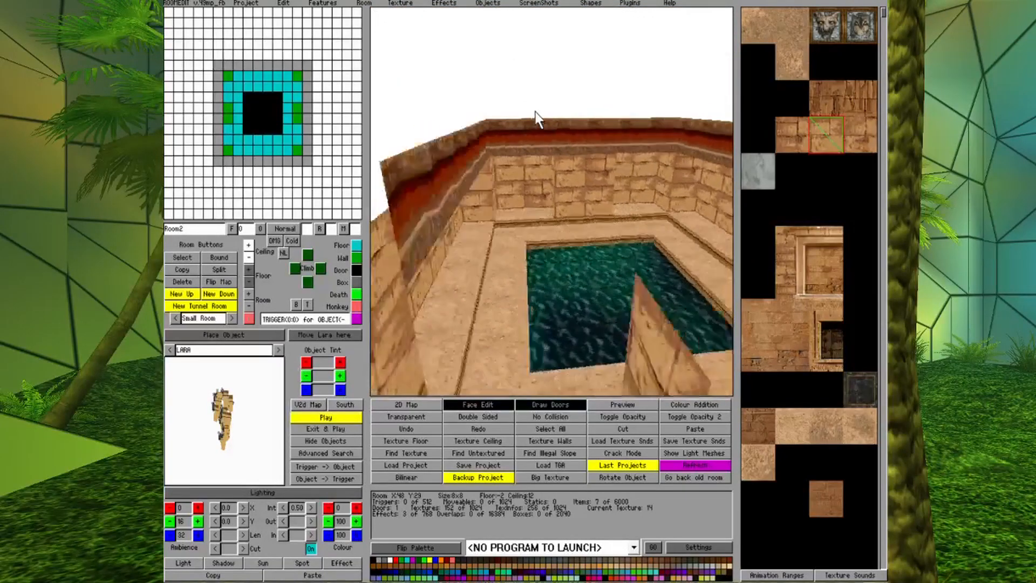
{"action": "key", "text": "Left"}
{"action": "key", "text": "Left"}
{"action": "key", "text": "Left"}
{"action": "key", "text": "Page_Down"}
{"action": "key", "text": "Page_Down"}
{"action": "key", "text": "Page_Down"}
{"action": "key", "text": "Page_Down"}
{"action": "key", "text": "Page_Down"}
{"action": "key", "text": "Page_Down"}
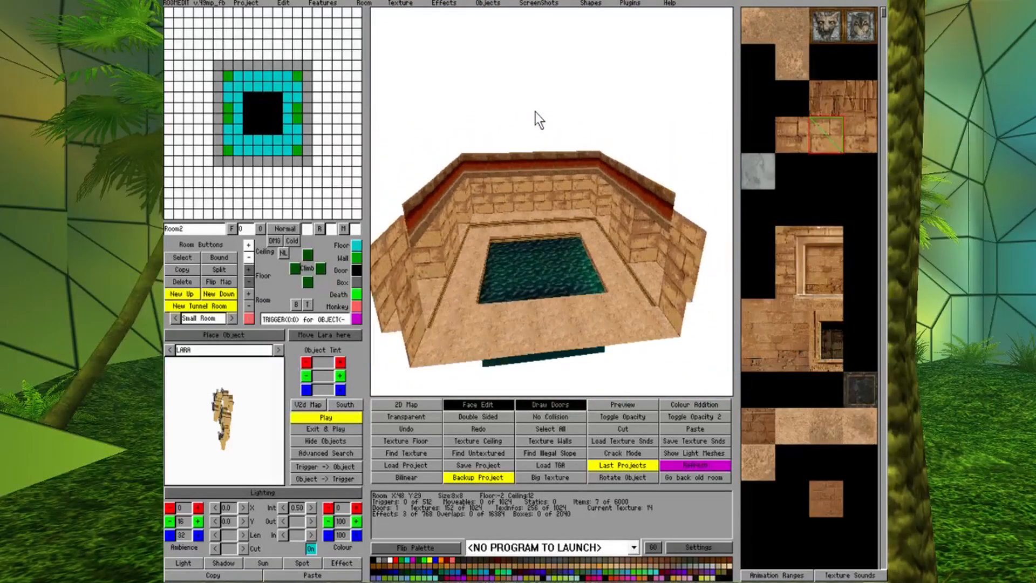
- Add a sun light to Room2, raise it above the floor, and preview the room with lighting
{"action": "left_click", "coordinate": [246, 491]}
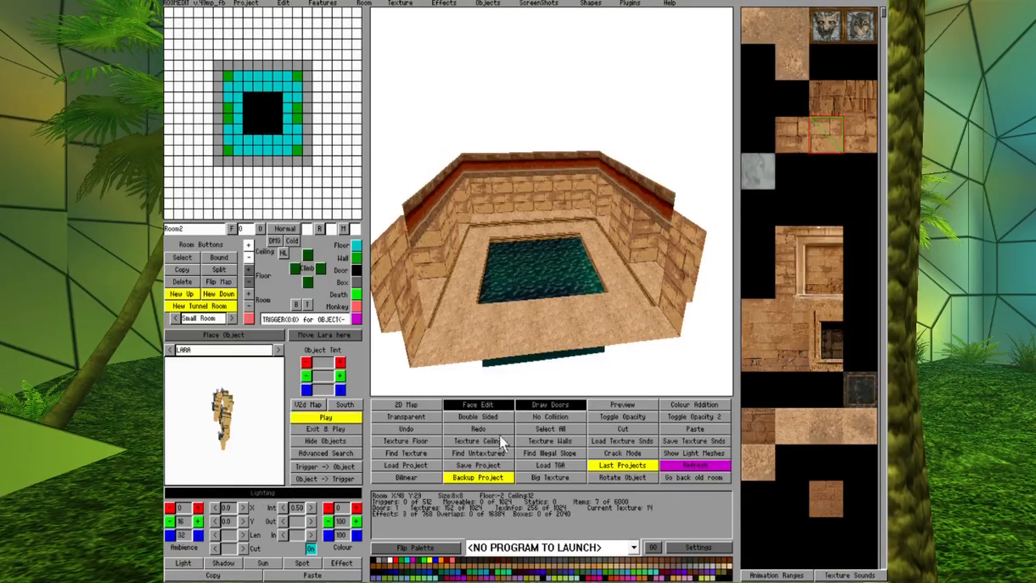
{"action": "left_click", "coordinate": [486, 402]}
{"action": "left_click", "coordinate": [258, 560]}
{"action": "left_click", "coordinate": [552, 269]}
{"action": "left_click", "coordinate": [248, 269]}
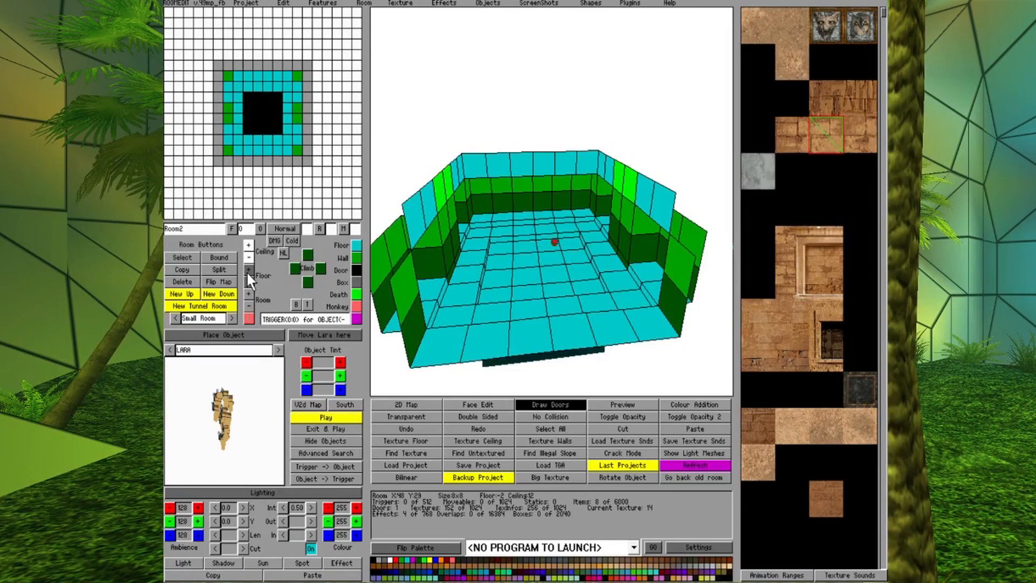
{"action": "left_click", "coordinate": [264, 490]}
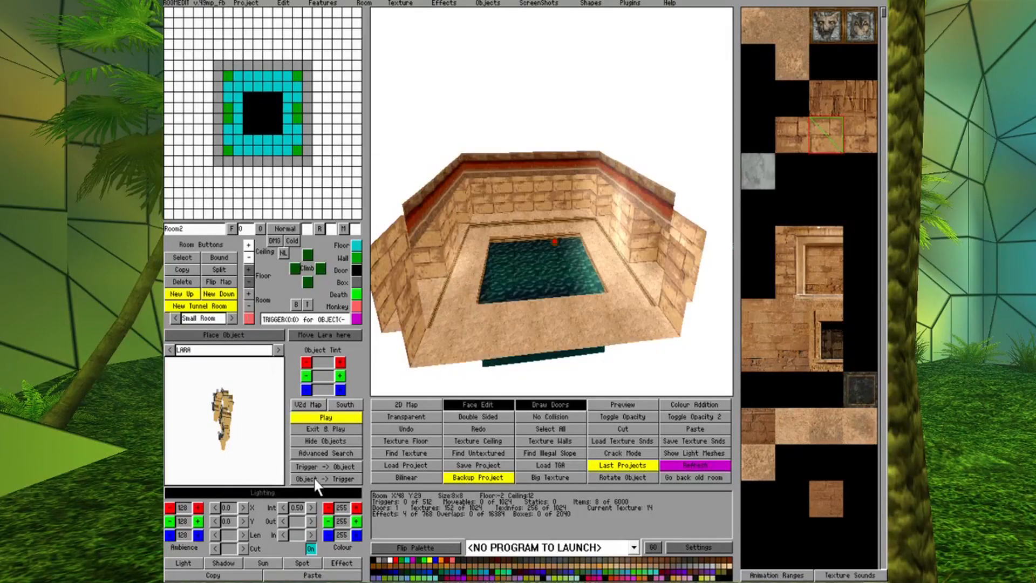
- Set Room2's ambience colour to 32, 32, 24
{"action": "key", "text": "Page_Down"}
{"action": "key", "text": "Left"}
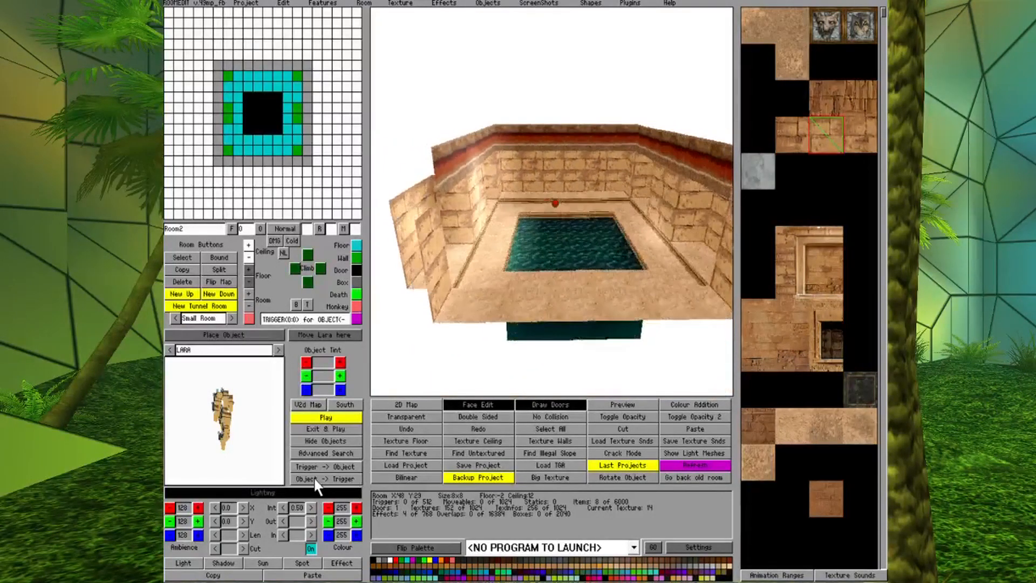
{"action": "key", "text": "Page_Up"}
{"action": "key", "text": "Left"}
{"action": "left_click", "coordinate": [328, 97]}
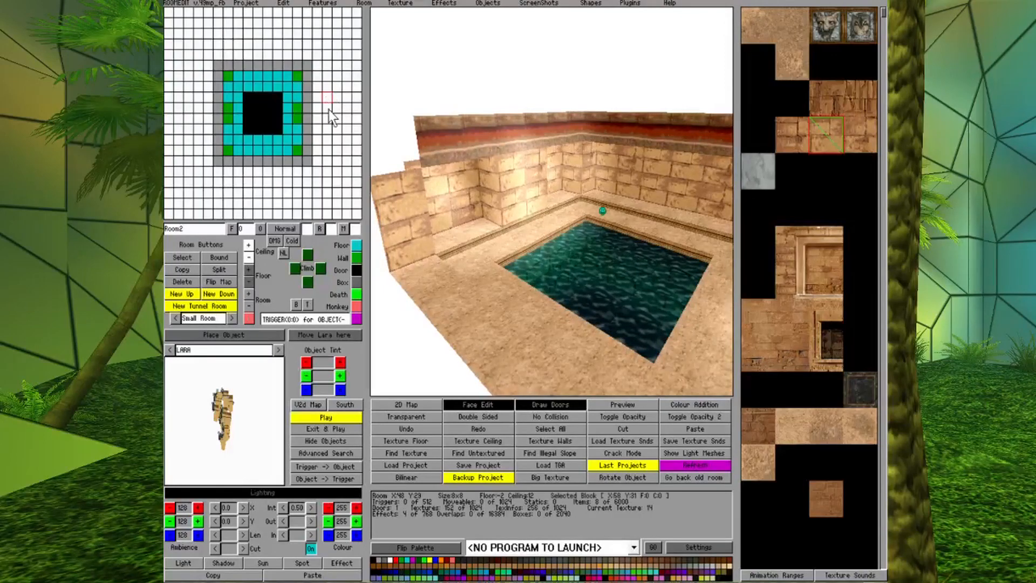
{"action": "left_click", "coordinate": [456, 560]}
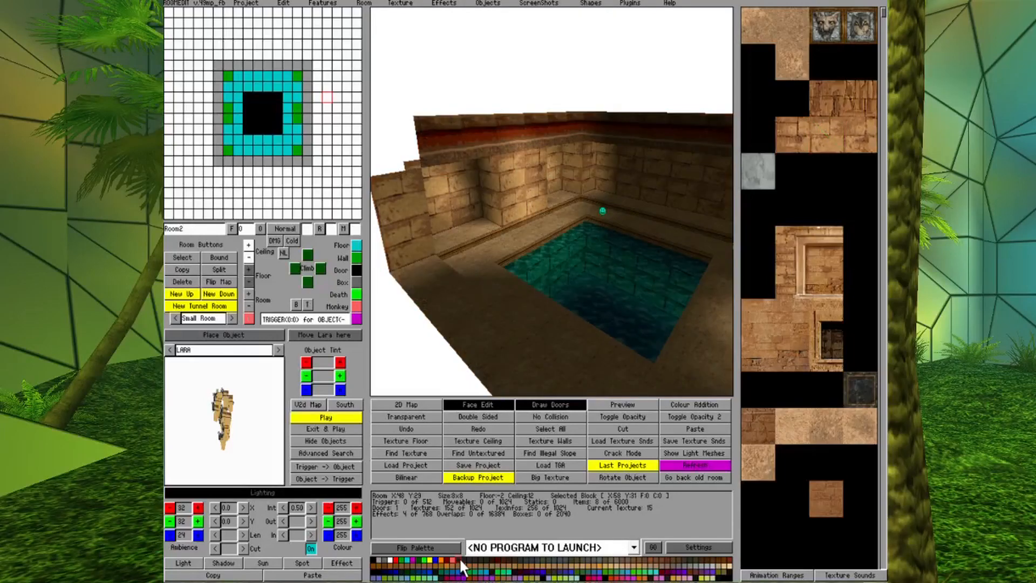
{"action": "key", "text": "Right"}
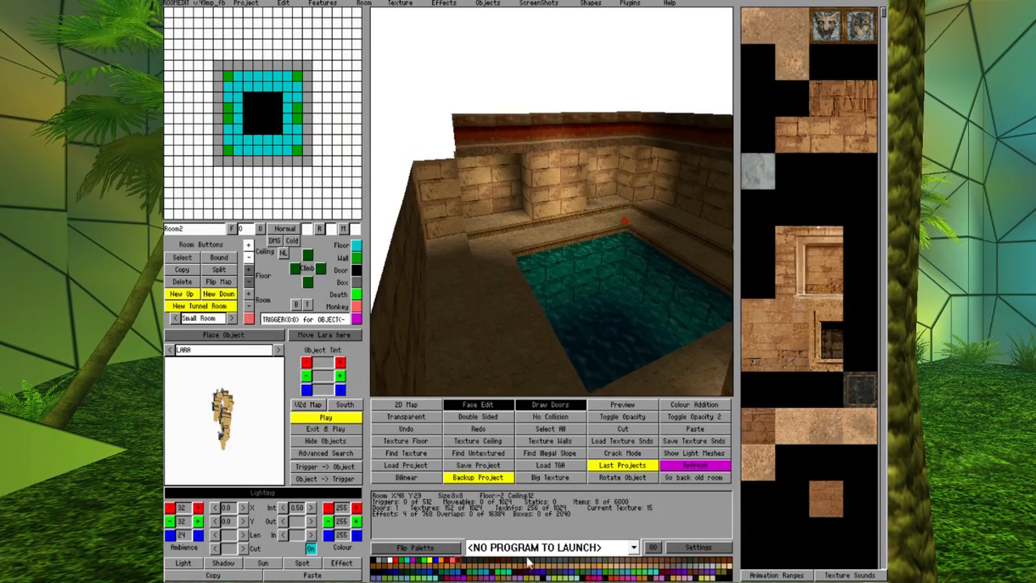
- Set the sun light's colour to orange with values 200, 116, 32
{"action": "left_click", "coordinate": [446, 568]}
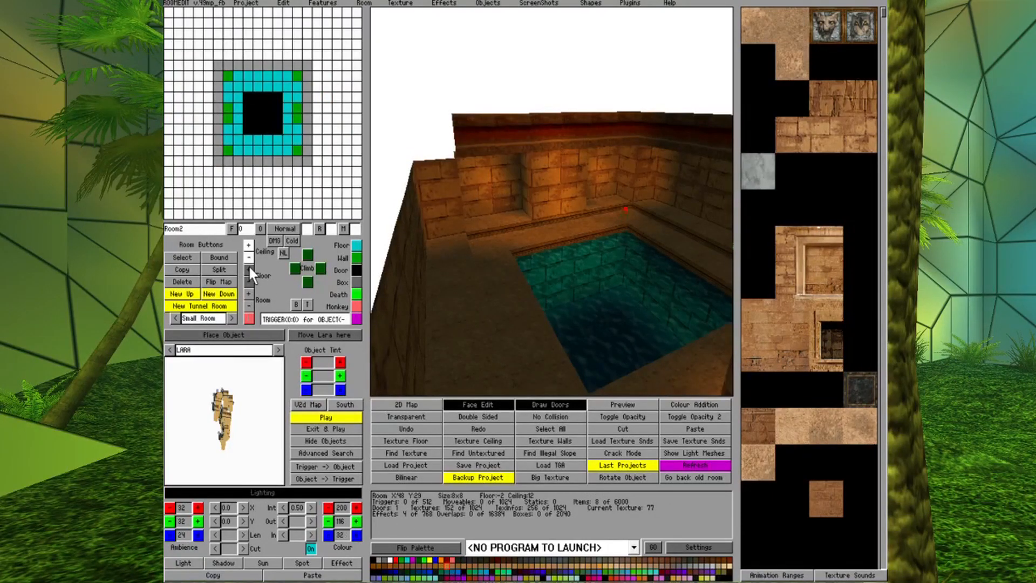
{"action": "key", "text": "Left"}
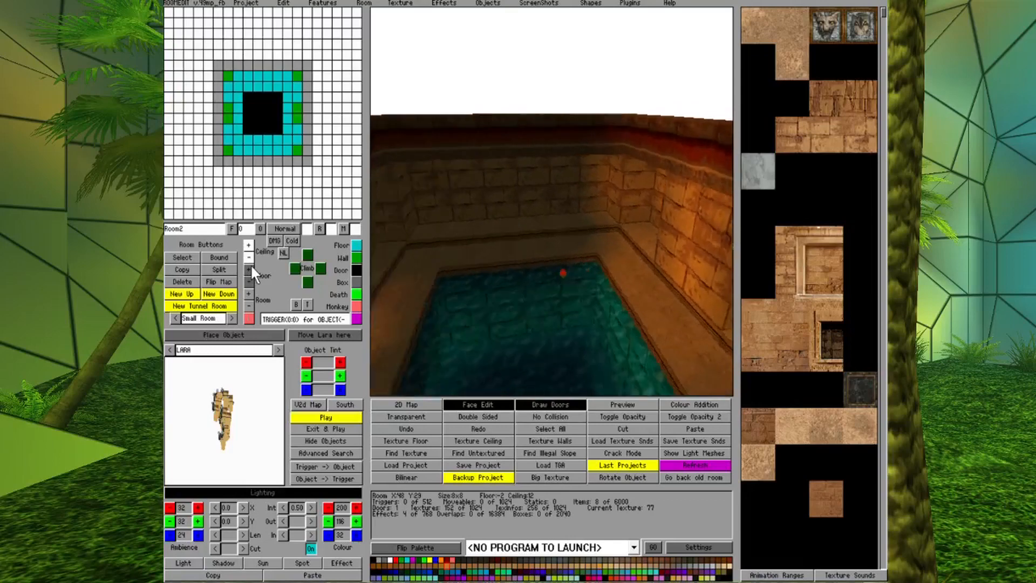
{"action": "key", "text": "Page_Down"}
{"action": "key", "text": "Page_Up"}
{"action": "key", "text": "Left"}
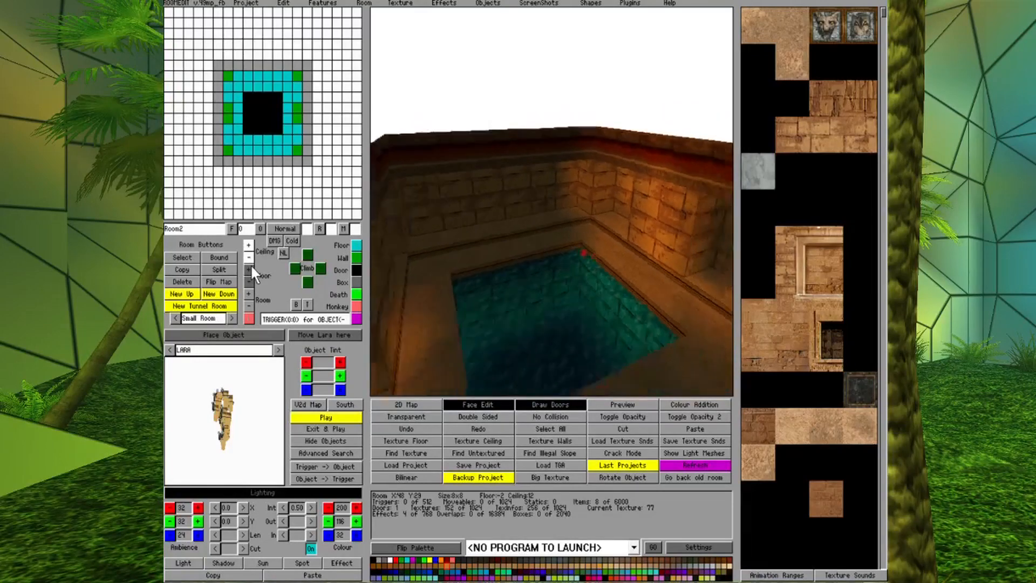
- Add a light over the pool in Room2 and show the room with textures and lighting
{"action": "key", "text": "Left"}
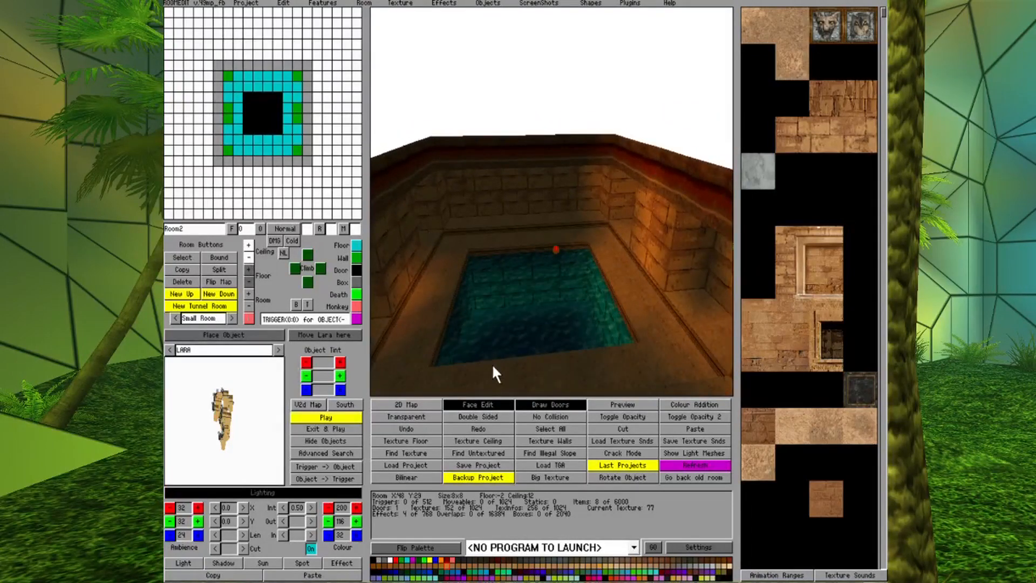
{"action": "left_click", "coordinate": [478, 405]}
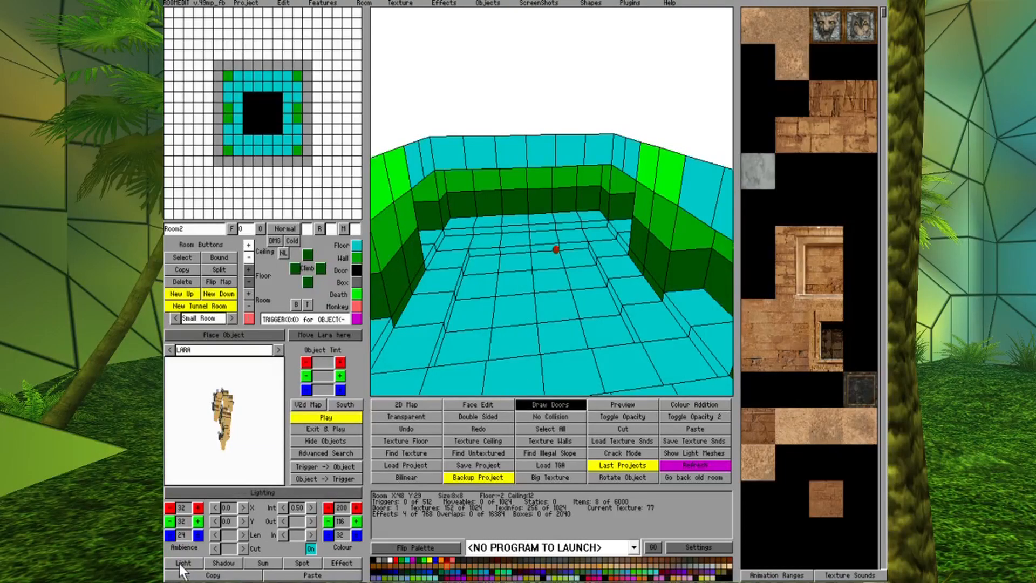
{"action": "left_click", "coordinate": [522, 281]}
{"action": "left_click", "coordinate": [514, 273]}
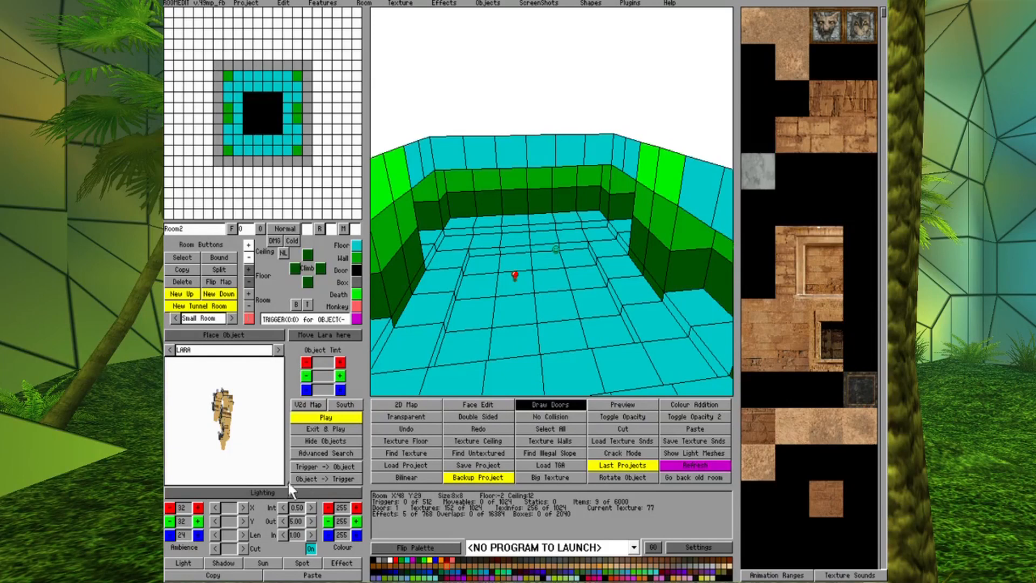
{"action": "left_click", "coordinate": [268, 495]}
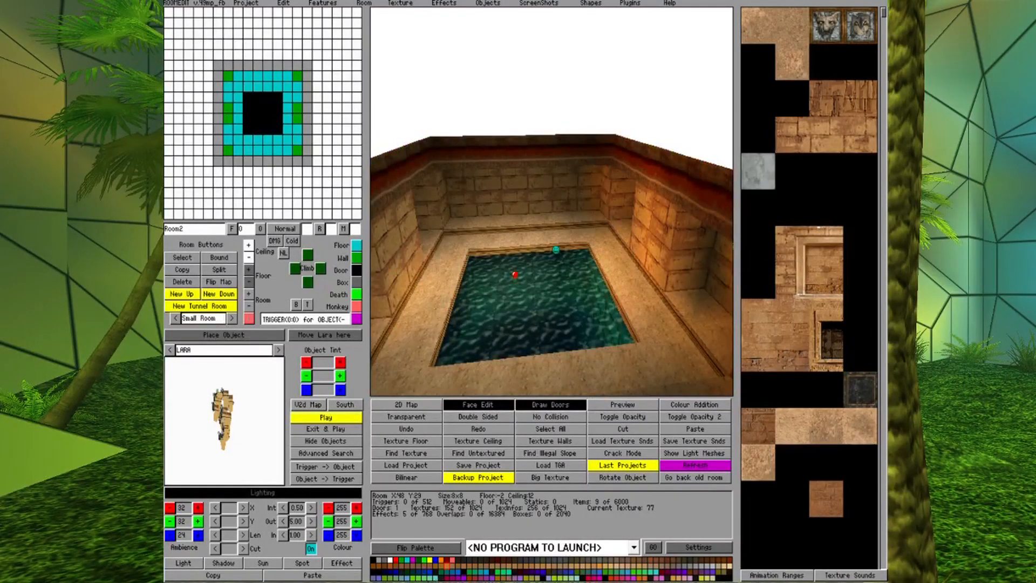
- Try dark teal and blue colours for the pool light, 0, 48, 48 and 0, 48, 100
{"action": "left_click", "coordinate": [413, 574]}
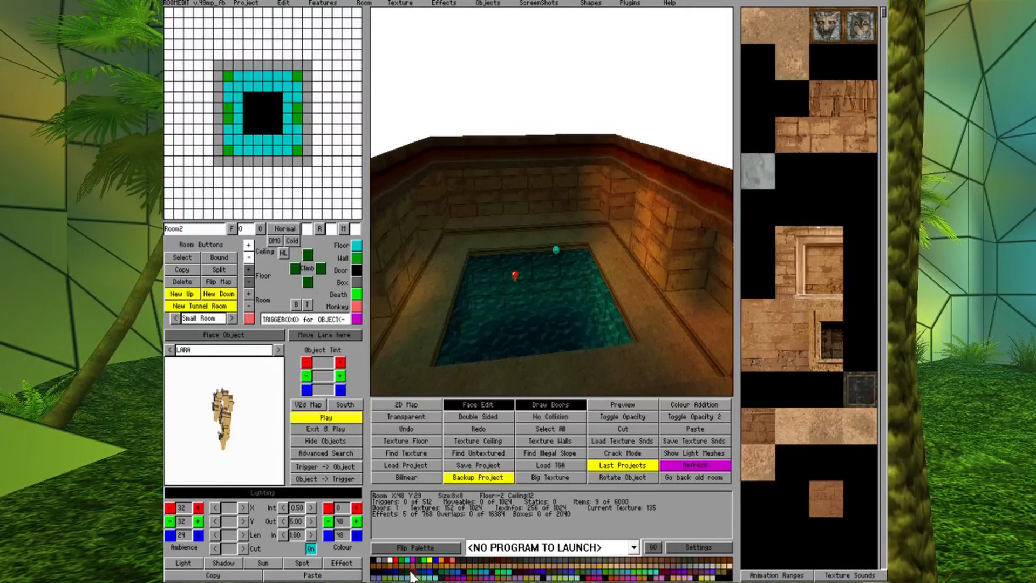
{"action": "left_click", "coordinate": [426, 576]}
{"action": "left_click", "coordinate": [419, 572]}
{"action": "key", "text": "Right"}
{"action": "key", "text": "Right"}
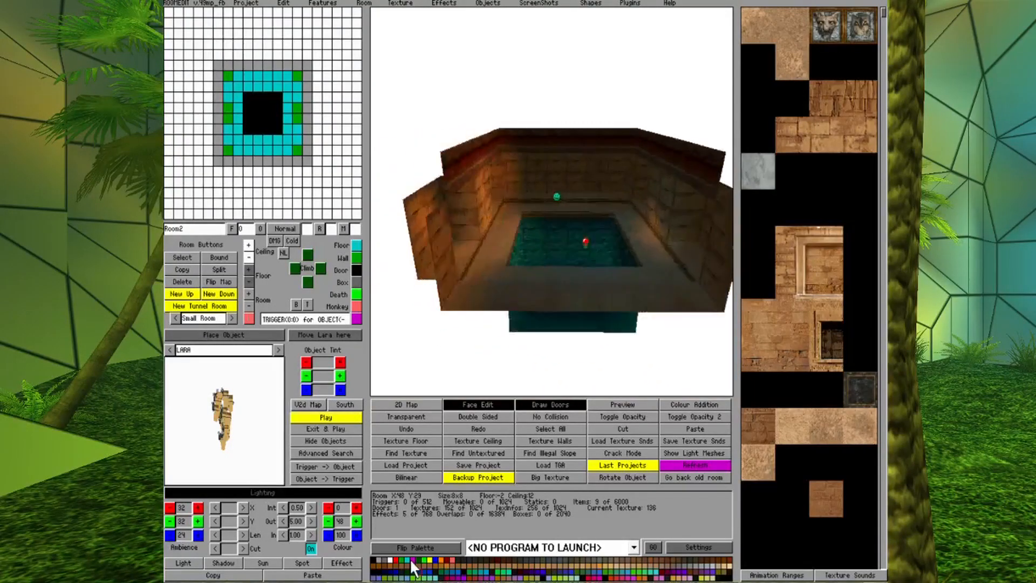
{"action": "key", "text": "Page_Up"}
{"action": "key", "text": "Page_Down"}
{"action": "key", "text": "Right"}
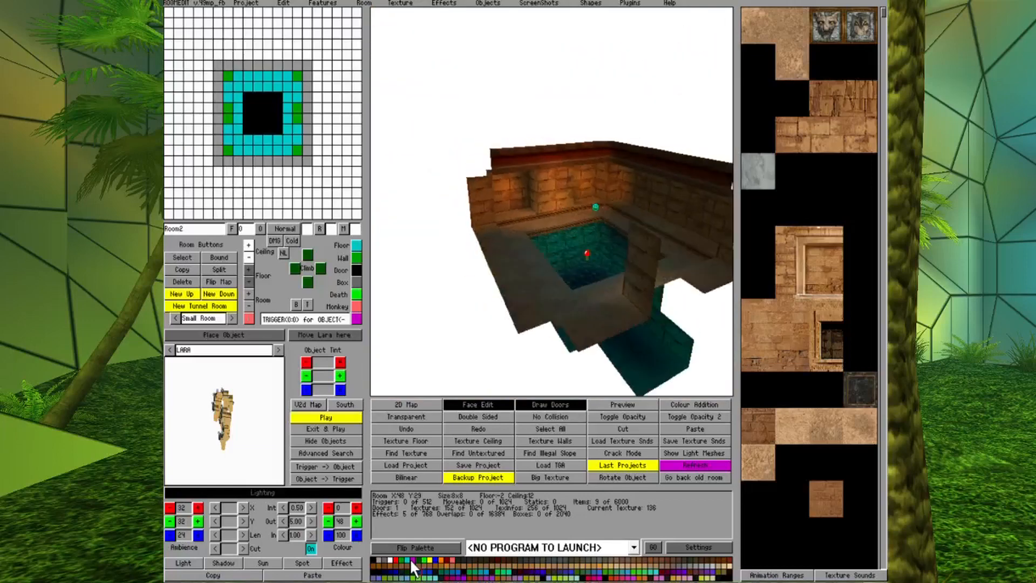
{"action": "key", "text": "Right"}
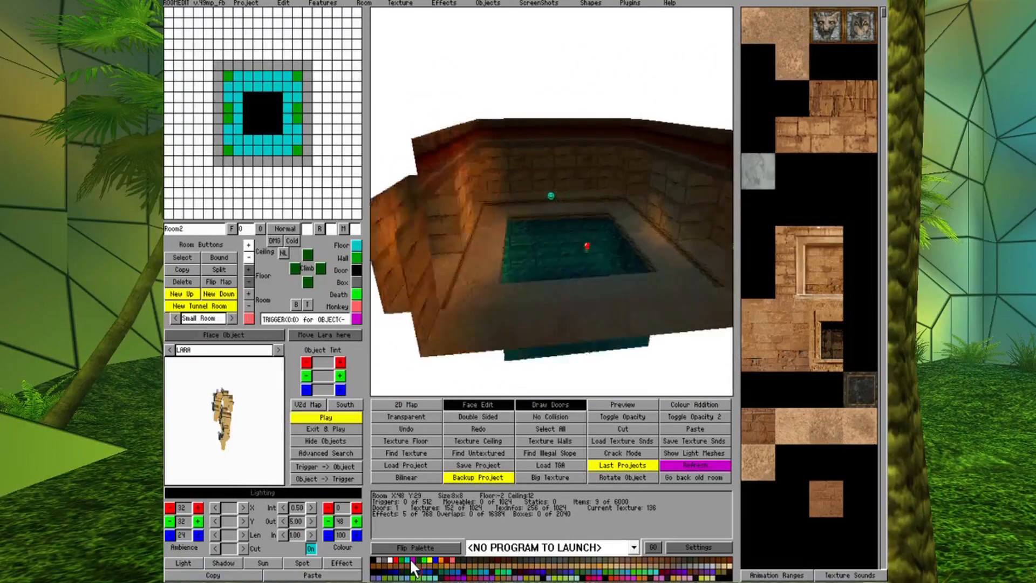
{"action": "key", "text": "Page_Up"}
{"action": "left_click", "coordinate": [413, 573]}
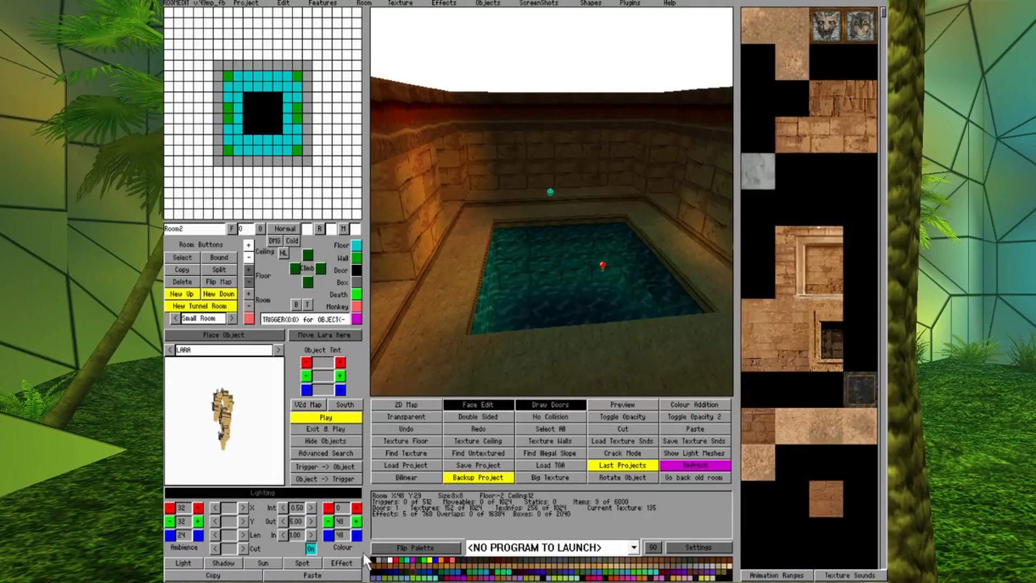
- Set the pool light's Out range to 4.00 and its colour to 0, 100, 100
{"action": "left_click", "coordinate": [354, 523]}
{"action": "left_click", "coordinate": [284, 521]}
{"action": "left_click", "coordinate": [310, 521]}
{"action": "left_click", "coordinate": [421, 575]}
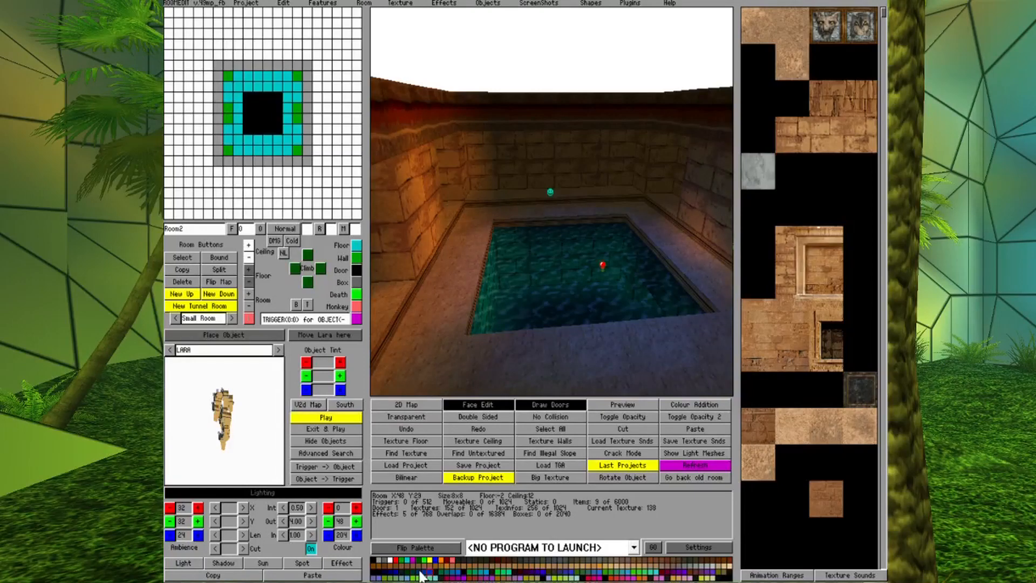
{"action": "left_click", "coordinate": [446, 572]}
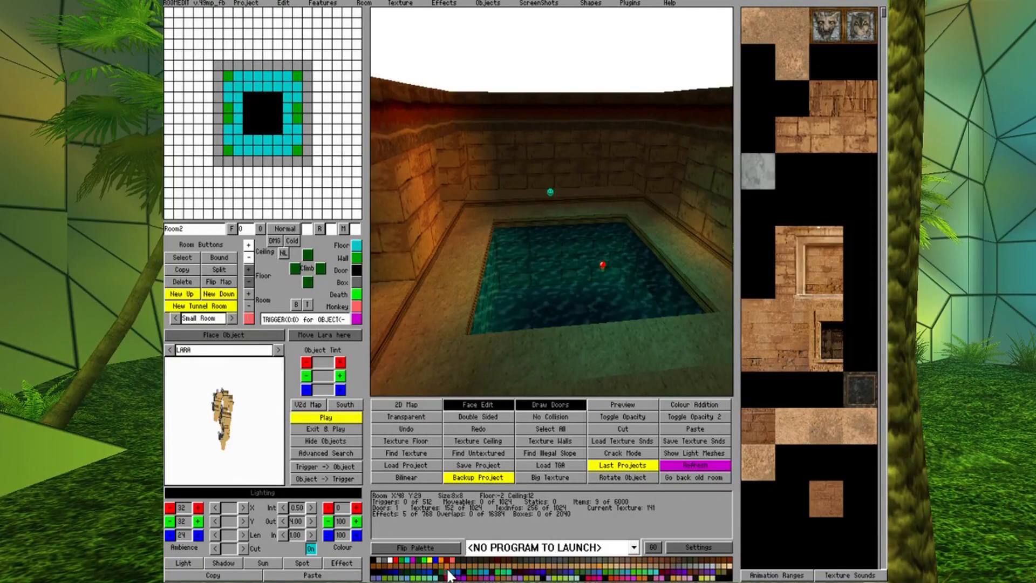
- Examine how the coloured light falls on the pool surround and walls from several sides of the room
{"action": "key", "text": "Page_Down"}
{"action": "key", "text": "Left"}
{"action": "key", "text": "Page_Up"}
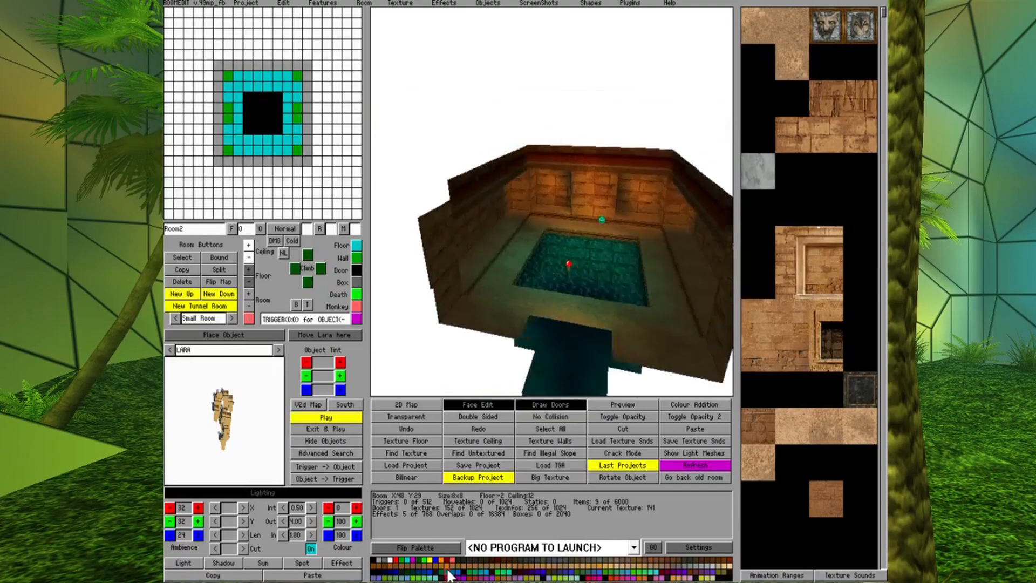
{"action": "key", "text": "Left"}
{"action": "key", "text": "Page_Up"}
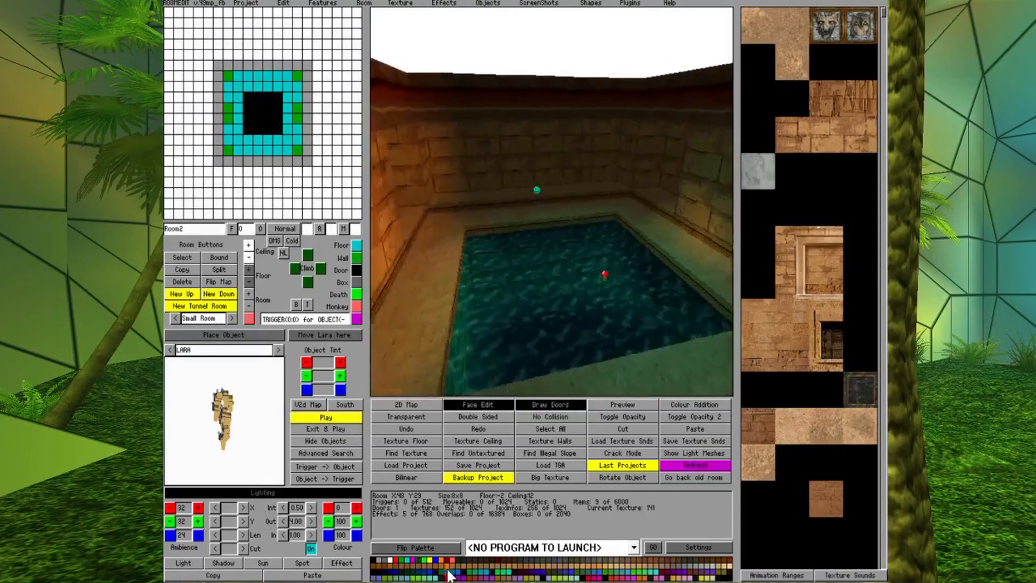
{"action": "key", "text": "Page_Down"}
{"action": "key", "text": "Left"}
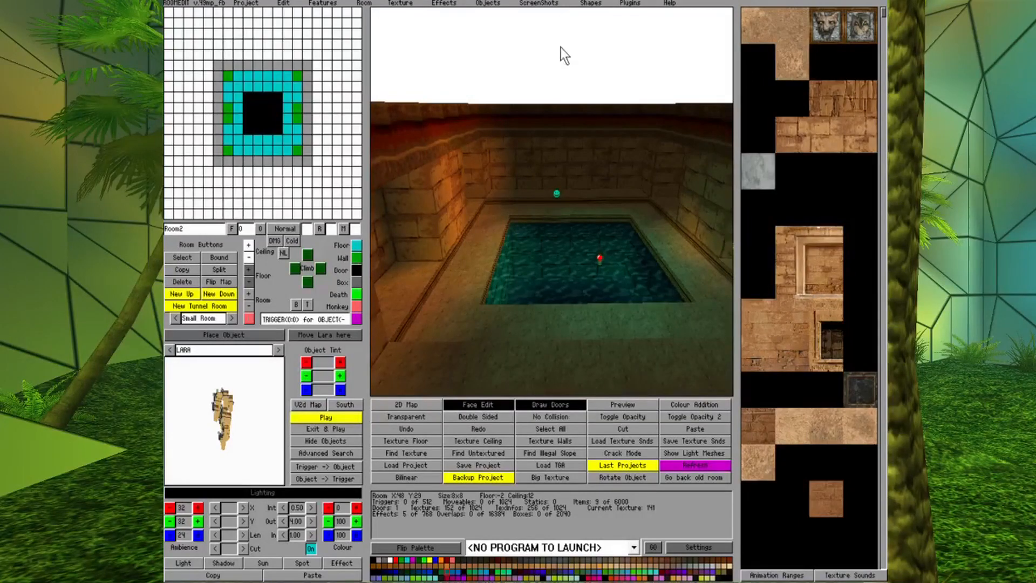
{"action": "key", "text": "Page_Down"}
{"action": "key", "text": "Page_Down"}
{"action": "key", "text": "Page_Up"}
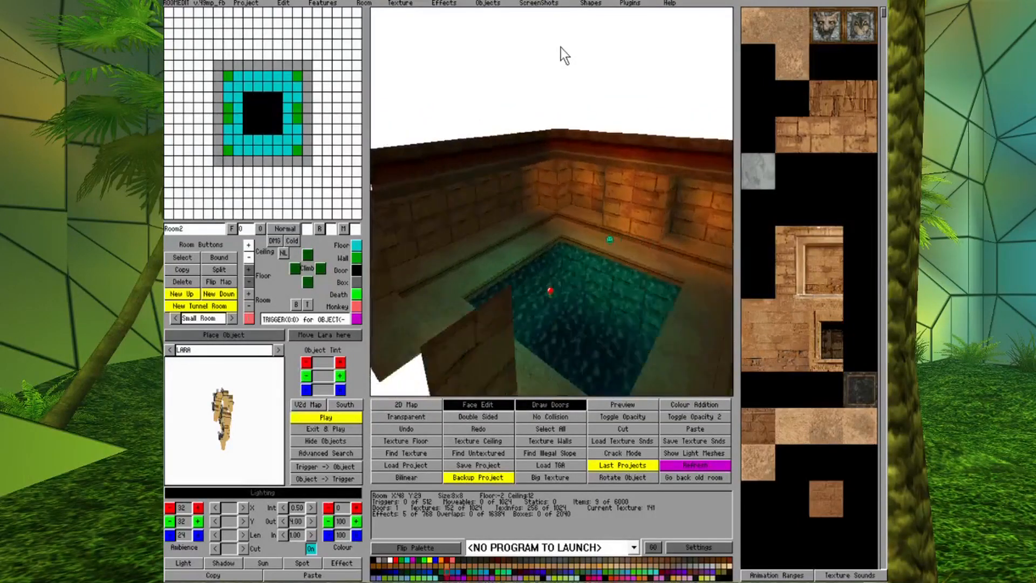
{"action": "key", "text": "Right"}
{"action": "key", "text": "Right"}
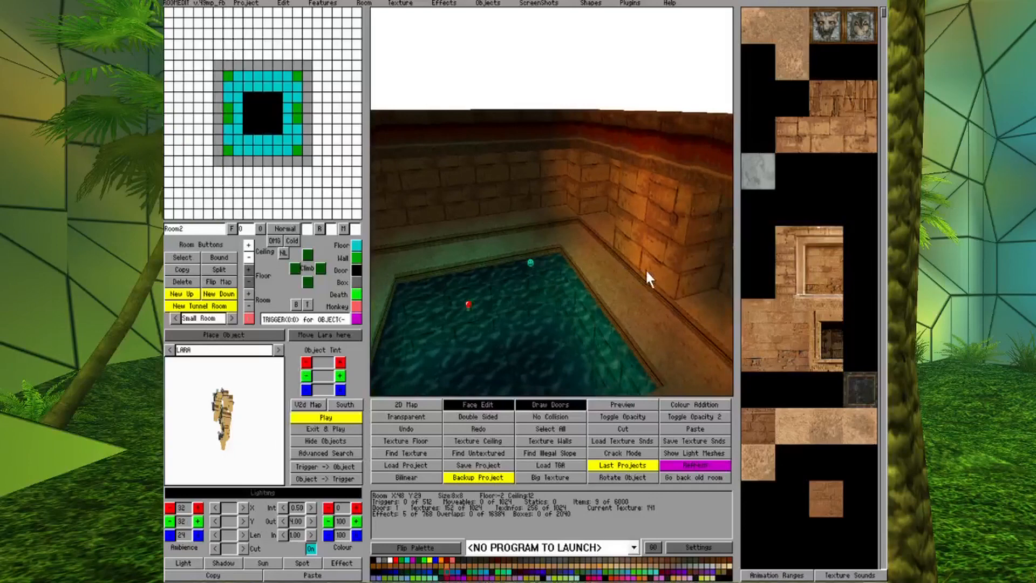
{"action": "key", "text": "Right"}
{"action": "key", "text": "Right"}
{"action": "key", "text": "Page_Down"}
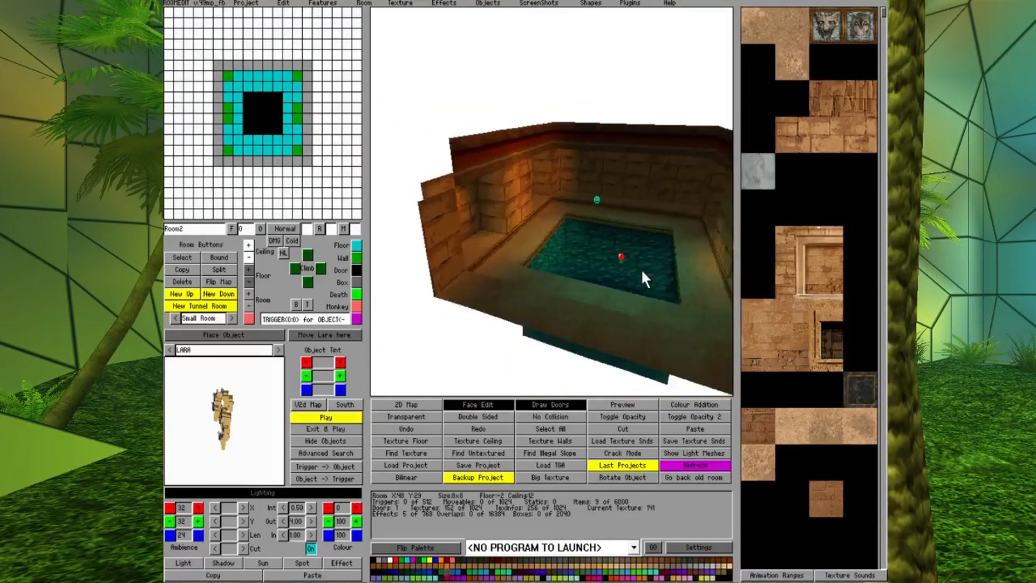
{"action": "key", "text": "Page_Up"}
{"action": "key", "text": "Right"}
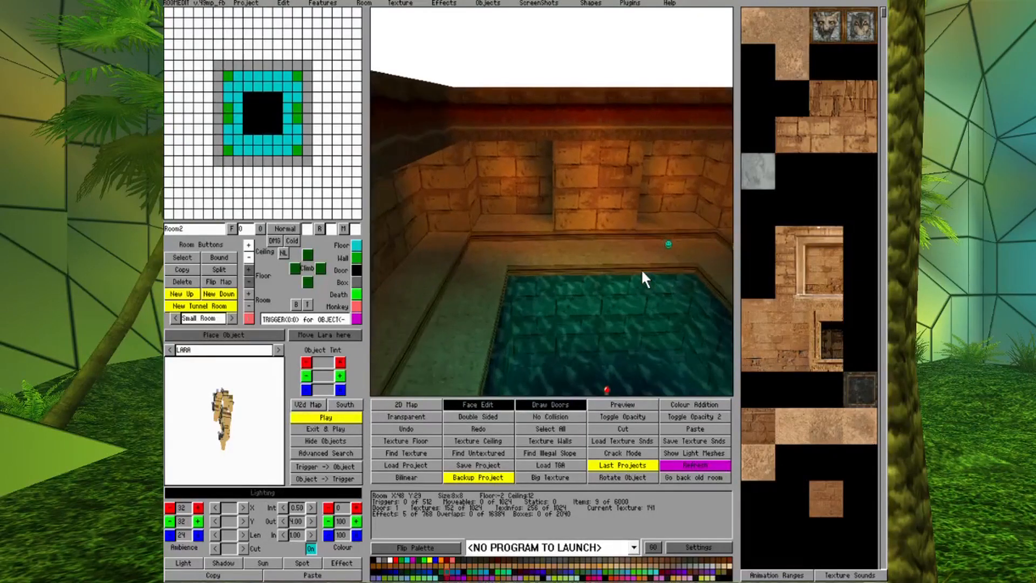
- Create a tunnel room 4 sectors long and 8 clicks high from the two-sector wall recess beside the pillar
{"action": "left_click", "coordinate": [546, 406]}
{"action": "left_click_drag", "start_coordinate": [499, 180], "coordinate": [522, 180]}
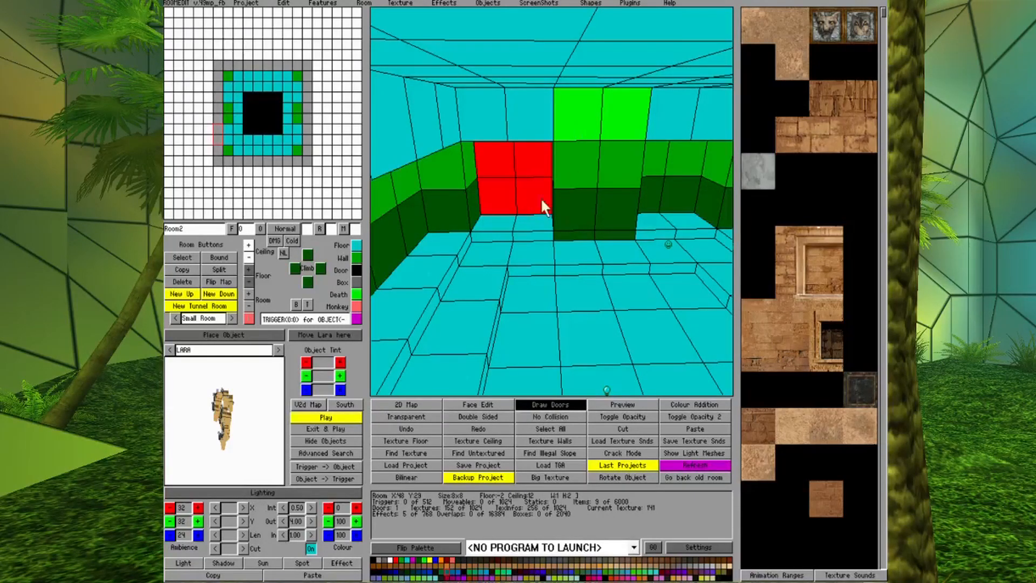
{"action": "left_click", "coordinate": [207, 306]}
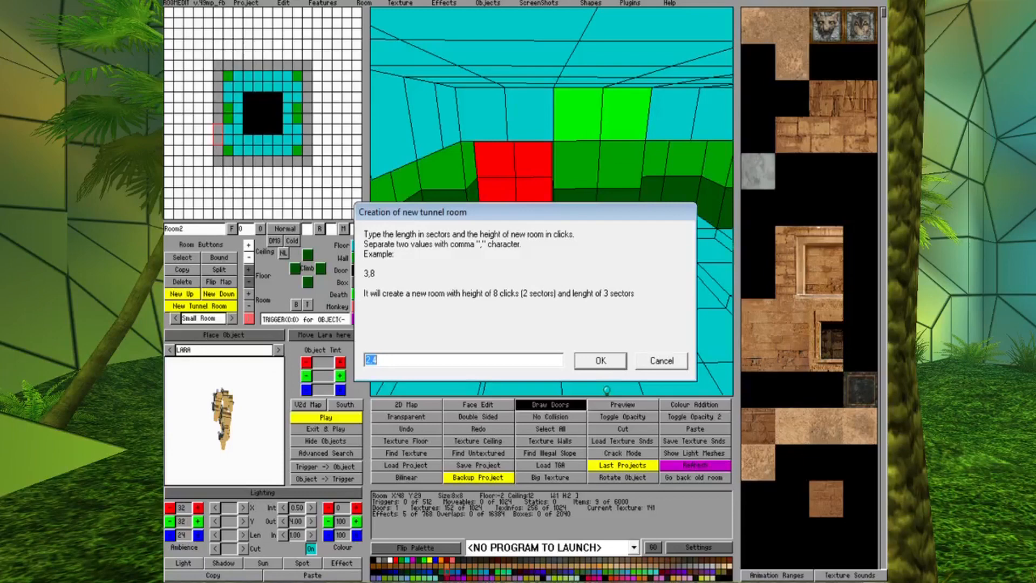
{"action": "left_click_drag", "start_coordinate": [371, 360], "coordinate": [366, 359]}
{"action": "type", "text": "4"}
{"action": "left_click_drag", "start_coordinate": [377, 360], "coordinate": [374, 360]}
{"action": "type", "text": "8"}
{"action": "left_click", "coordinate": [594, 357]}
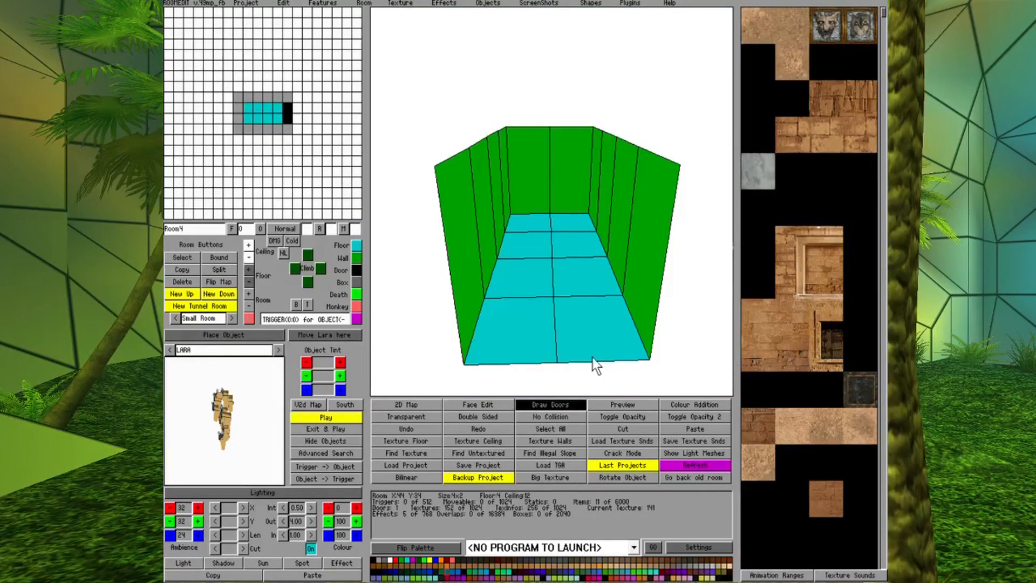
- Show the adjoining pool room and lower the tunnel room by four clicks to floor level 0
{"action": "key", "text": "Right"}
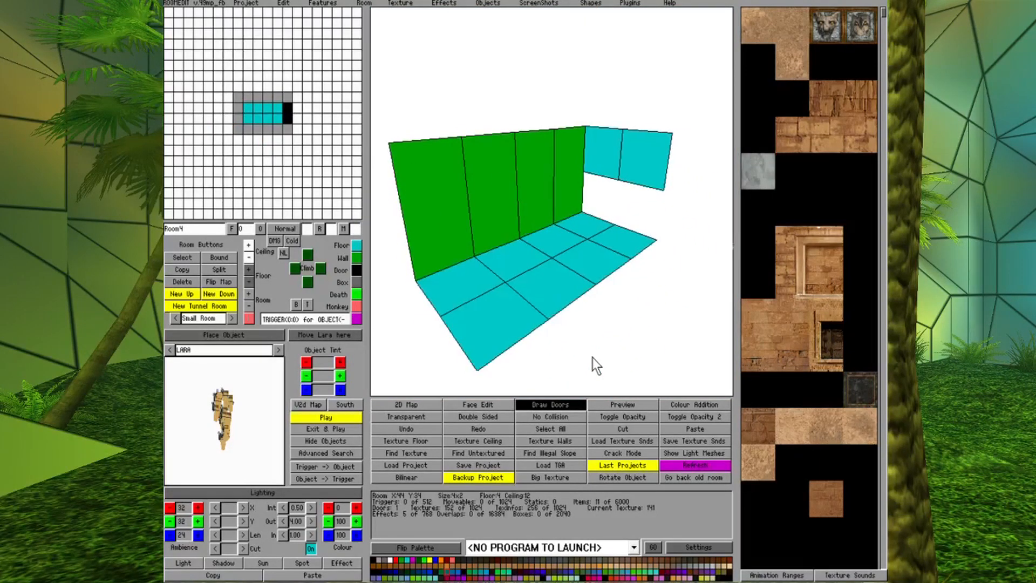
{"action": "key", "text": "Right"}
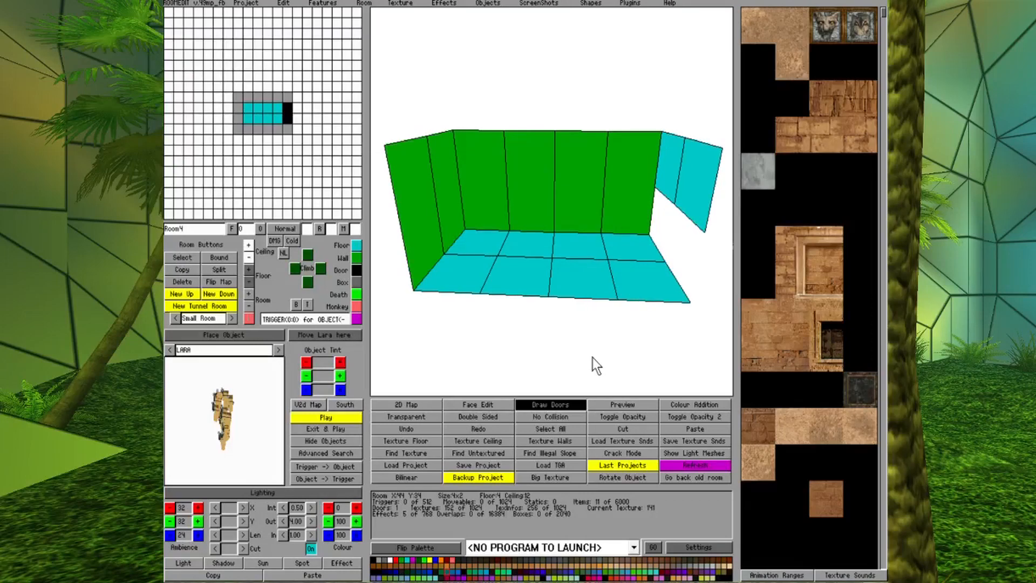
{"action": "left_click", "coordinate": [560, 403]}
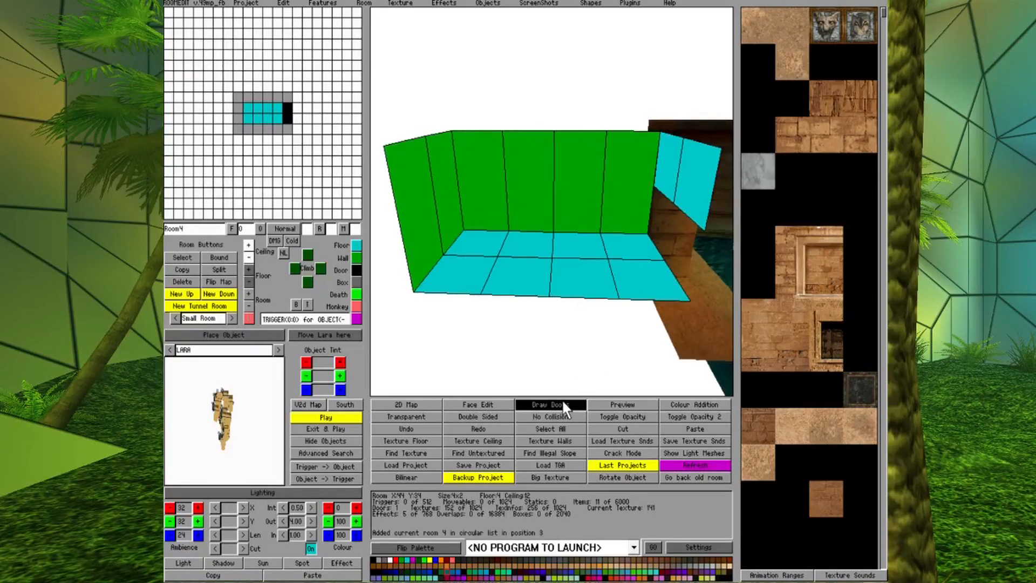
{"action": "key", "text": "Right"}
{"action": "key", "text": "Page_Up"}
{"action": "key", "text": "Right"}
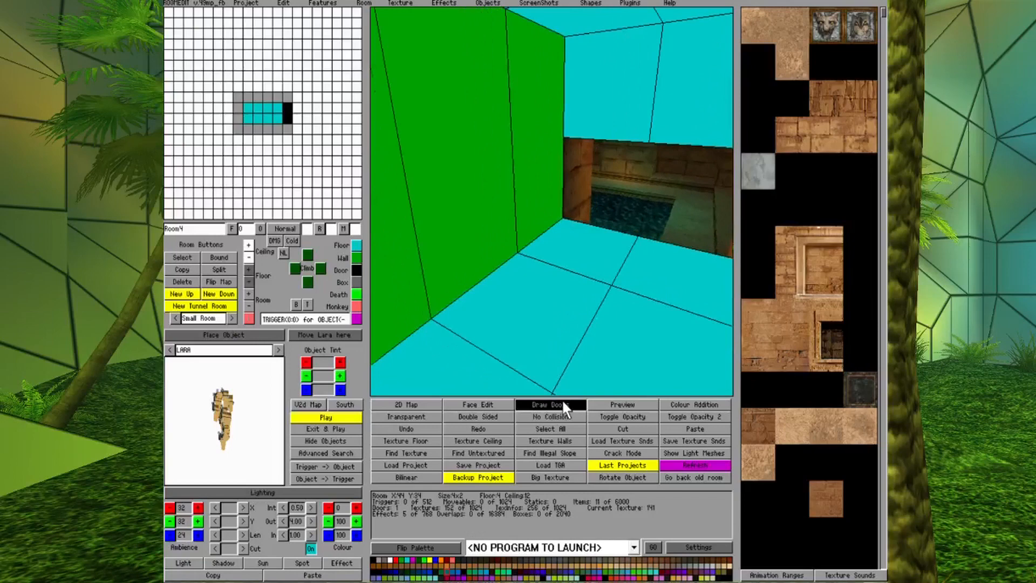
{"action": "key", "text": "Page_Down"}
{"action": "key", "text": "Page_Up"}
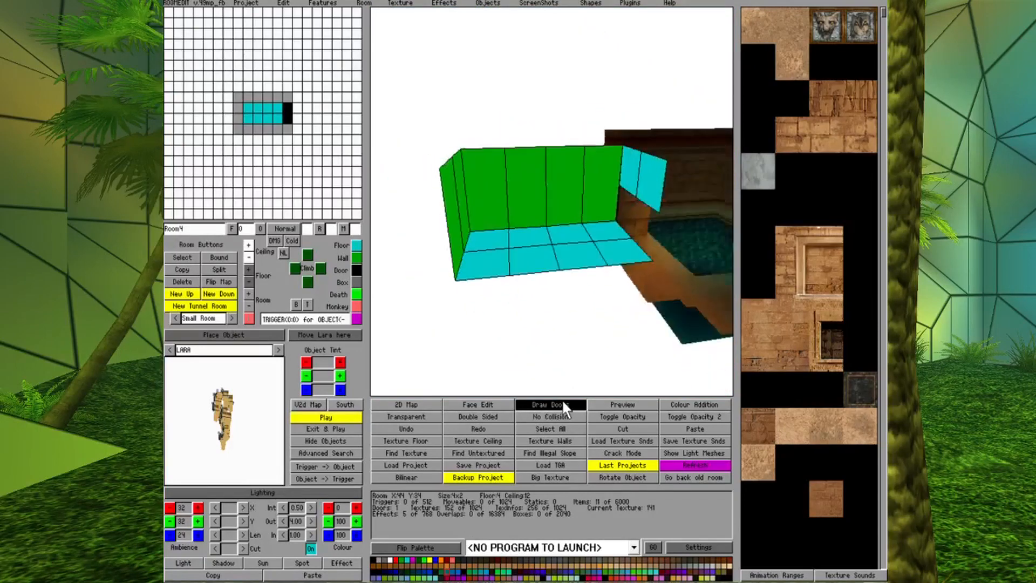
{"action": "left_click", "coordinate": [248, 305]}
{"action": "left_click", "coordinate": [248, 305]}
{"action": "left_click", "coordinate": [248, 306]}
{"action": "left_click", "coordinate": [248, 306]}
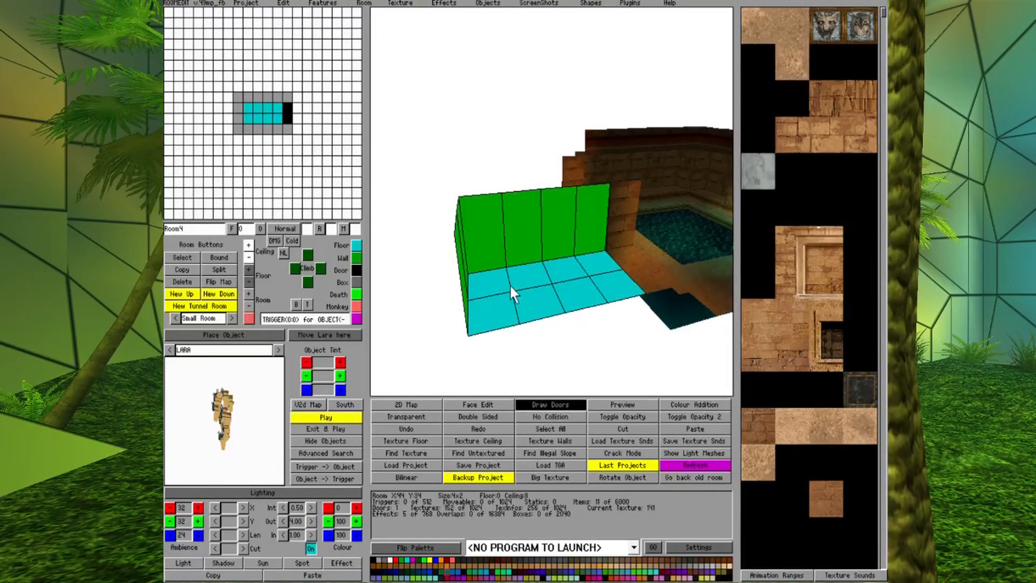
- Split the tunnel's two long walls and its end wall into upper and lower sections at mid-height
{"action": "left_click", "coordinate": [571, 406]}
{"action": "mouse_move", "coordinate": [585, 231]}
{"action": "left_mouse_down"}
{"action": "mouse_move", "coordinate": [584, 209]}
{"action": "mouse_move", "coordinate": [491, 222]}
{"action": "left_mouse_up"}
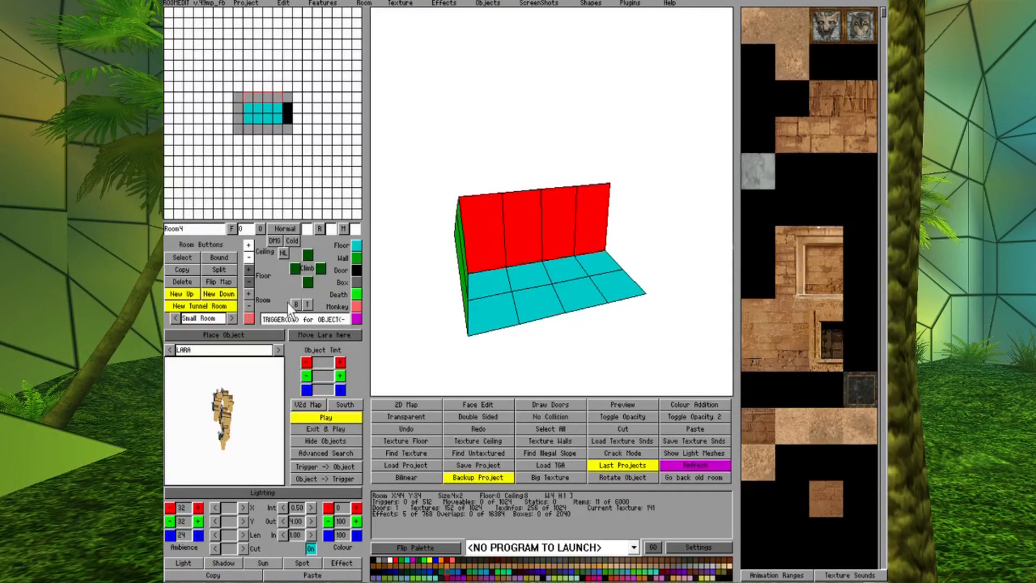
{"action": "left_click", "coordinate": [556, 310]}
{"action": "key", "text": "Right"}
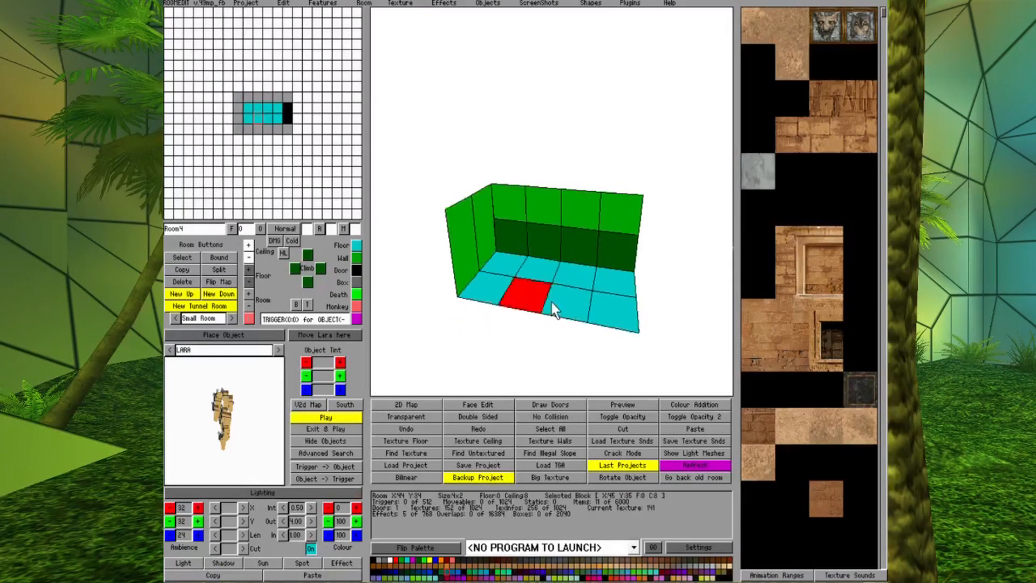
{"action": "left_click", "coordinate": [476, 261]}
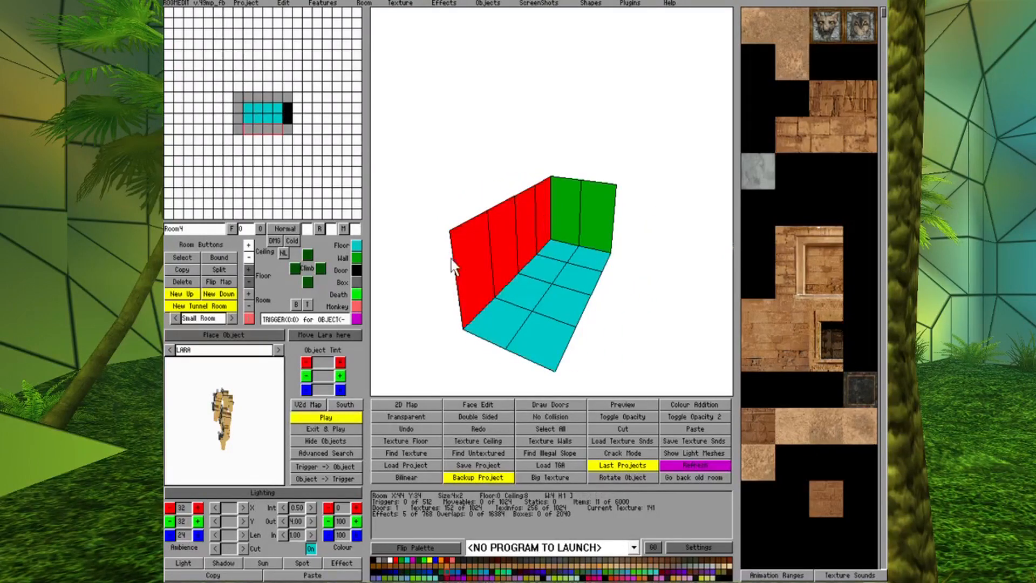
{"action": "left_click", "coordinate": [548, 216]}
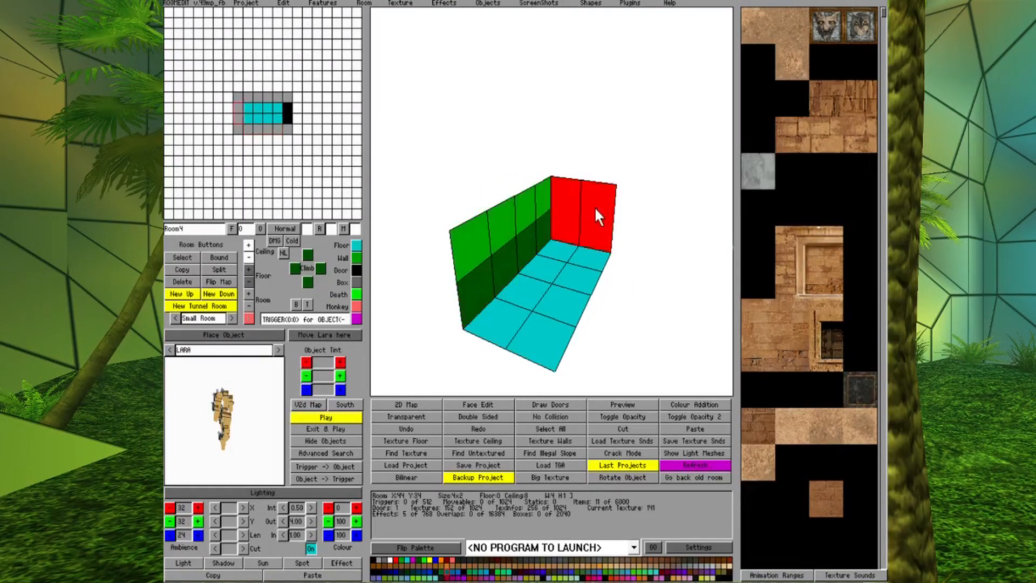
{"action": "left_click", "coordinate": [245, 265]}
{"action": "right_click", "coordinate": [597, 310]}
{"action": "key", "text": "Right"}
{"action": "key", "text": "Right"}
{"action": "key", "text": "Right"}
{"action": "key", "text": "Right"}
{"action": "key", "text": "Right"}
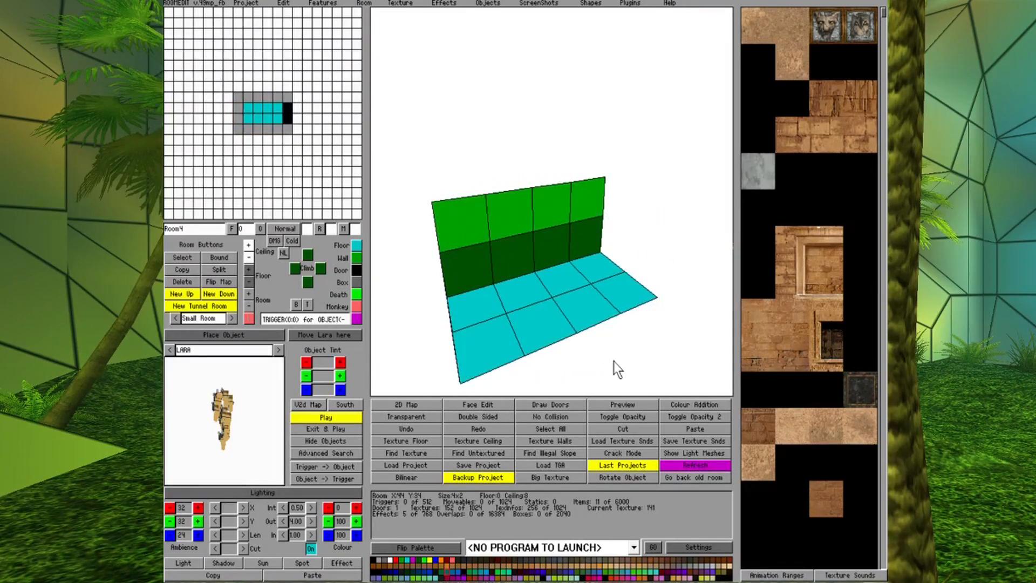
- Apply the sandstone brick texture to all the tunnel room's walls with the adjoining room displayed
{"action": "left_click", "coordinate": [545, 405]}
{"action": "key", "text": "Left"}
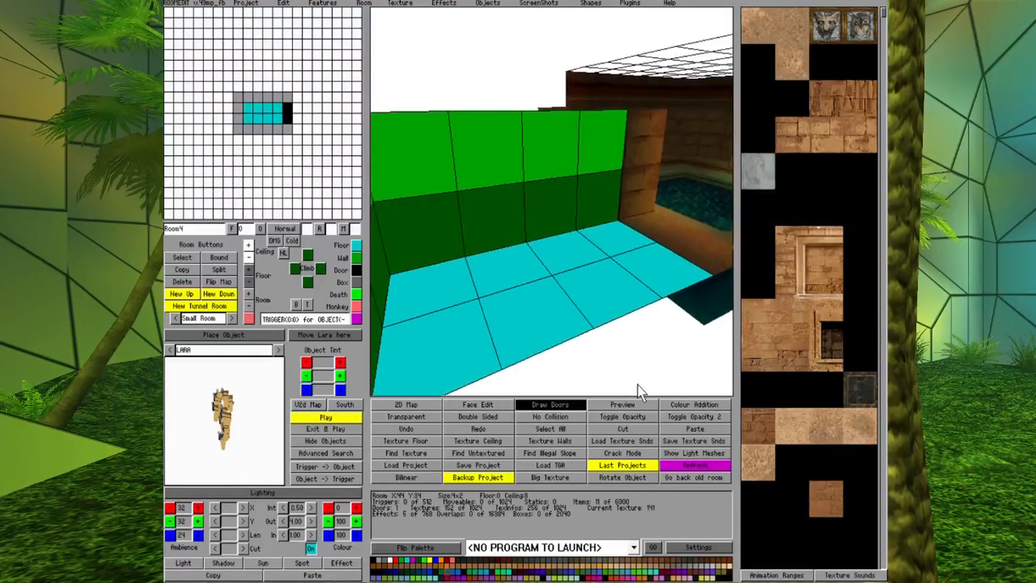
{"action": "key", "text": "Left"}
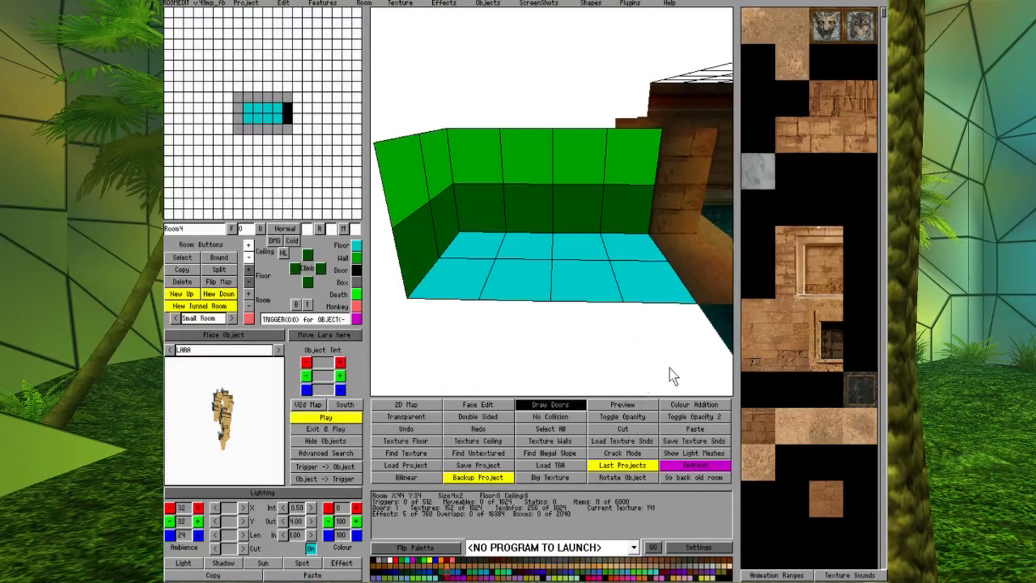
{"action": "left_click", "coordinate": [836, 146]}
{"action": "left_click", "coordinate": [485, 405]}
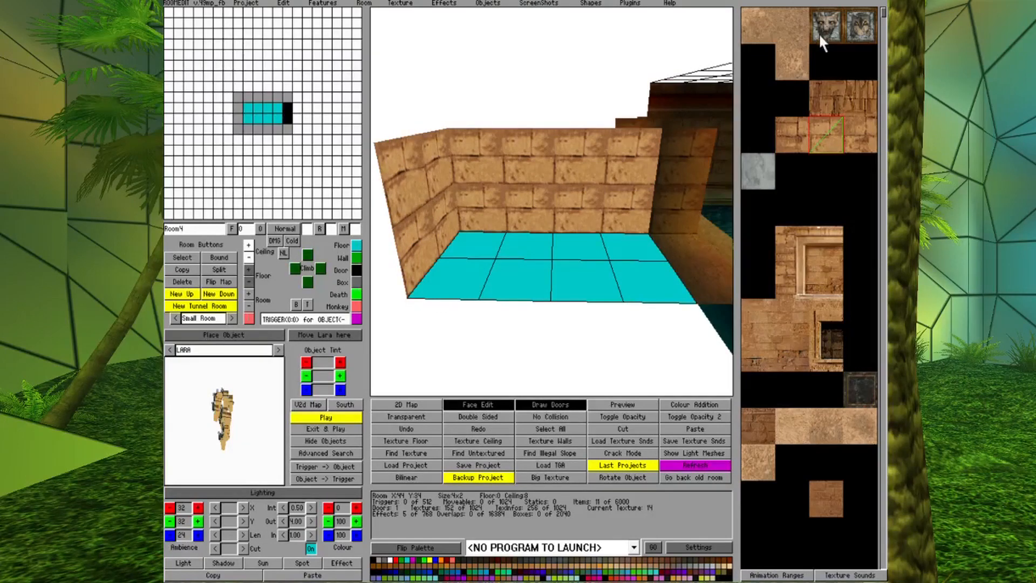
- Apply the plain sand texture to the tunnel room's floor and turn on the lighting preview
{"action": "left_click", "coordinate": [788, 34]}
{"action": "left_click", "coordinate": [418, 441]}
{"action": "left_click", "coordinate": [822, 130]}
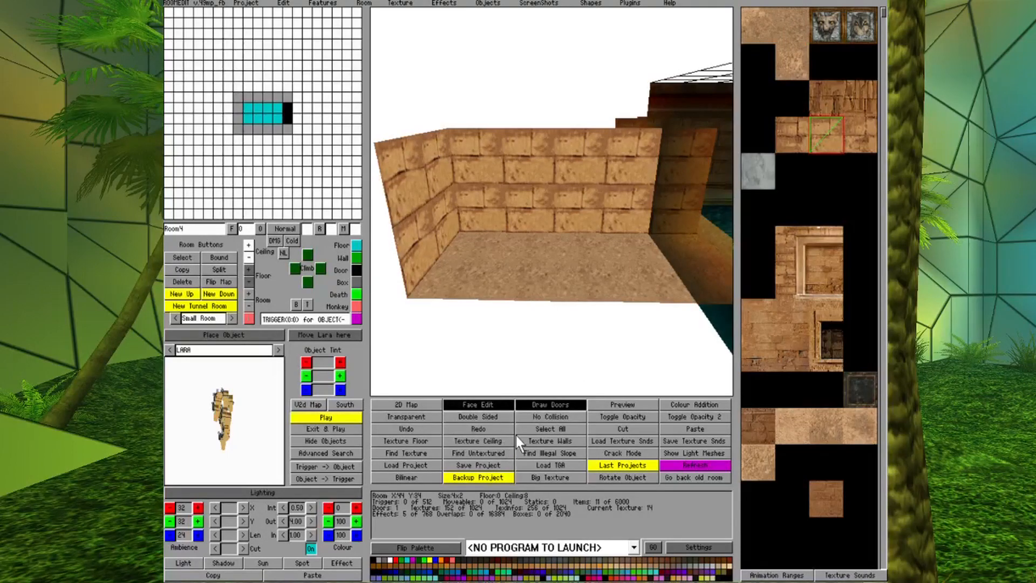
{"action": "key", "text": "Down"}
{"action": "key", "text": "Up"}
{"action": "key", "text": "Left"}
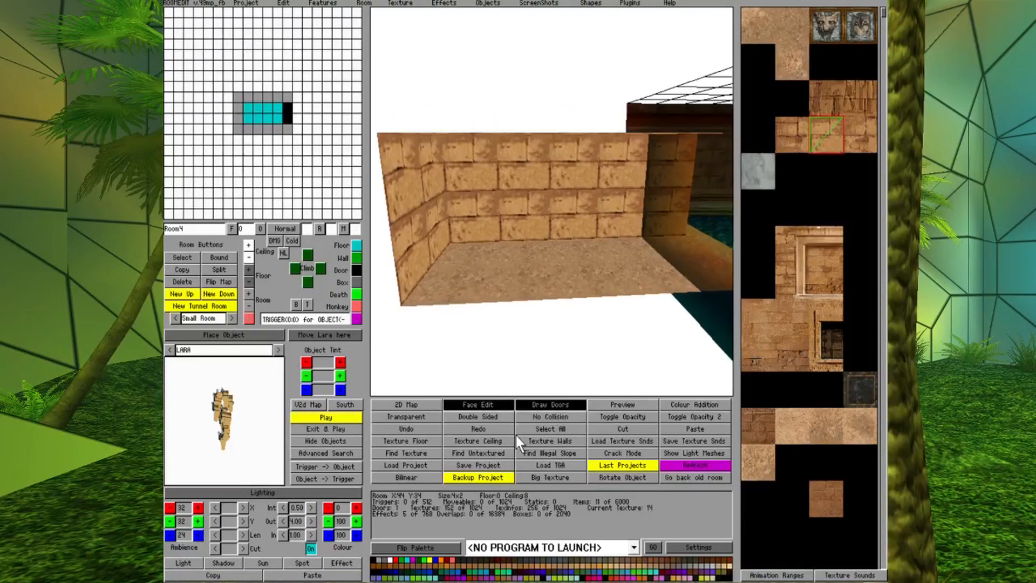
{"action": "left_click", "coordinate": [252, 489]}
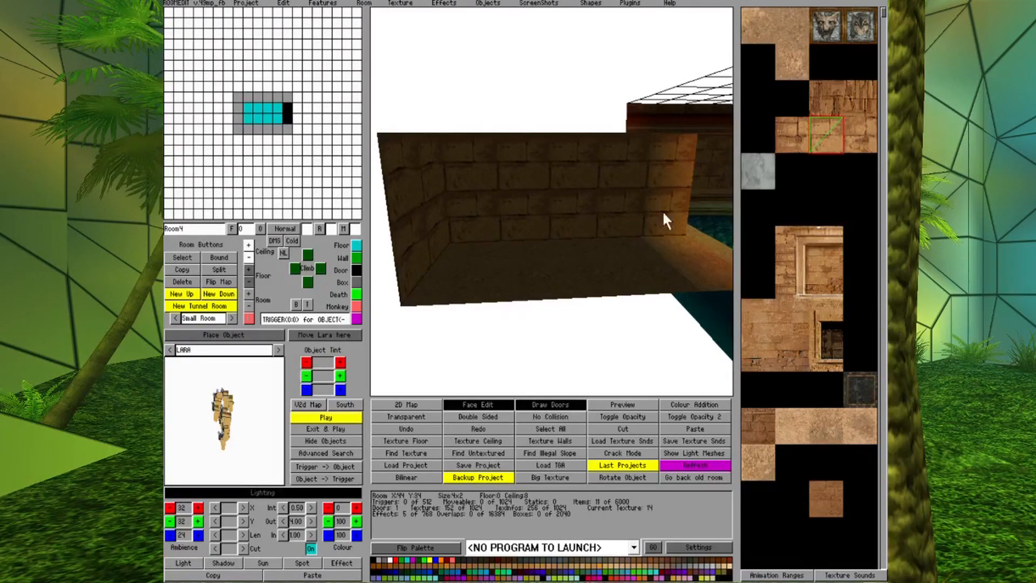
- Place a sun light in the tunnel room, one sector from the doorway, and raise it to about mid-wall height
{"action": "left_click", "coordinate": [488, 402]}
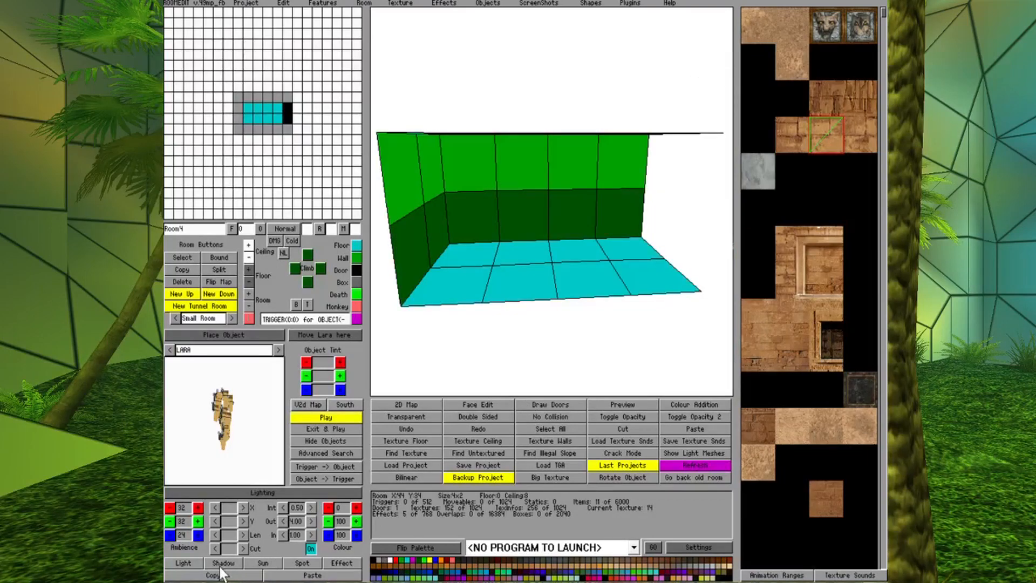
{"action": "left_click", "coordinate": [569, 268]}
{"action": "left_click", "coordinate": [589, 263]}
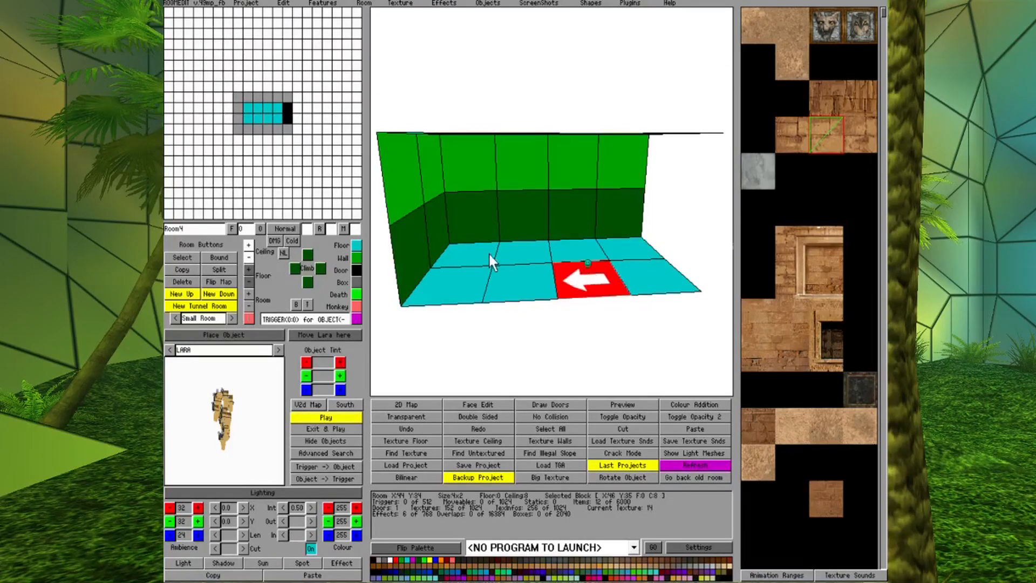
{"action": "right_click", "coordinate": [588, 263]}
{"action": "left_click", "coordinate": [248, 270]}
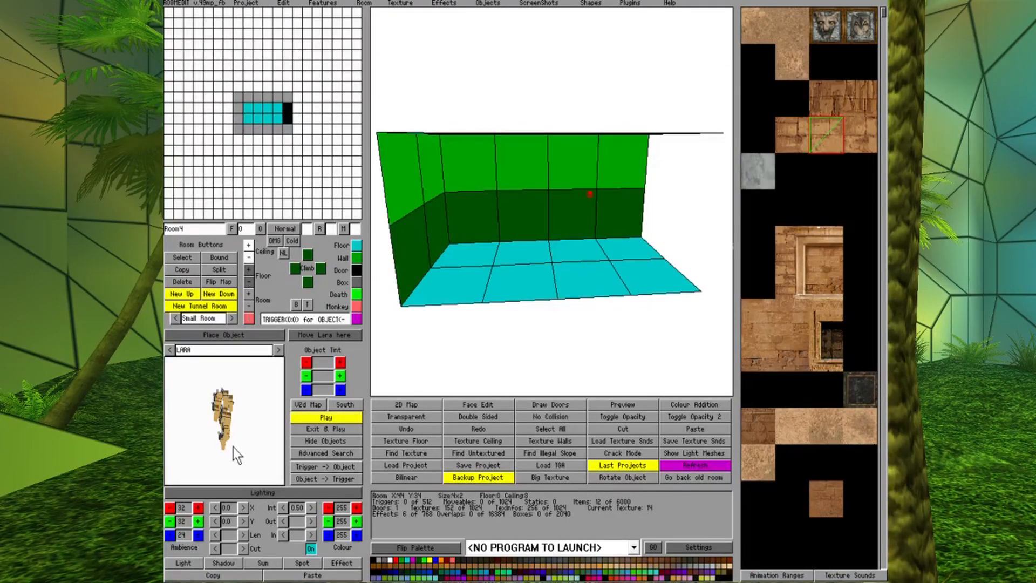
- Colour the tunnel's sun light a warm orange-brown and check the lighting with the adjoining pool room displayed
{"action": "left_click", "coordinate": [235, 493]}
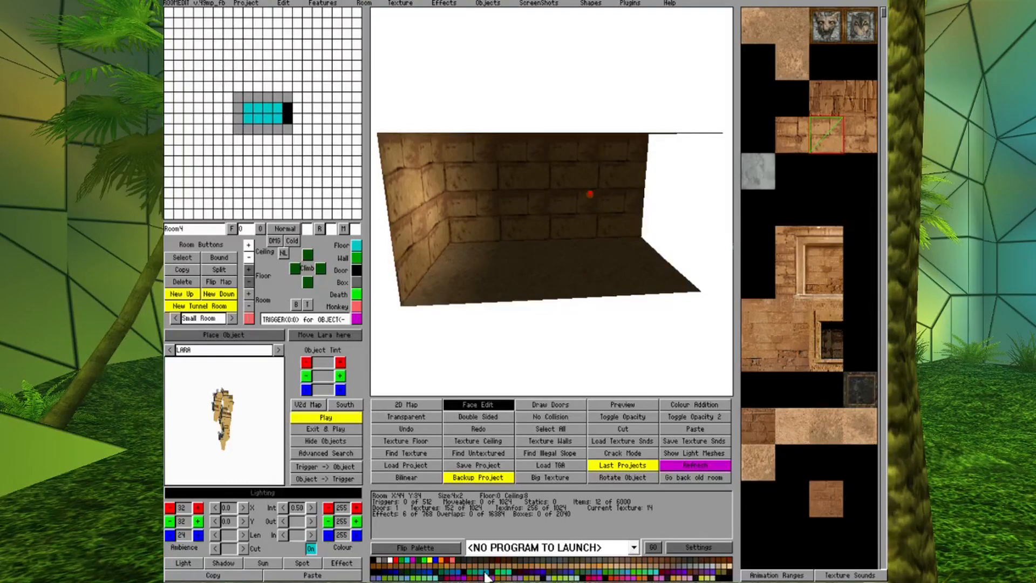
{"action": "left_click", "coordinate": [470, 566]}
{"action": "key", "text": "Left"}
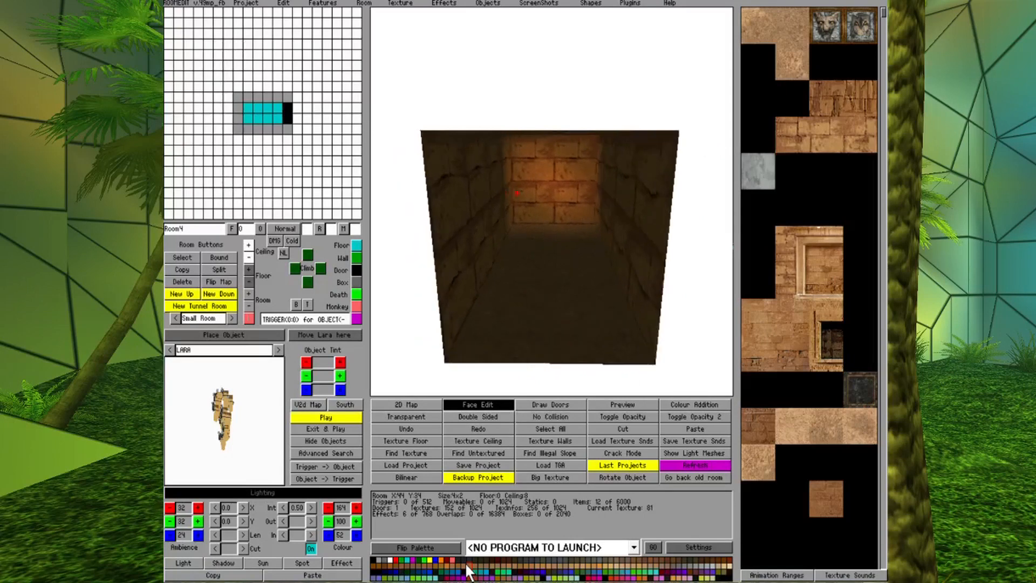
{"action": "key", "text": "Left"}
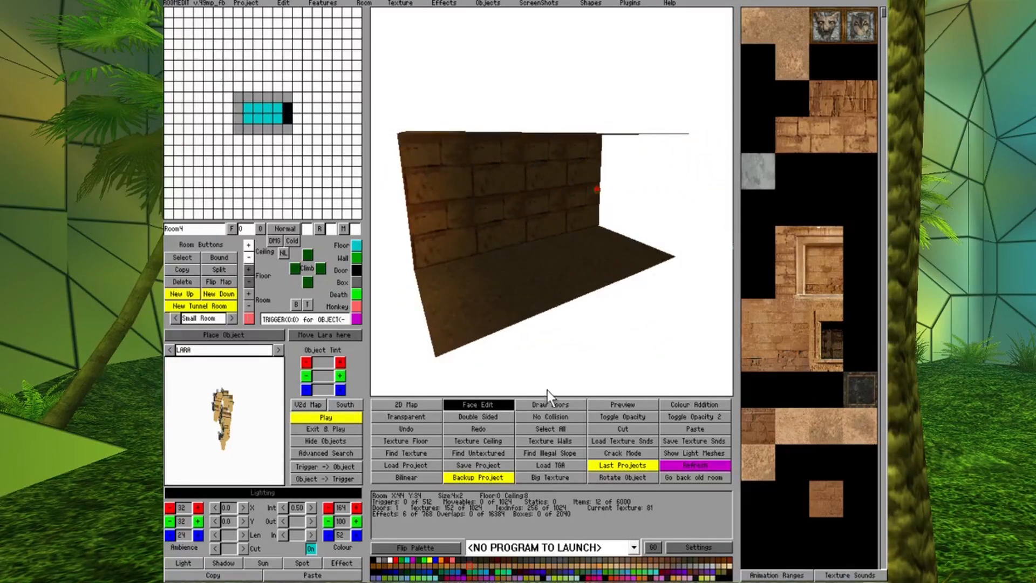
{"action": "left_click", "coordinate": [539, 402]}
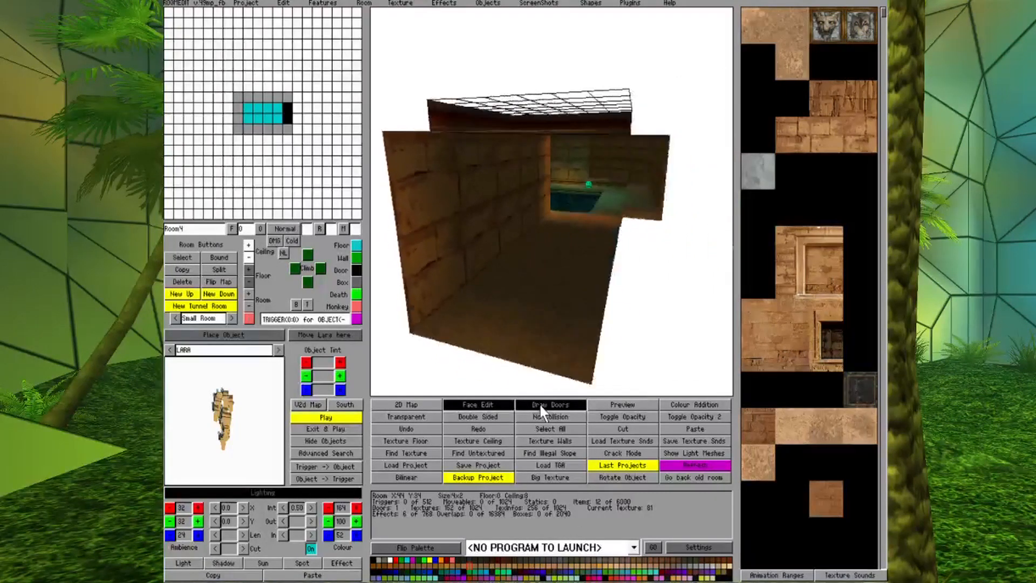
{"action": "key", "text": "Left"}
{"action": "key", "text": "Left"}
{"action": "key", "text": "Right"}
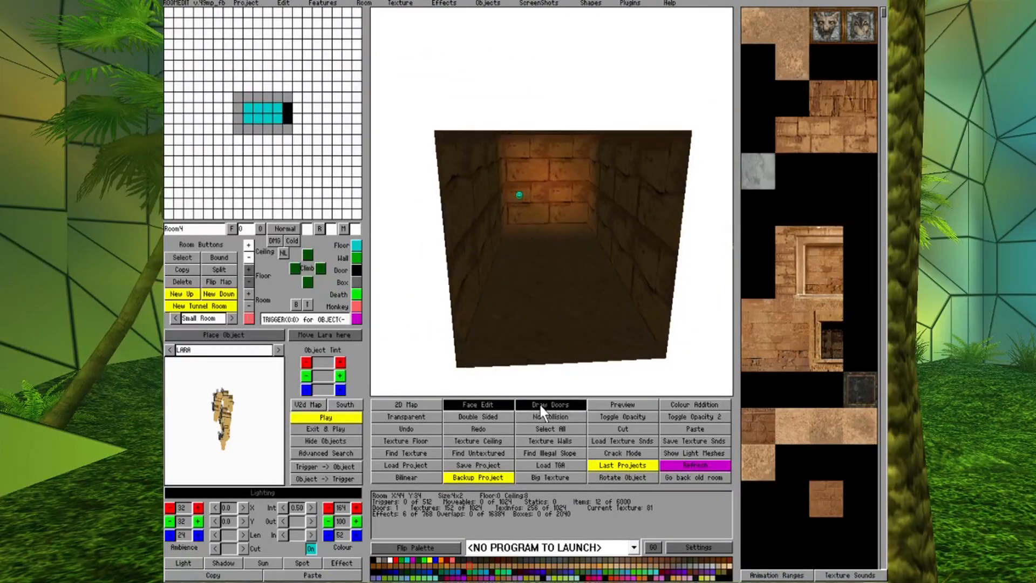
- Compare the available door objects and choose DOOR_TYPE3, the carved wooden double door
{"action": "left_click", "coordinate": [543, 402]}
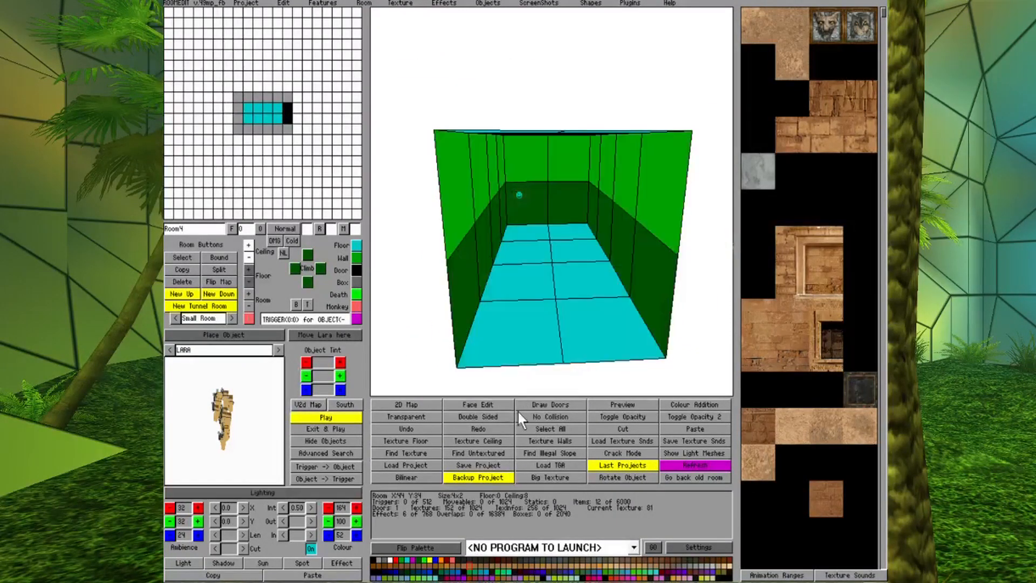
{"action": "left_click", "coordinate": [214, 351]}
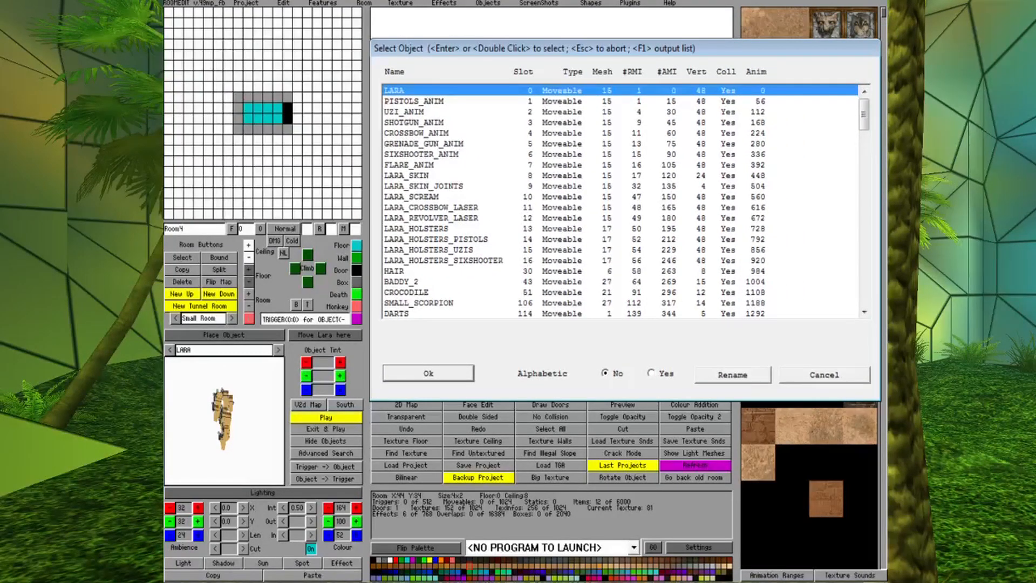
{"action": "scroll", "coordinate": [620, 203], "scroll_direction": "down", "scroll_amount": 14}
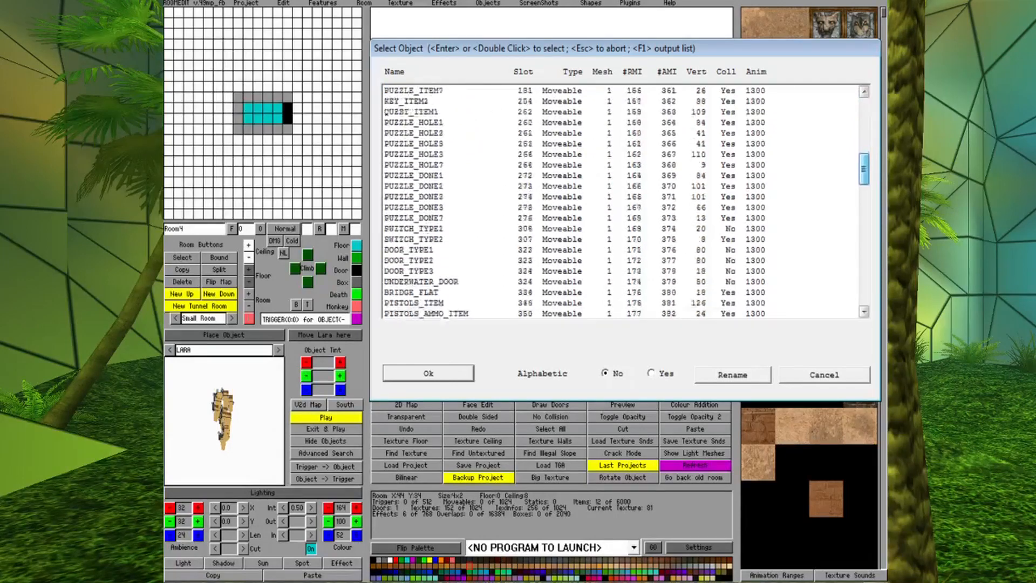
{"action": "scroll", "coordinate": [621, 203], "scroll_direction": "down", "scroll_amount": 2}
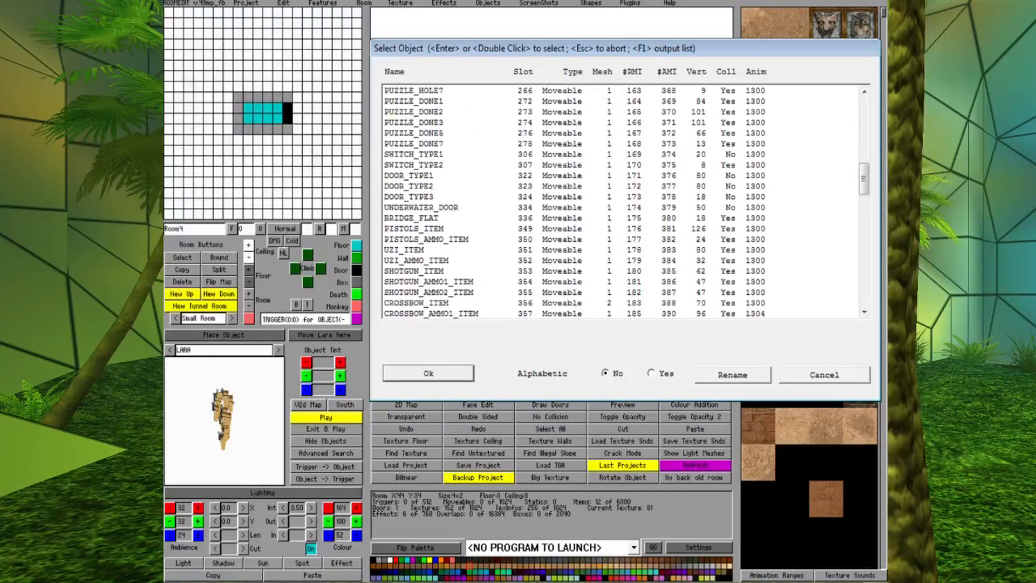
{"action": "left_click", "coordinate": [408, 176]}
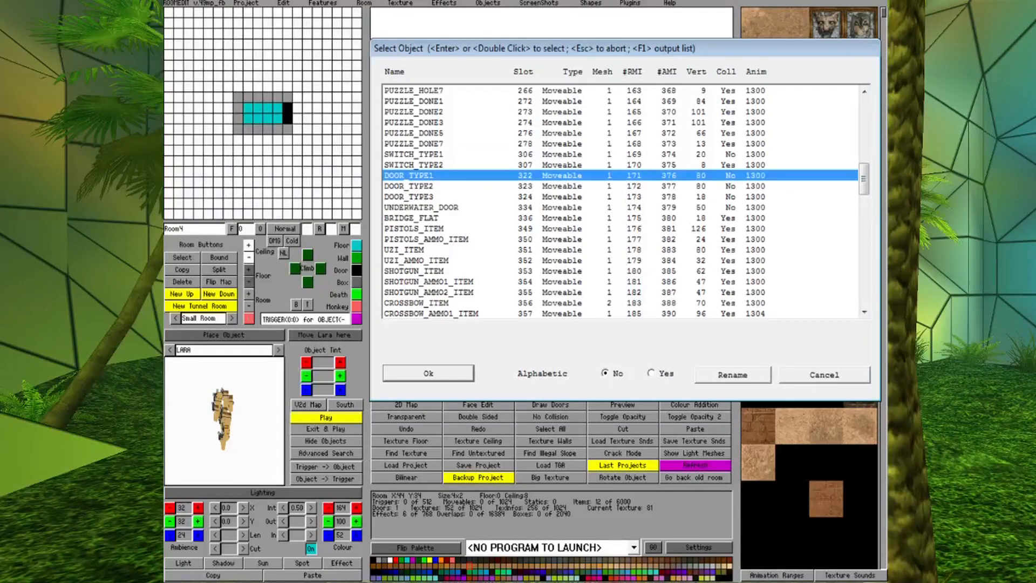
{"action": "left_click", "coordinate": [469, 372]}
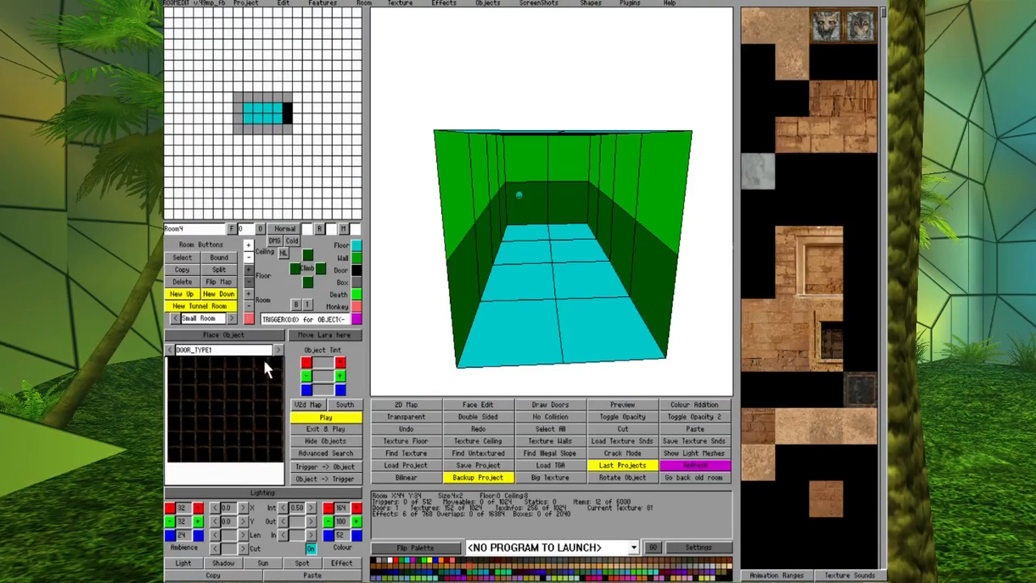
{"action": "left_click", "coordinate": [278, 349]}
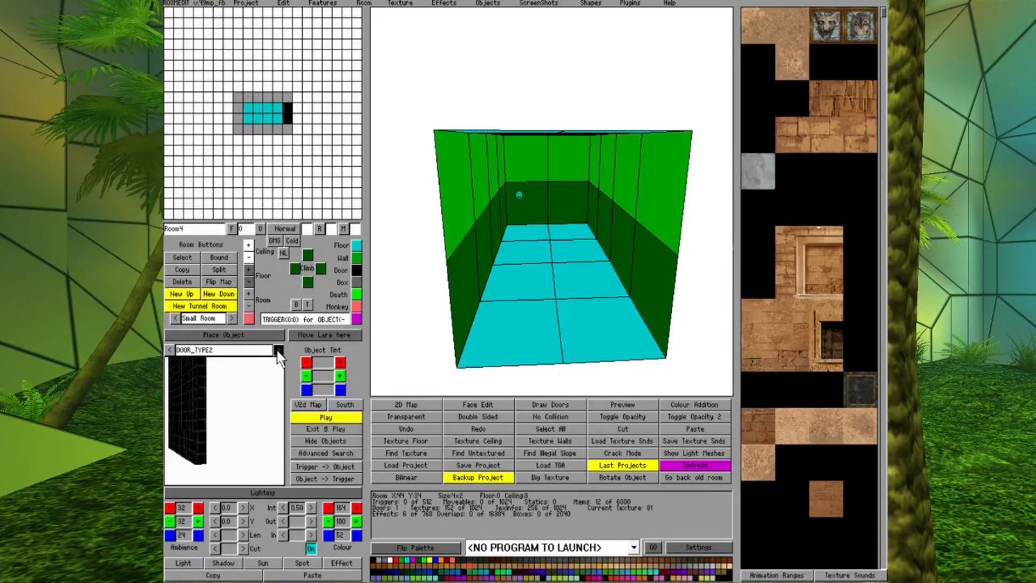
{"action": "left_click", "coordinate": [278, 349]}
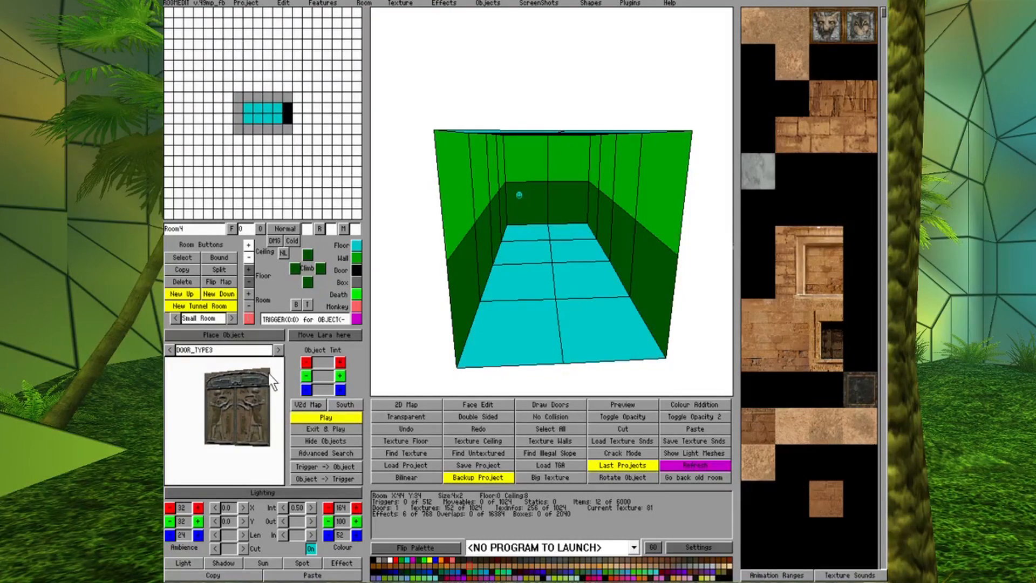
{"action": "left_click", "coordinate": [170, 349]}
{"action": "left_click", "coordinate": [170, 349]}
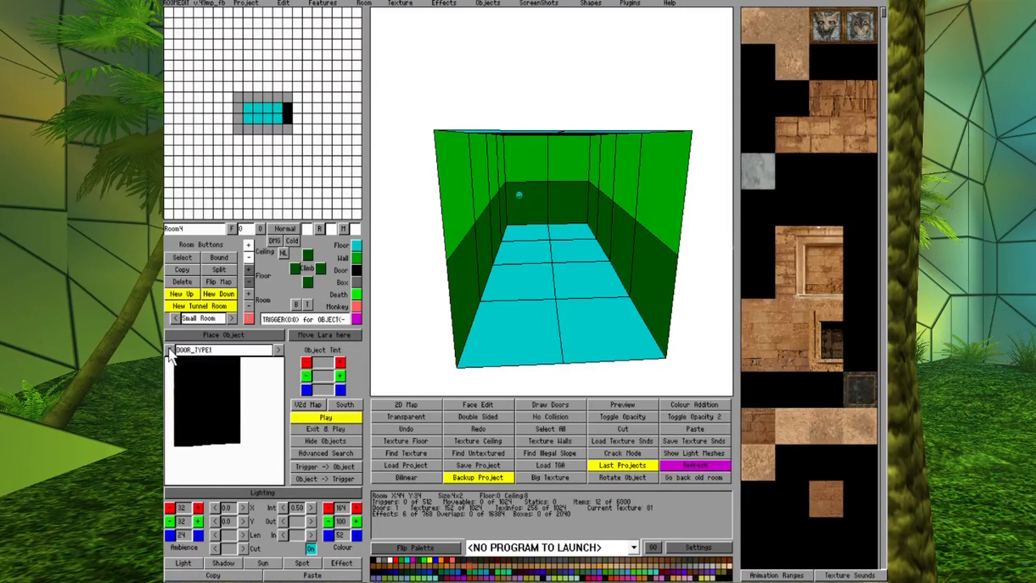
{"action": "left_click", "coordinate": [278, 350]}
{"action": "left_click", "coordinate": [278, 350]}
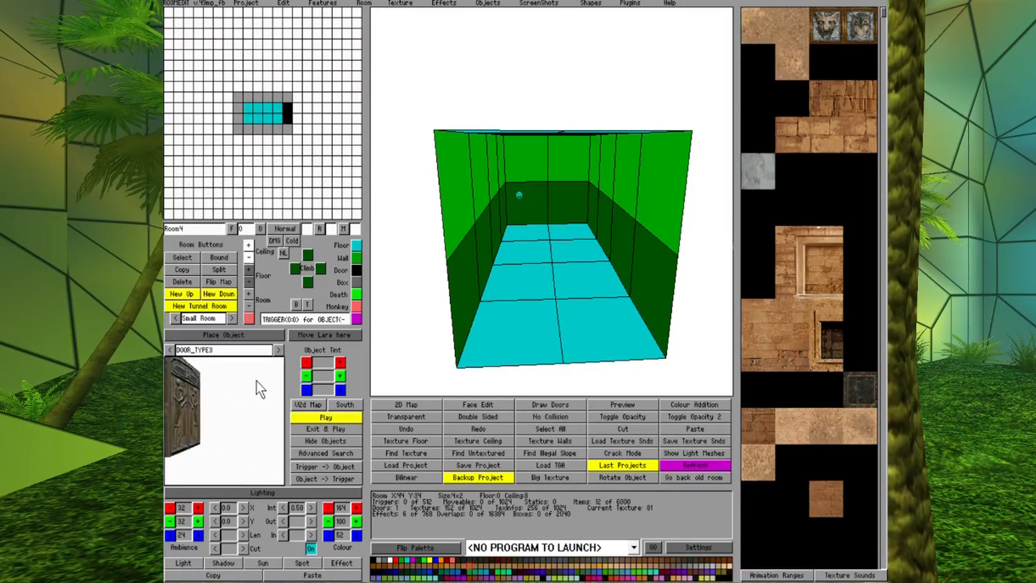
- Place the DOOR_TYPE3 door on the tunnel floor and move it into one half of the doorway to the pool room
{"action": "left_click", "coordinate": [277, 337]}
{"action": "left_click", "coordinate": [615, 327]}
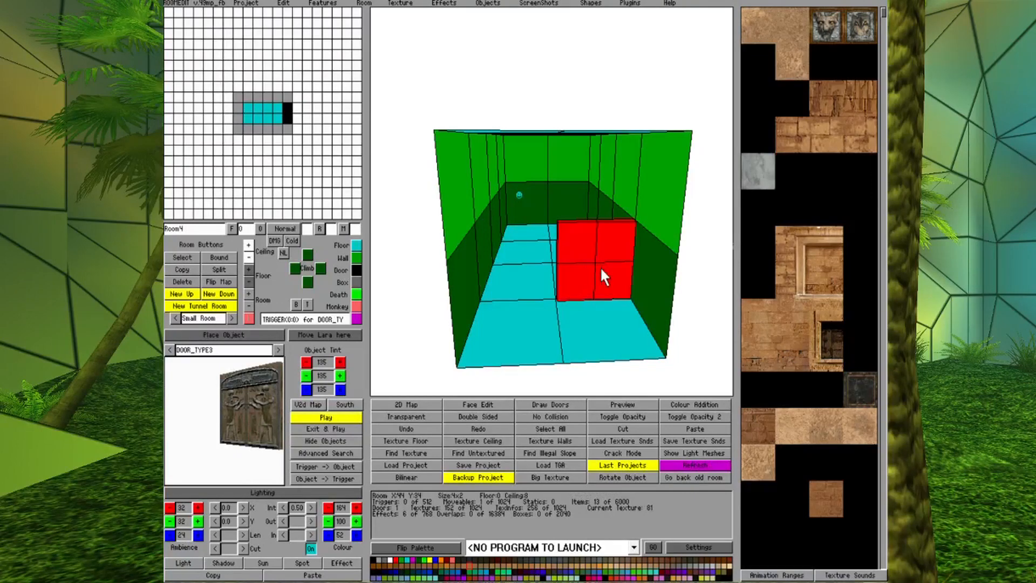
{"action": "key", "text": "Left"}
{"action": "key", "text": "Left"}
{"action": "key", "text": "Left"}
{"action": "key", "text": "Left"}
{"action": "key", "text": "Left"}
{"action": "key", "text": "Left"}
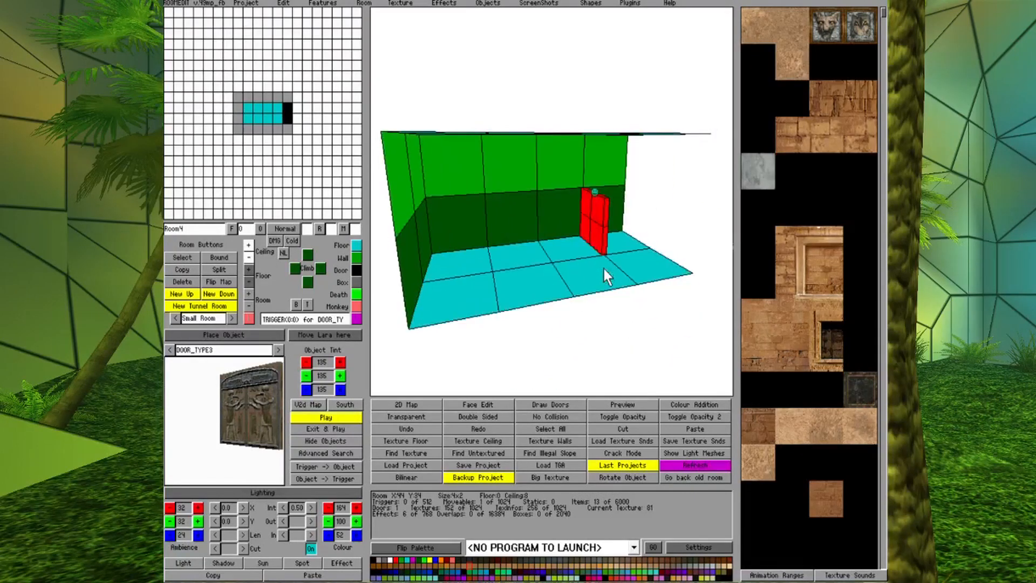
{"action": "key", "text": "Up"}
{"action": "key", "text": "Up"}
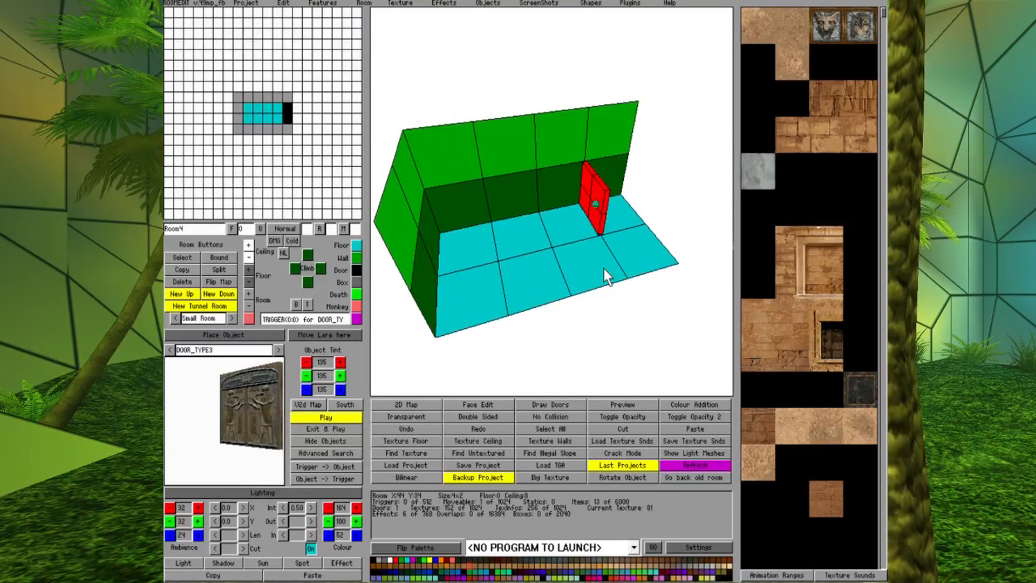
{"action": "right_click", "coordinate": [591, 189]}
{"action": "right_click", "coordinate": [594, 178]}
{"action": "right_click", "coordinate": [608, 173]}
{"action": "right_click", "coordinate": [629, 174]}
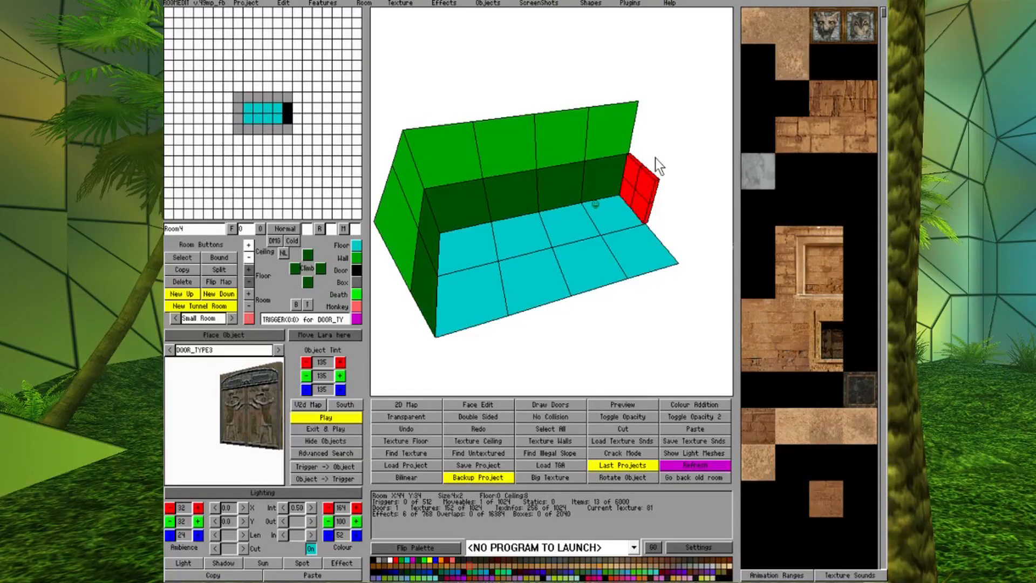
- Lower the ceiling of the two tunnel sectors next to the doorway to 4 clicks, matching the door's height
{"action": "key", "text": "Page_Up"}
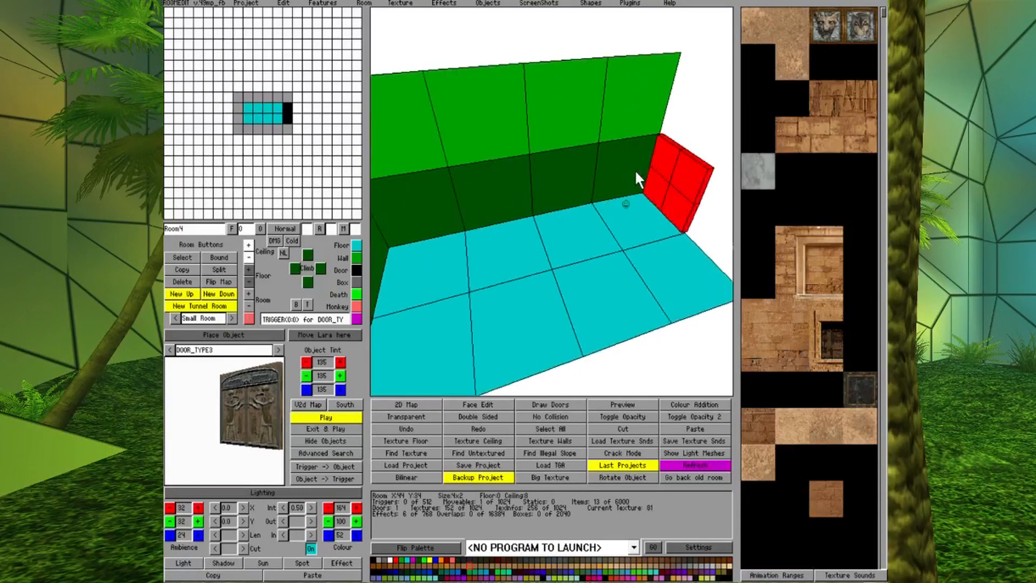
{"action": "key", "text": "Down"}
{"action": "key", "text": "Page_Down"}
{"action": "key", "text": "Left"}
{"action": "key", "text": "Left"}
{"action": "key", "text": "Page_Up"}
{"action": "key", "text": "Right"}
{"action": "left_click", "coordinate": [544, 257]}
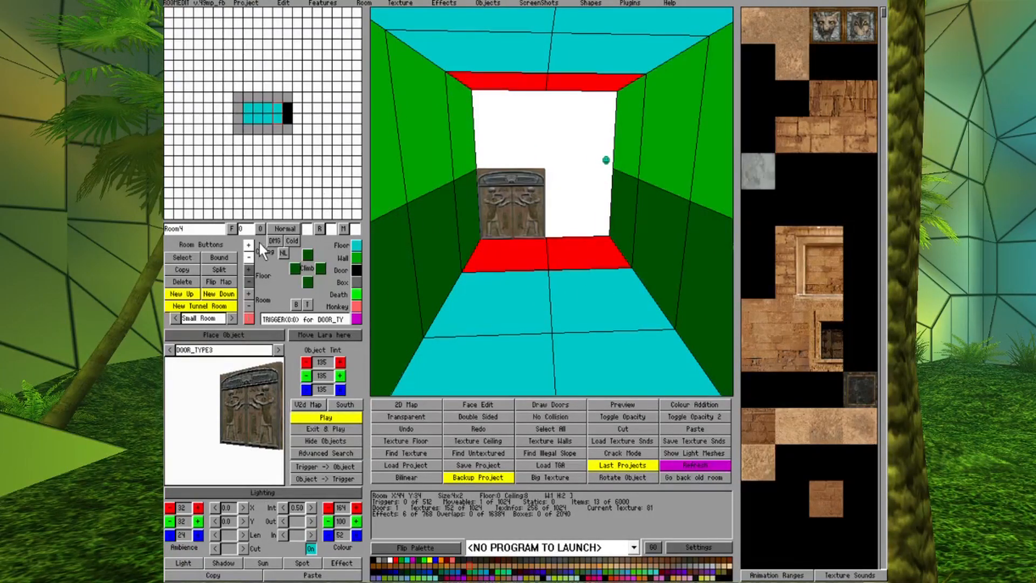
{"action": "left_click", "coordinate": [249, 256]}
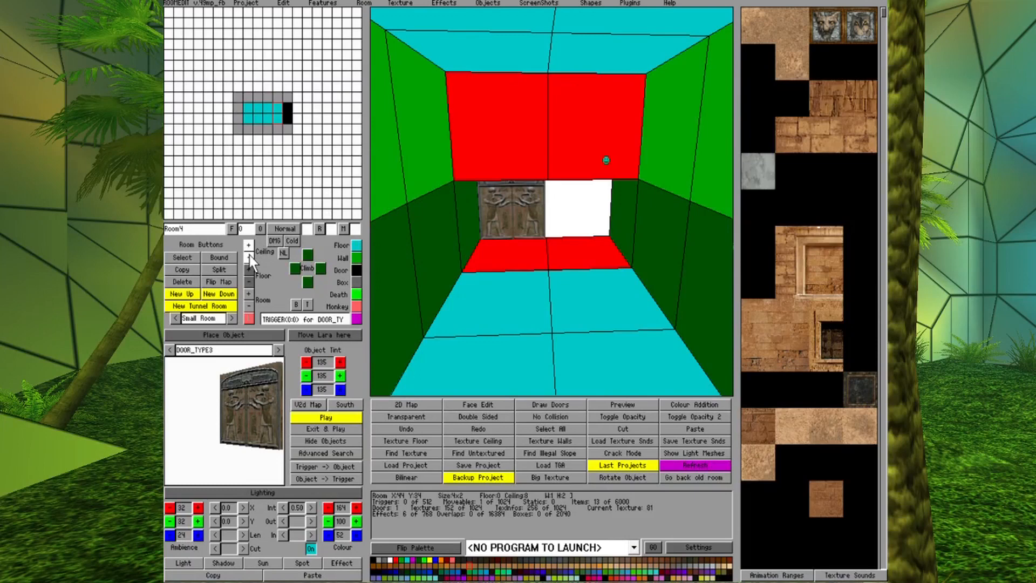
- Turn the tunnel sector in front of the doorway's open half into a wall
{"action": "left_click", "coordinate": [543, 316]}
{"action": "left_click", "coordinate": [566, 247]}
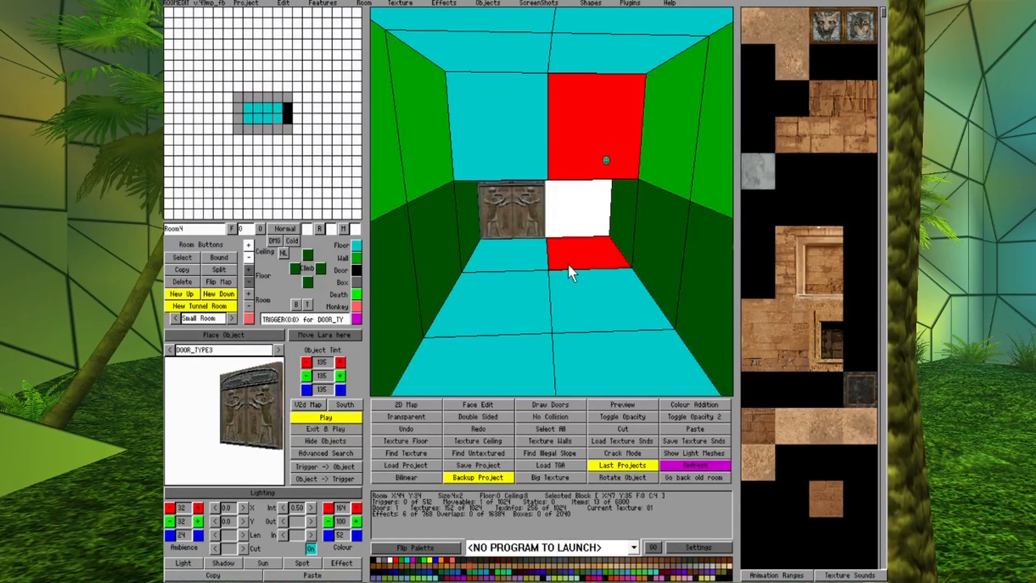
{"action": "left_click", "coordinate": [517, 213]}
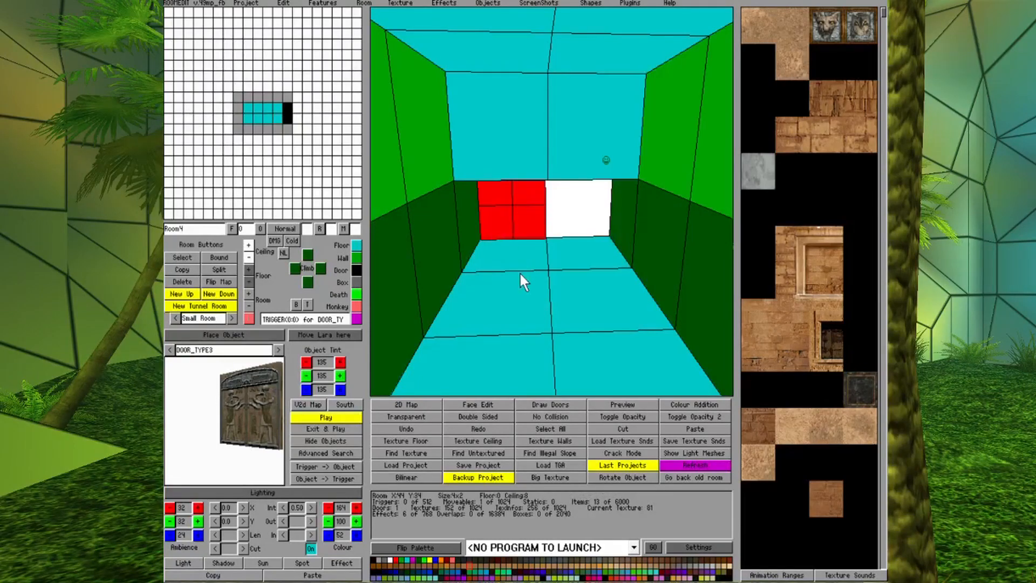
{"action": "left_click", "coordinate": [581, 247]}
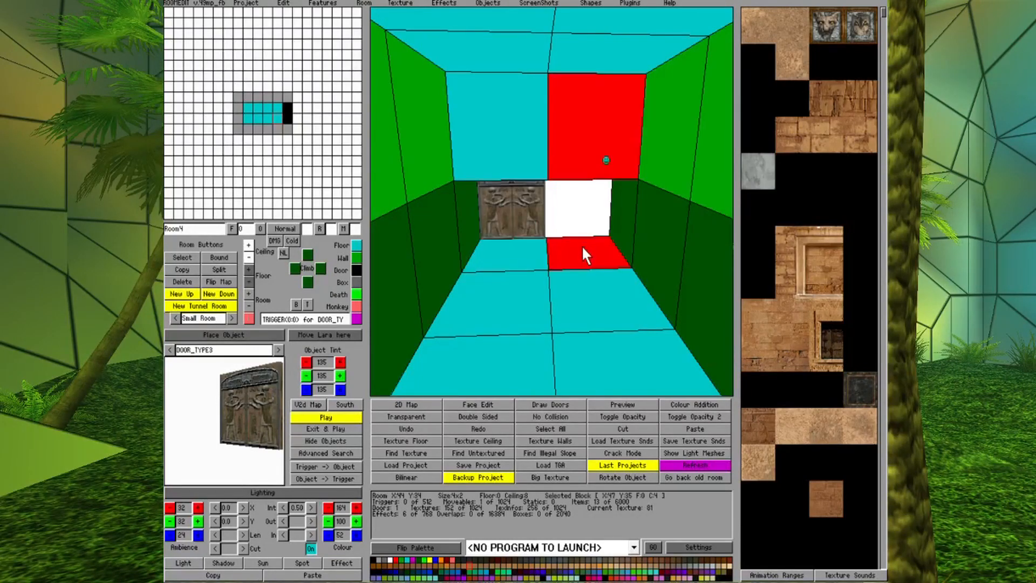
{"action": "left_click", "coordinate": [355, 256]}
{"action": "left_click", "coordinate": [604, 300]}
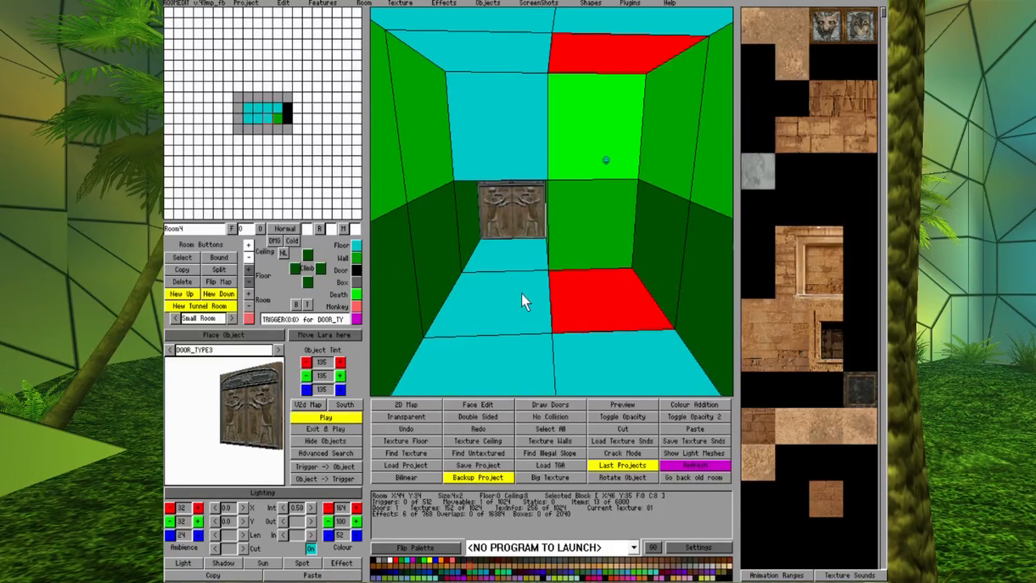
- Replace the two-sector doorway with a one-sector doorway at the wooden door and switch to the adjoining pool room
{"action": "left_click", "coordinate": [493, 258]}
{"action": "left_click", "coordinate": [289, 113]}
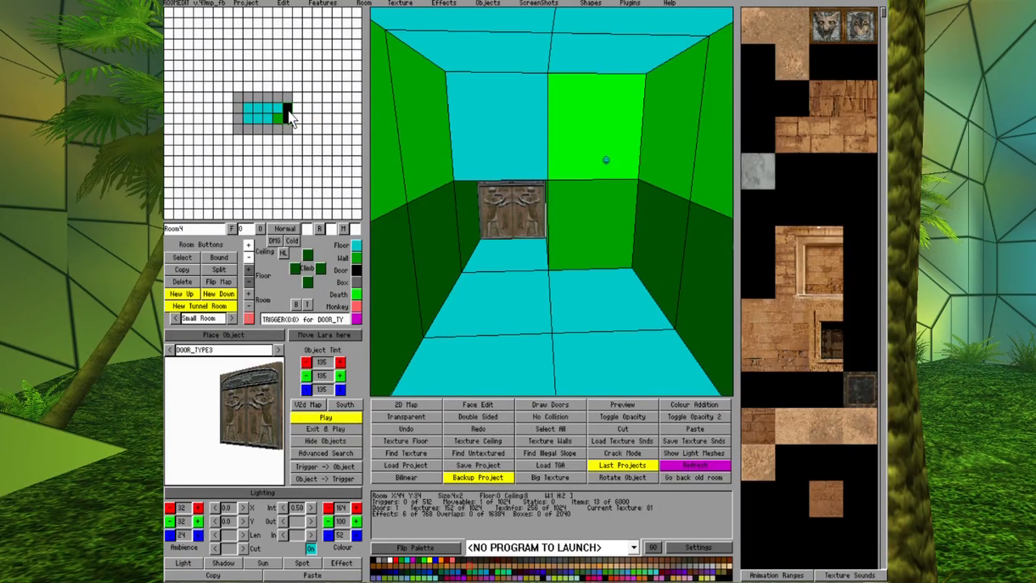
{"action": "key", "text": "Delete"}
{"action": "left_click", "coordinate": [289, 107]}
{"action": "left_click", "coordinate": [354, 268]}
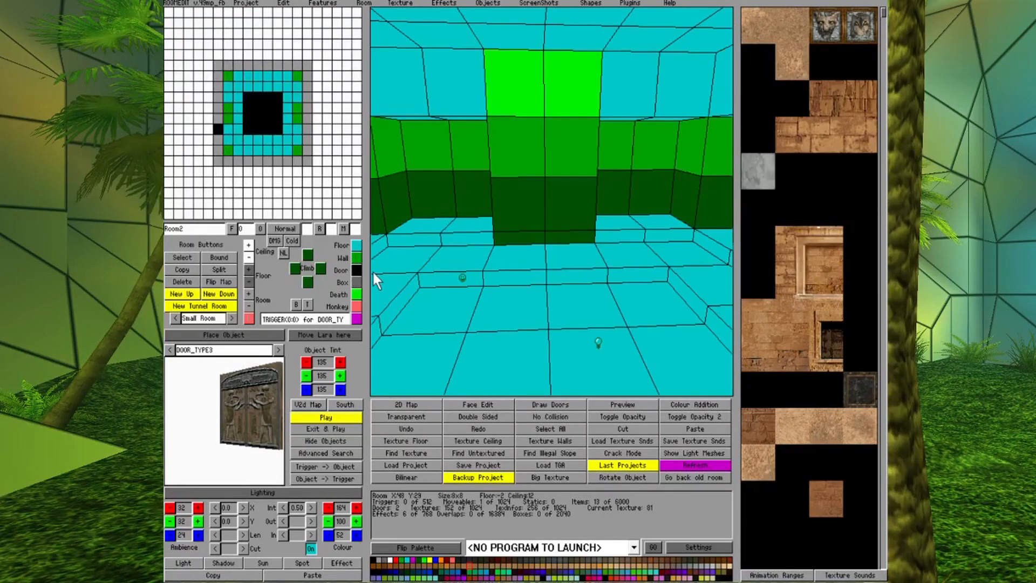
{"action": "key", "text": "Page_Down"}
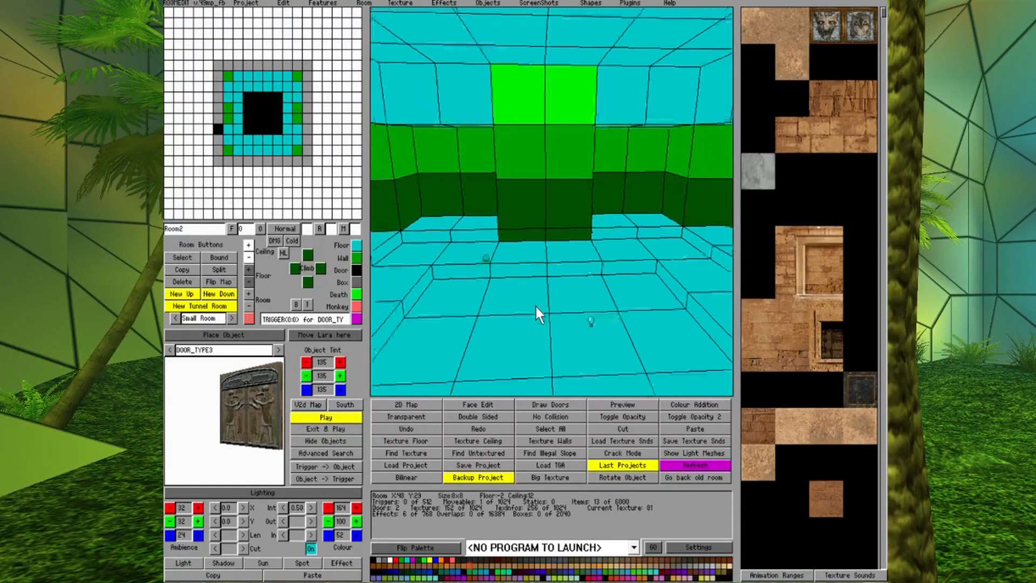
- Turn on Draw Doors in the pool room to display the wooden door of the adjoining tunnel in the doorway
{"action": "key", "text": "Left"}
{"action": "key", "text": "Left"}
{"action": "key", "text": "Page_Up"}
{"action": "key", "text": "Right"}
{"action": "key", "text": "Left"}
{"action": "left_click", "coordinate": [512, 279]}
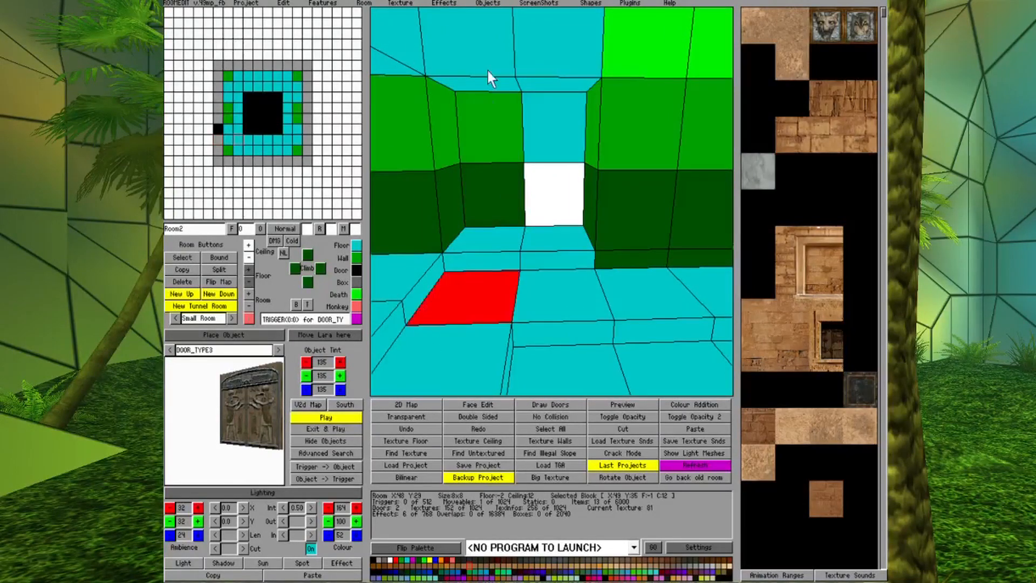
{"action": "left_click", "coordinate": [554, 404]}
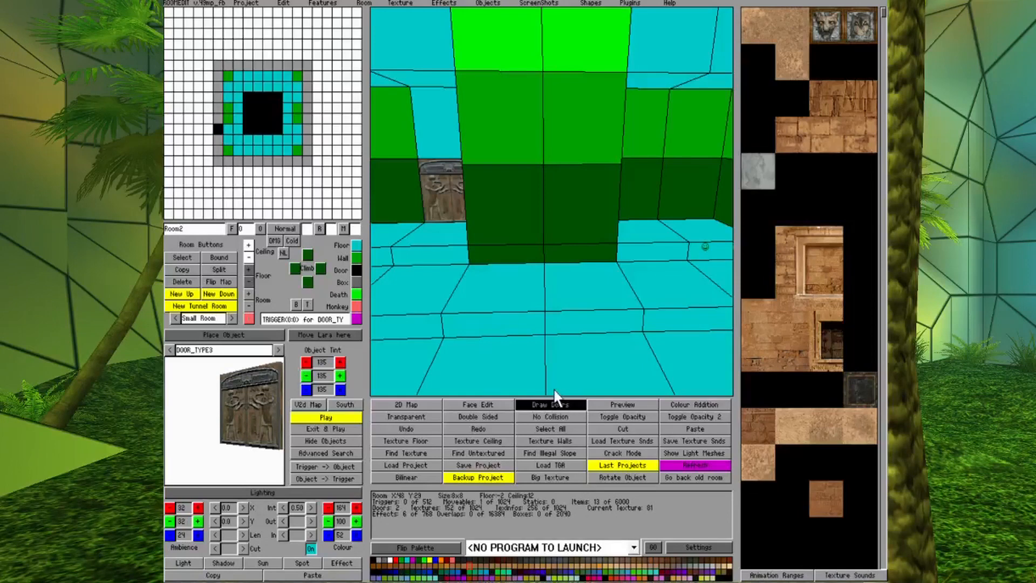
{"action": "mouse_move", "coordinate": [404, 277]}
{"action": "middle_mouse_down"}
{"action": "mouse_move", "coordinate": [432, 274]}
{"action": "mouse_move", "coordinate": [421, 280]}
{"action": "middle_mouse_up"}
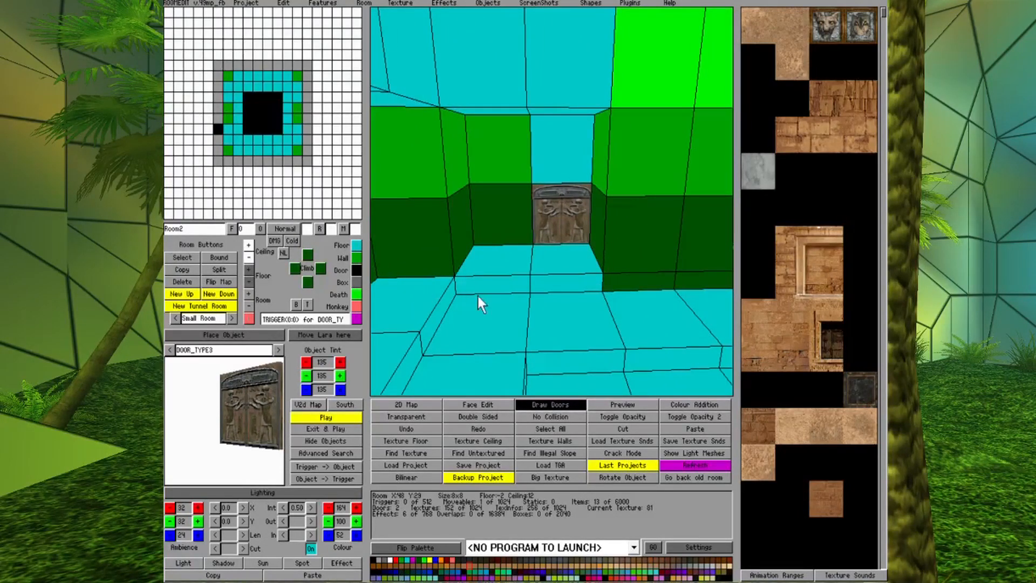
{"action": "left_click", "coordinate": [499, 261]}
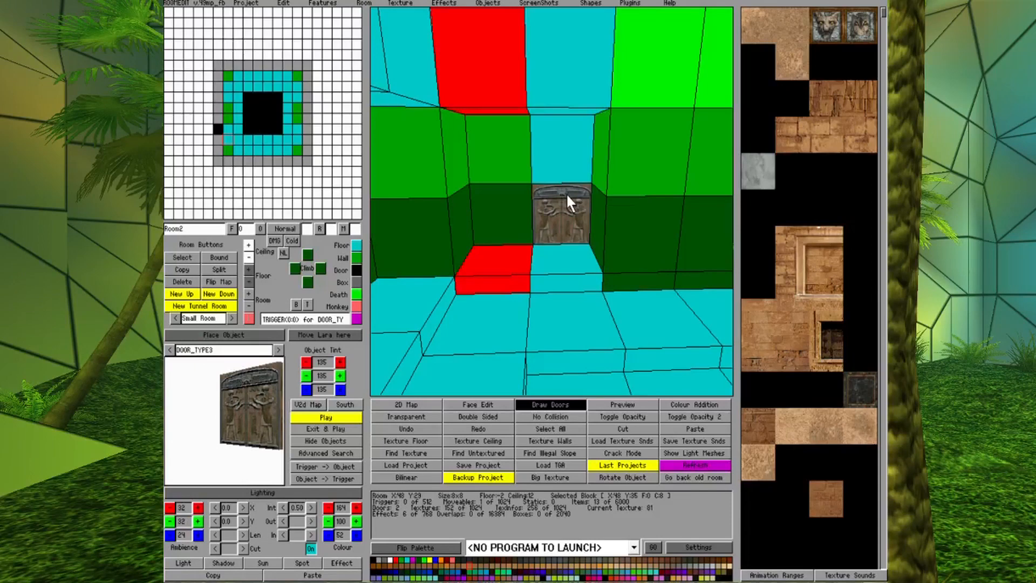
- Go to the tunnel room, select the DOOR_TYPE3 door as the trigger target and return to the pool room
{"action": "left_click", "coordinate": [220, 128]}
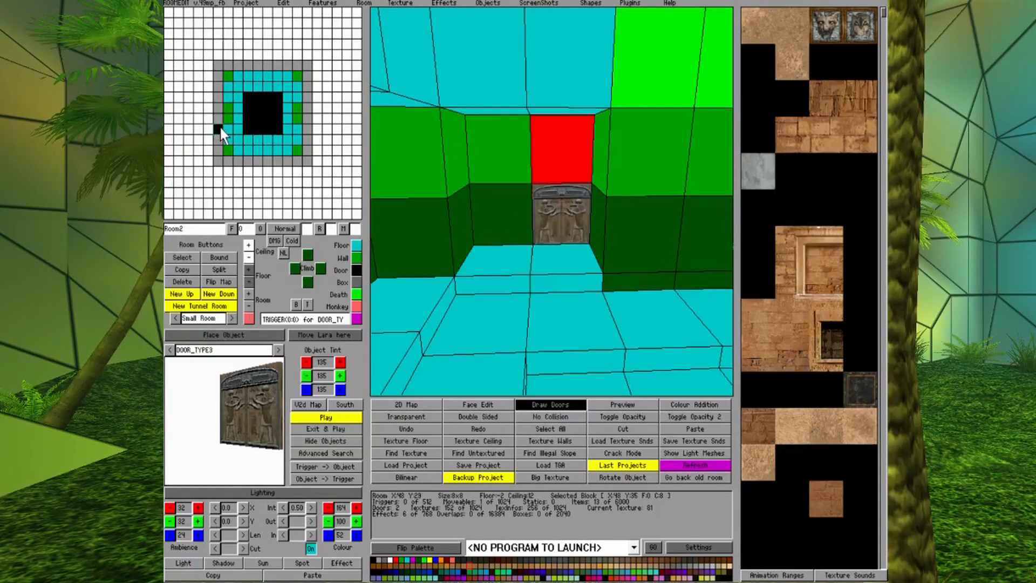
{"action": "right_click", "coordinate": [220, 129]}
{"action": "key", "text": "Page_Down"}
{"action": "key", "text": "Left"}
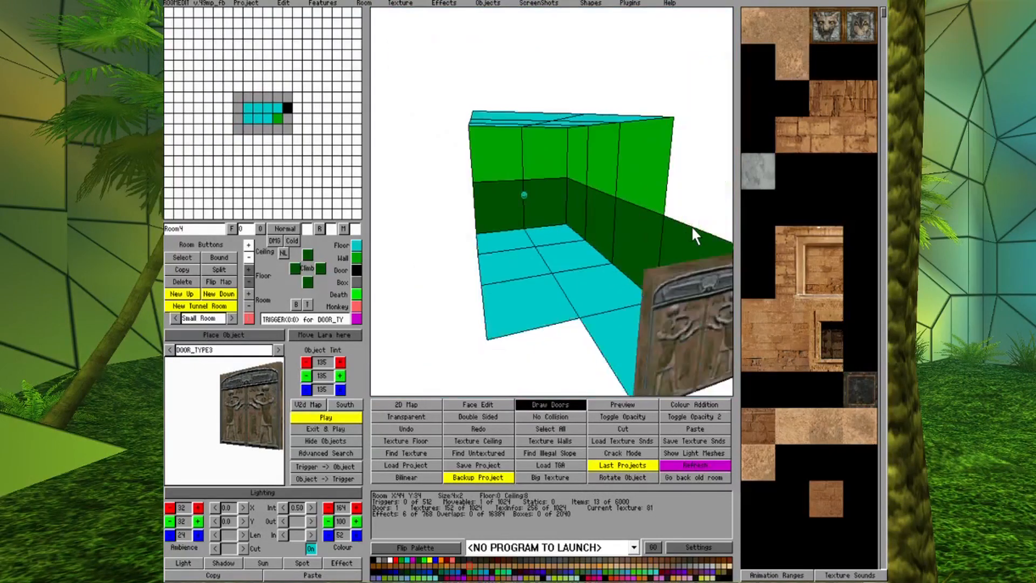
{"action": "left_click", "coordinate": [668, 219]}
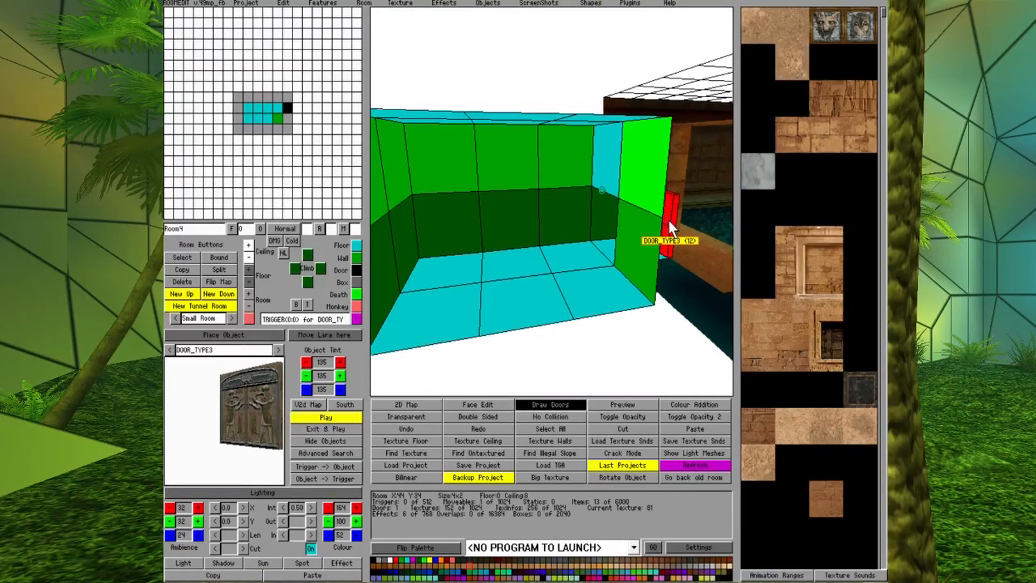
{"action": "left_click", "coordinate": [287, 110]}
{"action": "left_click", "coordinate": [289, 112]}
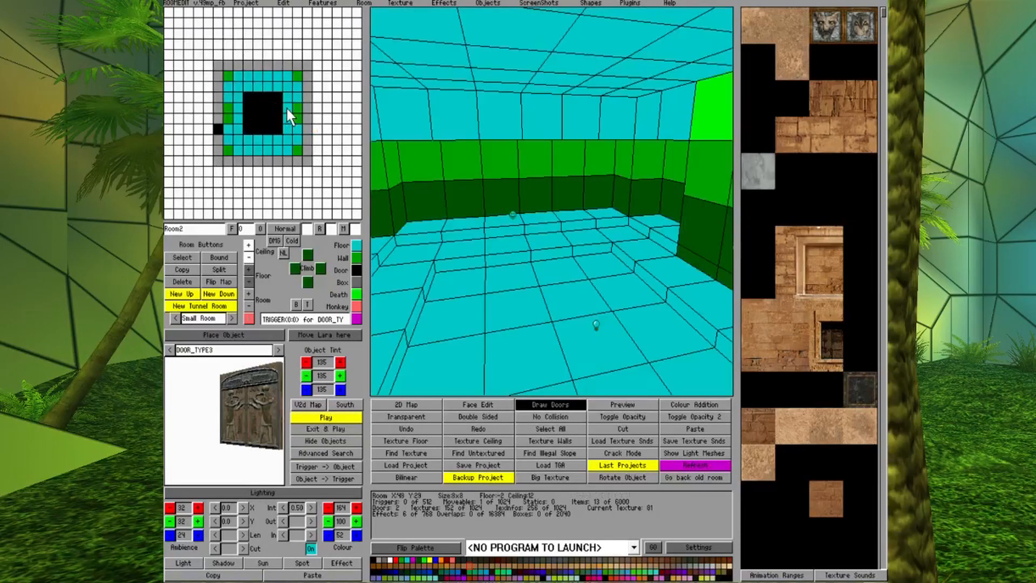
- Add a trigger for the DOOR_TYPE3 door on the pool room floor sector diagonally next to the doorway
{"action": "key", "text": "Page_Down"}
{"action": "key", "text": "Page_Down"}
{"action": "key", "text": "Page_Down"}
{"action": "key", "text": "Page_Down"}
{"action": "key", "text": "Right"}
{"action": "key", "text": "Right"}
{"action": "key", "text": "Right"}
{"action": "key", "text": "Right"}
{"action": "key", "text": "Page_Up"}
{"action": "key", "text": "Page_Up"}
{"action": "key", "text": "Page_Up"}
{"action": "key", "text": "Page_Up"}
{"action": "key", "text": "Page_Up"}
{"action": "key", "text": "Page_Up"}
{"action": "key", "text": "Page_Up"}
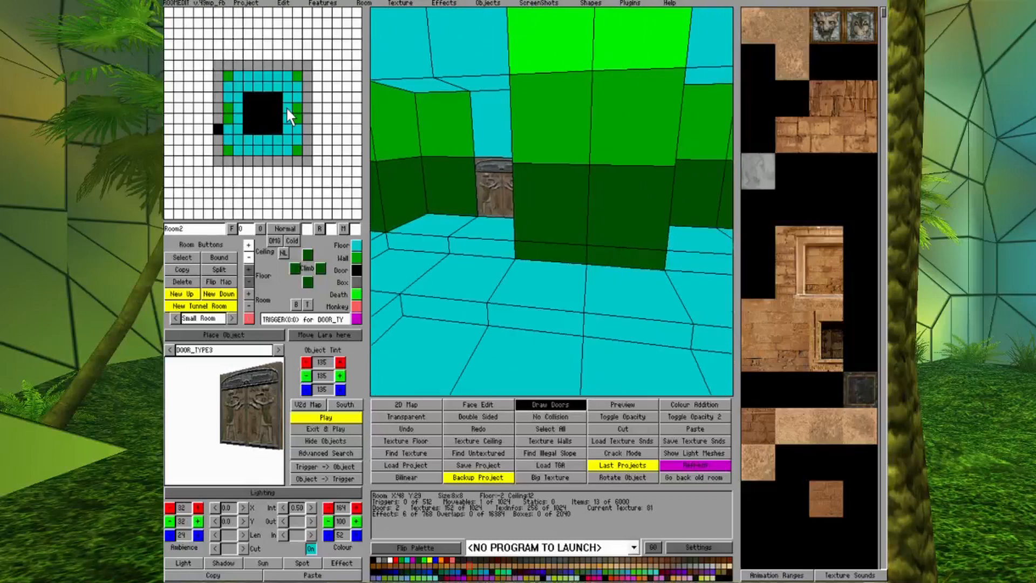
{"action": "key", "text": "Page_Down"}
{"action": "key", "text": "Page_Down"}
{"action": "key", "text": "Page_Down"}
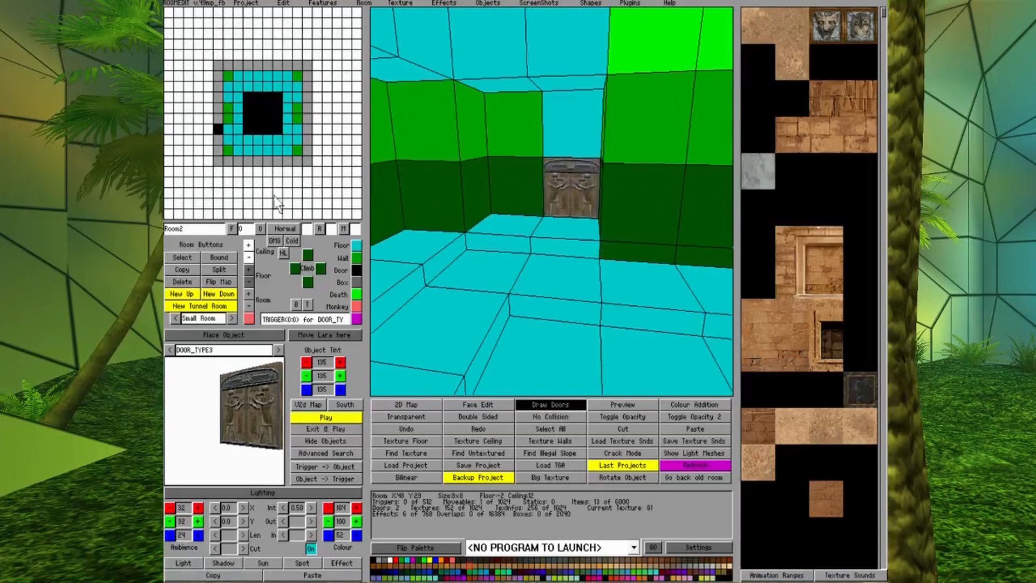
{"action": "left_click", "coordinate": [183, 258]}
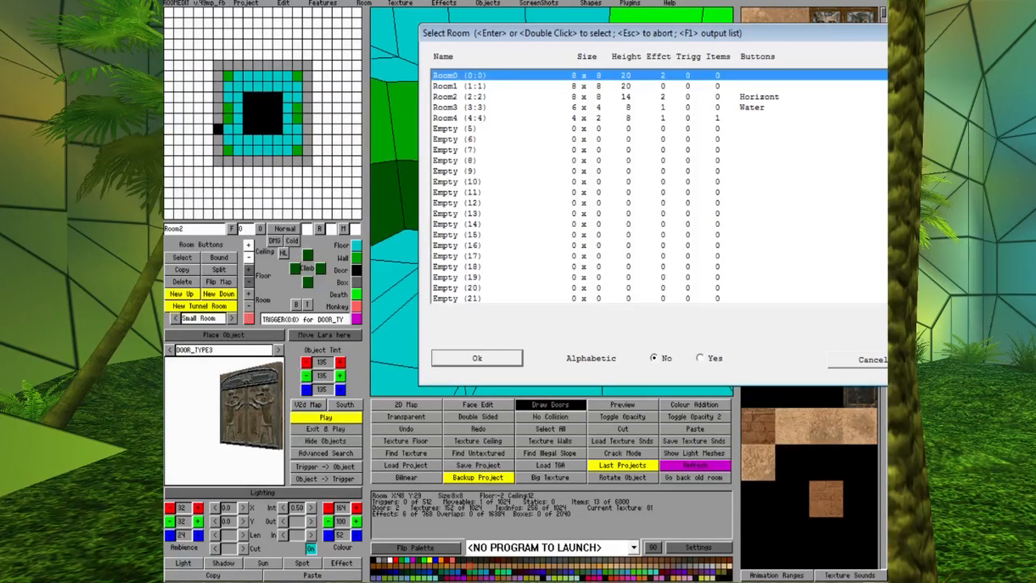
{"action": "key", "text": "Escape"}
{"action": "left_click", "coordinate": [498, 219]}
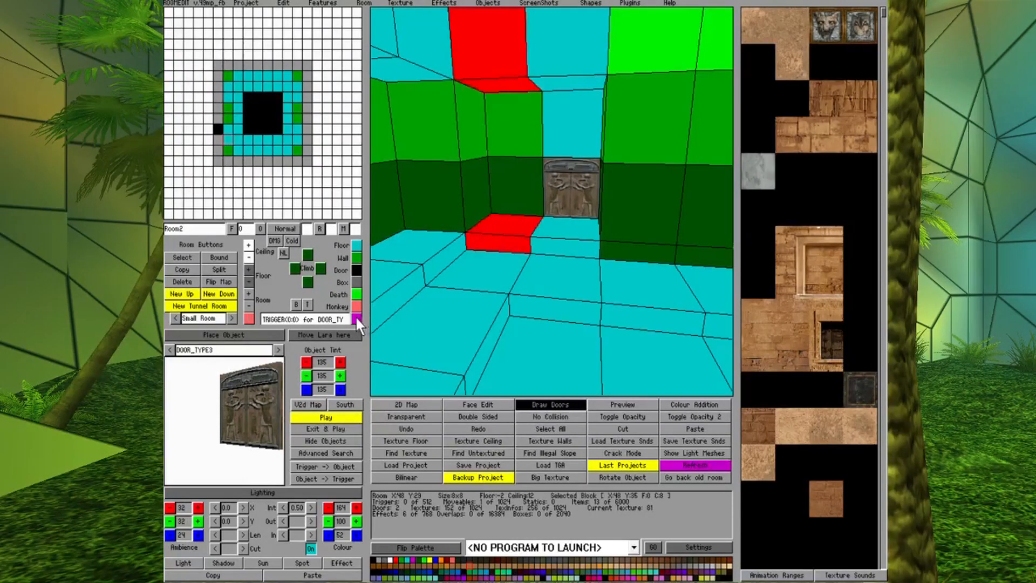
{"action": "left_click", "coordinate": [355, 317]}
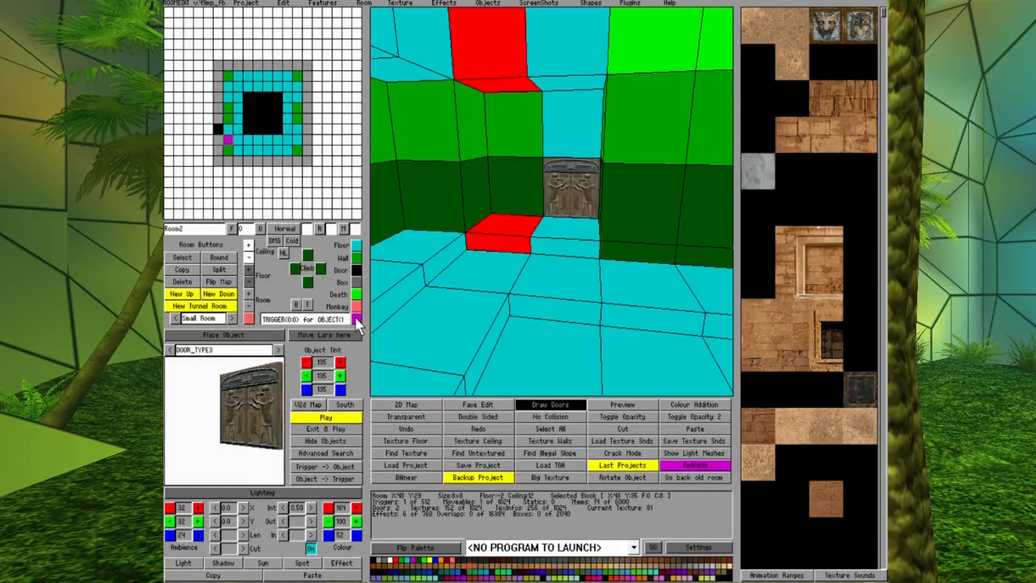
{"action": "left_click", "coordinate": [227, 139]}
{"action": "right_click_drag", "start_coordinate": [627, 287], "coordinate": [568, 267]}
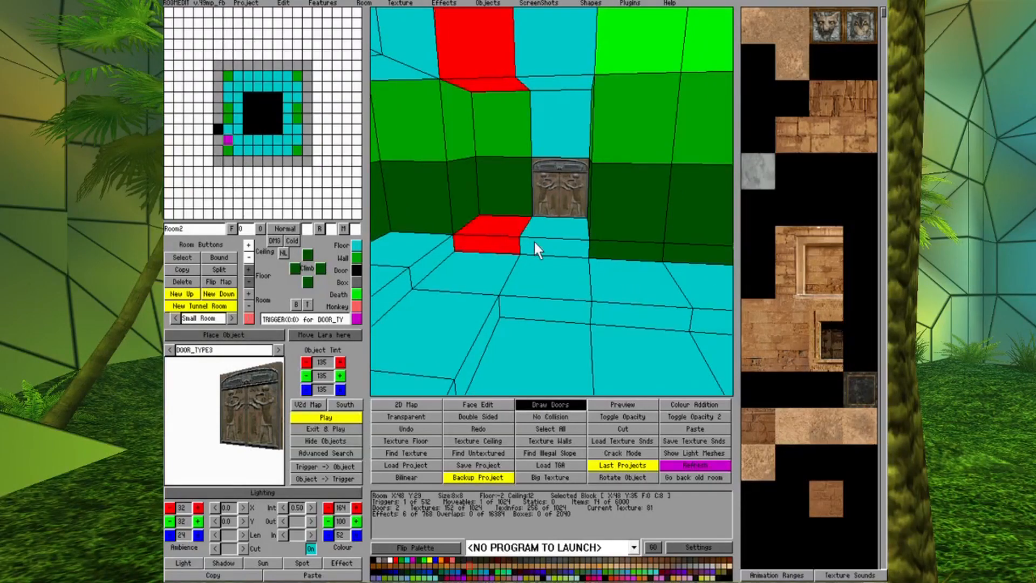
{"action": "left_click", "coordinate": [523, 284]}
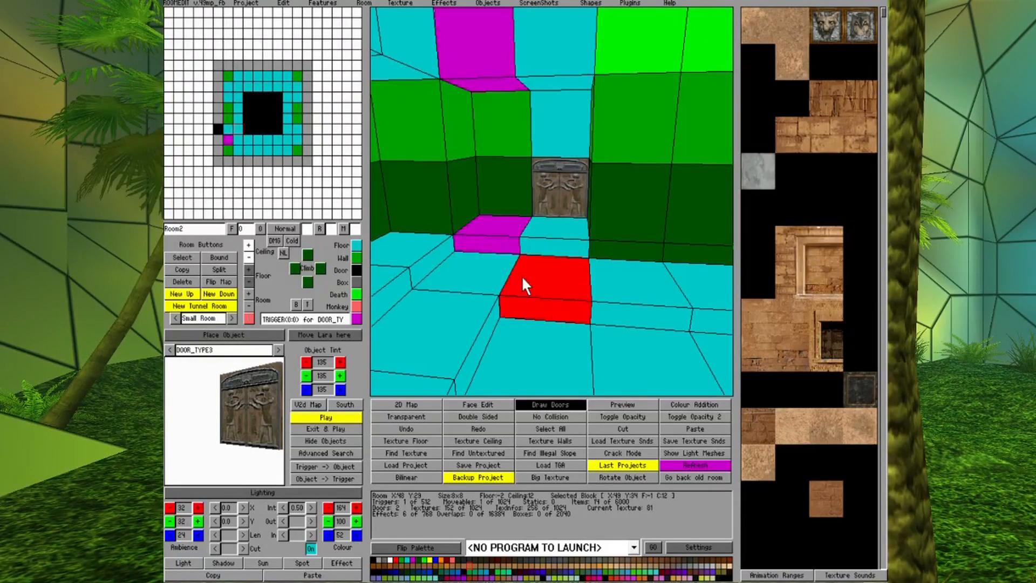
- Choose SWITCH_TYPE2 as the object for placement
{"action": "key", "text": "Page_Down"}
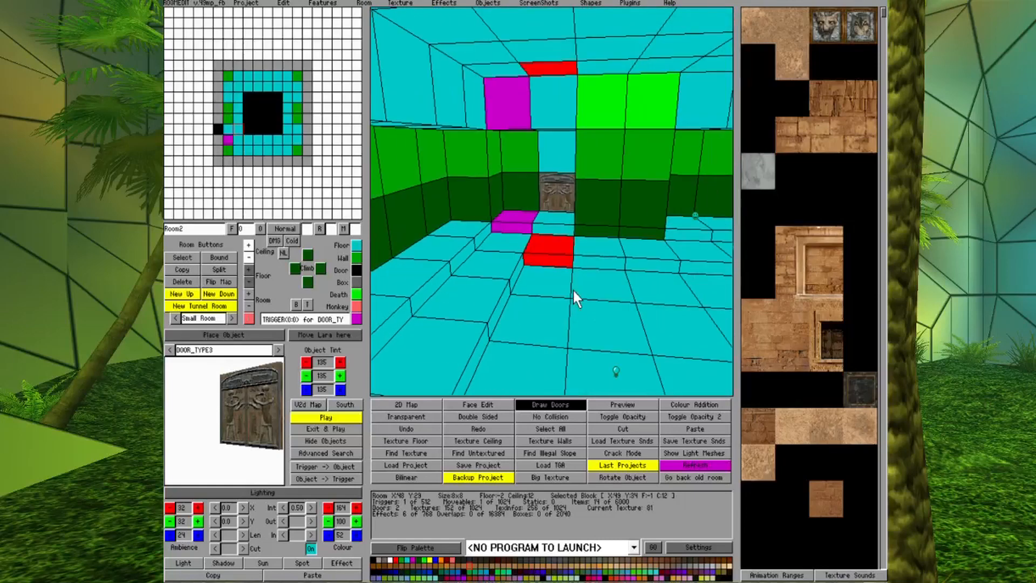
{"action": "key", "text": "Right"}
{"action": "key", "text": "Page_Up"}
{"action": "key", "text": "Left"}
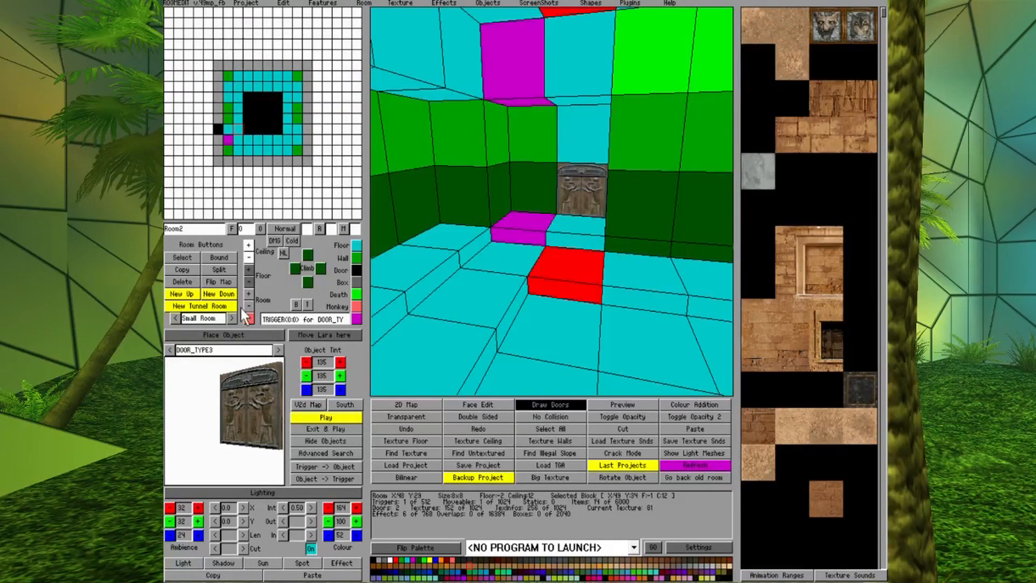
{"action": "left_click", "coordinate": [212, 350]}
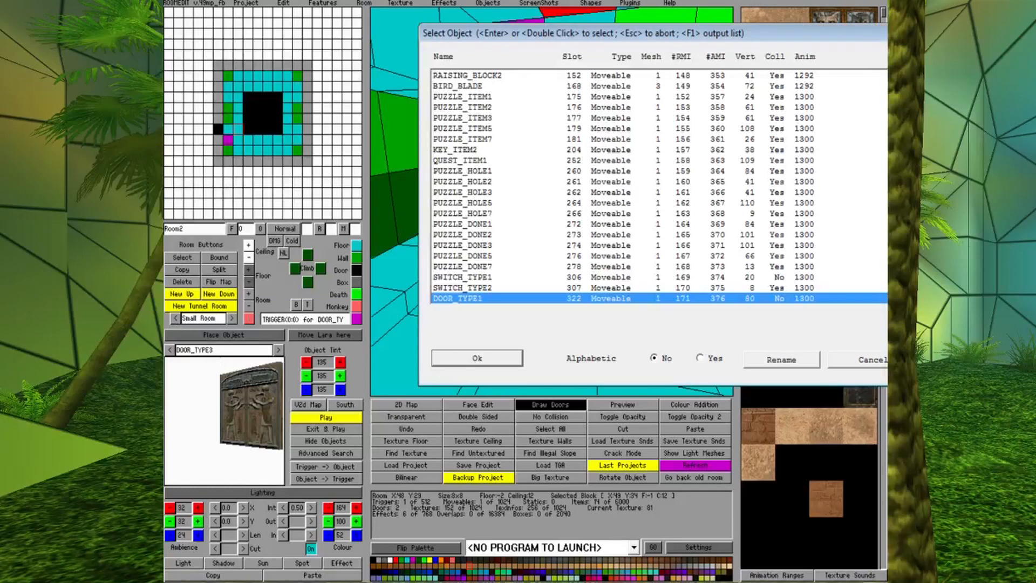
{"action": "left_click", "coordinate": [462, 277]}
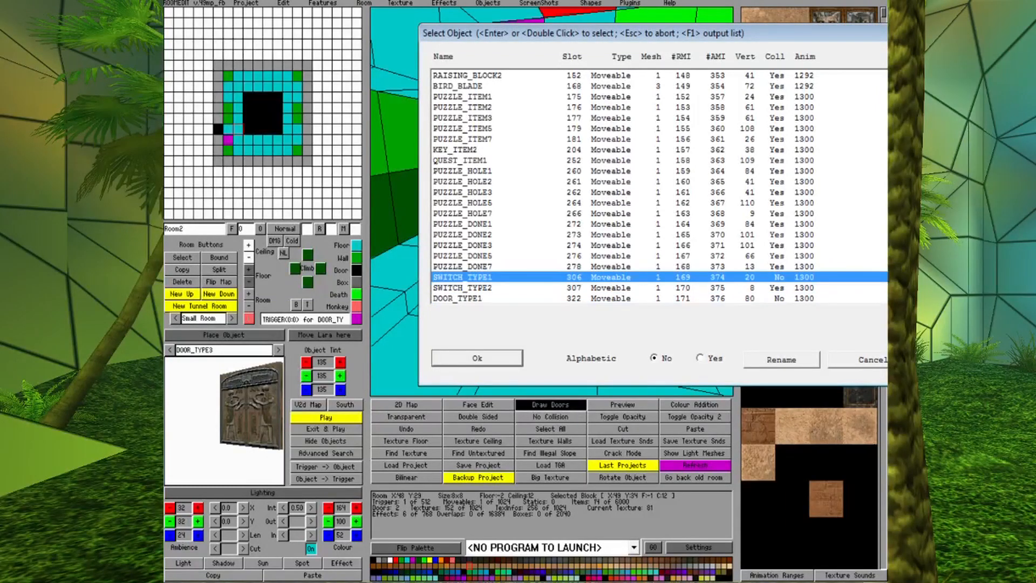
{"action": "left_click", "coordinate": [477, 357]}
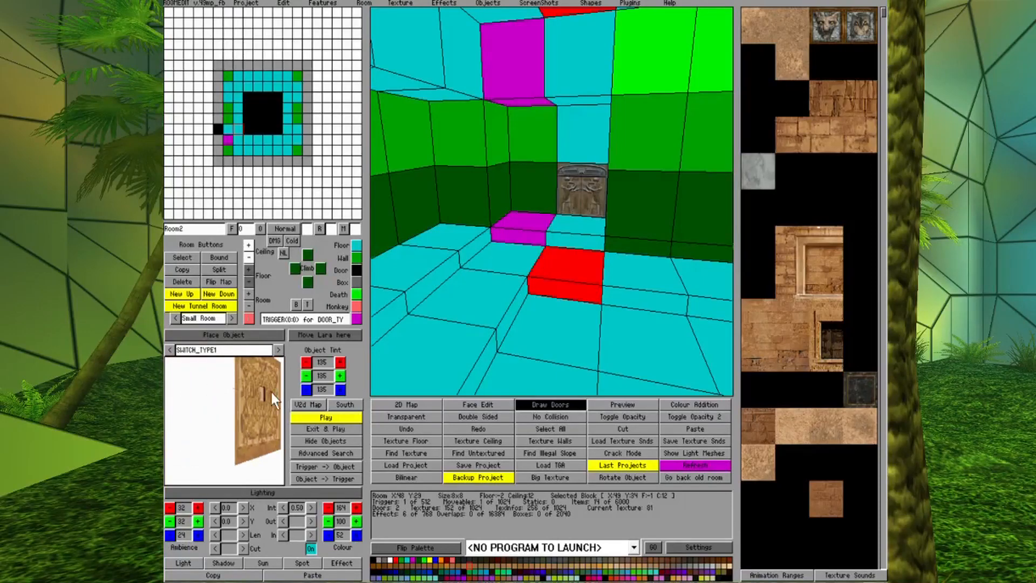
{"action": "left_click", "coordinate": [277, 350]}
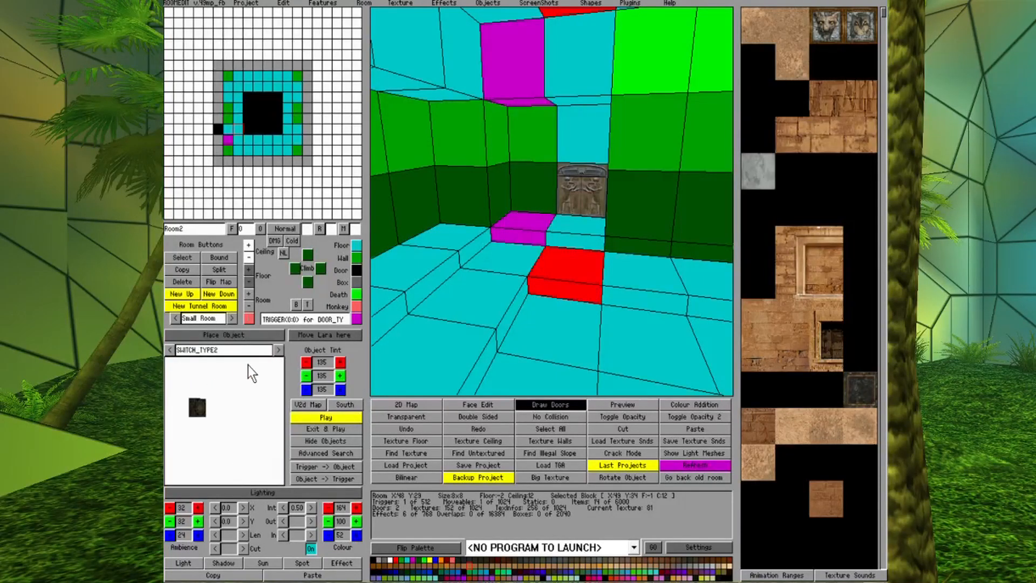
- Place the SWITCH_TYPE2 switch on the door trigger's sector and move it against the wall beside the door
{"action": "left_click", "coordinate": [242, 330]}
{"action": "left_click", "coordinate": [537, 215]}
{"action": "left_click", "coordinate": [520, 196]}
{"action": "left_click", "coordinate": [520, 193]}
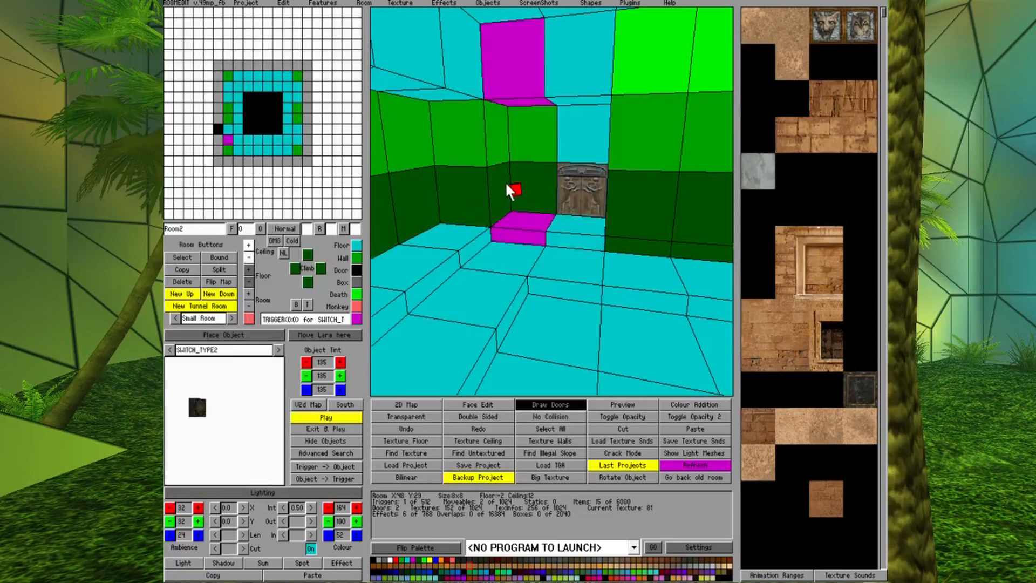
{"action": "left_click", "coordinate": [564, 273]}
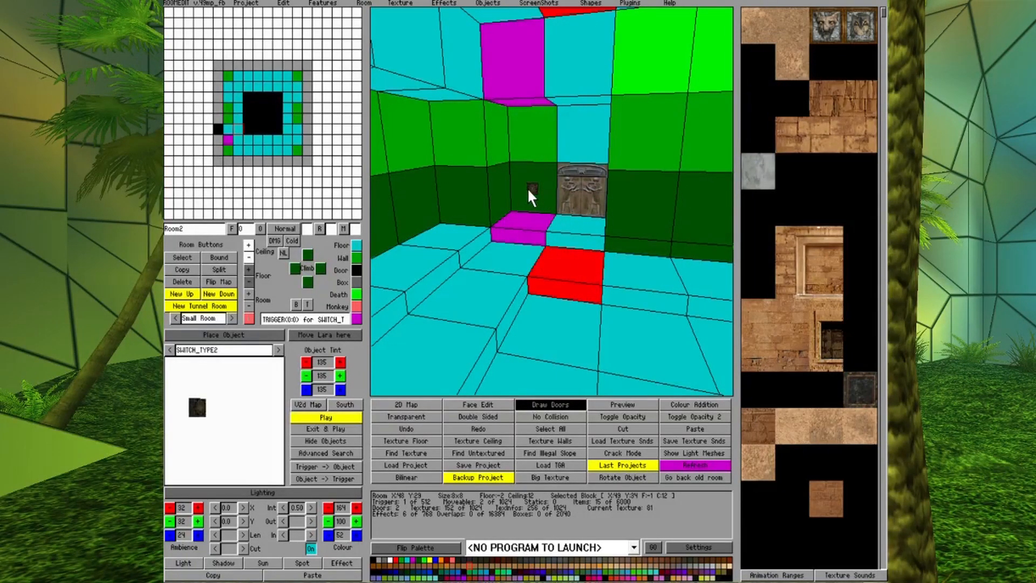
- Add an OBJECT trigger for SWITCH_TYPE2 with activation mode SWITCH to the sector in front of the switch
{"action": "left_click", "coordinate": [530, 189]}
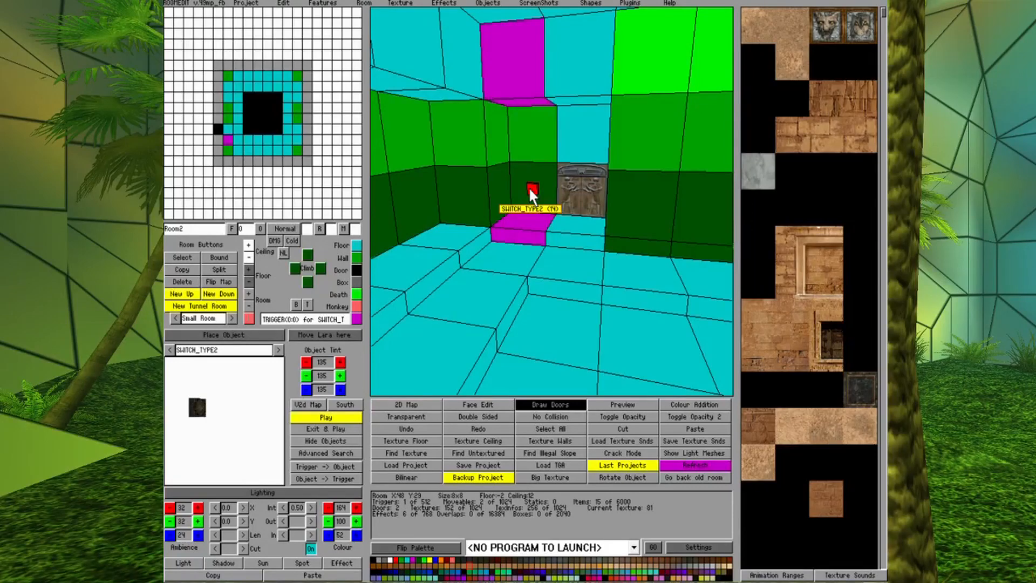
{"action": "left_click", "coordinate": [522, 221]}
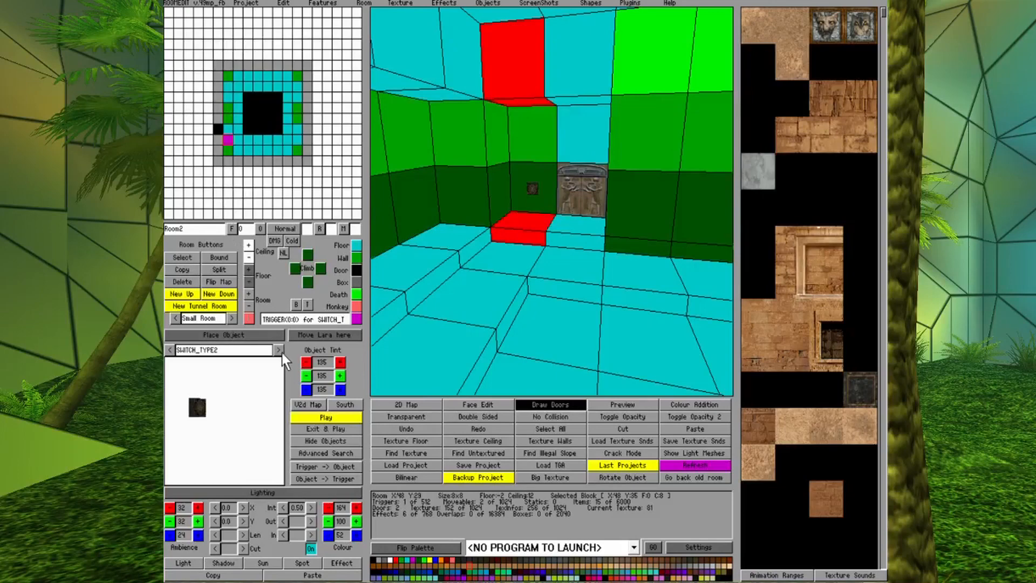
{"action": "left_click", "coordinate": [313, 319]}
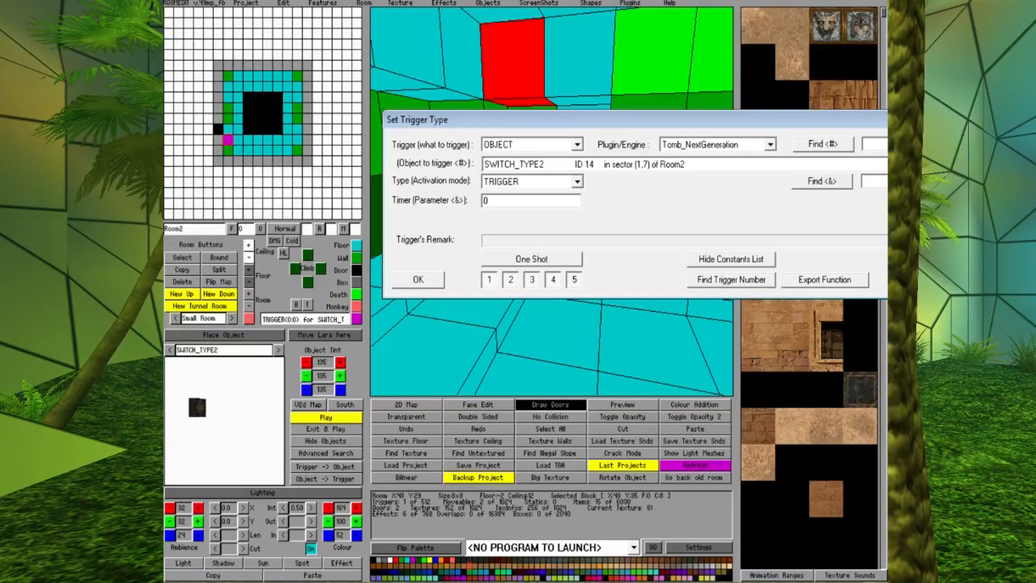
{"action": "left_click_drag", "start_coordinate": [594, 119], "coordinate": [521, 123]}
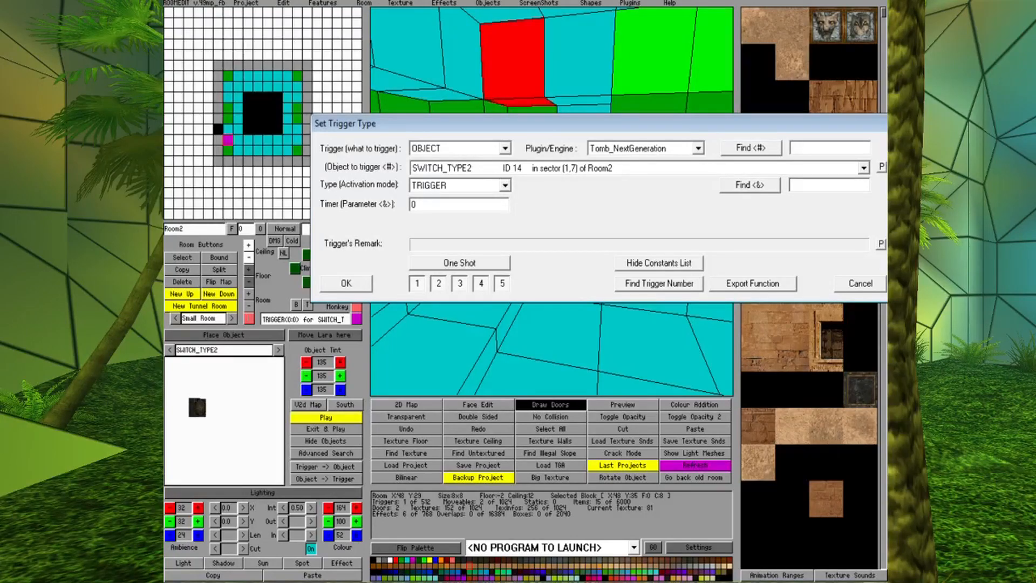
{"action": "left_click", "coordinate": [505, 185]}
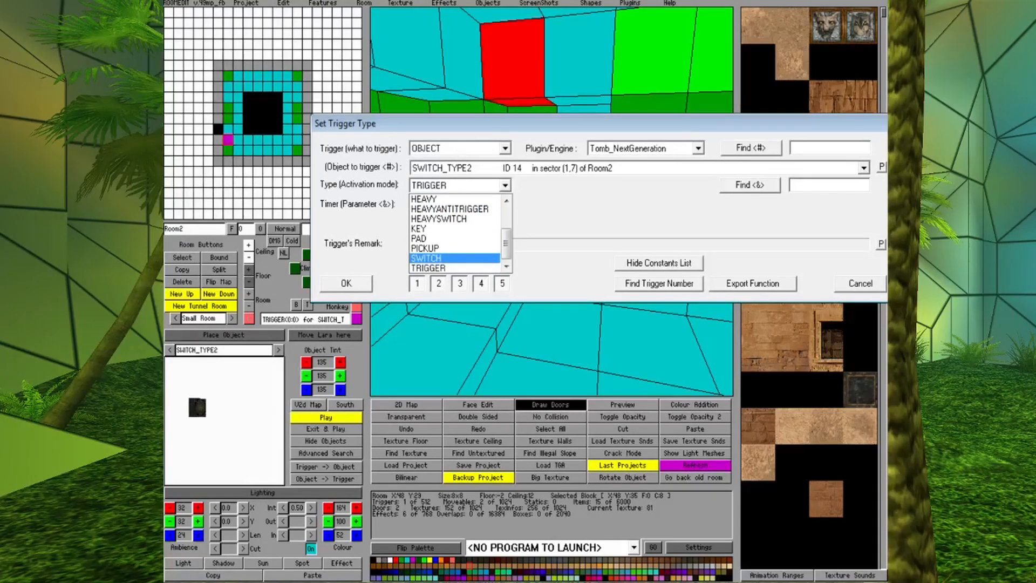
{"action": "left_click", "coordinate": [427, 258]}
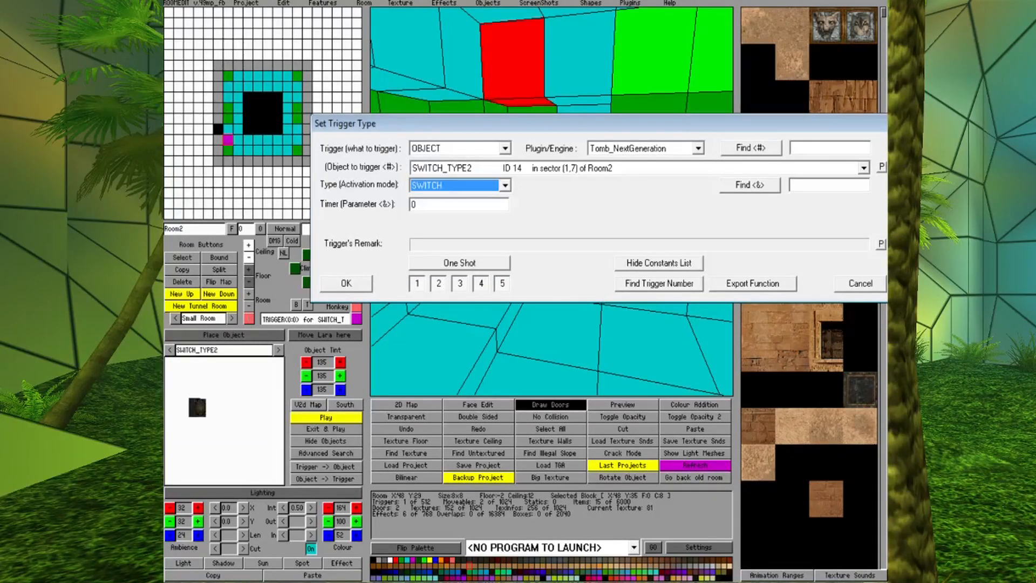
{"action": "left_click", "coordinate": [361, 279]}
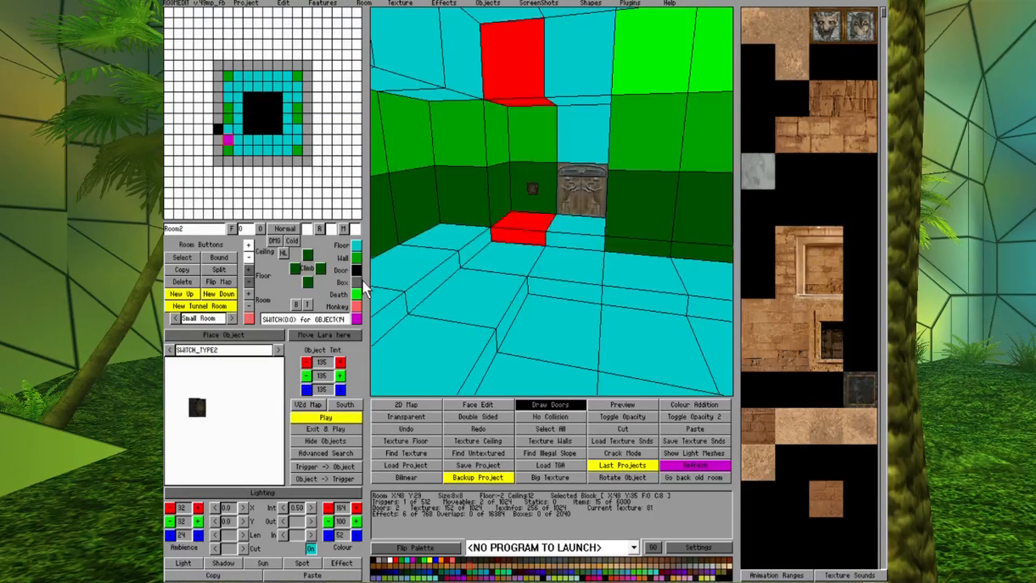
{"action": "left_click", "coordinate": [354, 319]}
- Check the switch object and the triggers stored on its sector beside the door
{"action": "mouse_move", "coordinate": [228, 141]}
{"action": "left_click", "coordinate": [225, 140]}
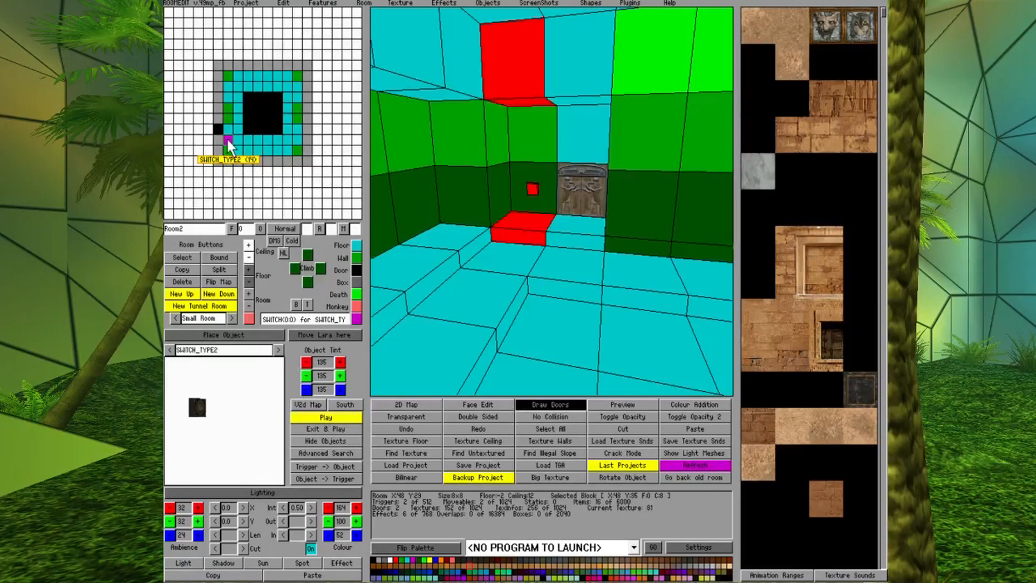
{"action": "left_click", "coordinate": [226, 140]}
{"action": "left_click", "coordinate": [226, 139]}
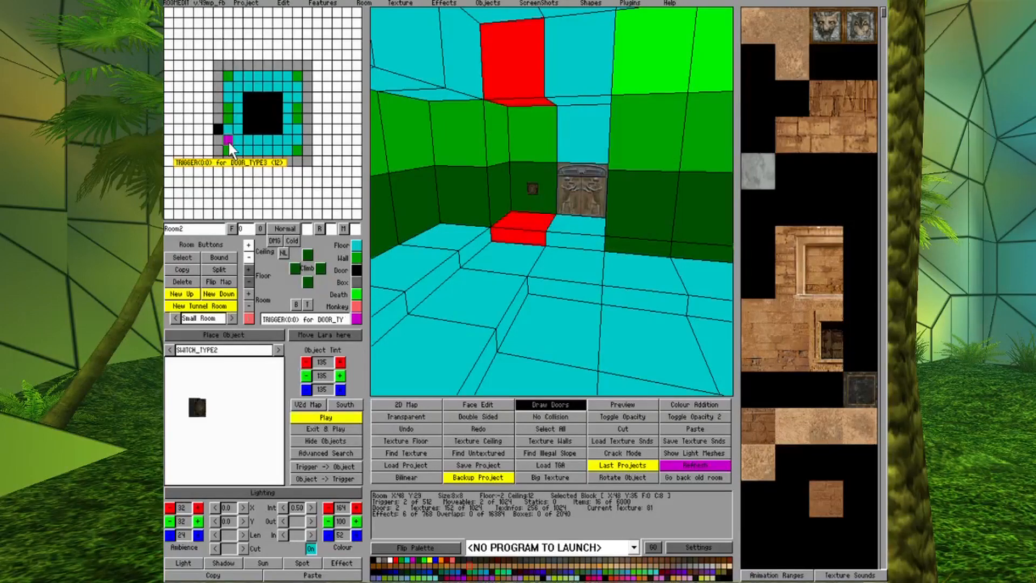
{"action": "left_click", "coordinate": [572, 273]}
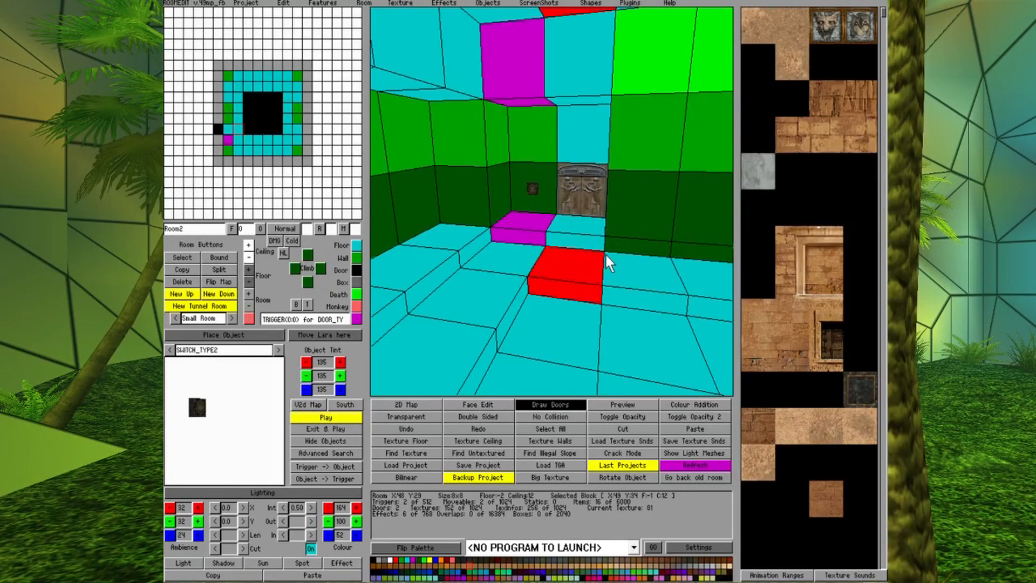
{"action": "left_click", "coordinate": [533, 188]}
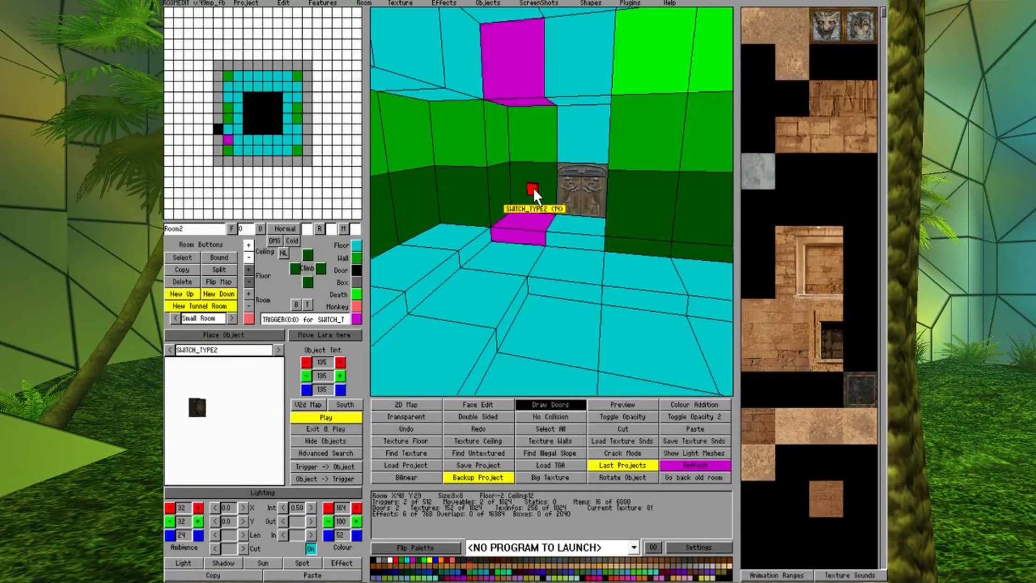
{"action": "left_click", "coordinate": [555, 236]}
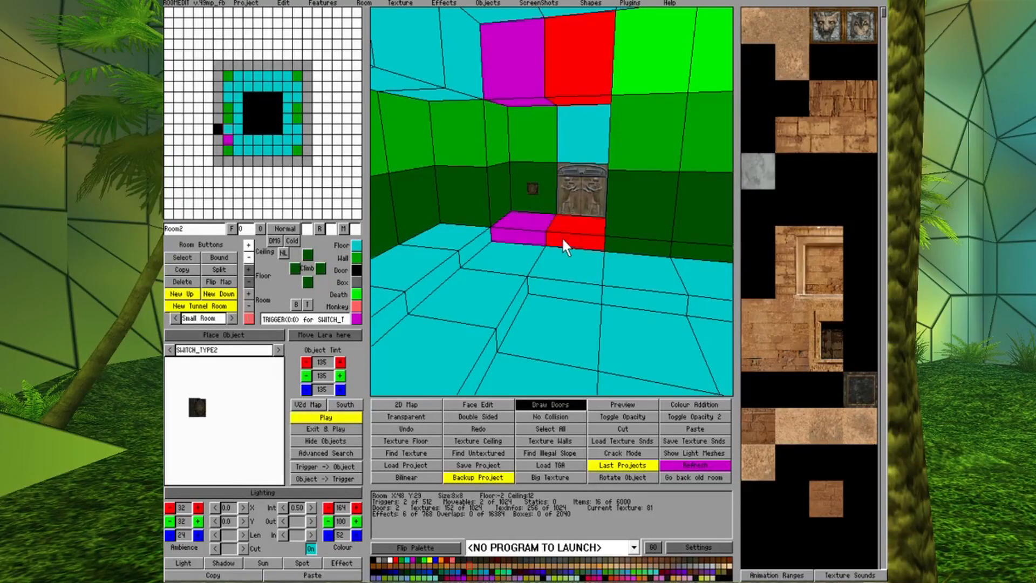
- Copy the small tunnel room (Room4) on the map and position the copy against the pool room, north of the original tunnel
{"action": "left_click", "coordinate": [530, 187]}
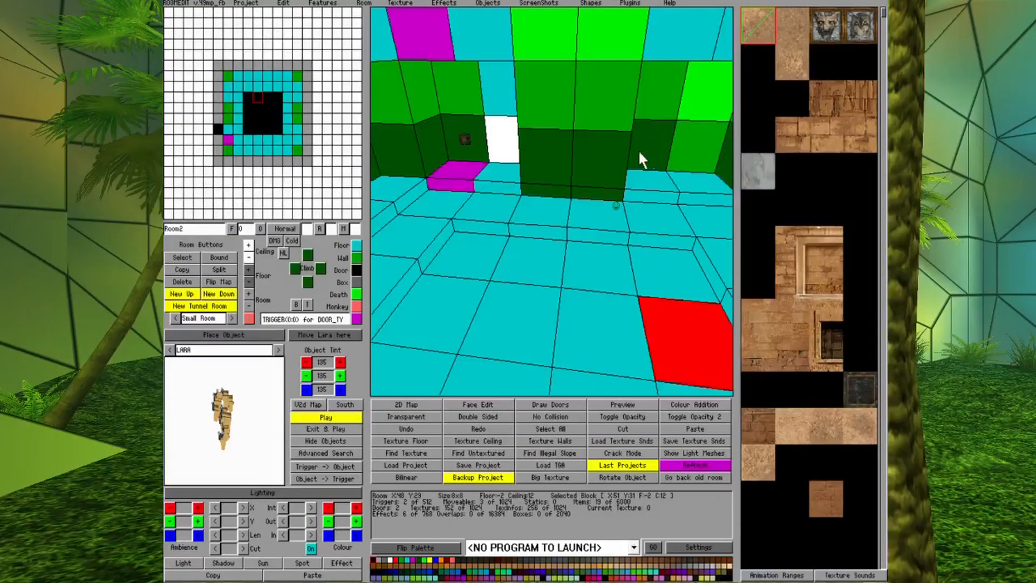
{"action": "left_click", "coordinate": [397, 404]}
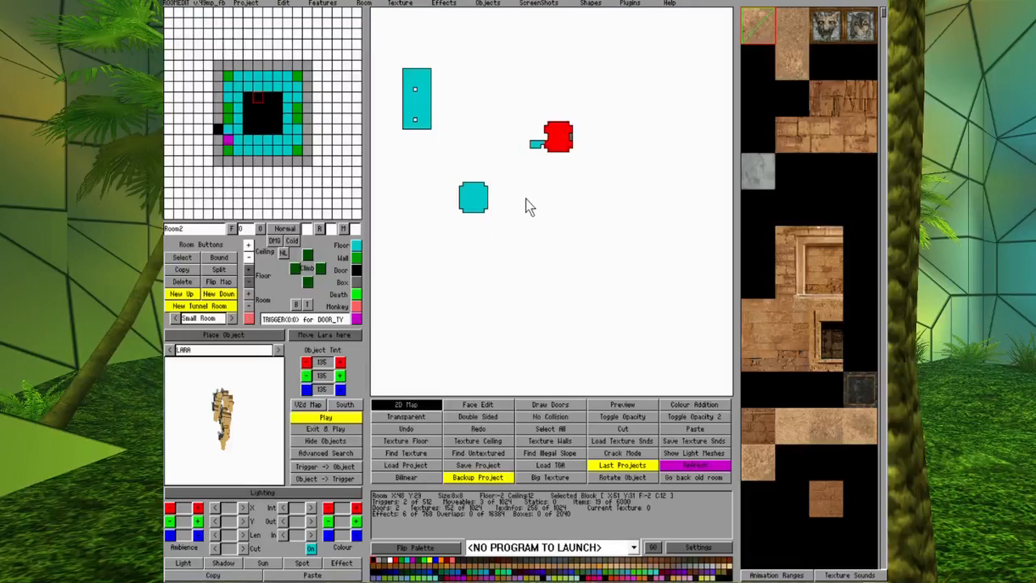
{"action": "left_click", "coordinate": [536, 146]}
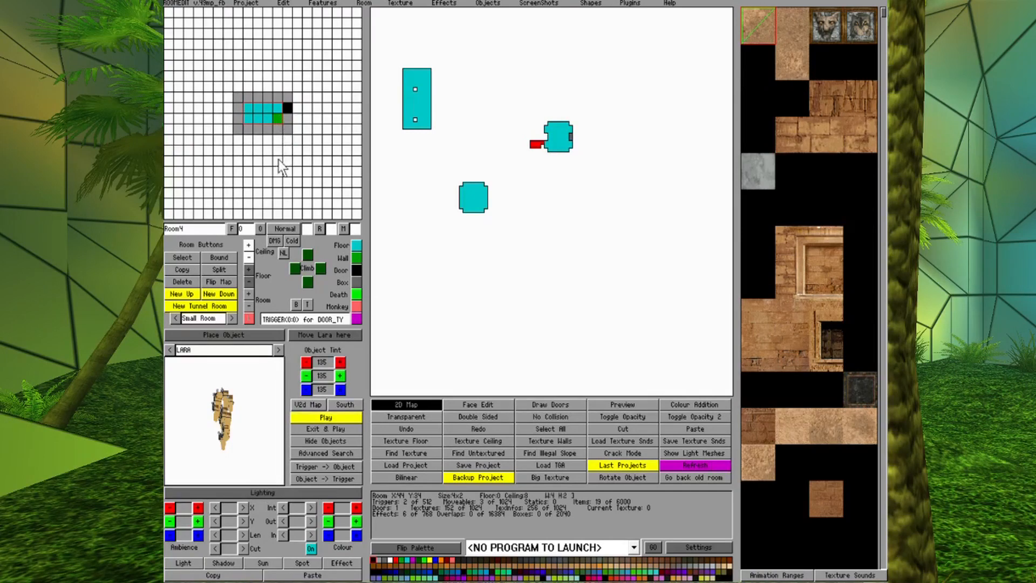
{"action": "left_click", "coordinate": [188, 269]}
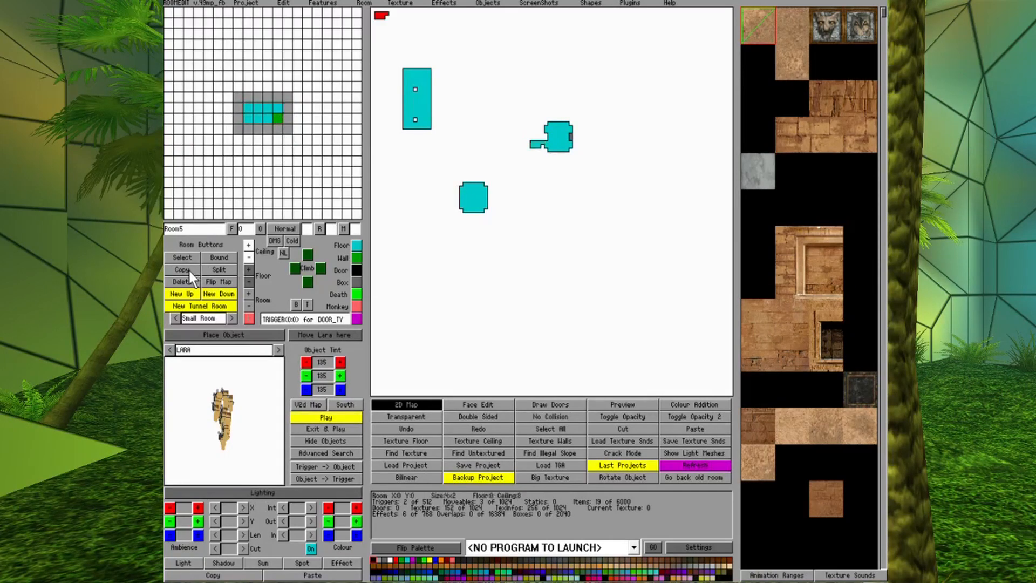
{"action": "left_click_drag", "start_coordinate": [378, 15], "coordinate": [533, 126]}
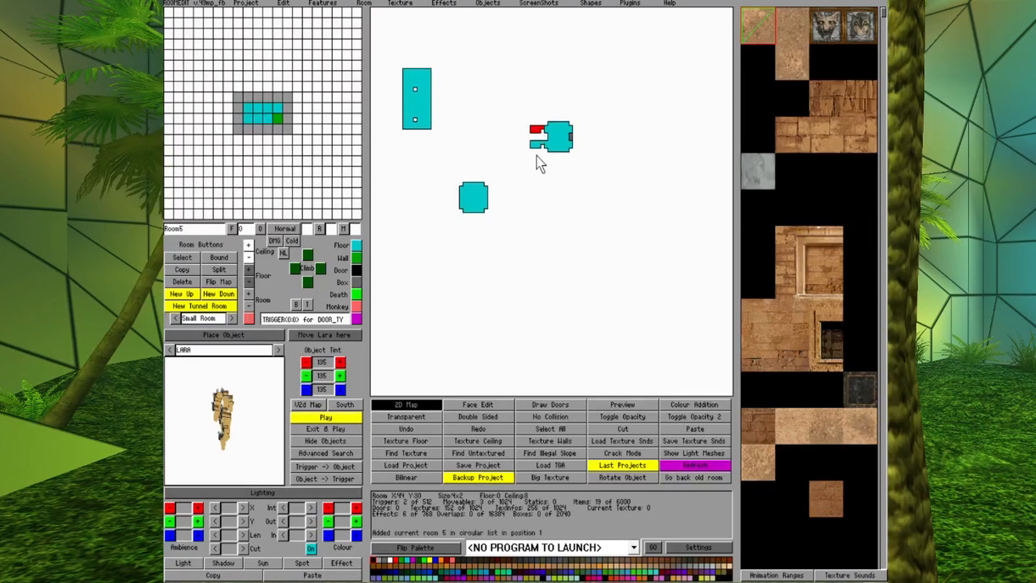
- Create a door between the copied tunnel and the pool room, and show the connected rooms in the 3D view
{"action": "left_click", "coordinate": [287, 109]}
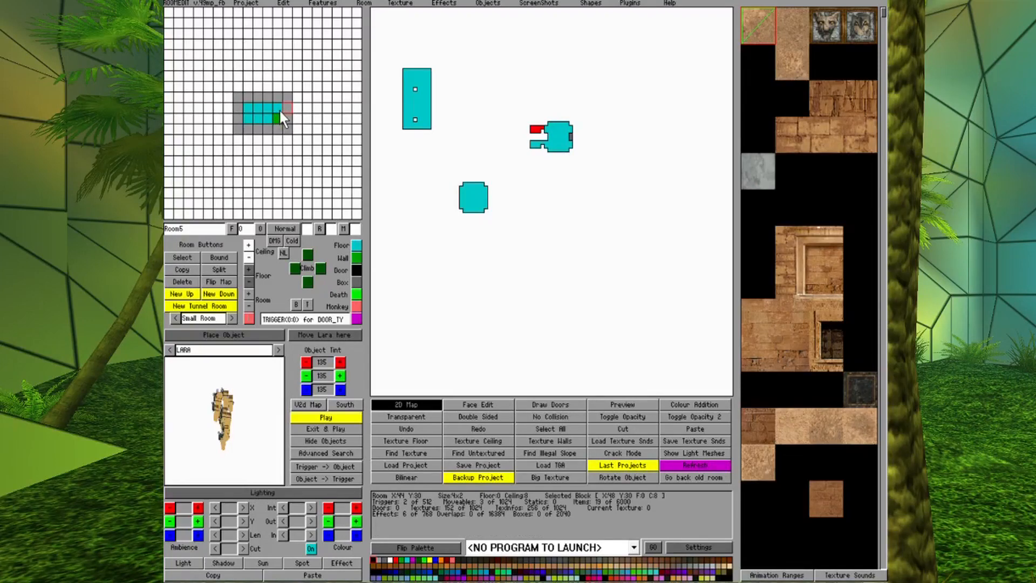
{"action": "left_click", "coordinate": [355, 267]}
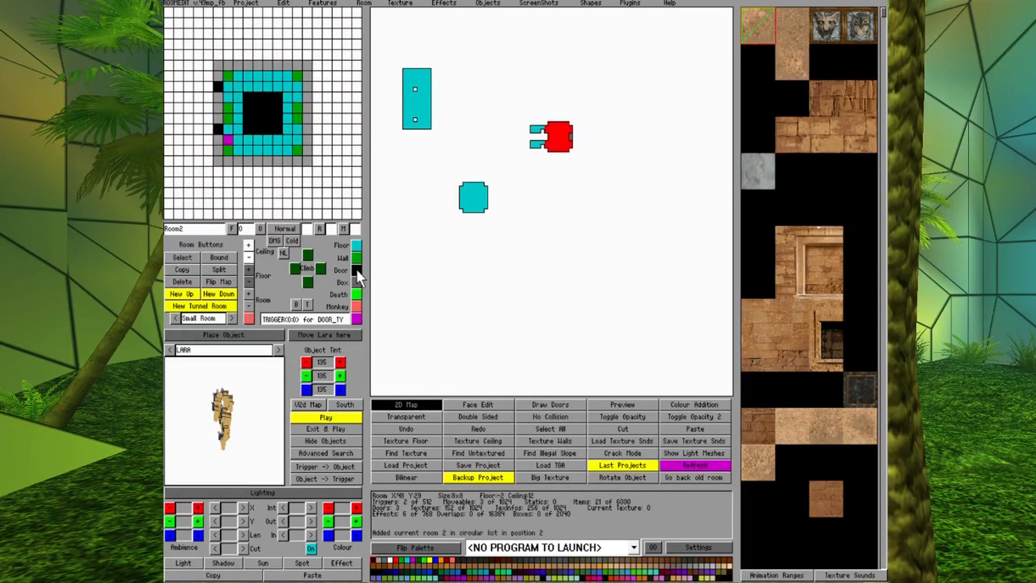
{"action": "left_click", "coordinate": [416, 407]}
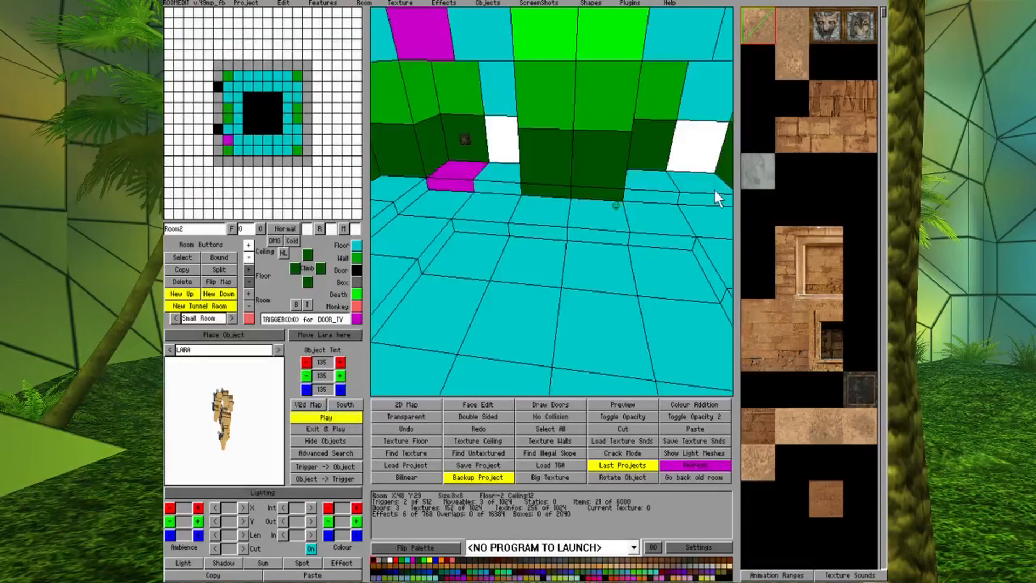
{"action": "left_click", "coordinate": [529, 403]}
{"action": "key", "text": "Down"}
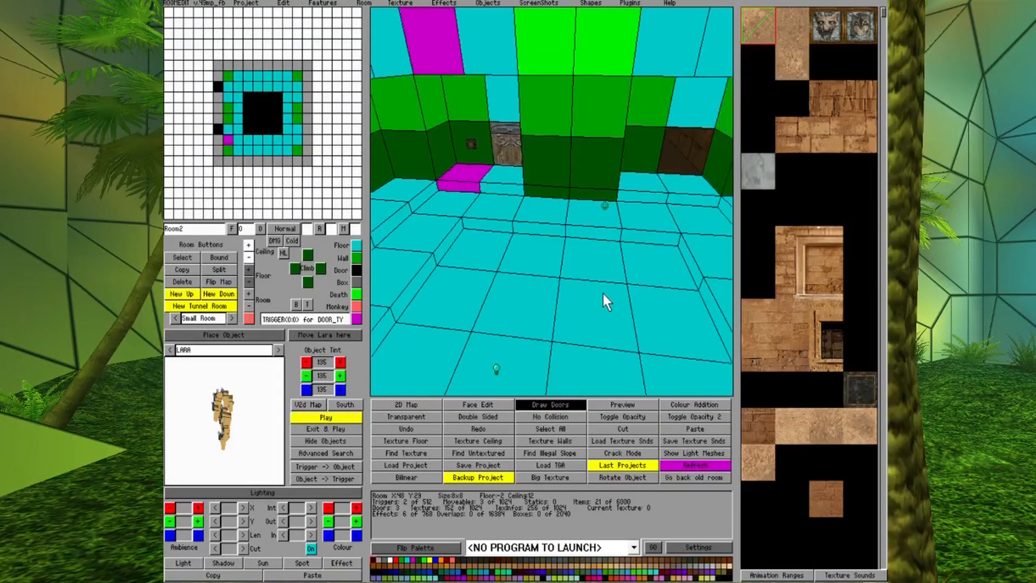
{"action": "key", "text": "Right"}
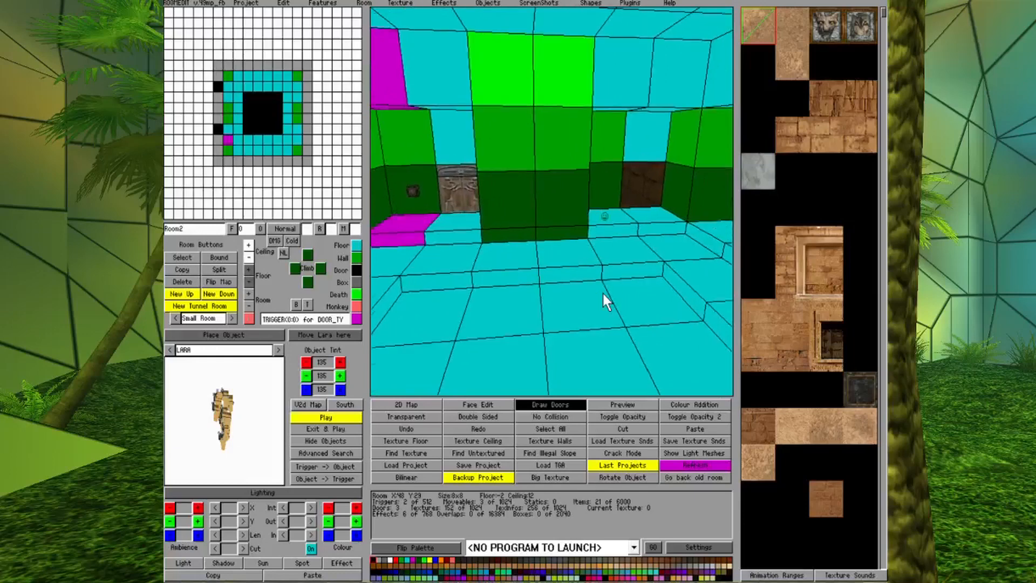
- Go through the new door into Room5 and examine the copied tunnel's wall and floor textures in the lit view
{"action": "left_click", "coordinate": [215, 87]}
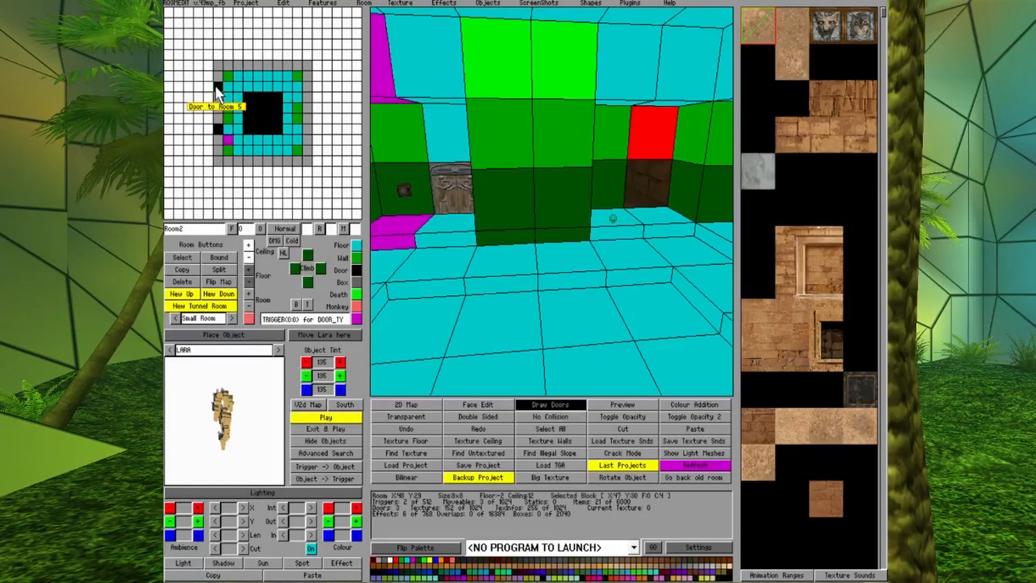
{"action": "left_click", "coordinate": [215, 86]}
{"action": "key", "text": "Right"}
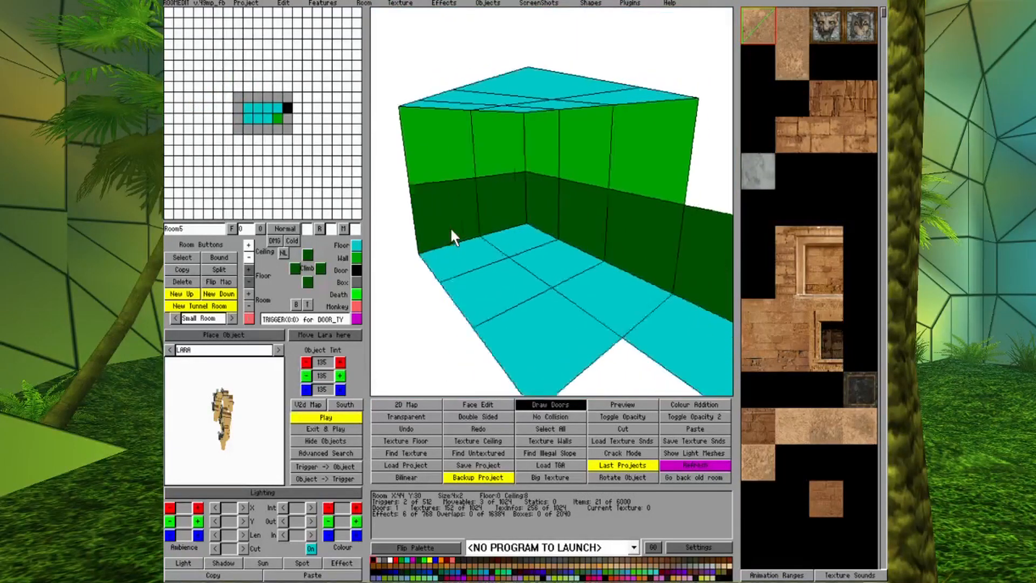
{"action": "key", "text": "Tab"}
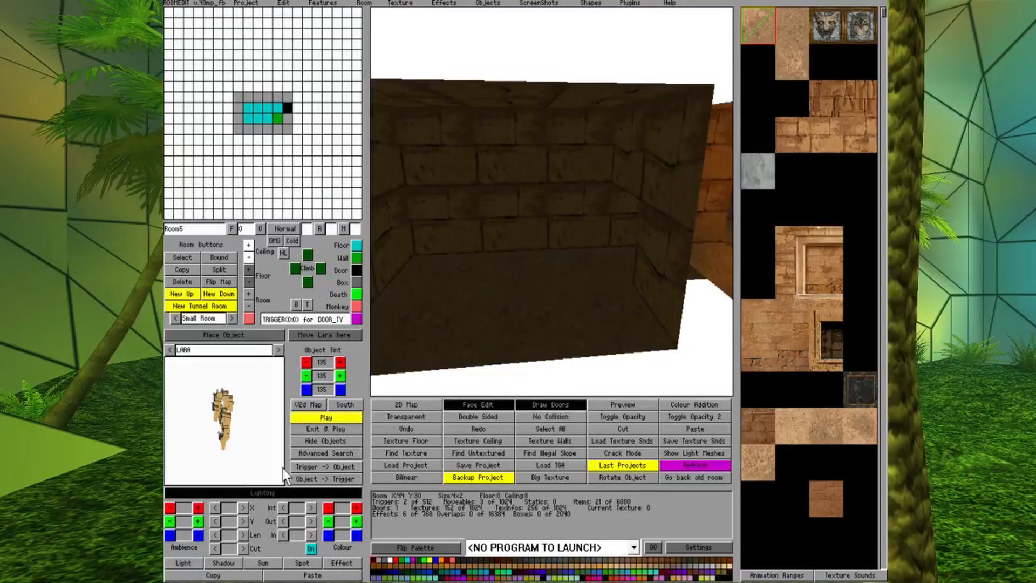
{"action": "key", "text": "Right"}
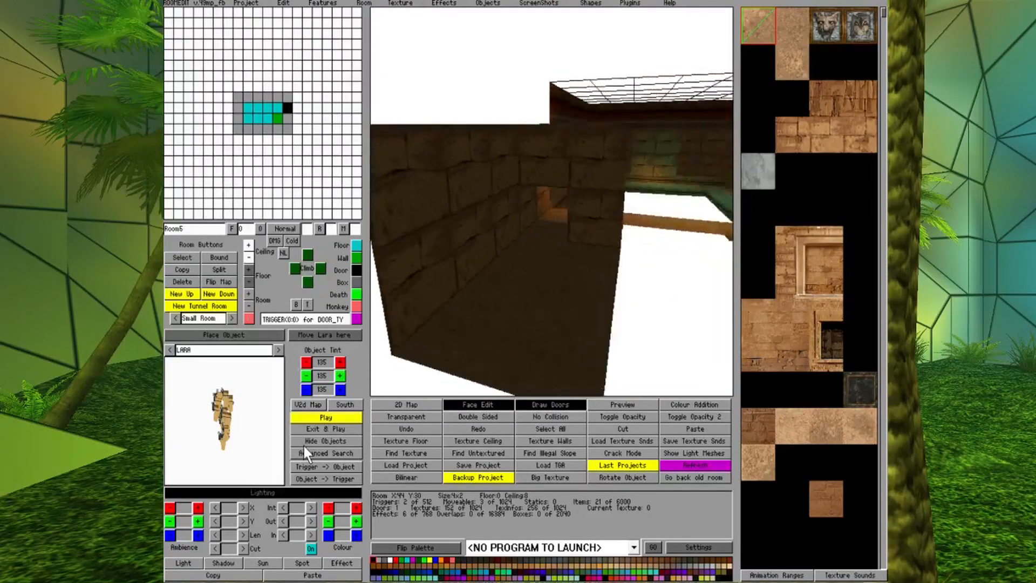
{"action": "key", "text": "Right"}
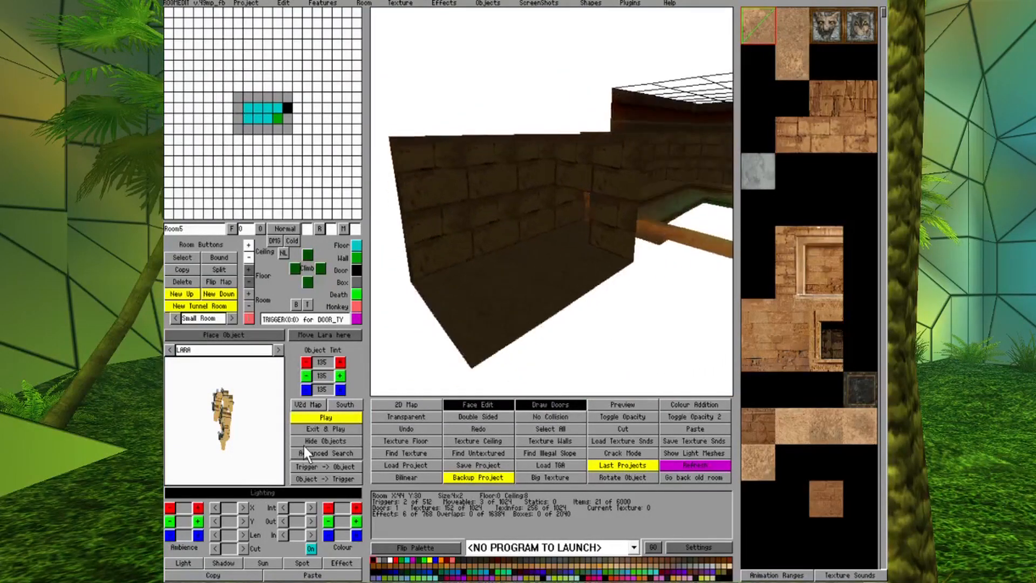
{"action": "key", "text": "Right"}
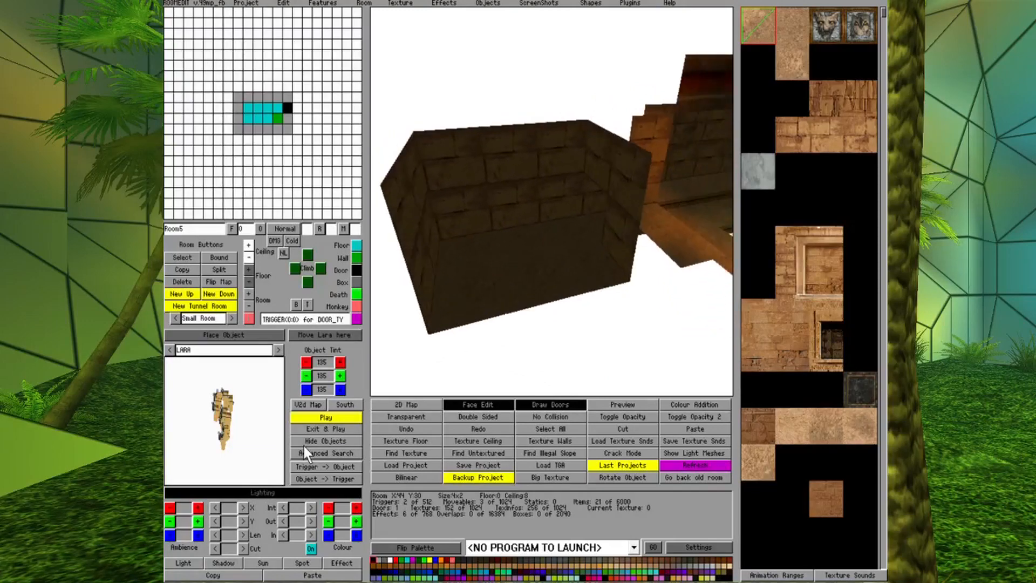
- Add a light to Room5, raise it to mid-wall height and set its colour to 164, 120, 68
{"action": "left_click", "coordinate": [484, 402]}
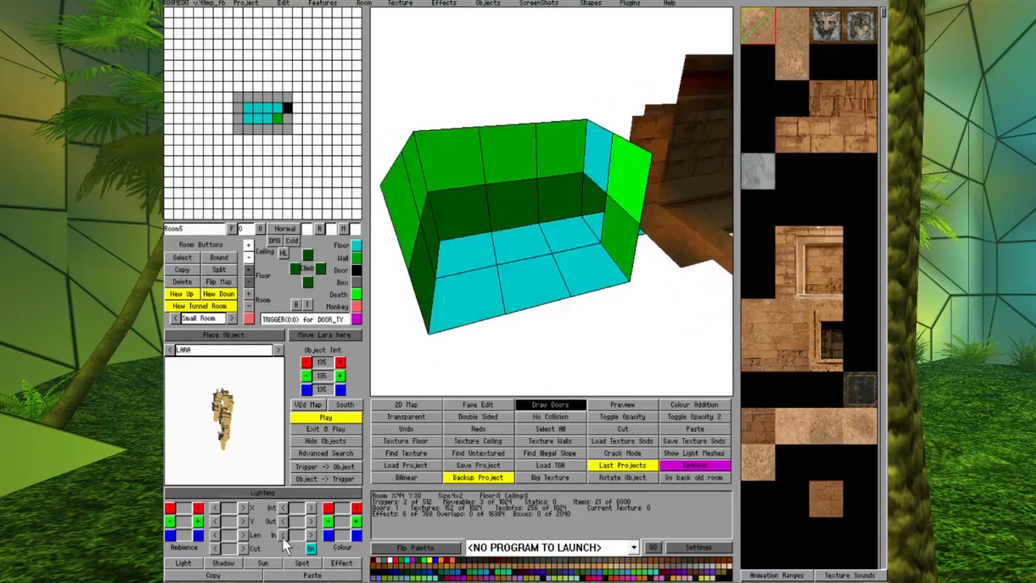
{"action": "left_click", "coordinate": [518, 233]}
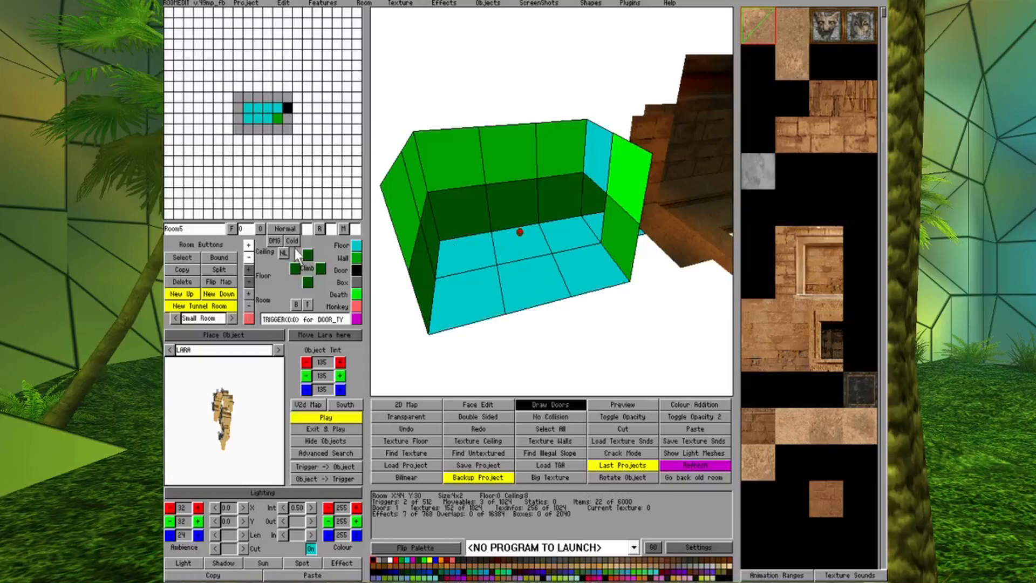
{"action": "left_click", "coordinate": [263, 492]}
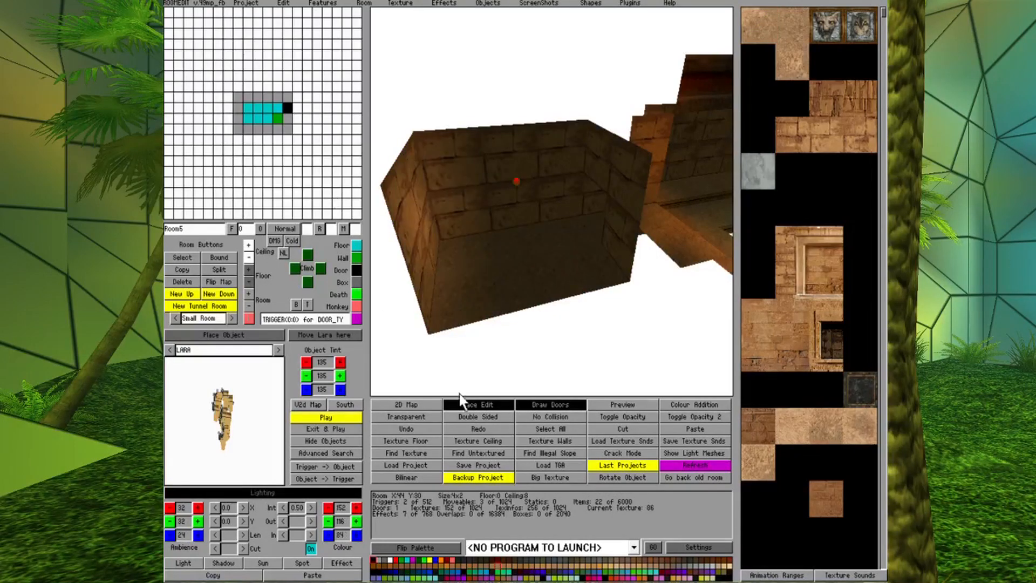
{"action": "left_click", "coordinate": [515, 565]}
- Return to the pool room and place a DOOR_TYPE3 object in the doorway to the copied tunnel
{"action": "left_click", "coordinate": [285, 108]}
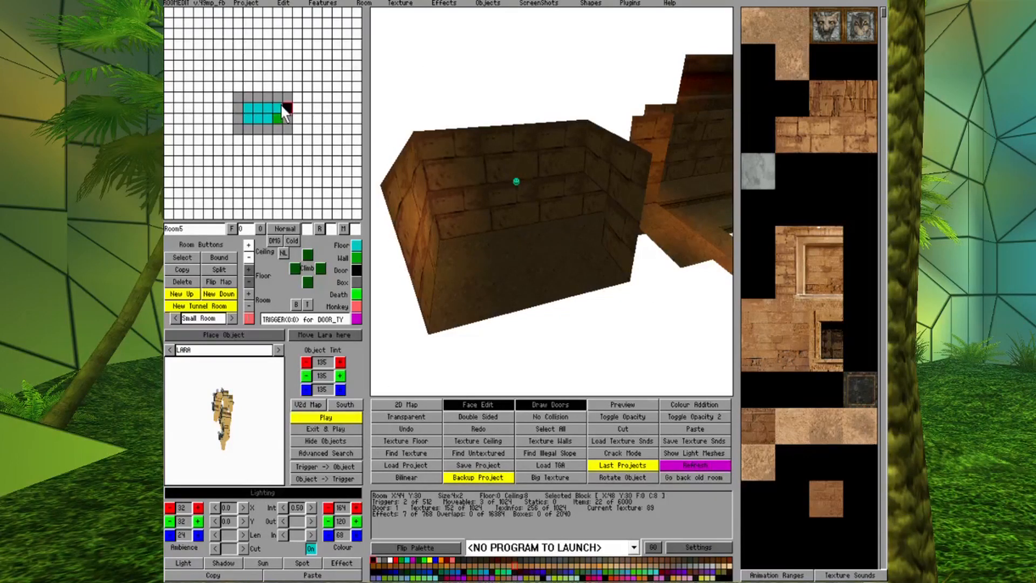
{"action": "left_click", "coordinate": [284, 105]}
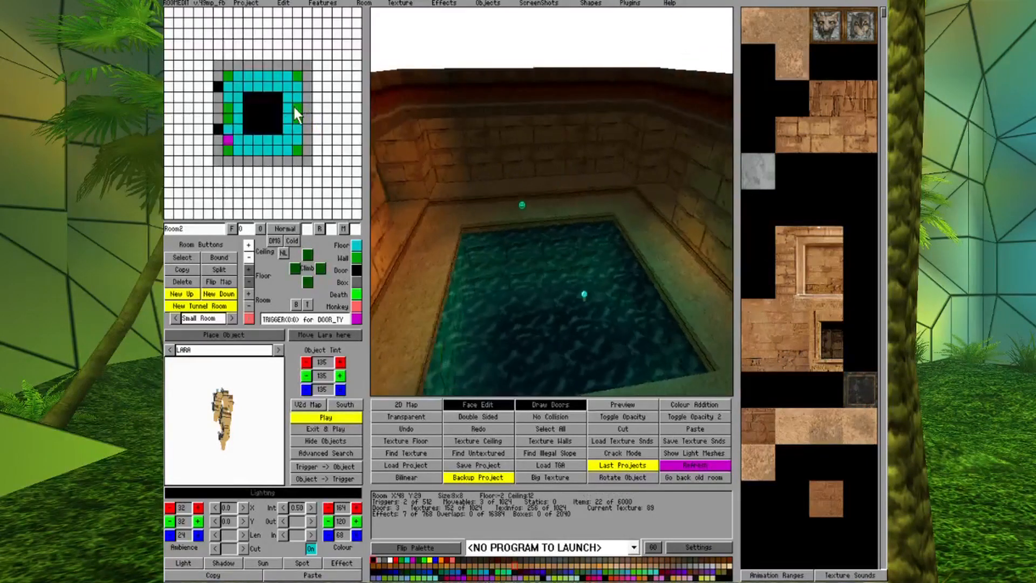
{"action": "key", "text": "Up"}
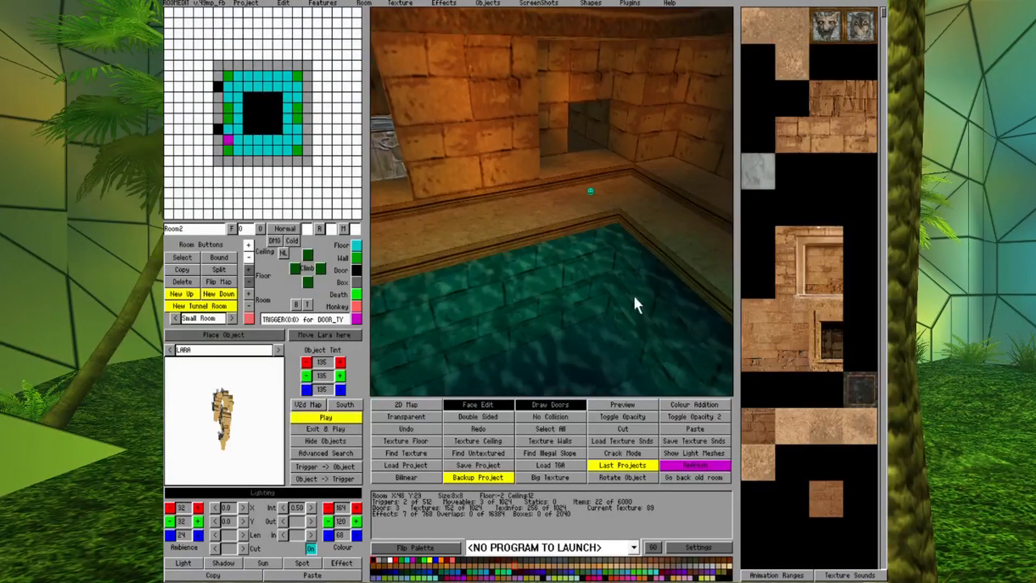
{"action": "left_click", "coordinate": [491, 406]}
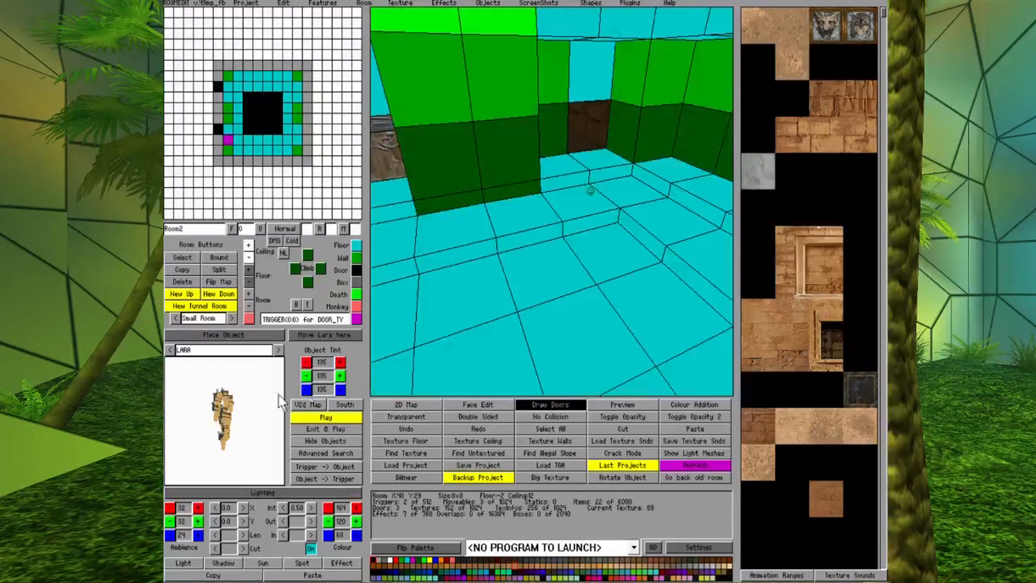
{"action": "left_click", "coordinate": [241, 356]}
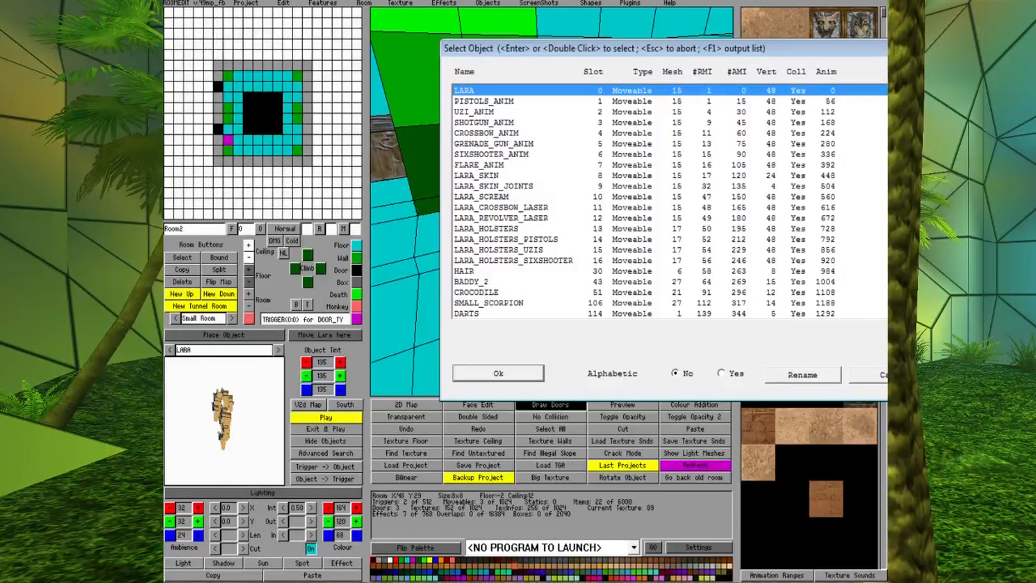
{"action": "scroll", "coordinate": [668, 203], "scroll_direction": "down", "scroll_amount": 15}
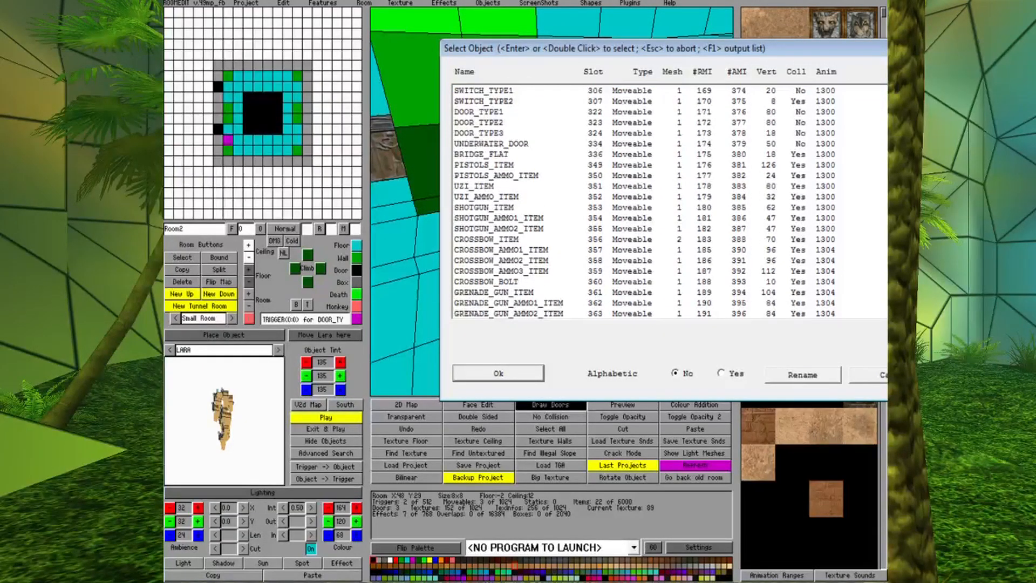
{"action": "left_click", "coordinate": [479, 133]}
{"action": "left_click", "coordinate": [494, 373]}
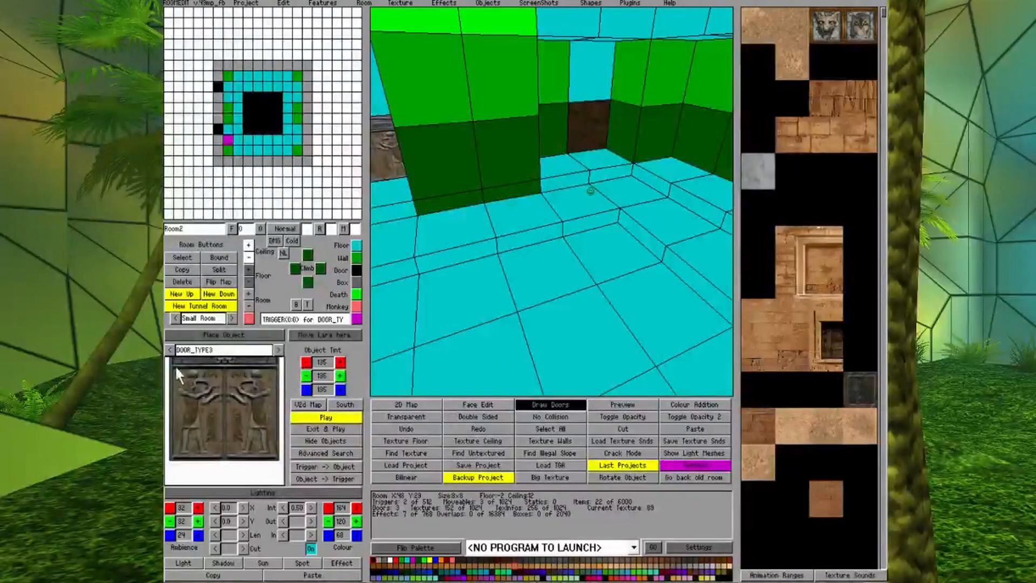
{"action": "left_click", "coordinate": [224, 334]}
{"action": "left_click", "coordinate": [599, 154]}
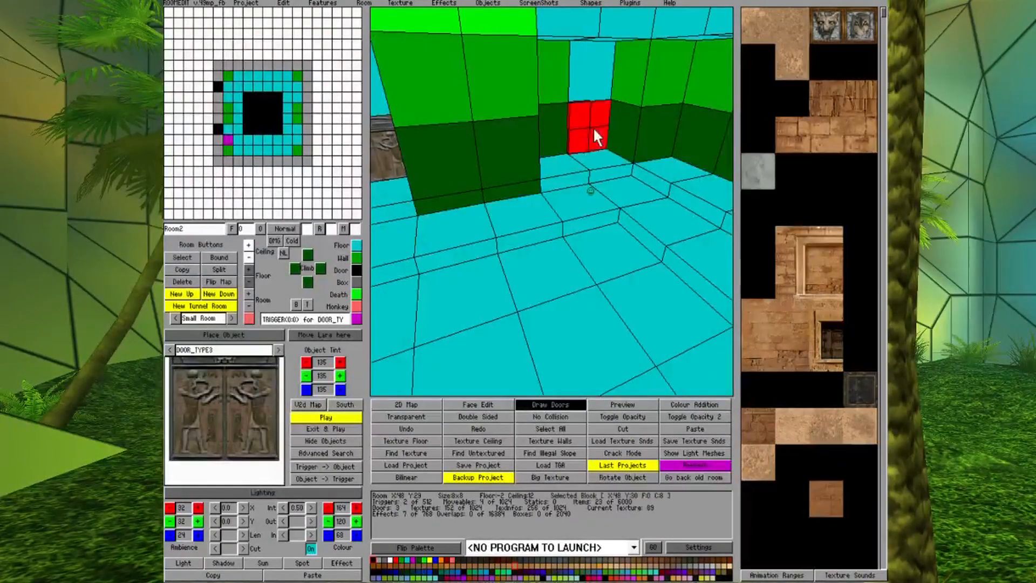
- Add a trigger for the new door to the floor sector next to the doorway, beside the projecting wall
{"action": "left_click", "coordinate": [562, 171]}
{"action": "left_click", "coordinate": [356, 319]}
{"action": "left_click", "coordinate": [556, 313]}
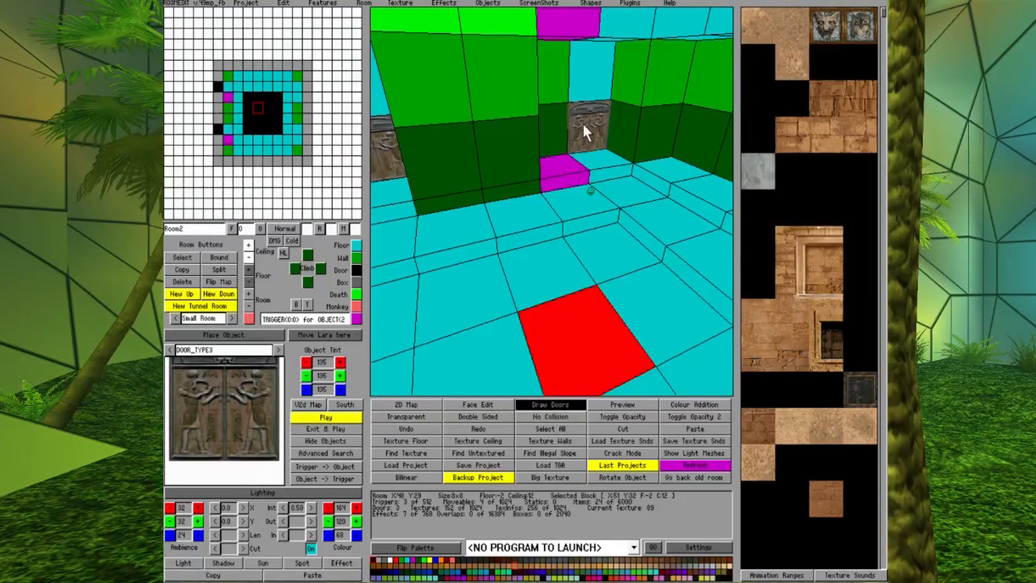
{"action": "key", "text": "Left"}
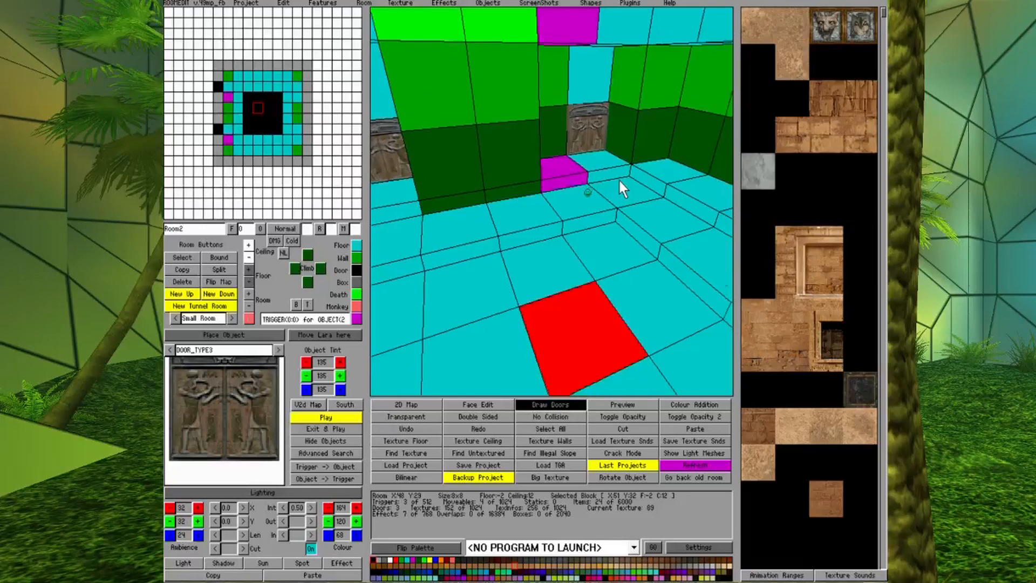
{"action": "key", "text": "Right"}
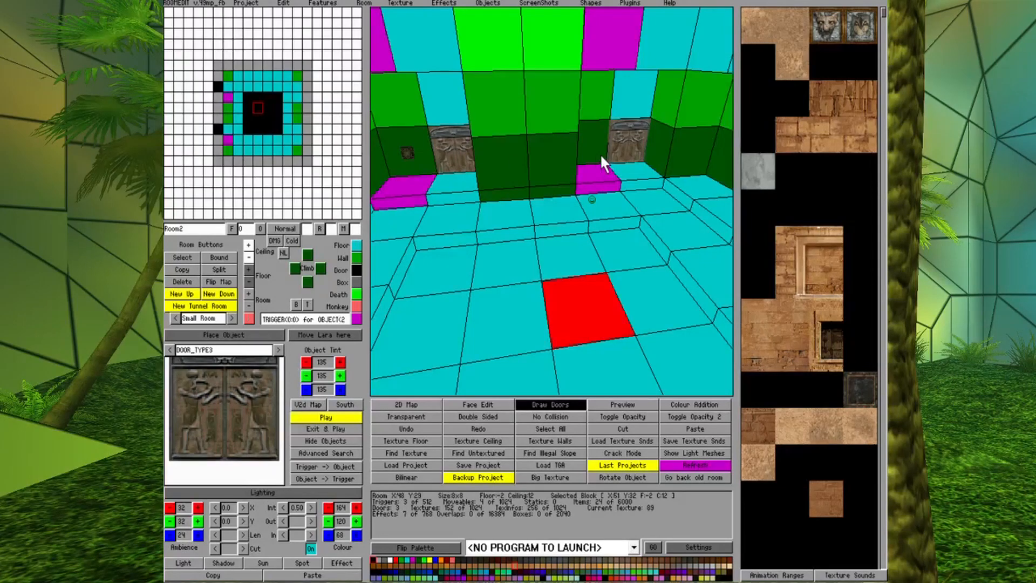
- Choose PUZZLE_HOLE1 as the object for placement
{"action": "left_click", "coordinate": [624, 146]}
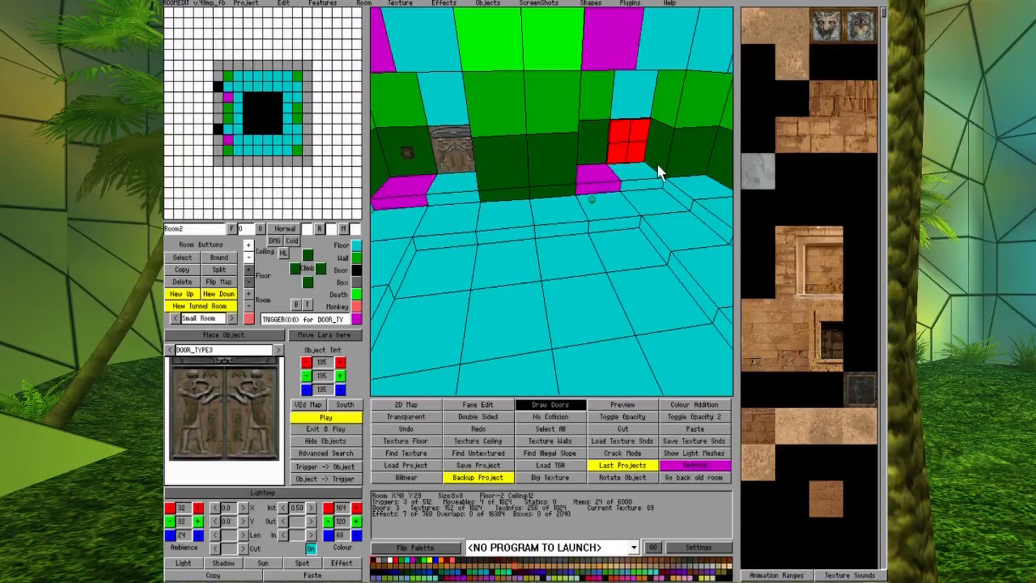
{"action": "left_click", "coordinate": [221, 356]}
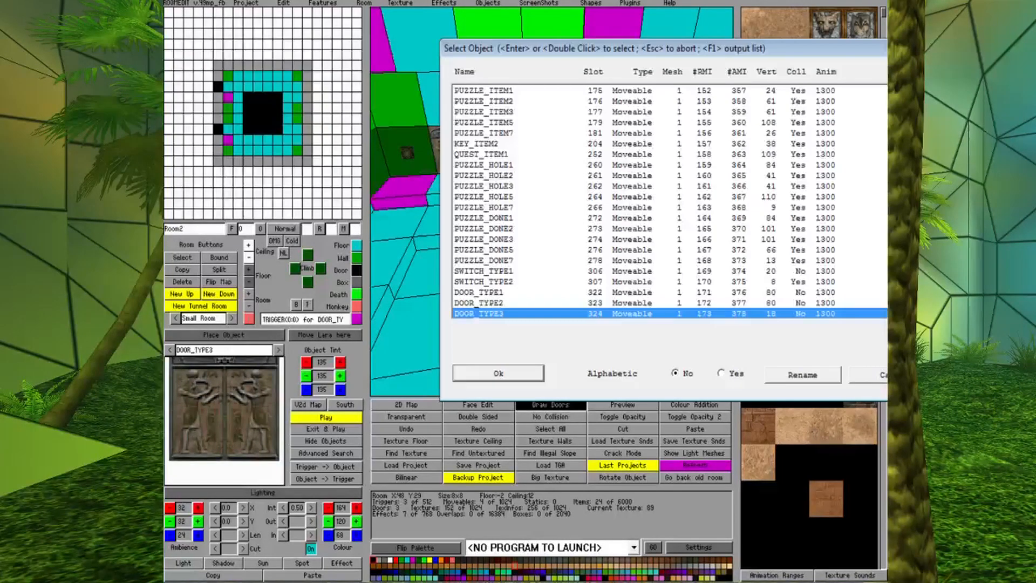
{"action": "scroll", "coordinate": [669, 202], "scroll_direction": "up", "scroll_amount": 1}
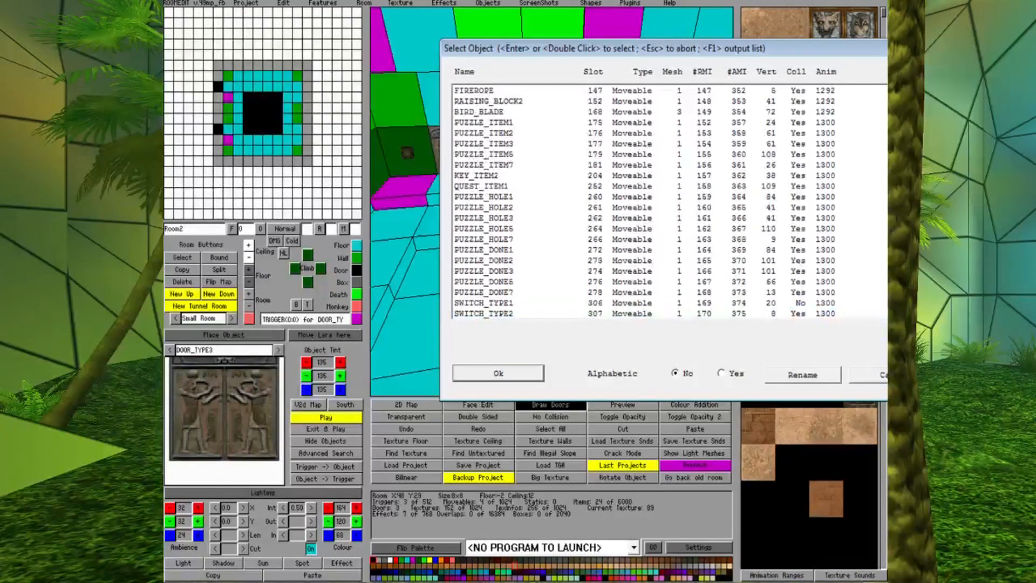
{"action": "scroll", "coordinate": [669, 202], "scroll_direction": "up", "scroll_amount": 1}
{"action": "left_click", "coordinate": [484, 229]}
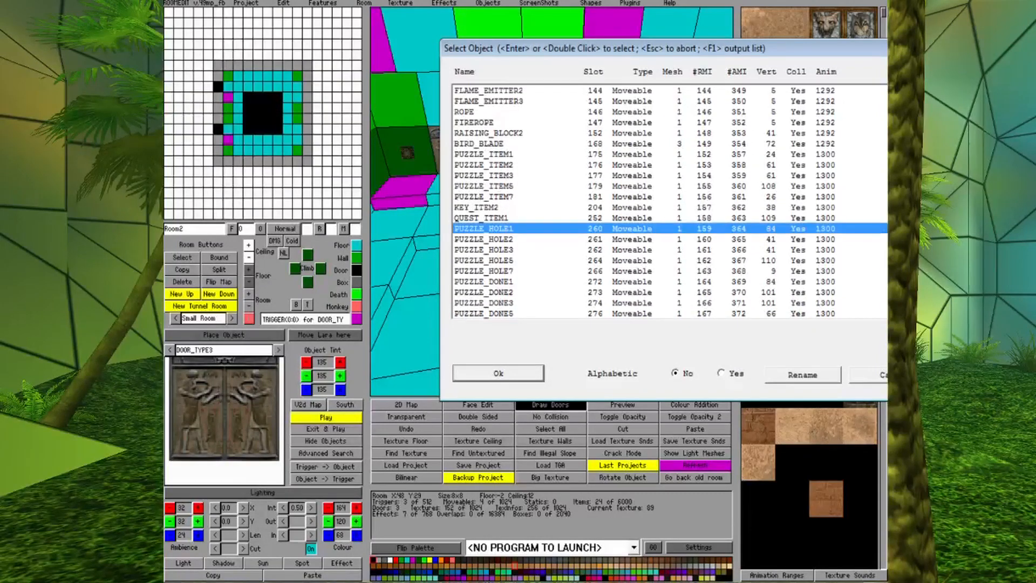
{"action": "key", "text": "Return"}
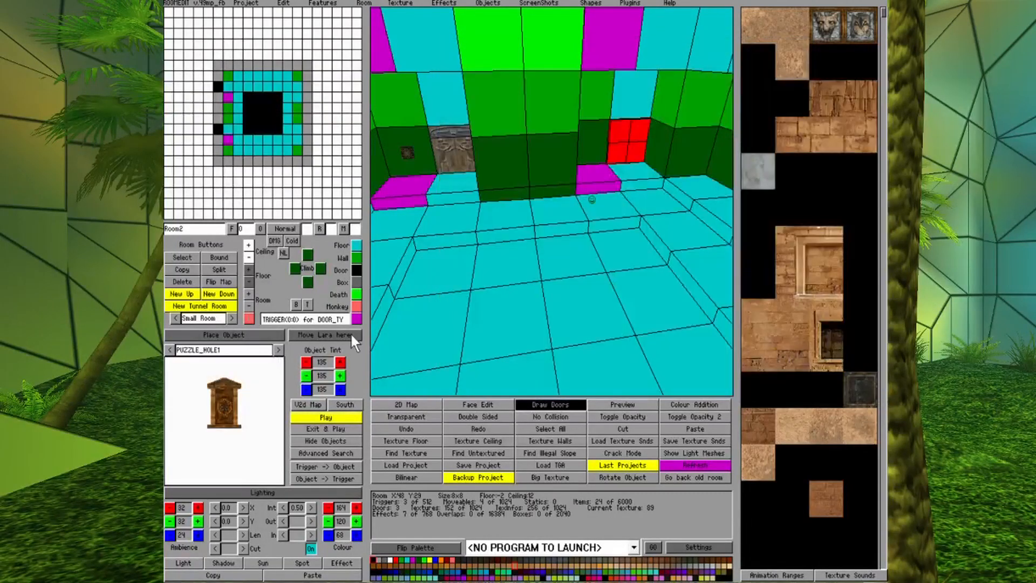
- Choose PUZZLE_HOLE5 and place it on the trigger sector next to the new door, beside the projecting wall
{"action": "left_click", "coordinate": [277, 350]}
{"action": "left_click", "coordinate": [277, 350]}
{"action": "left_click", "coordinate": [278, 349]}
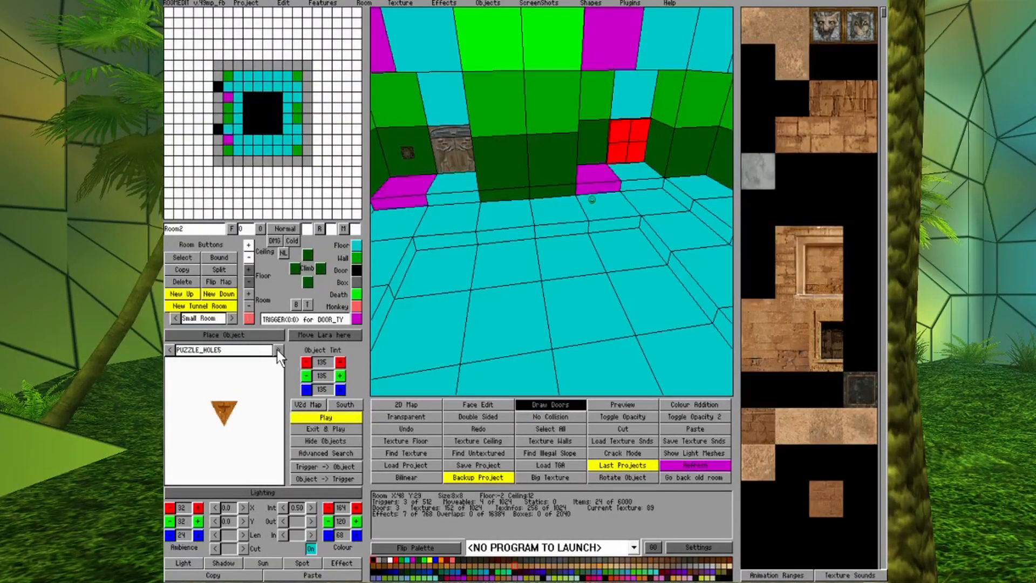
{"action": "left_click", "coordinate": [250, 335]}
{"action": "left_click", "coordinate": [598, 174]}
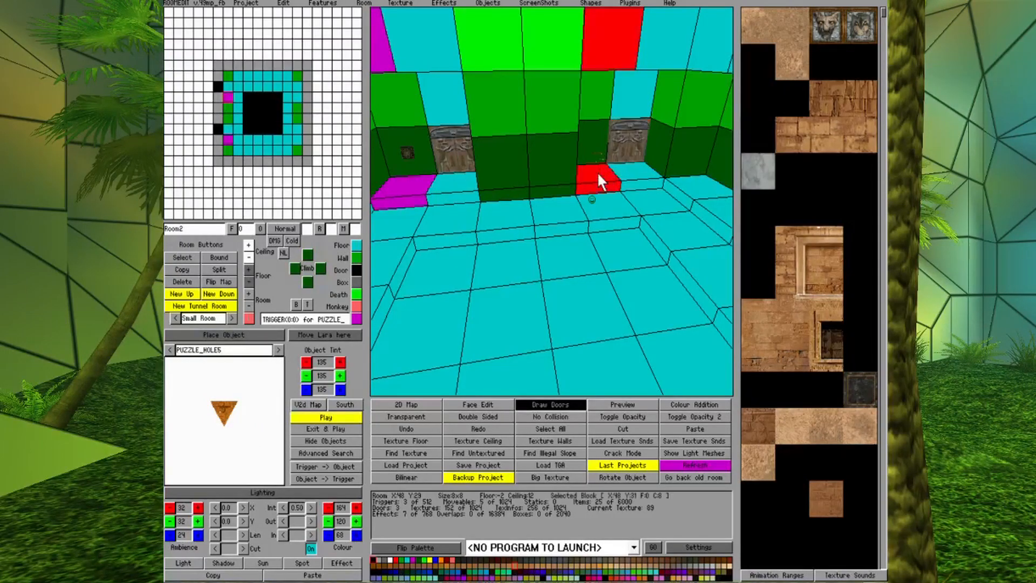
- Rotate the puzzle hole to face into the room and move it against the back wall next to the door
{"action": "key", "text": "Page_Up"}
{"action": "key", "text": "Up"}
{"action": "key", "text": "Left"}
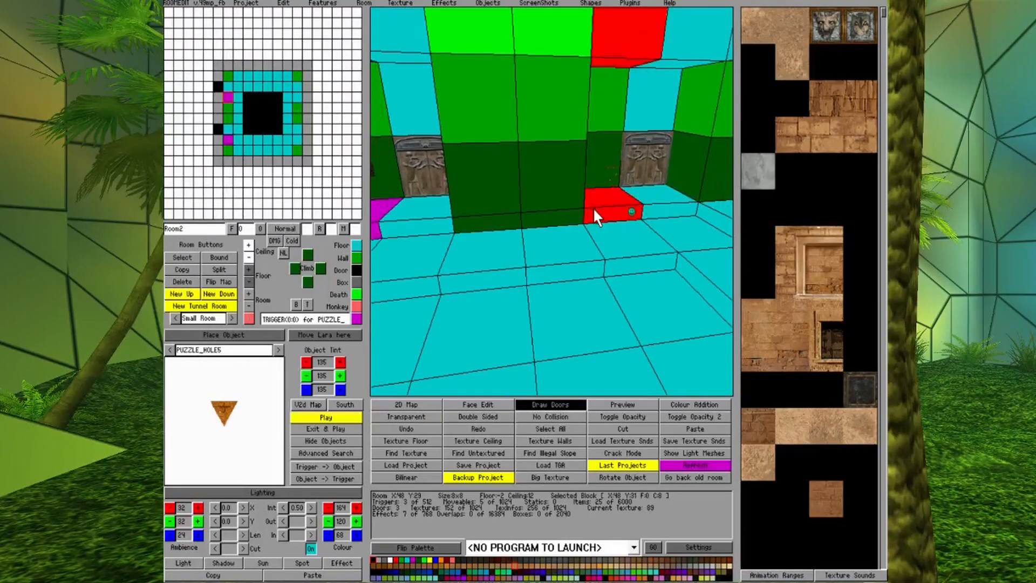
{"action": "key", "text": "Page_Down"}
{"action": "key", "text": "Left"}
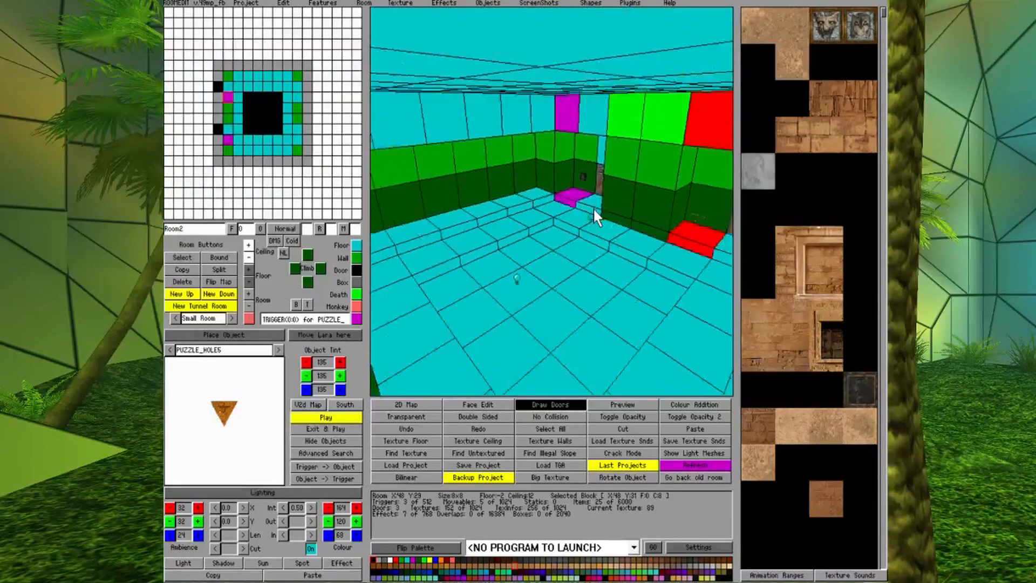
{"action": "key", "text": "Down"}
{"action": "key", "text": "Up"}
{"action": "key", "text": "Right"}
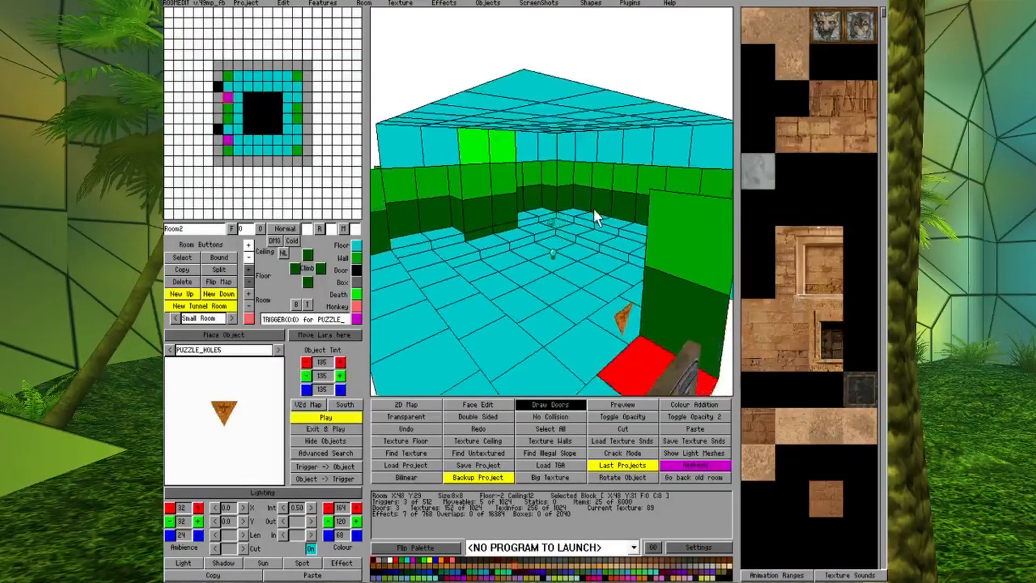
{"action": "key", "text": "Up"}
{"action": "key", "text": "Up"}
{"action": "key", "text": "Right"}
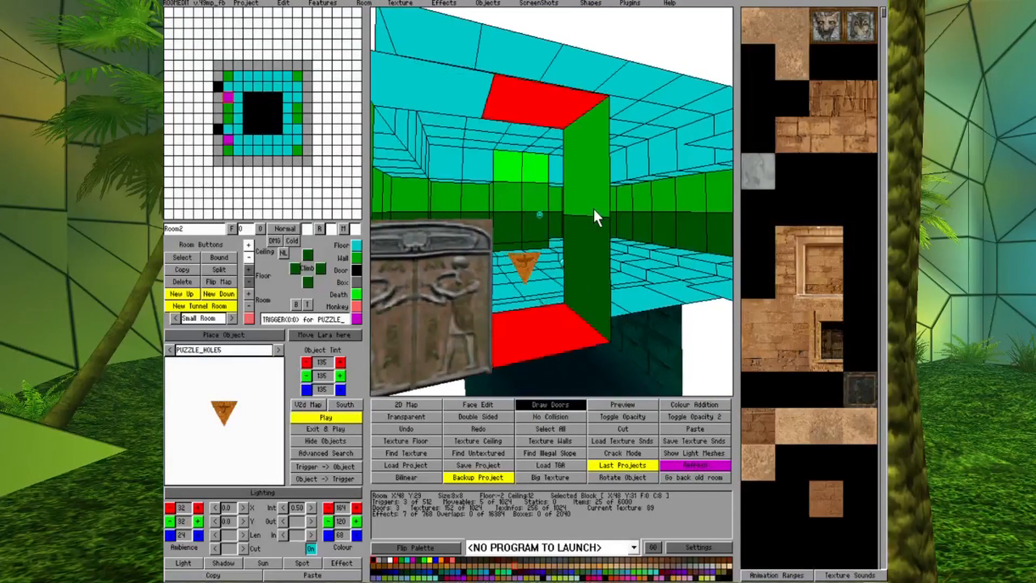
{"action": "key", "text": "Down"}
{"action": "left_click", "coordinate": [523, 271]}
{"action": "right_click", "coordinate": [524, 271]}
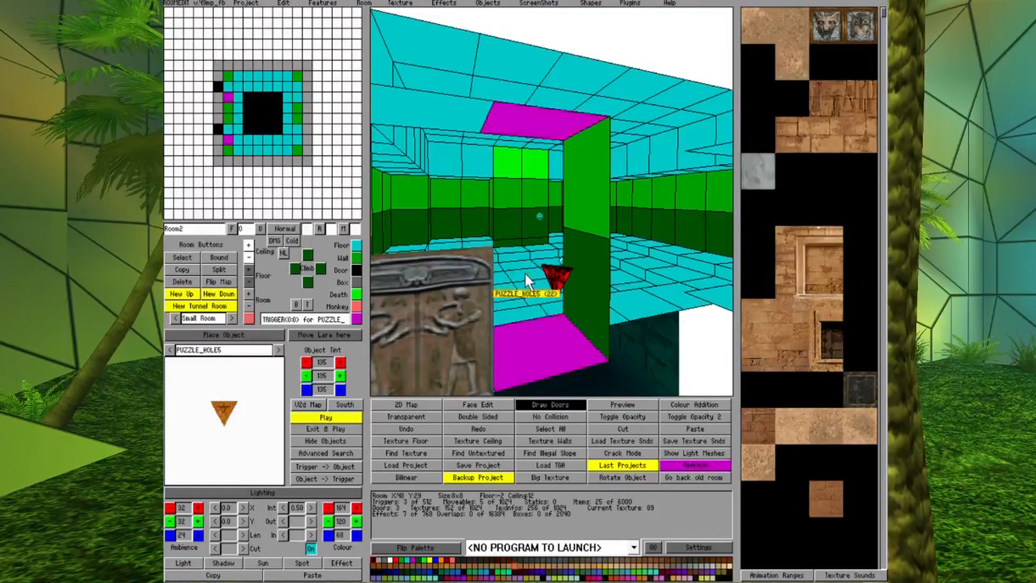
{"action": "right_click", "coordinate": [569, 270]}
{"action": "right_click", "coordinate": [586, 284]}
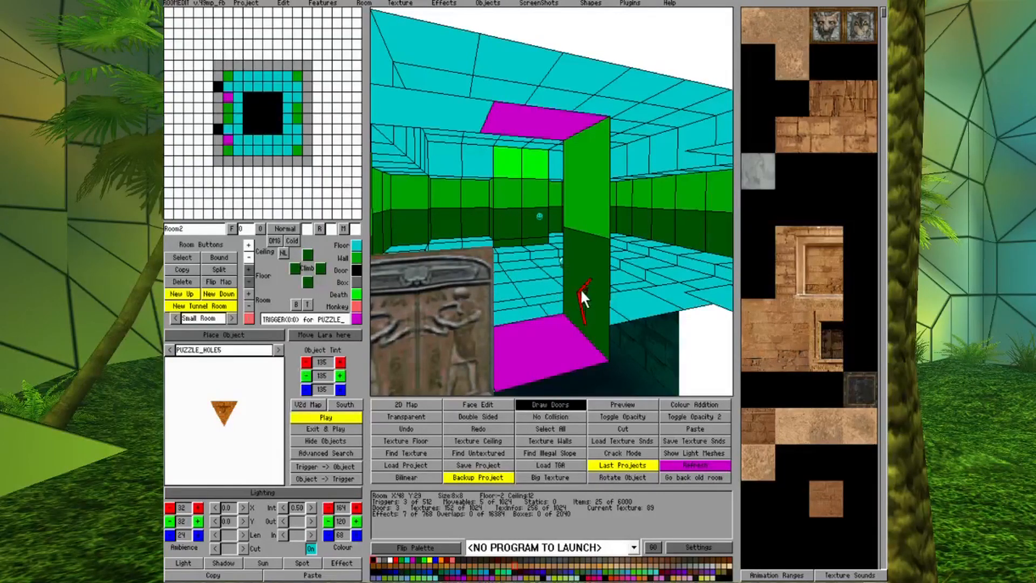
{"action": "right_click", "coordinate": [581, 286]}
- Add a trigger of type KEY for PUZZLE_HOLE5 to the floor sector in front of it
{"action": "key", "text": "Right"}
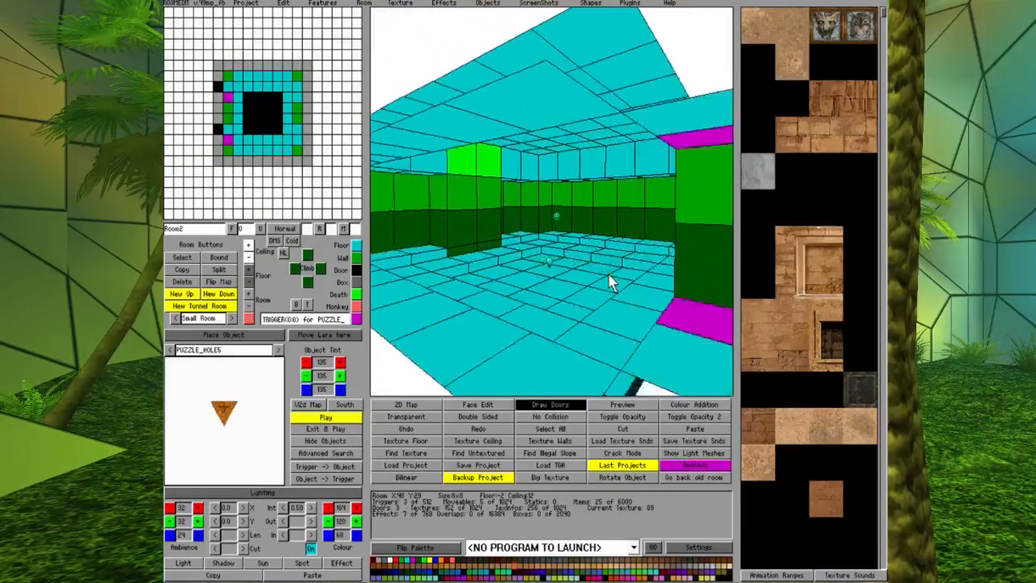
{"action": "key", "text": "Right"}
{"action": "key", "text": "Page_Up"}
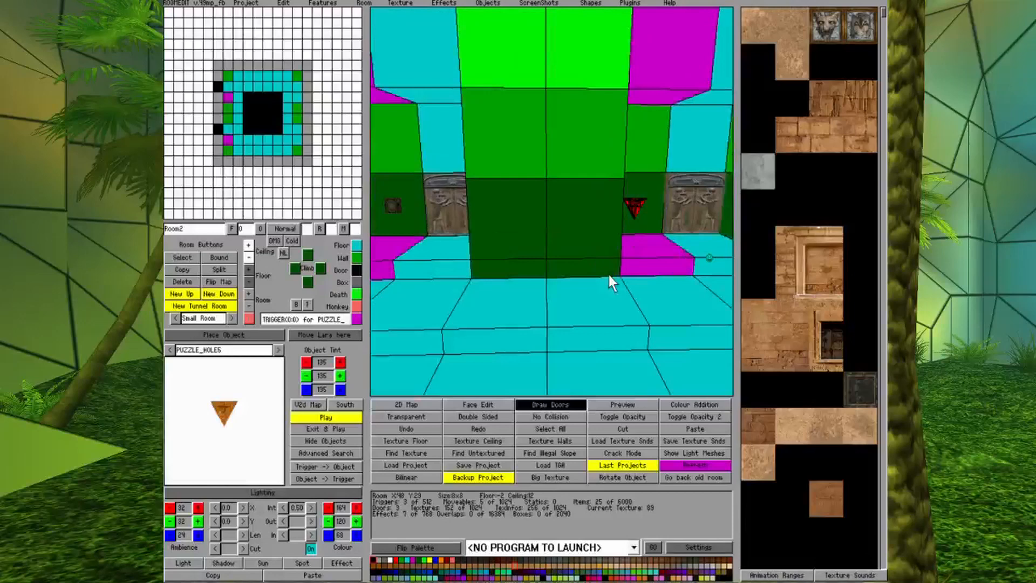
{"action": "key", "text": "Right"}
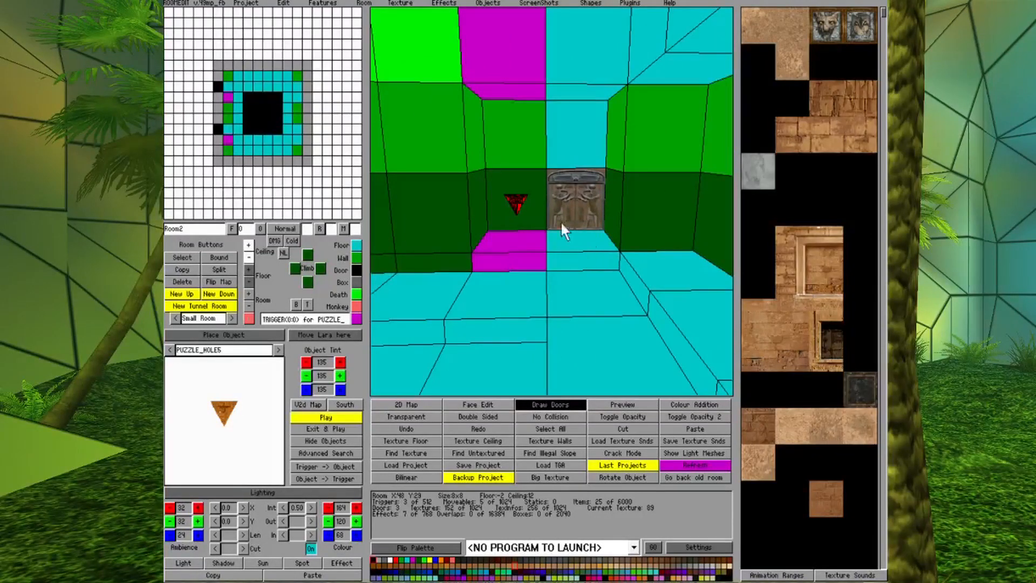
{"action": "left_click", "coordinate": [279, 320]}
{"action": "left_click_drag", "start_coordinate": [497, 135], "coordinate": [425, 146]}
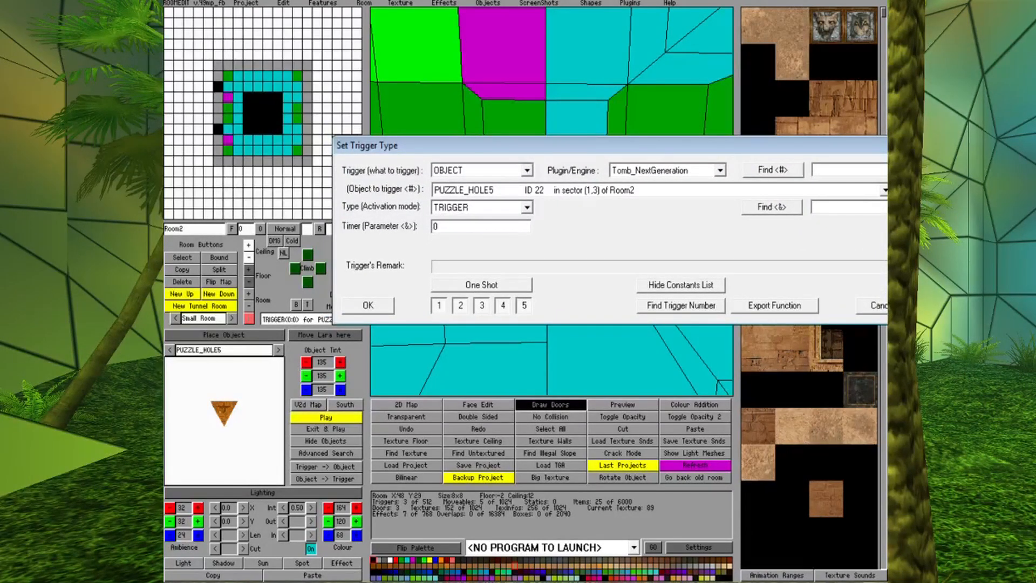
{"action": "left_click", "coordinate": [527, 208]}
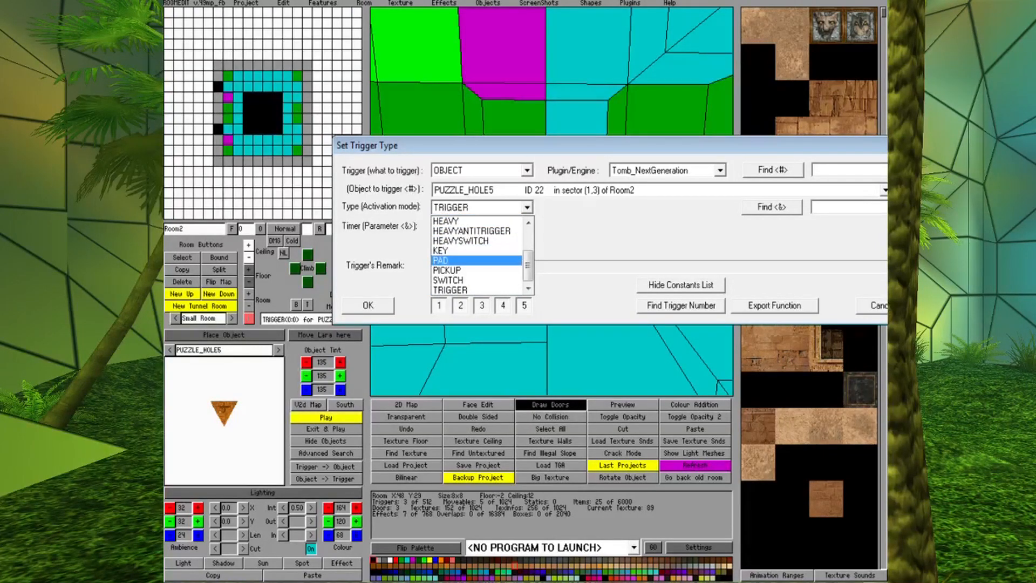
{"action": "left_click", "coordinate": [447, 250]}
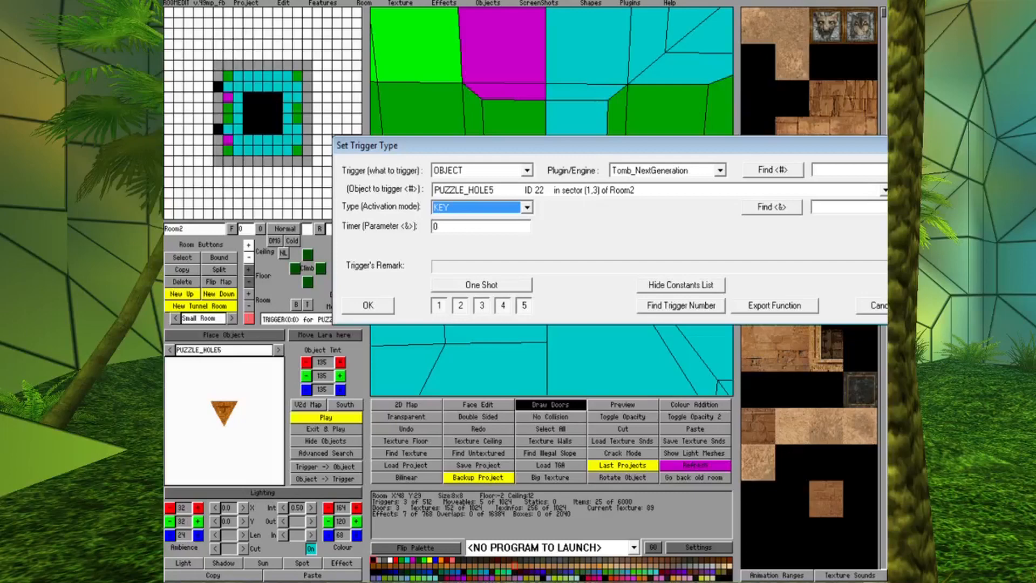
{"action": "left_click", "coordinate": [368, 305]}
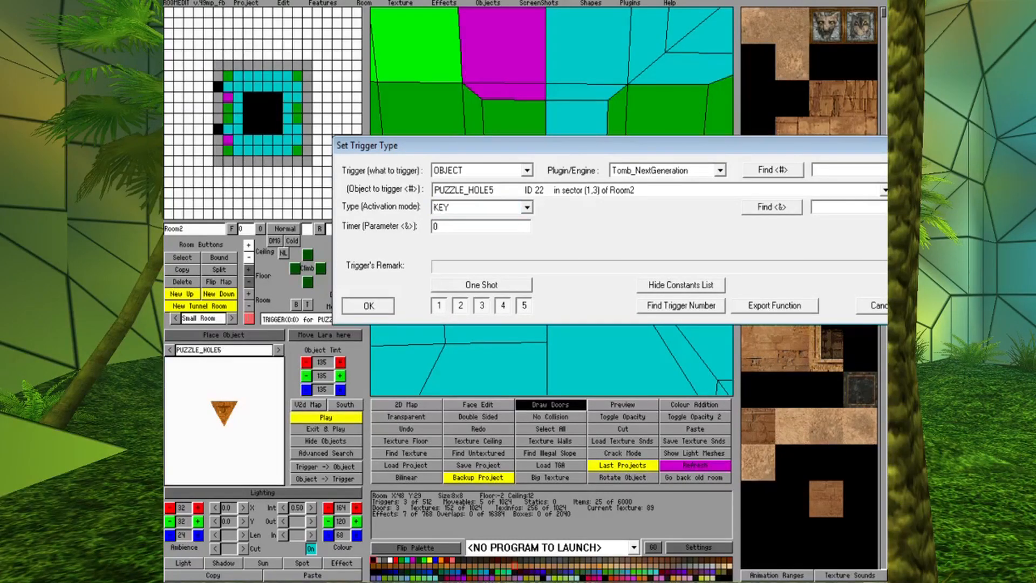
{"action": "left_click", "coordinate": [521, 247]}
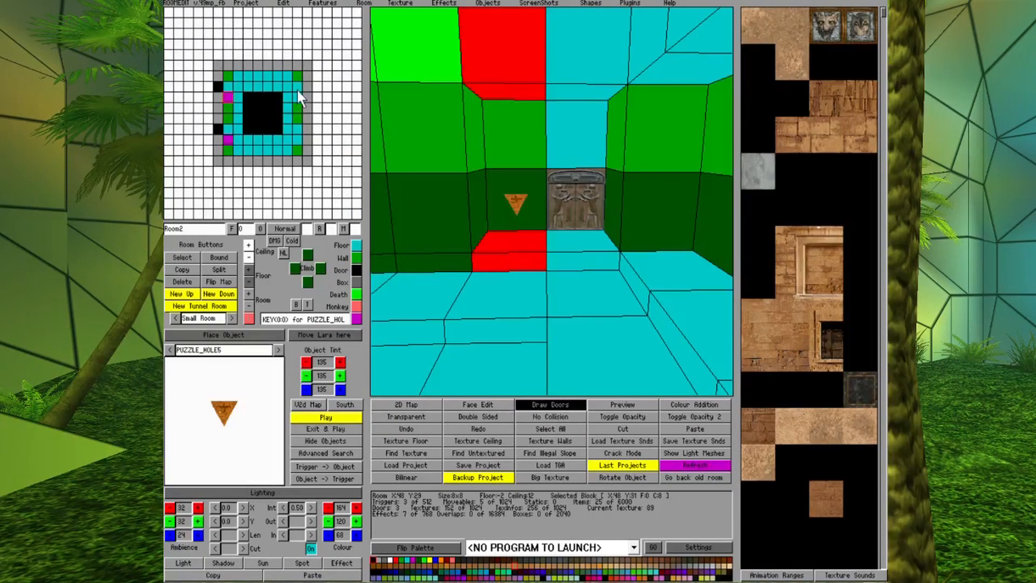
{"action": "left_click", "coordinate": [355, 316]}
- Check the objects and triggers assigned to the puzzle hole's sector
{"action": "left_click", "coordinate": [287, 182]}
{"action": "left_click", "coordinate": [229, 99]}
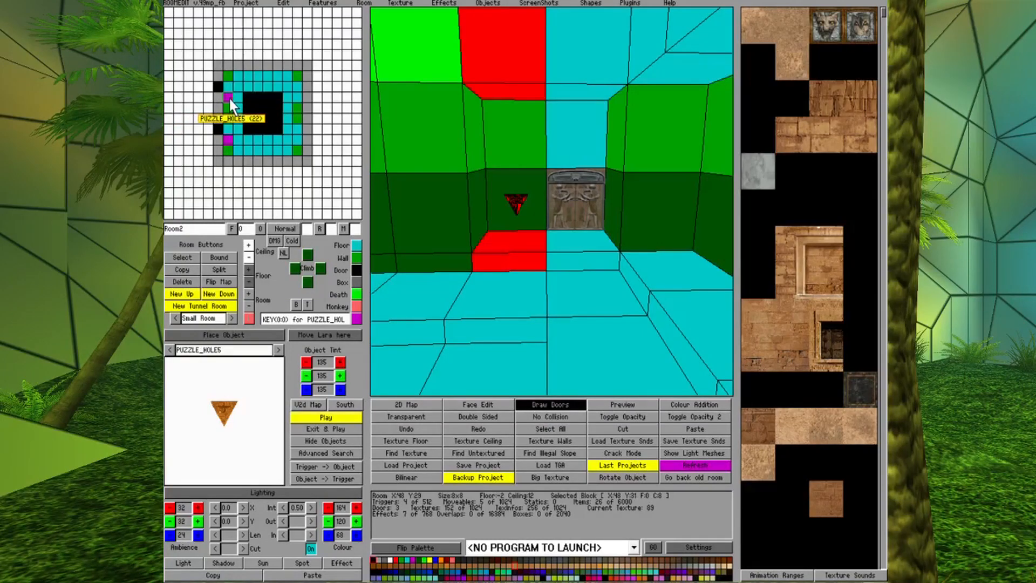
{"action": "left_click", "coordinate": [228, 98]}
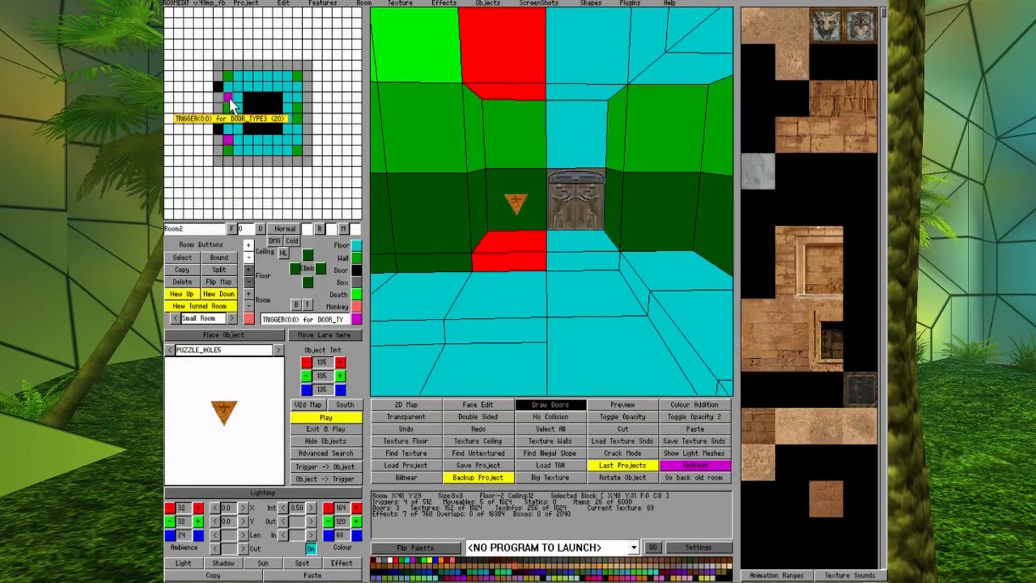
{"action": "left_click", "coordinate": [229, 96]}
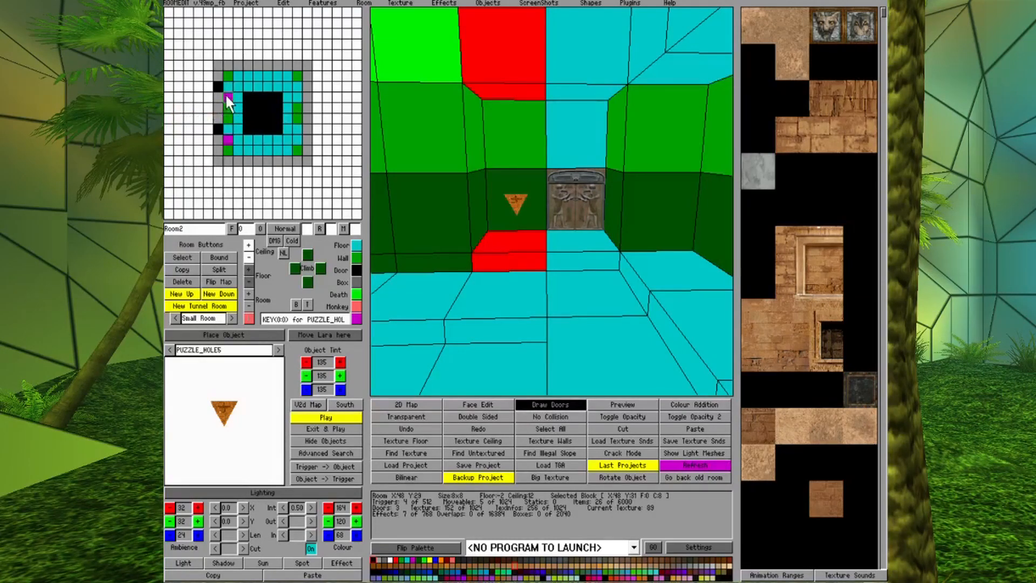
{"action": "left_click", "coordinate": [558, 289]}
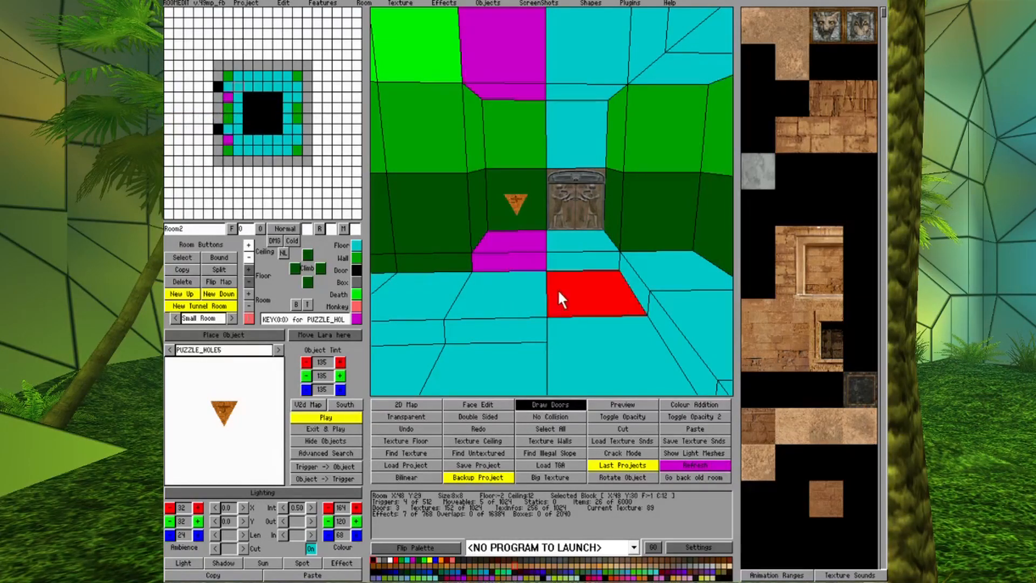
- Choose PUZZLE_ITEM5 from the object list as the object for placement
{"action": "left_click", "coordinate": [583, 193]}
{"action": "left_click", "coordinate": [565, 320]}
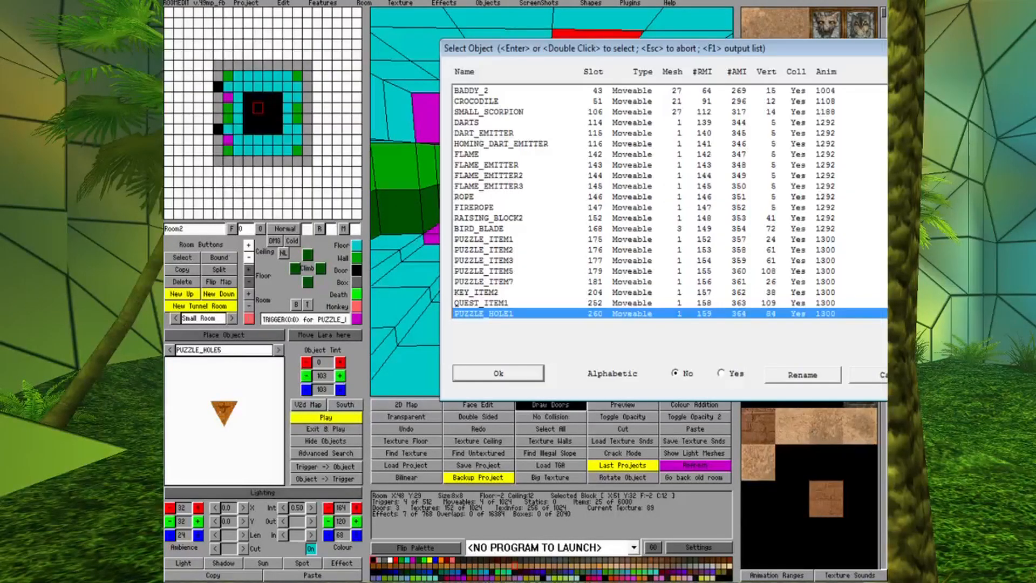
{"action": "left_click_drag", "start_coordinate": [647, 49], "coordinate": [561, 70]}
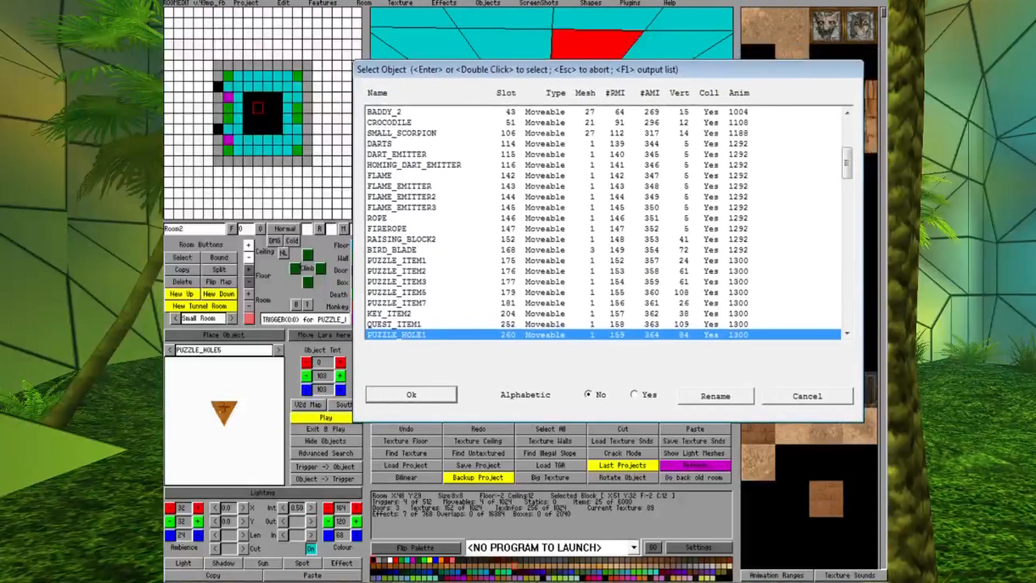
{"action": "left_click", "coordinate": [485, 282]}
{"action": "scroll", "coordinate": [486, 281], "scroll_direction": "down", "scroll_amount": 3}
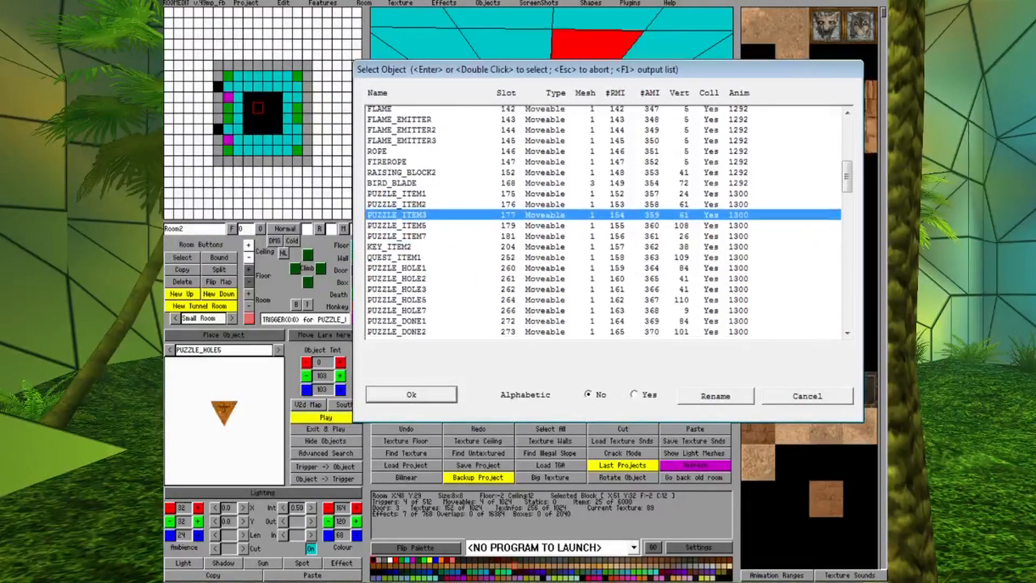
{"action": "left_click", "coordinate": [410, 197]}
{"action": "left_click", "coordinate": [408, 392]}
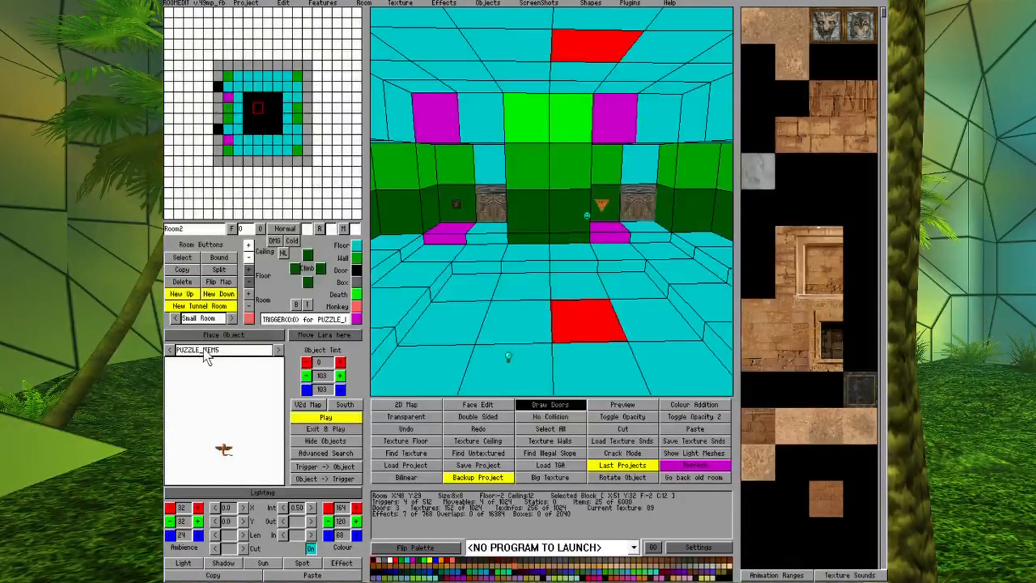
- Switch to Room3 below the pool and place PUZZLE_ITEM5 on a floor sector at the near end
{"action": "right_click", "coordinate": [255, 123]}
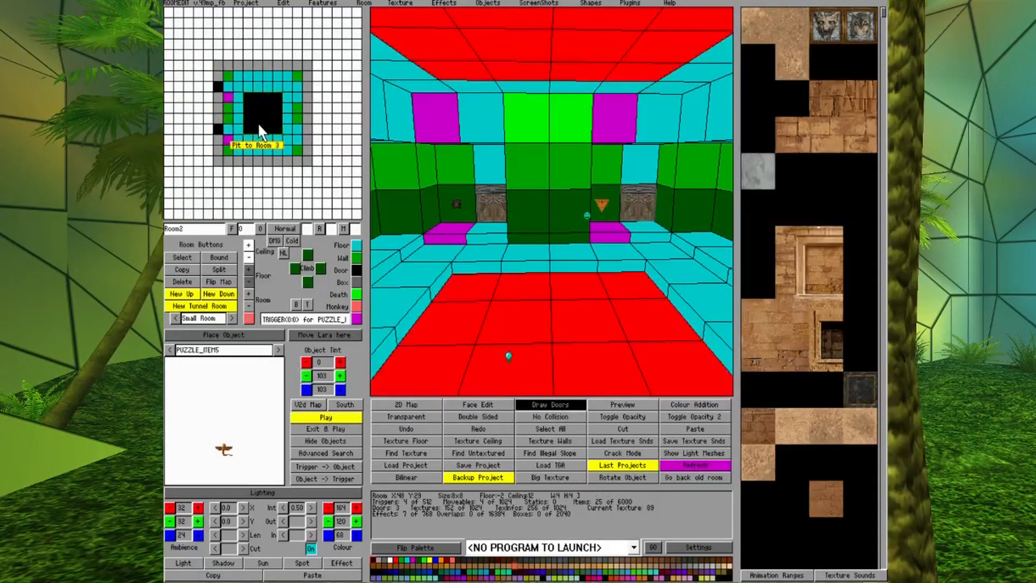
{"action": "left_click", "coordinate": [257, 123]}
{"action": "scroll", "coordinate": [464, 276], "scroll_direction": "down", "scroll_amount": 3}
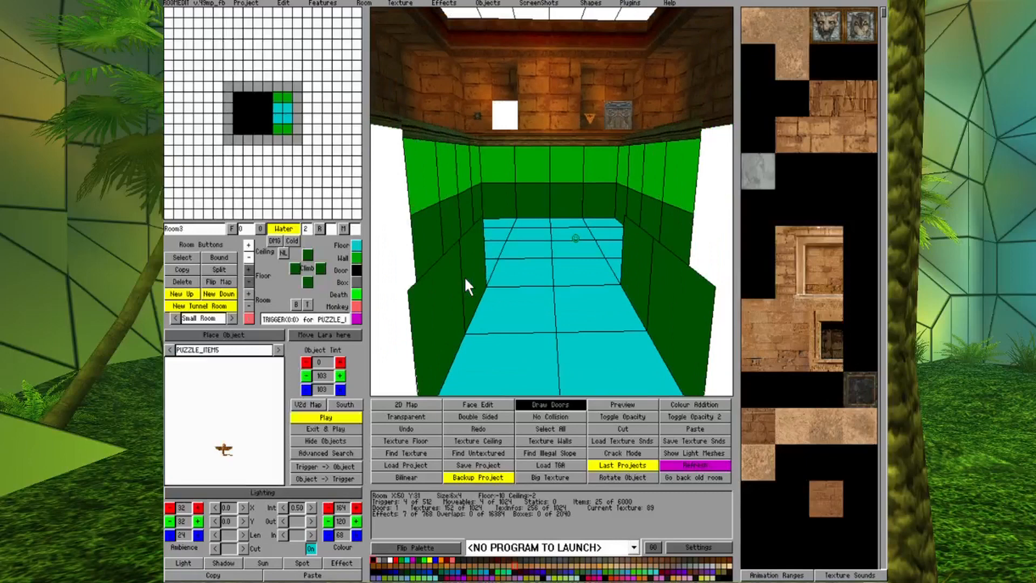
{"action": "left_click", "coordinate": [231, 338]}
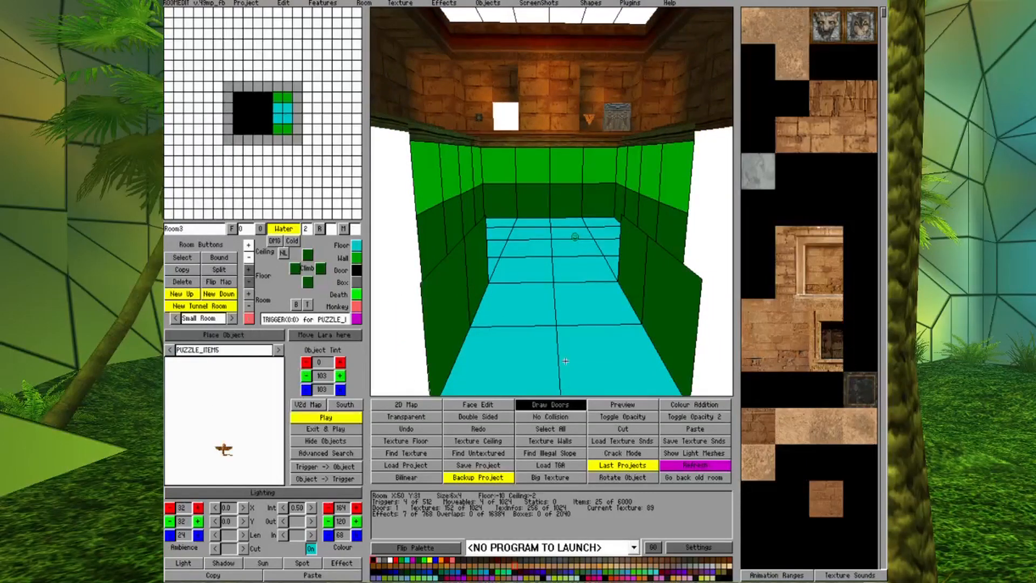
{"action": "left_click", "coordinate": [593, 360]}
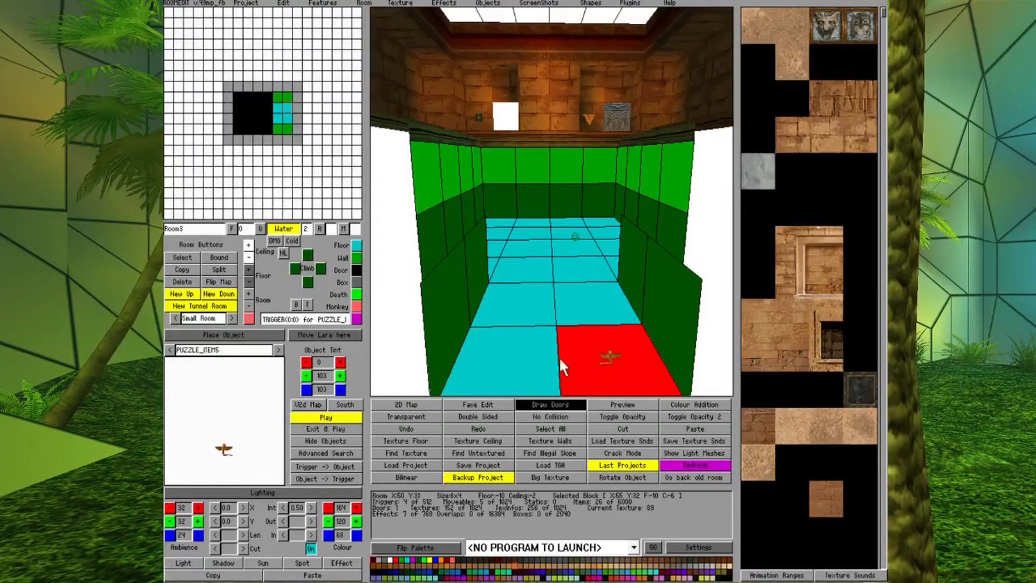
- Show the textured, lit view and set the tint of the placed puzzle item to 0, 103, 103
{"action": "left_click", "coordinate": [297, 494]}
{"action": "left_click", "coordinate": [327, 172]}
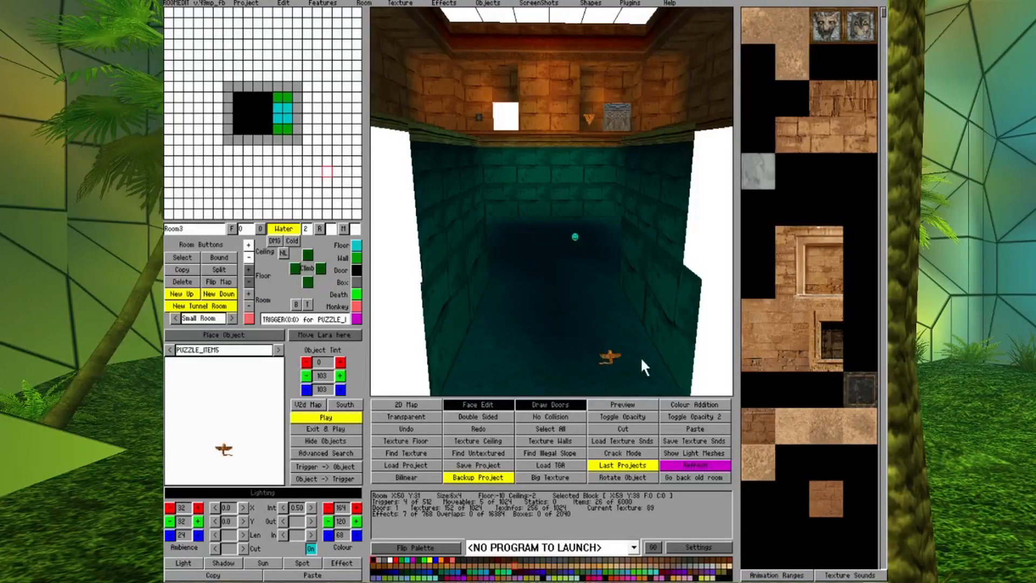
{"action": "left_click", "coordinate": [608, 358]}
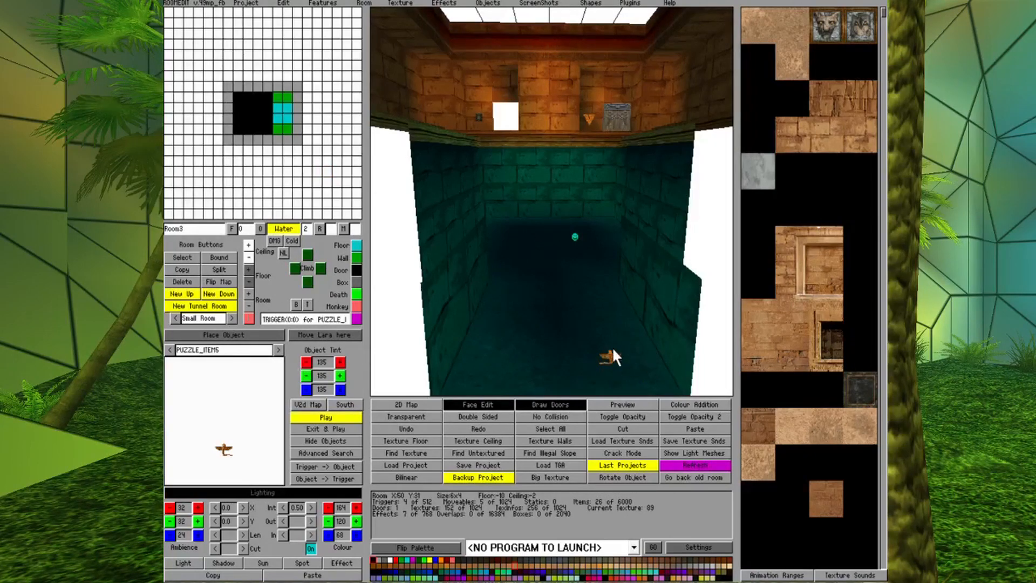
{"action": "left_click", "coordinate": [449, 576]}
- Return to the pool room and examine the doors, wall switch and puzzle hole from several angles
{"action": "left_click", "coordinate": [266, 112]}
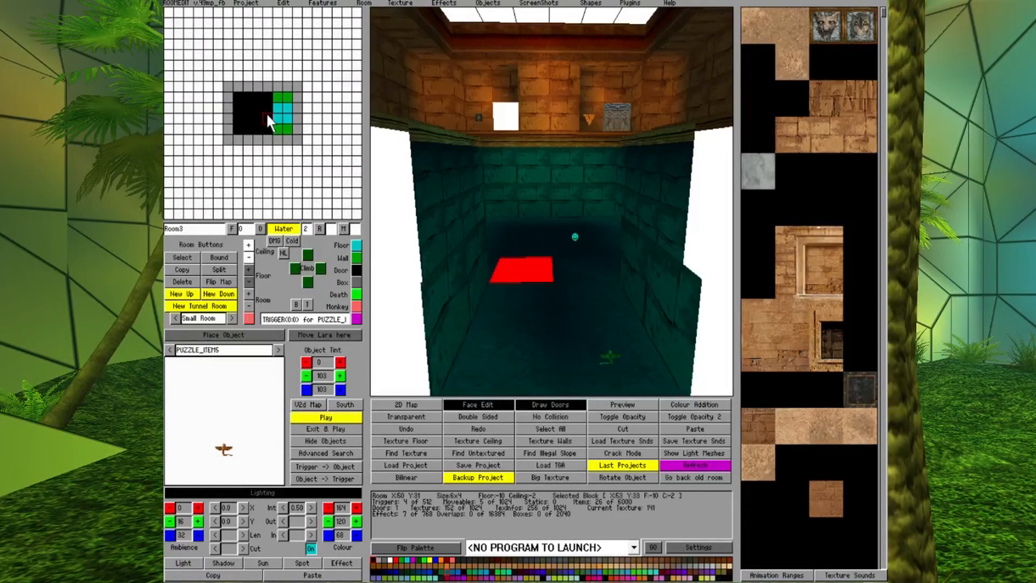
{"action": "left_click", "coordinate": [267, 112]}
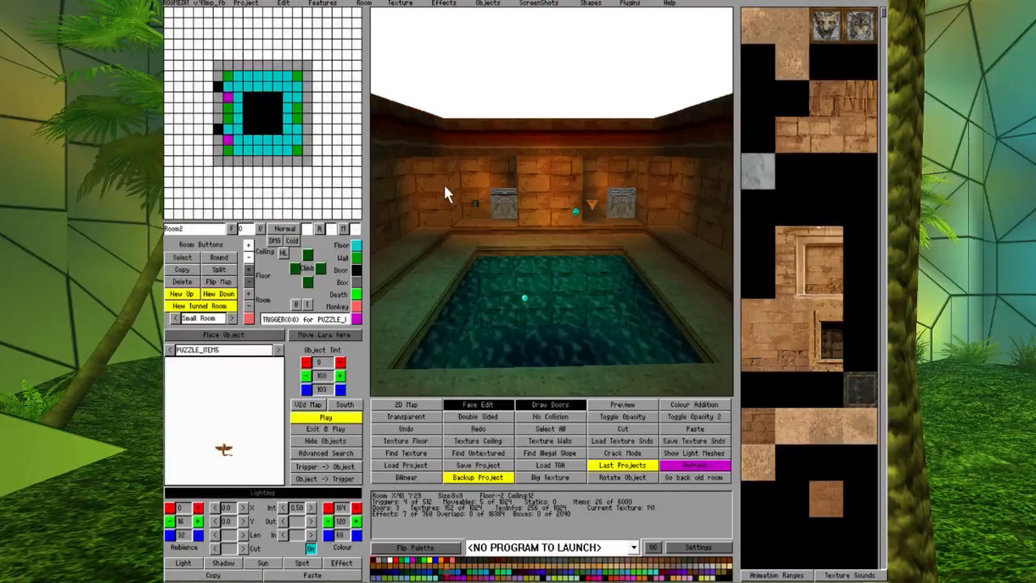
{"action": "key", "text": "Up"}
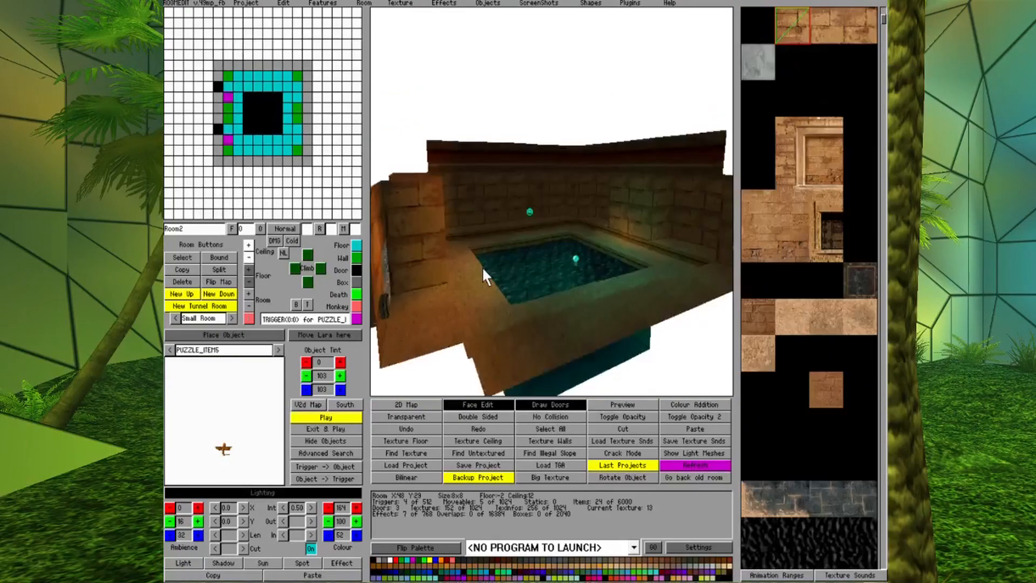
{"action": "key", "text": "Right"}
{"action": "key", "text": "Up"}
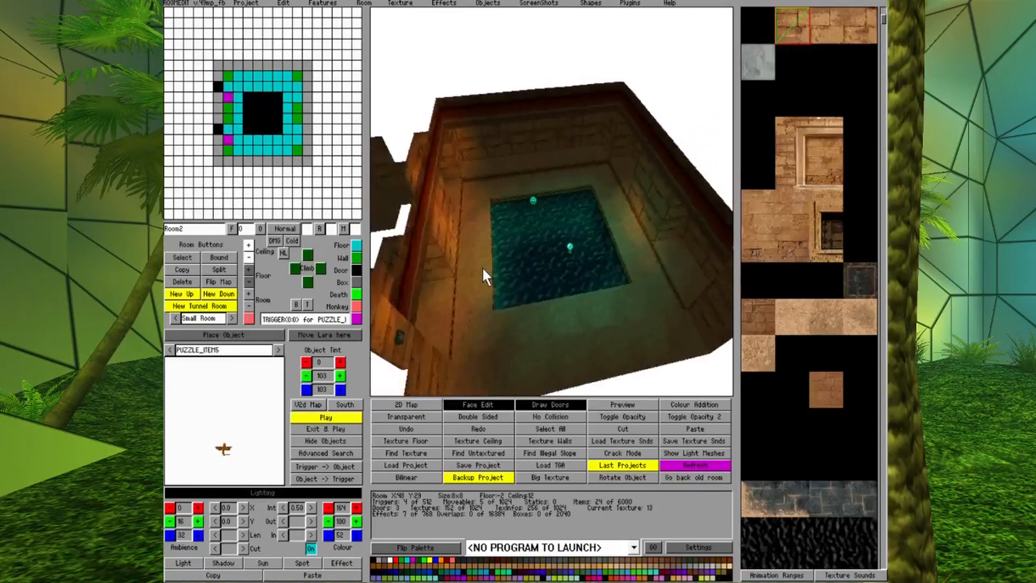
{"action": "key", "text": "Page_Up"}
{"action": "key", "text": "Page_Down"}
{"action": "key", "text": "Right"}
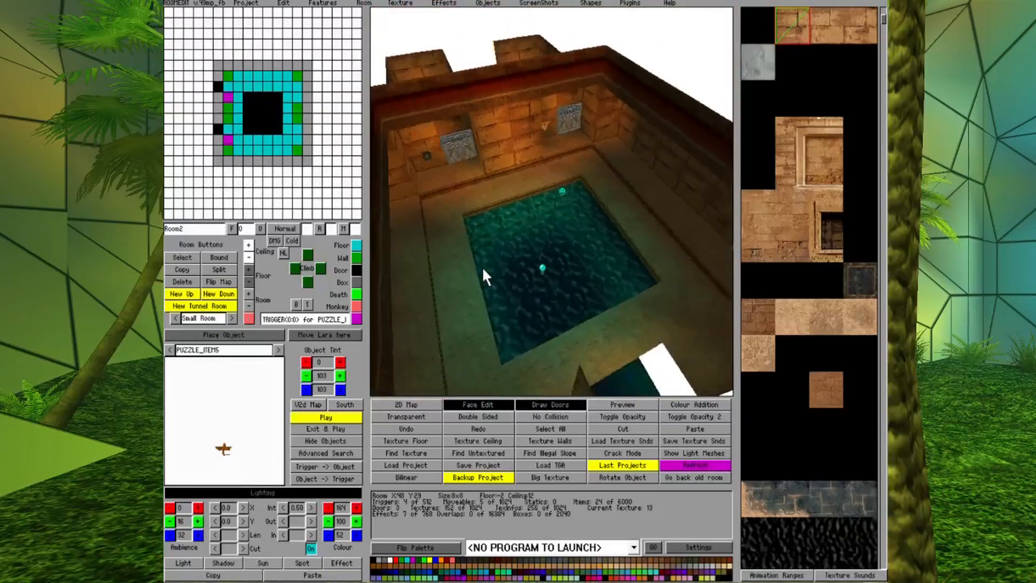
- Switch off Draw Doors and Face Edit to show the pool room in the plain coloured geometry view
{"action": "key", "text": "Page_Up"}
{"action": "key", "text": "Down"}
{"action": "key", "text": "Right"}
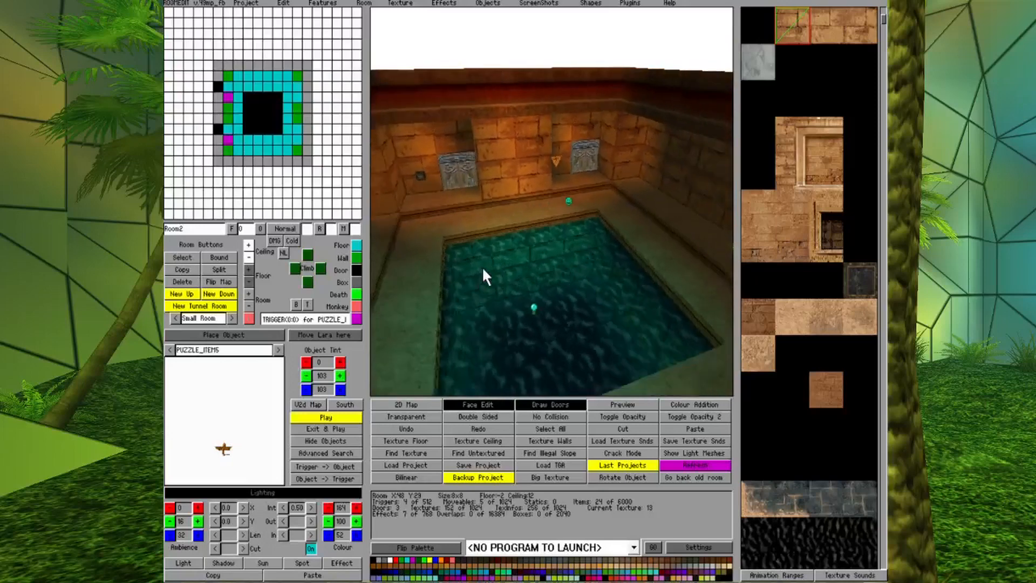
{"action": "key", "text": "Right"}
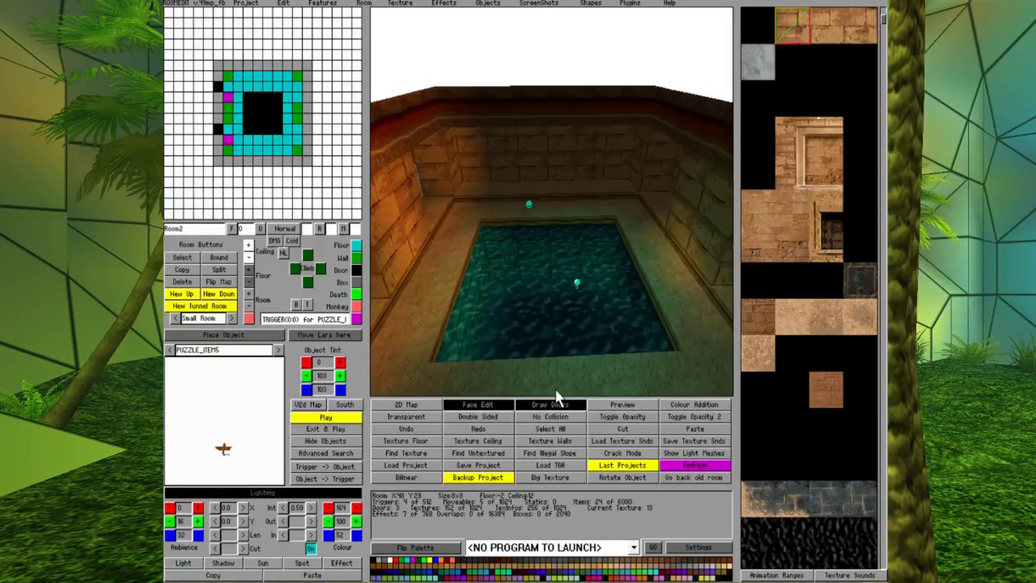
{"action": "left_click", "coordinate": [528, 404]}
{"action": "left_click", "coordinate": [455, 403]}
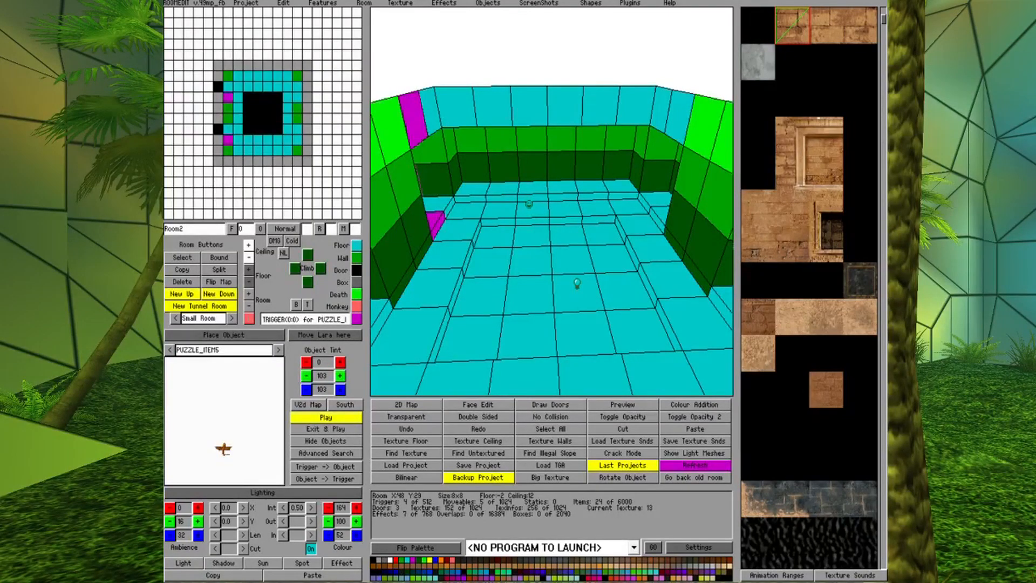
- Choose LARA from the object list and place her on a floor sector near the pool room's far corner
{"action": "left_click", "coordinate": [626, 207]}
{"action": "left_click", "coordinate": [197, 348]}
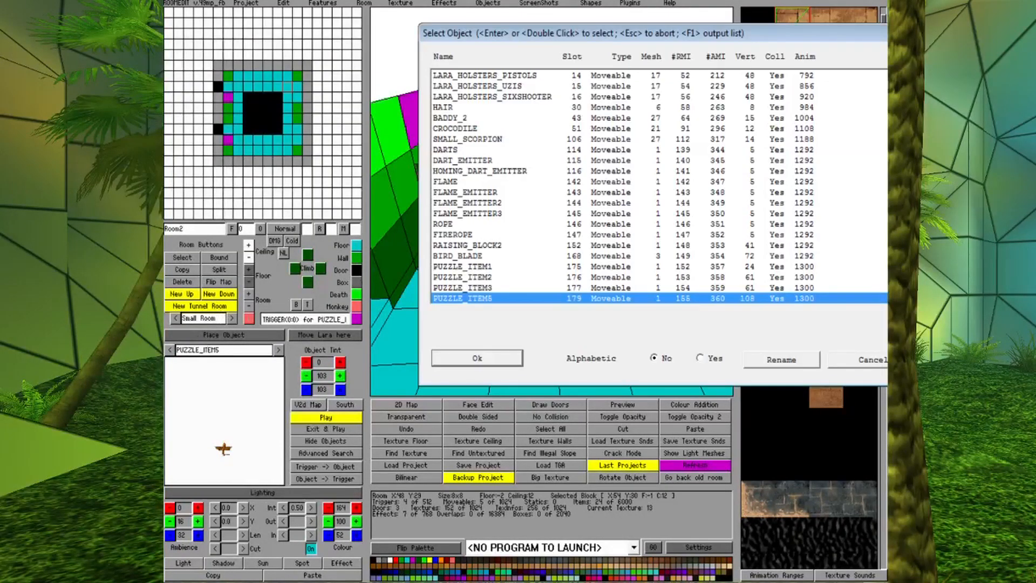
{"action": "scroll", "coordinate": [658, 186], "scroll_direction": "up", "scroll_amount": 5}
{"action": "left_click", "coordinate": [486, 75]}
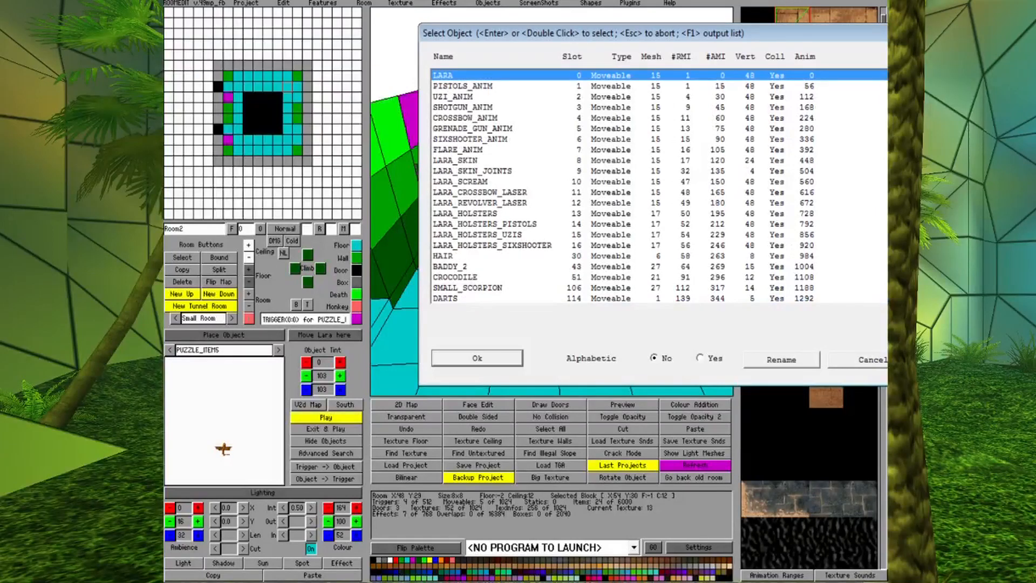
{"action": "left_click", "coordinate": [477, 357]}
{"action": "left_click", "coordinate": [630, 206]}
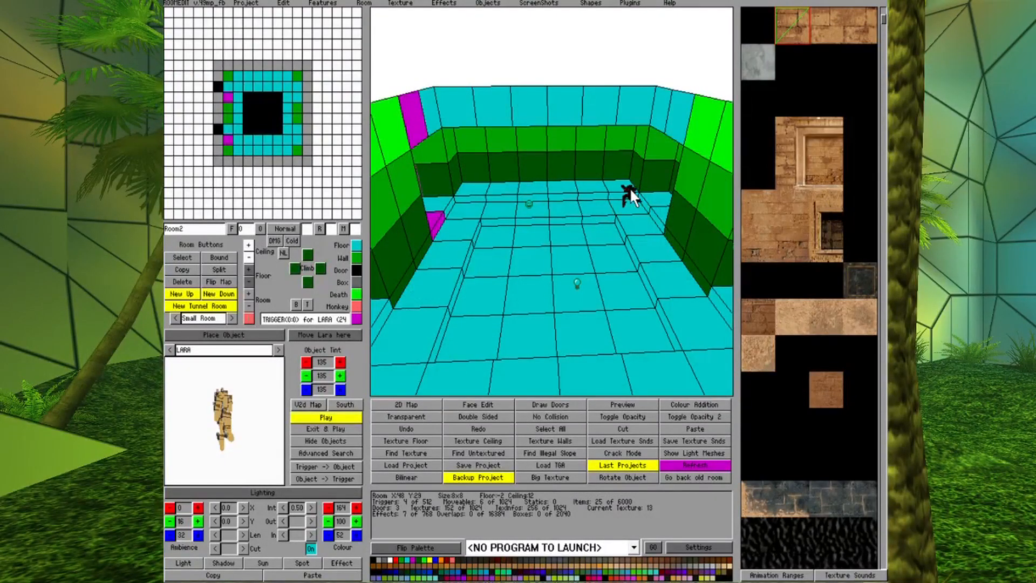
{"action": "left_click", "coordinate": [612, 260]}
{"action": "key", "text": "Up"}
{"action": "key", "text": "Up"}
{"action": "key", "text": "Up"}
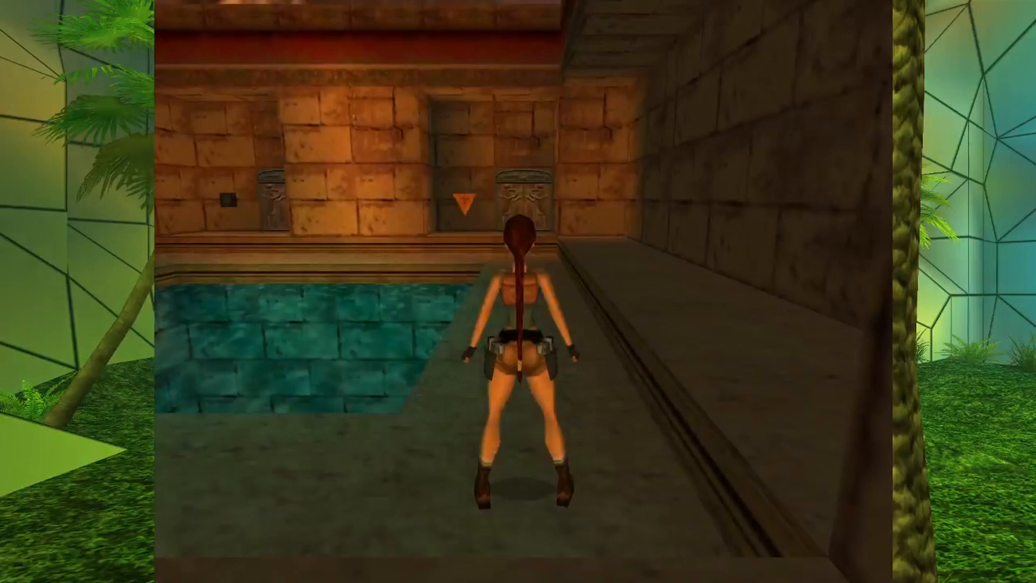
{"action": "key", "text": "Left"}
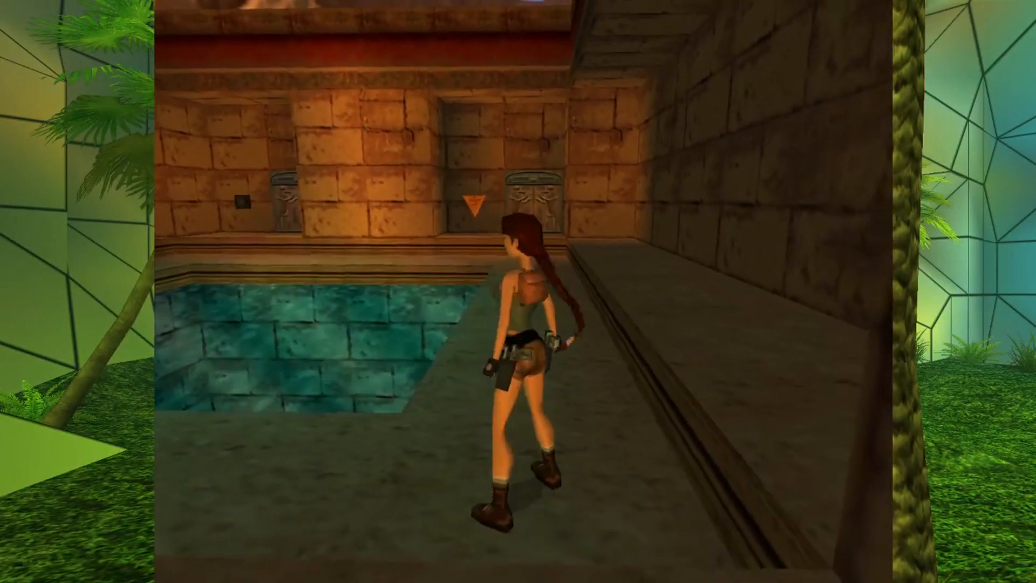
{"action": "key", "text": "Up"}
{"action": "key", "text": "Left"}
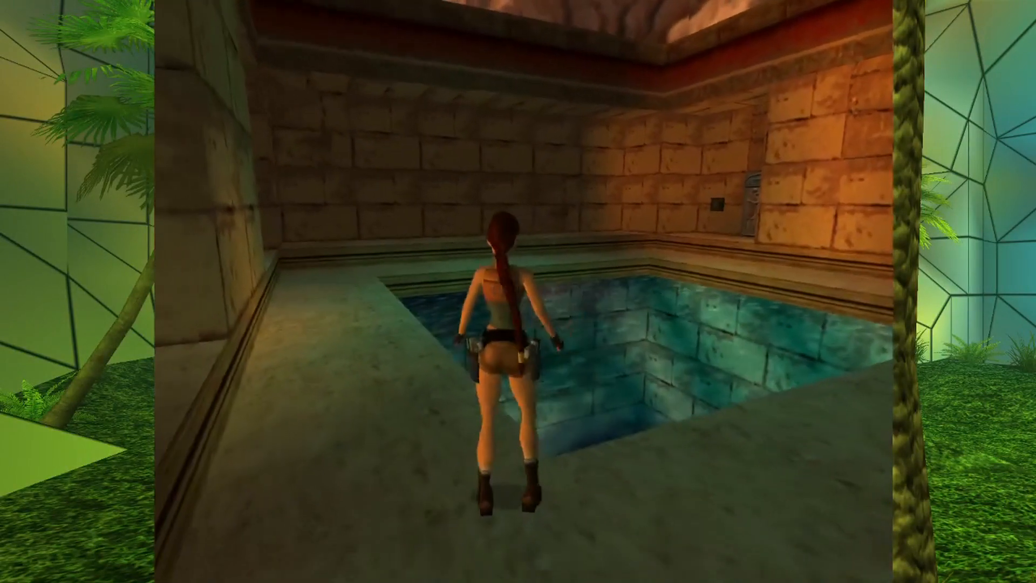
{"action": "key", "text": "Right"}
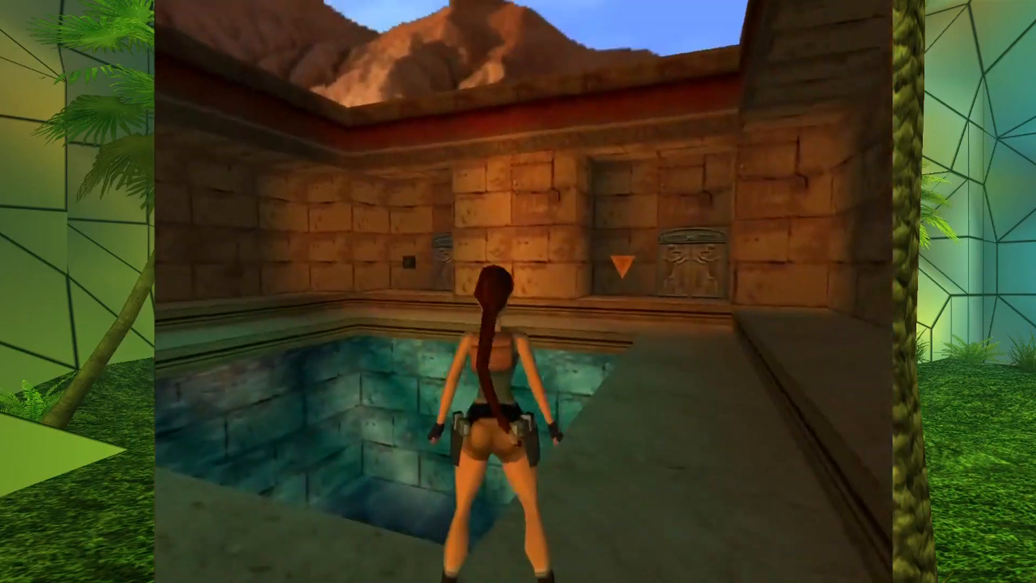
{"action": "key", "text": "Insert+Up"}
{"action": "key", "text": "Right"}
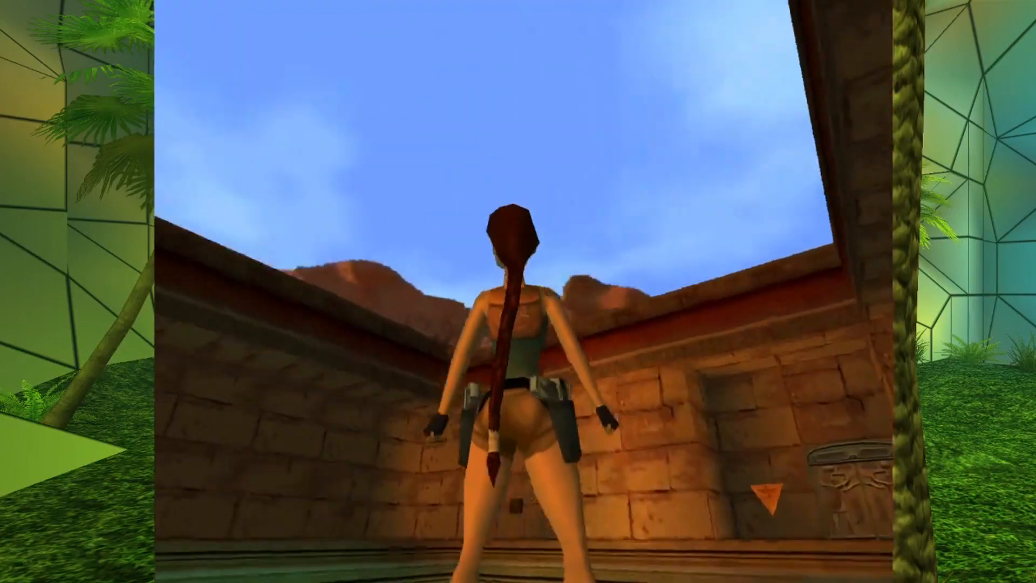
{"action": "key", "text": "Left"}
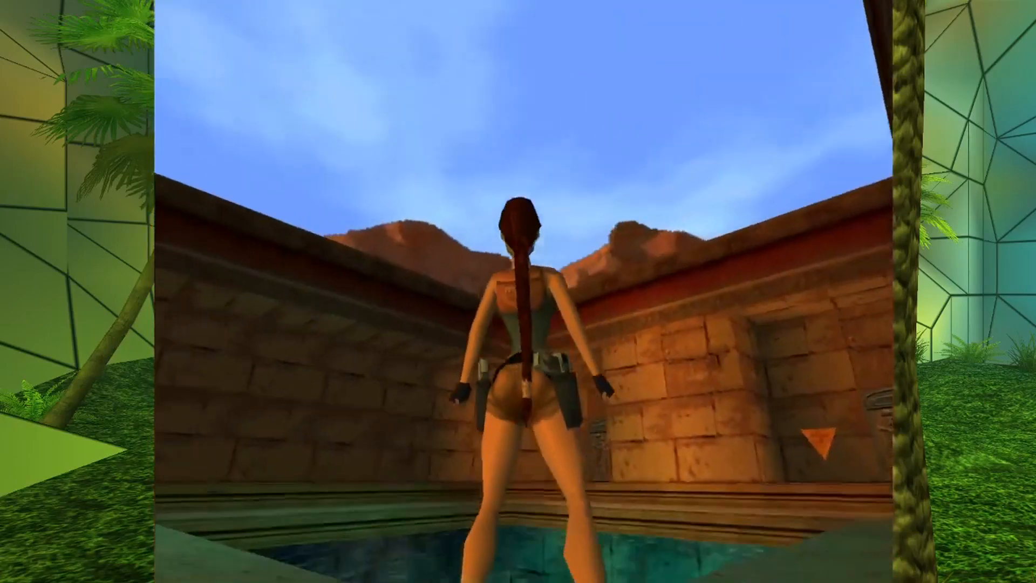
{"action": "key", "text": "Up"}
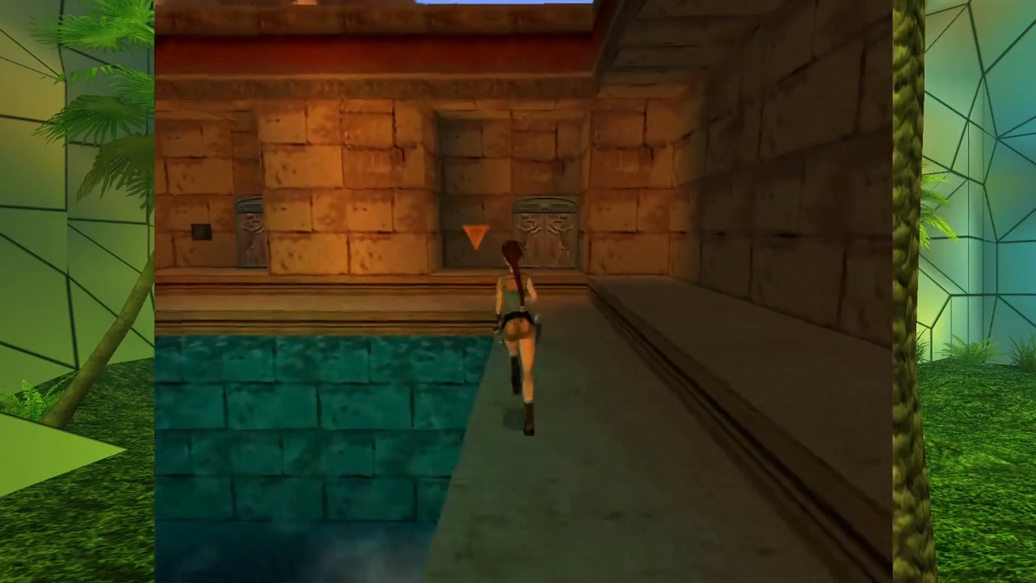
{"action": "key", "text": "Left"}
{"action": "key", "text": "Left"}
{"action": "key", "text": "Up"}
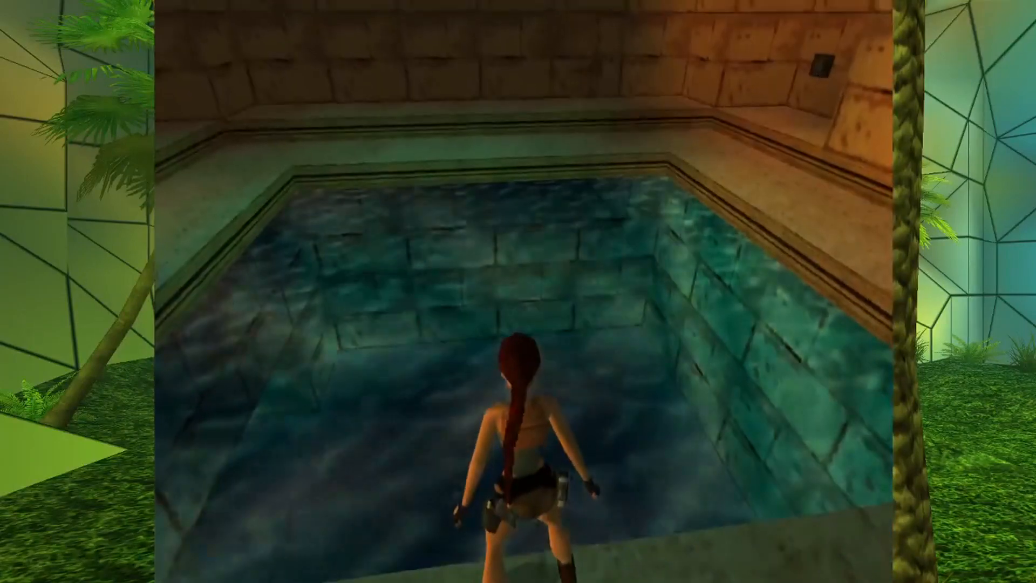
{"action": "key", "text": "Left"}
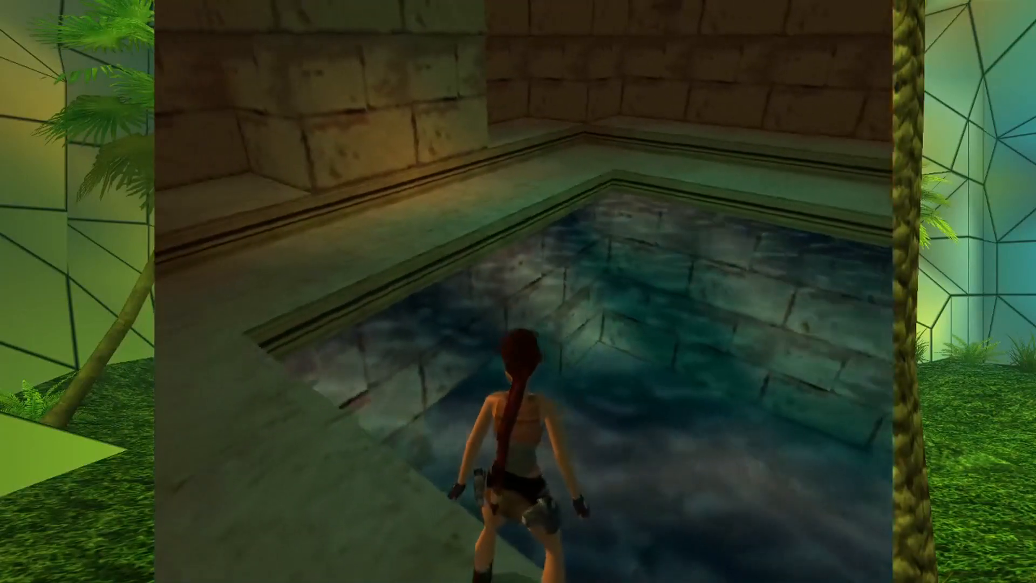
{"action": "key", "text": "Right"}
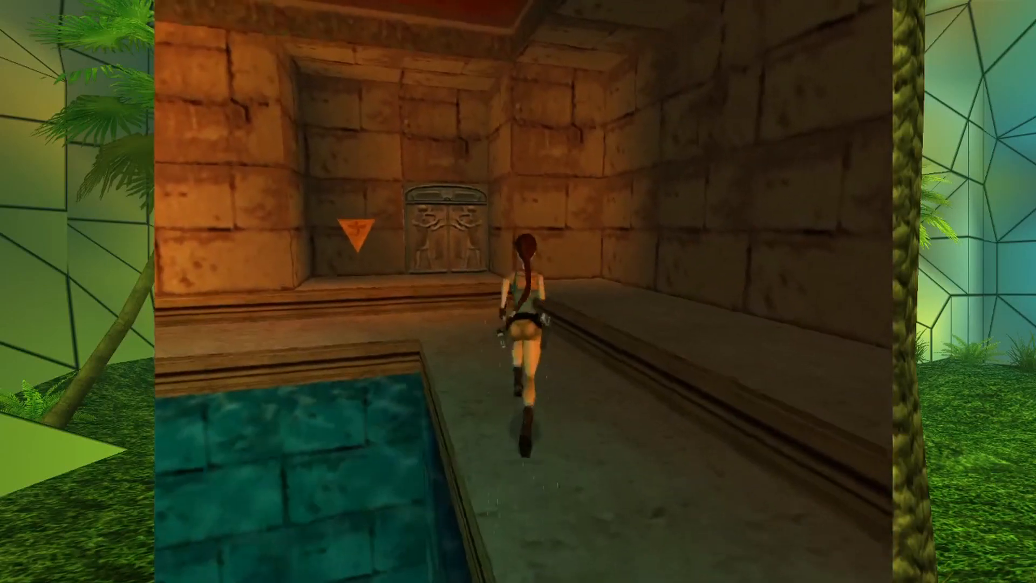
{"action": "key", "text": "Left"}
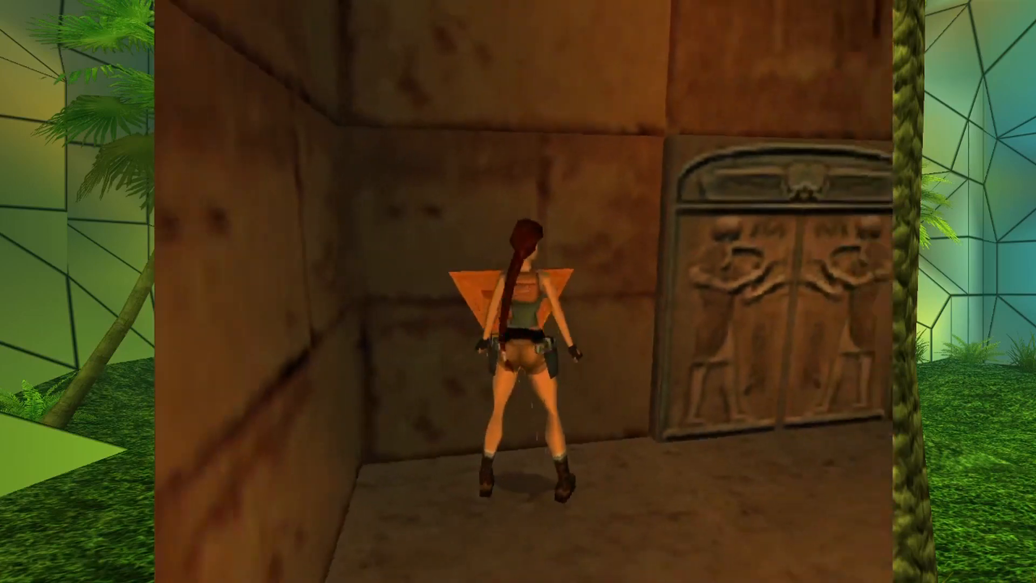
{"action": "key", "text": "Left"}
{"action": "key", "text": "Right"}
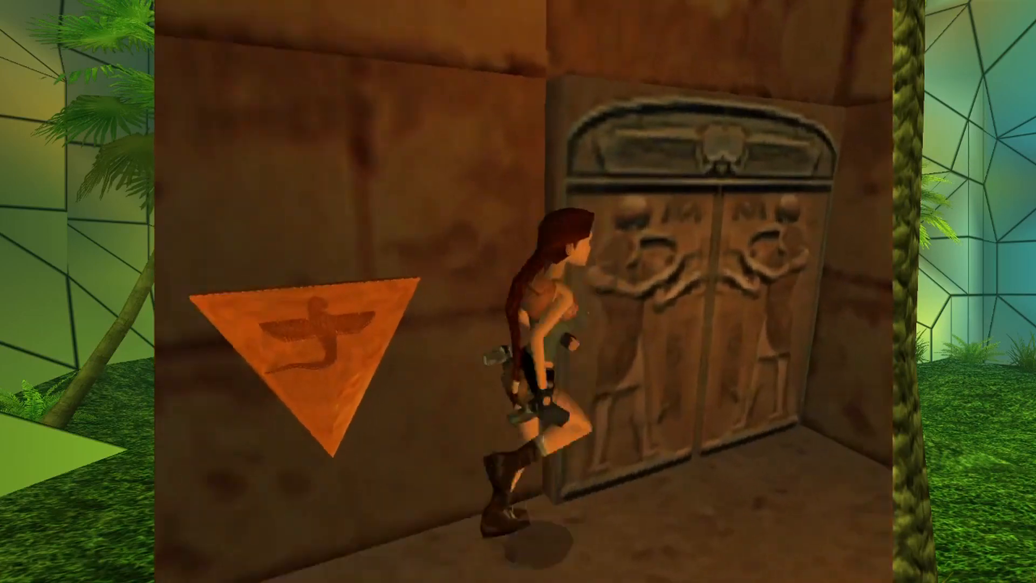
{"action": "key", "text": "Up"}
{"action": "key", "text": "Right"}
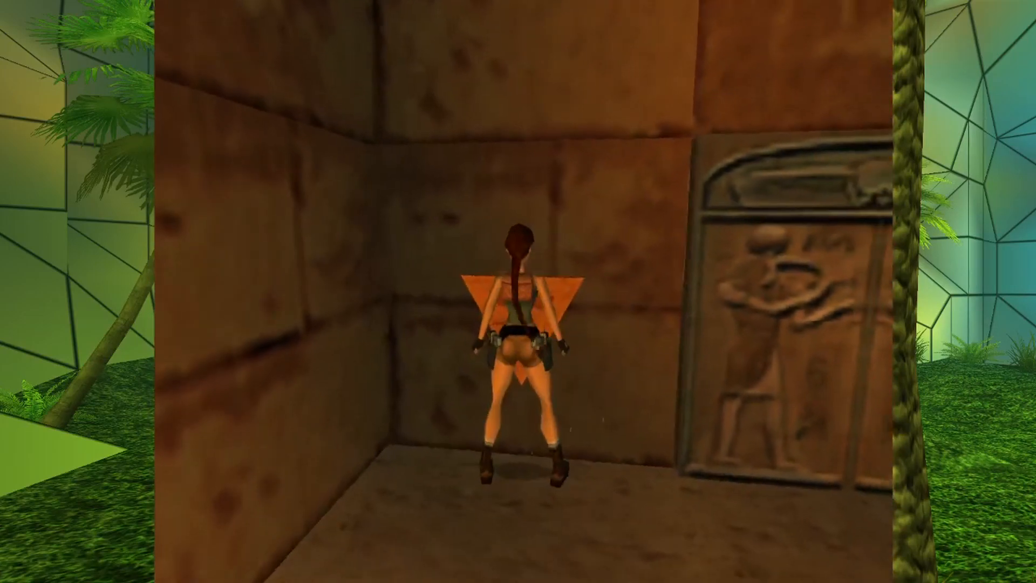
{"action": "key", "text": "Escape"}
{"action": "key", "text": "Return"}
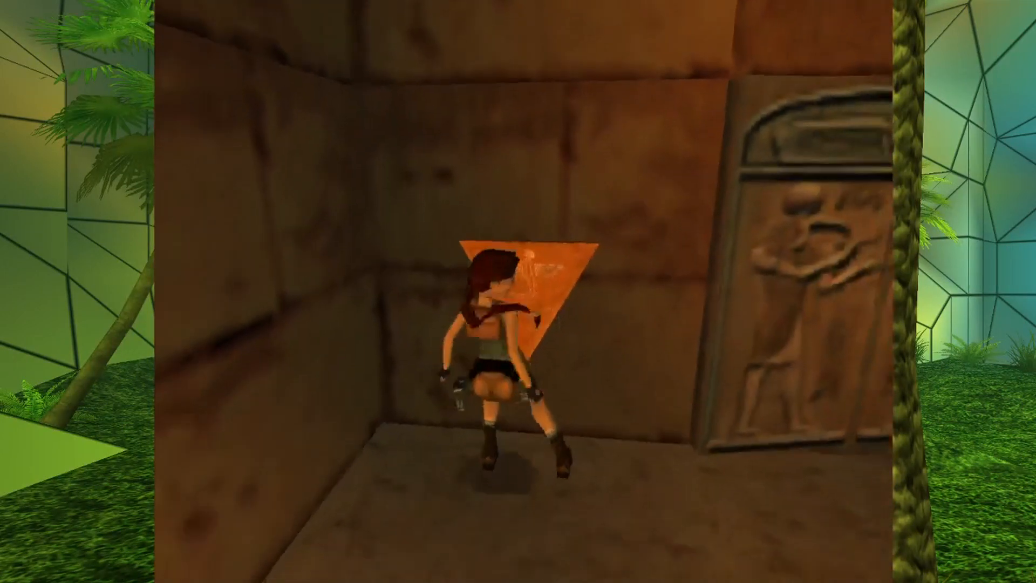
{"action": "key", "text": "Right"}
{"action": "key", "text": "Up"}
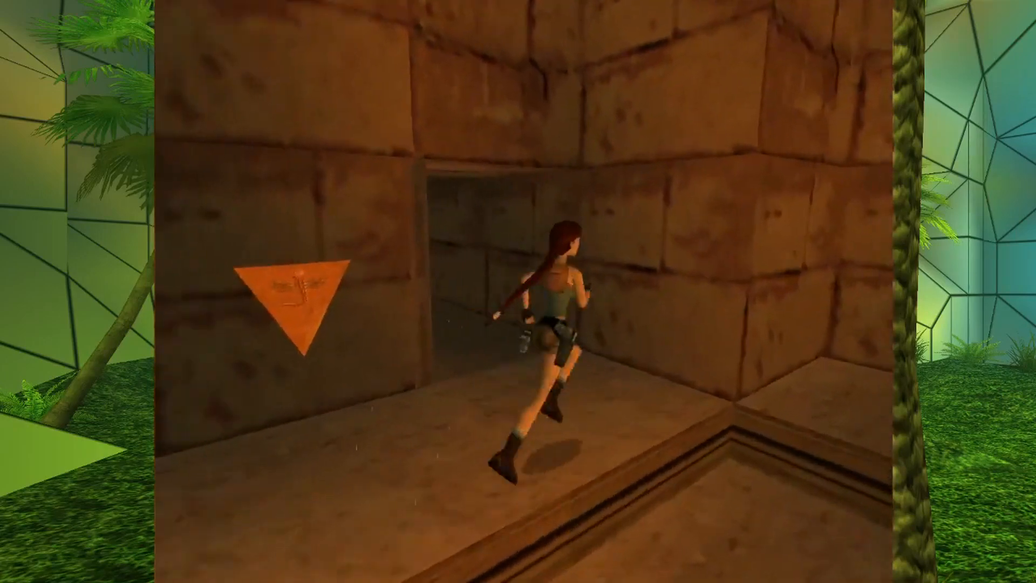
{"action": "key", "text": "Left"}
{"action": "key", "text": "Up"}
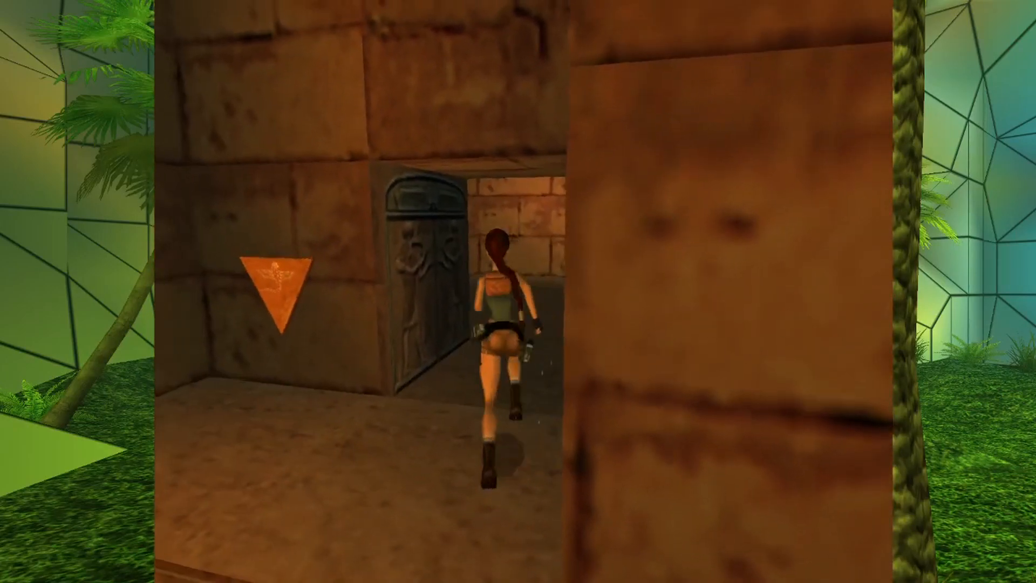
{"action": "key", "text": "Up"}
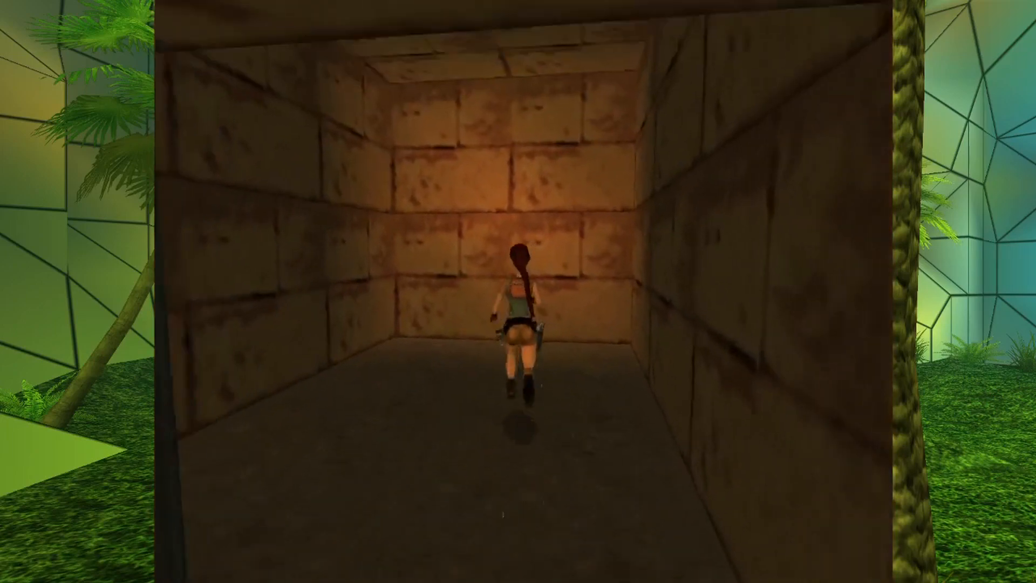
{"action": "key", "text": "Right"}
{"action": "key", "text": "Left"}
{"action": "key", "text": "Up"}
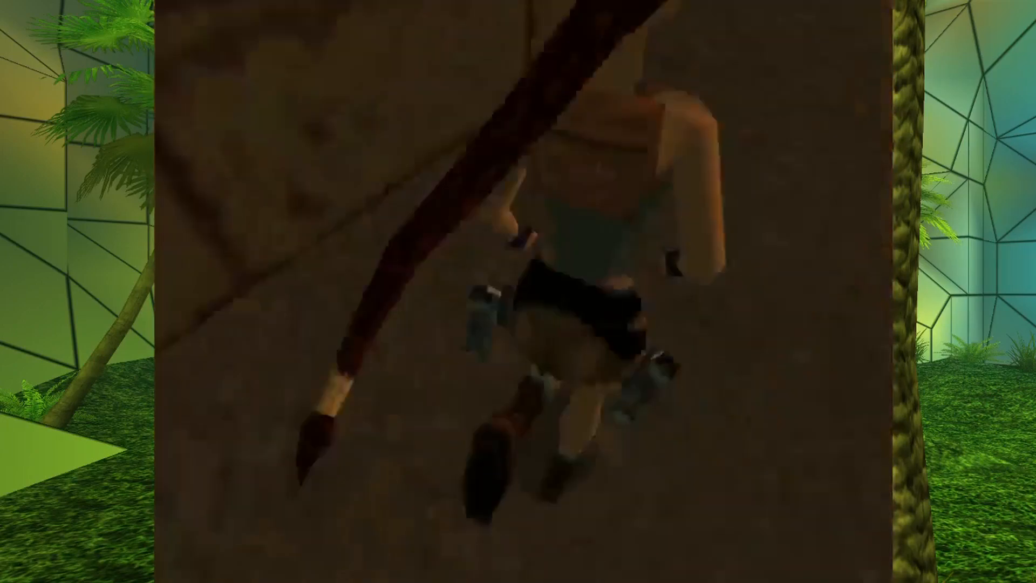
{"action": "key", "text": "Up"}
{"action": "key", "text": "Up"}
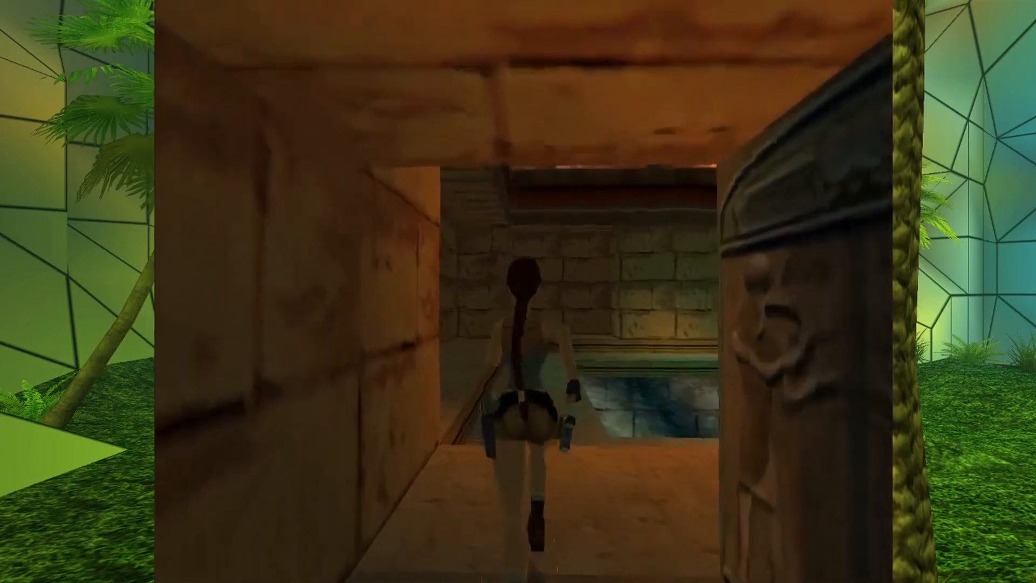
{"action": "key", "text": "End"}
{"action": "key", "text": "Up"}
{"action": "key", "text": "Left"}
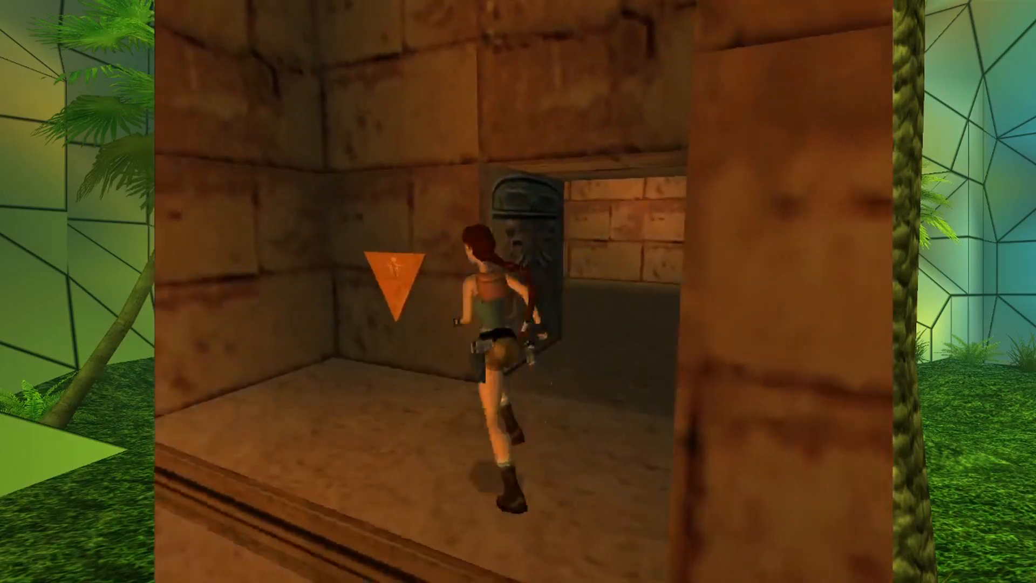
{"action": "key", "text": "Up"}
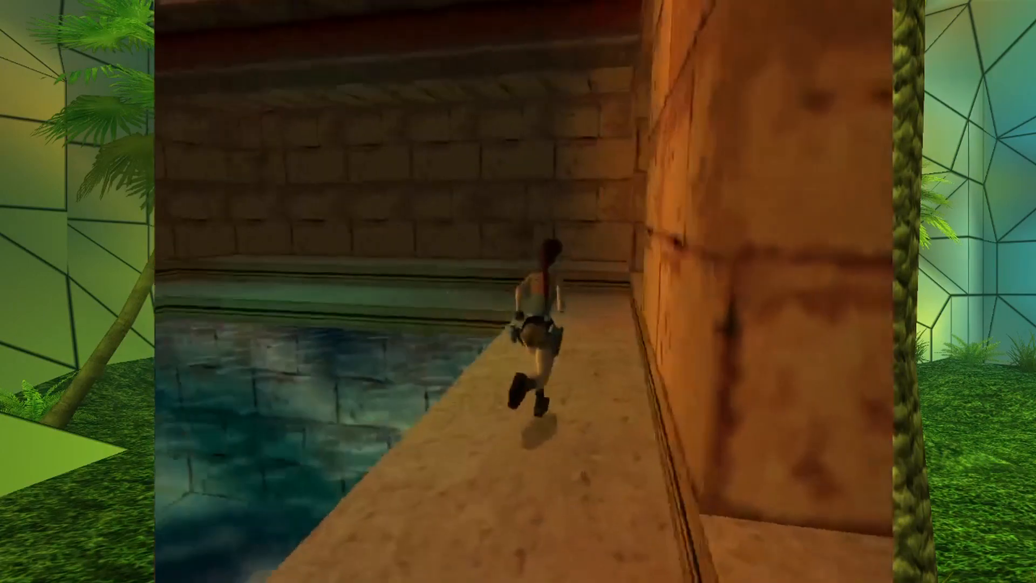
{"action": "key", "text": "Up"}
{"action": "key", "text": "Right"}
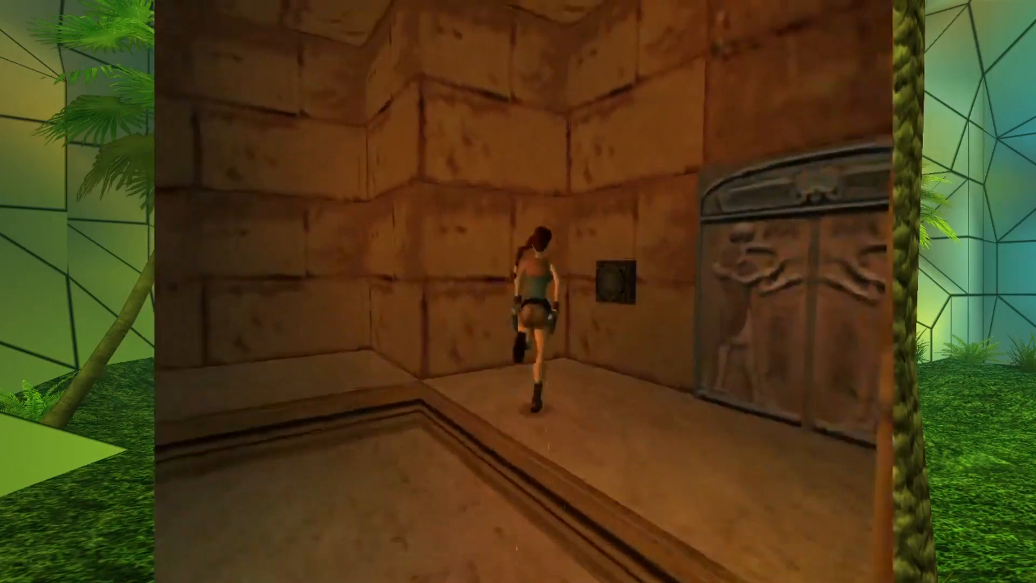
{"action": "key", "text": "ctrl"}
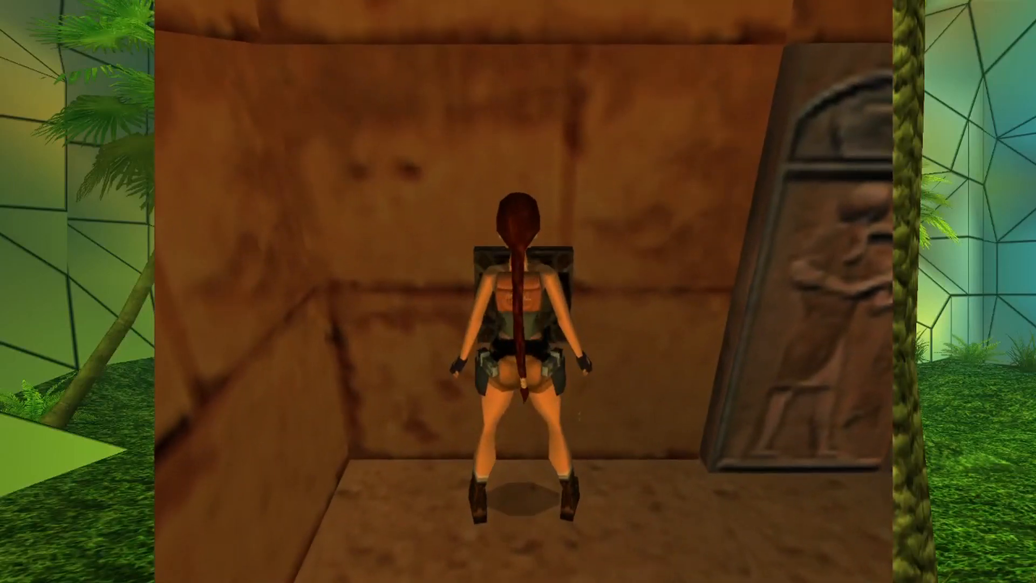
{"action": "key", "text": "Down"}
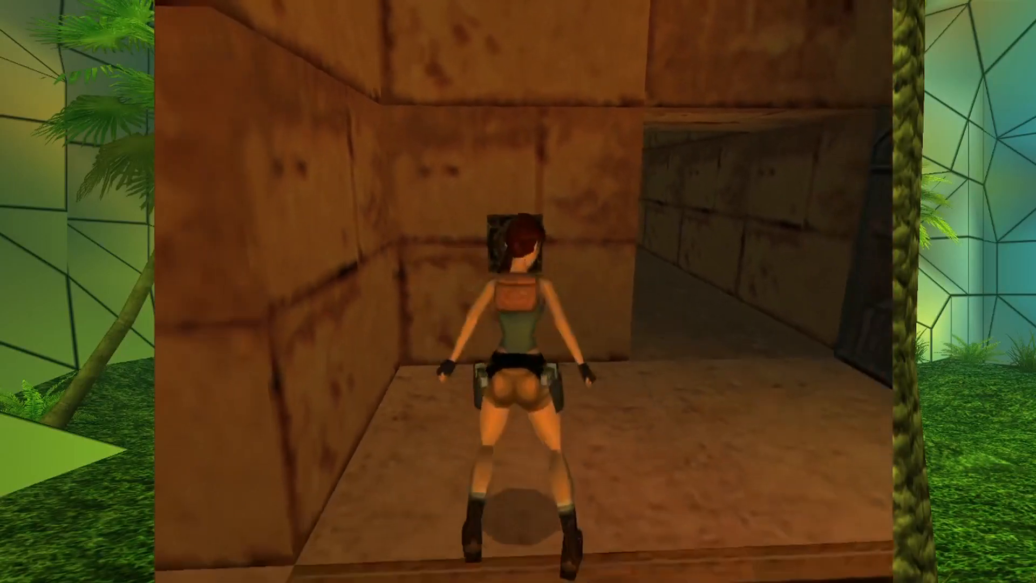
{"action": "key", "text": "Right"}
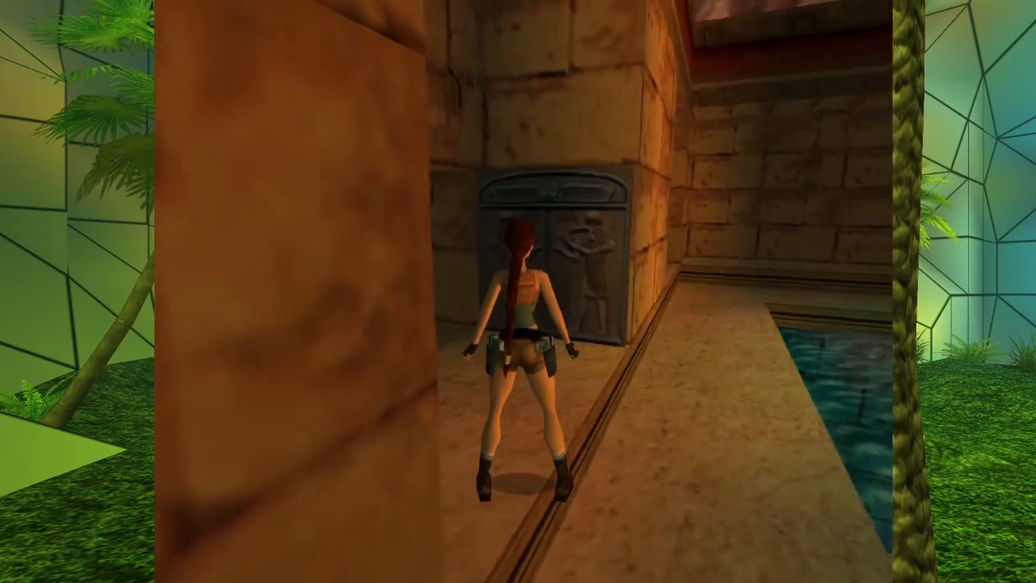
{"action": "key", "text": "Left"}
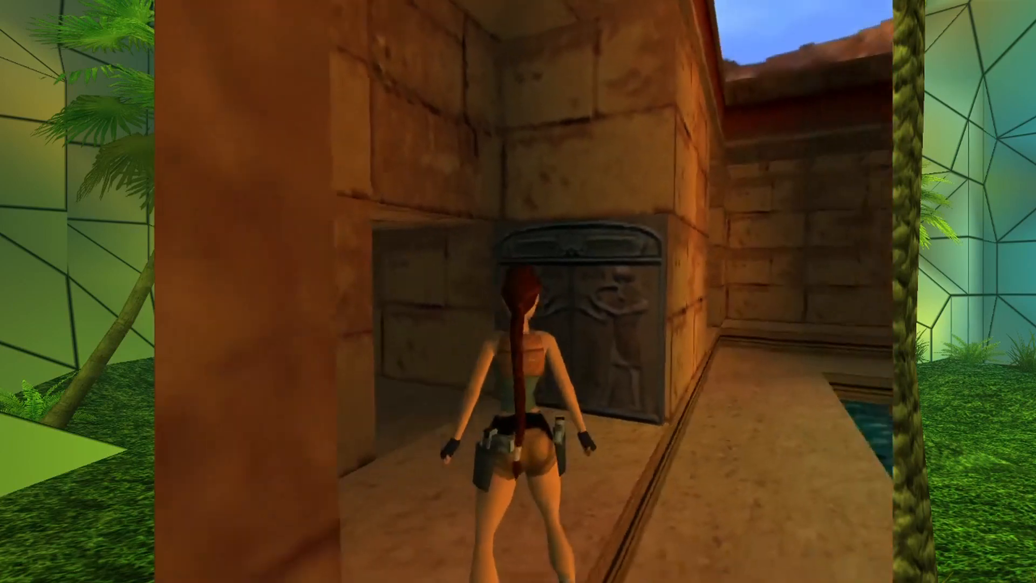
{"action": "key", "text": "Left"}
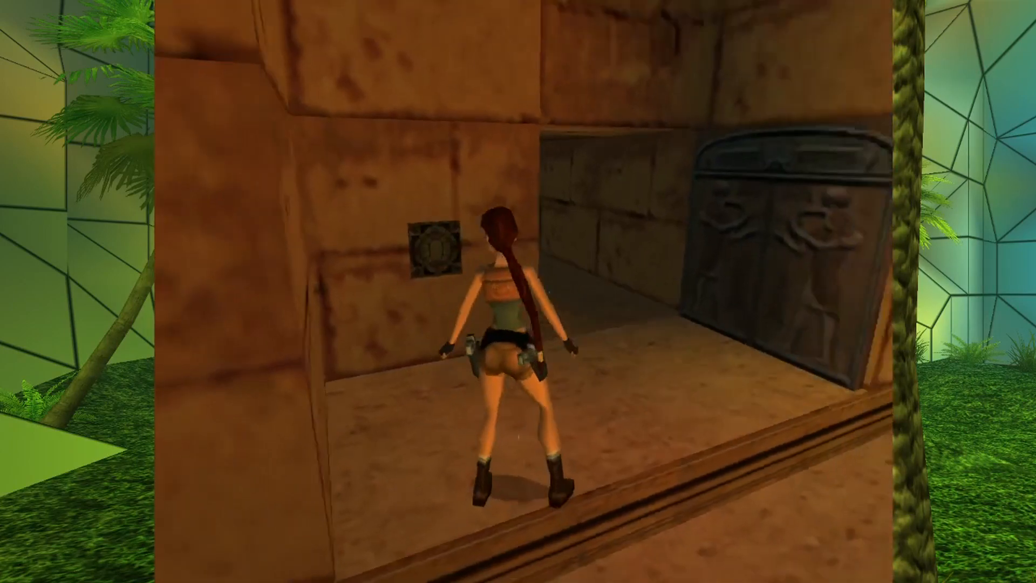
{"action": "key", "text": "Up"}
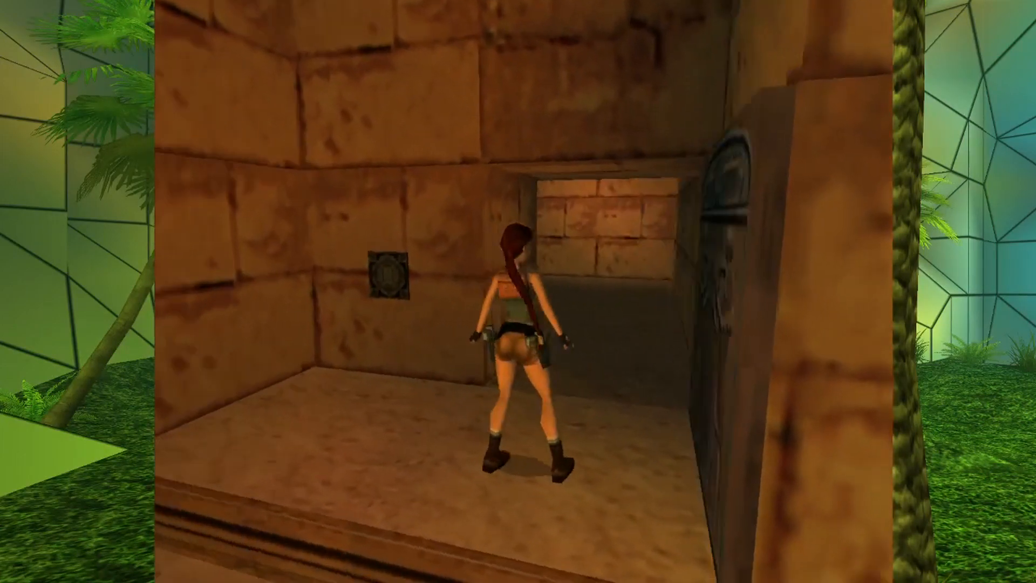
{"action": "key", "text": "Right"}
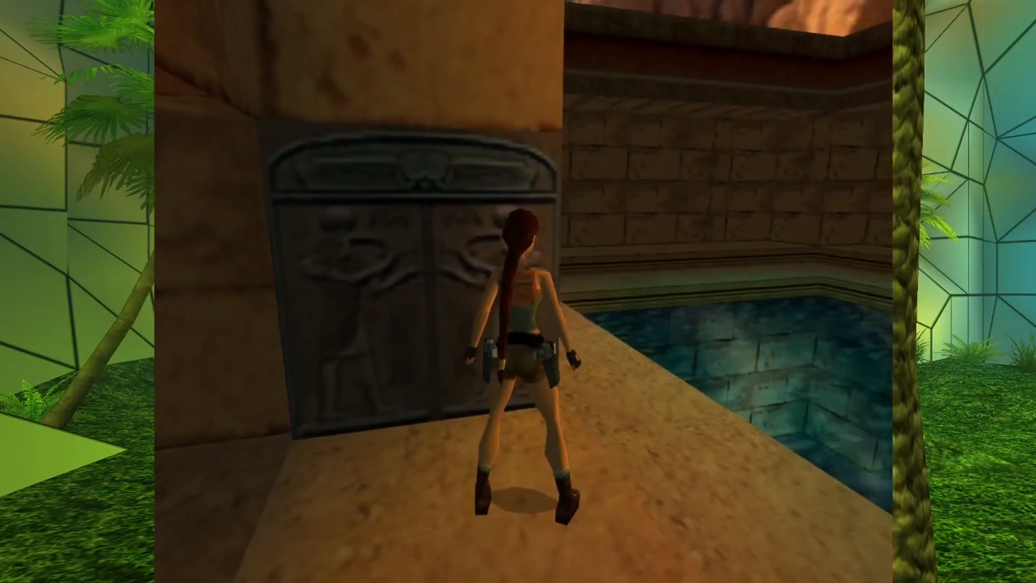
{"action": "key", "text": "End"}
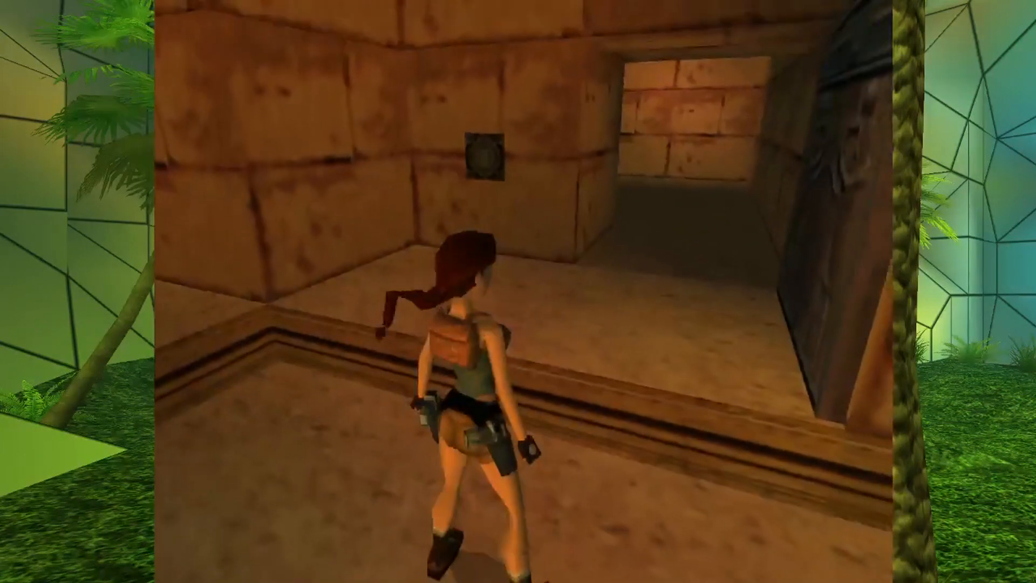
{"action": "key", "text": "Left"}
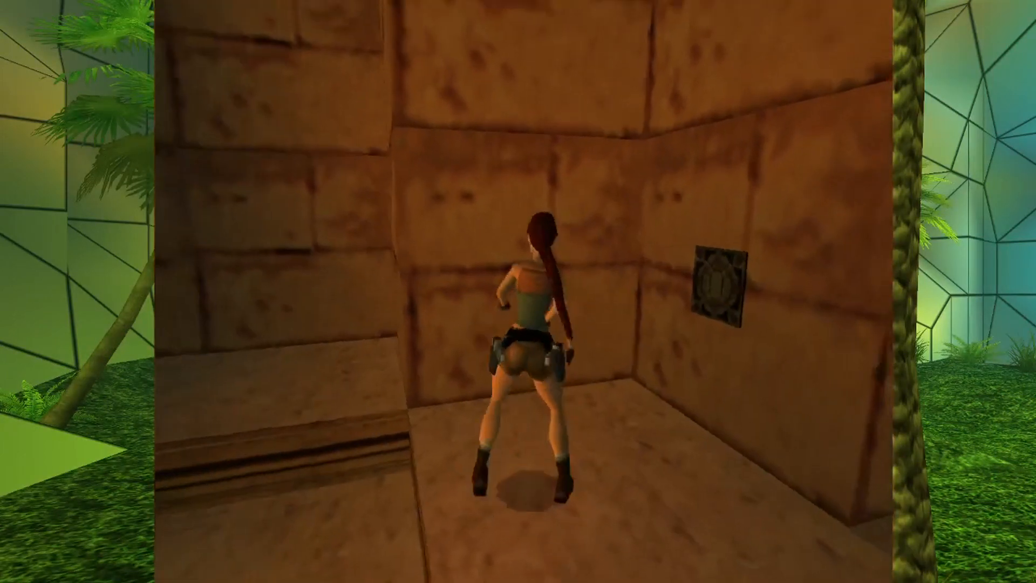
{"action": "key", "text": "Right"}
{"action": "key", "text": "Insert"}
{"action": "key", "text": "Right"}
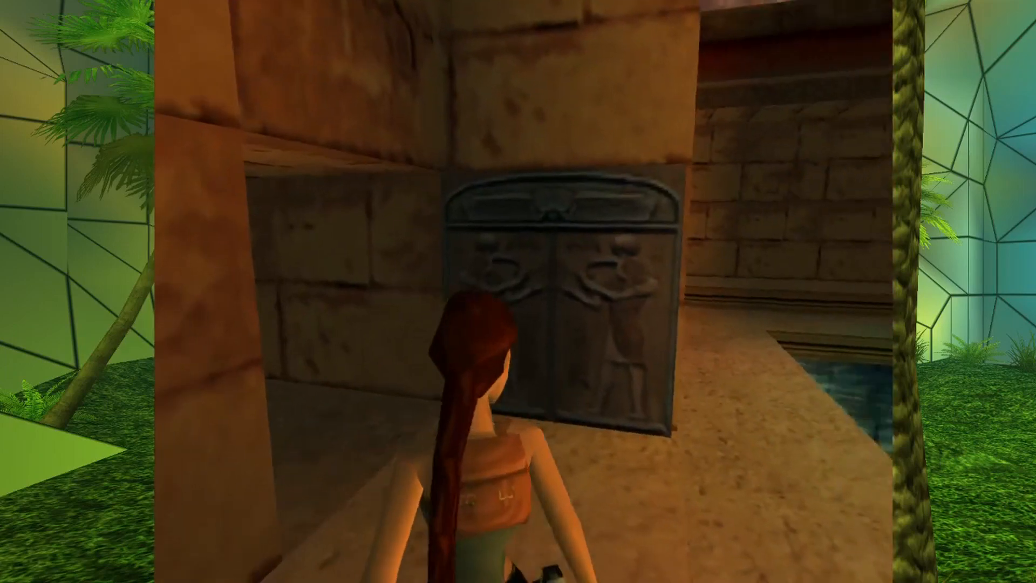
{"action": "key", "text": "Right"}
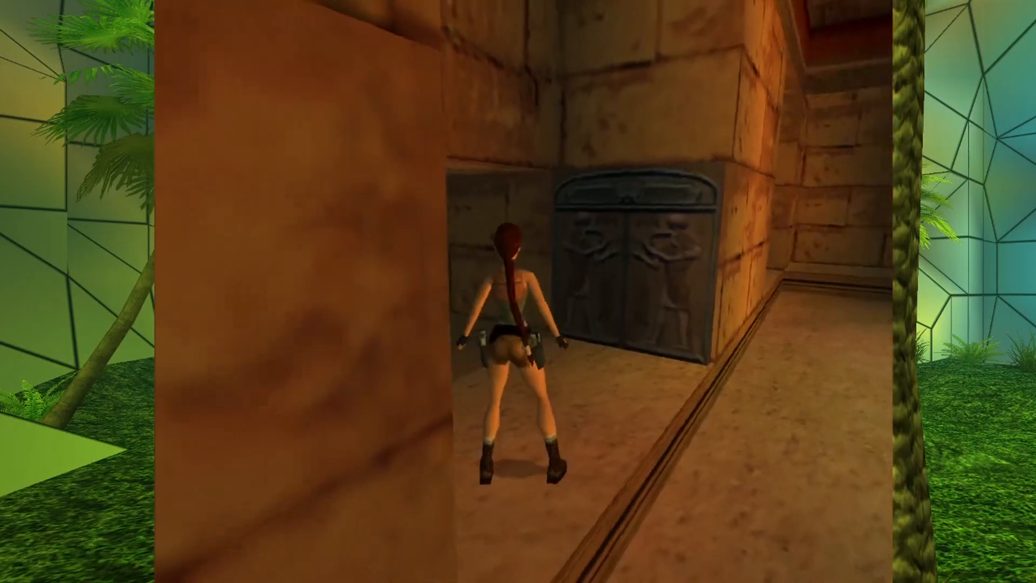
{"action": "key", "text": "Left"}
{"action": "key", "text": "Left"}
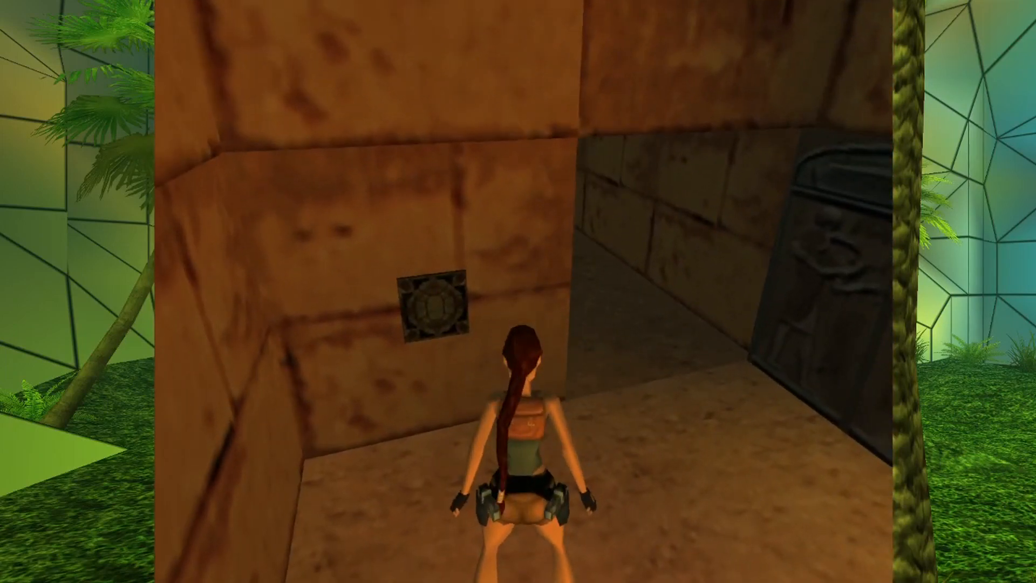
{"action": "key", "text": "Right"}
{"action": "key", "text": "Up"}
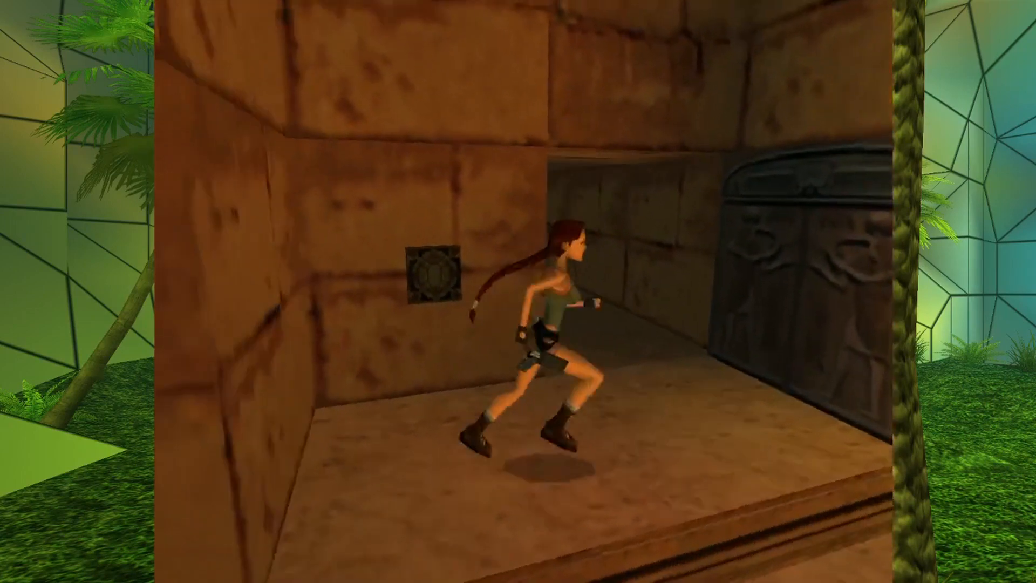
{"action": "key", "text": "Left"}
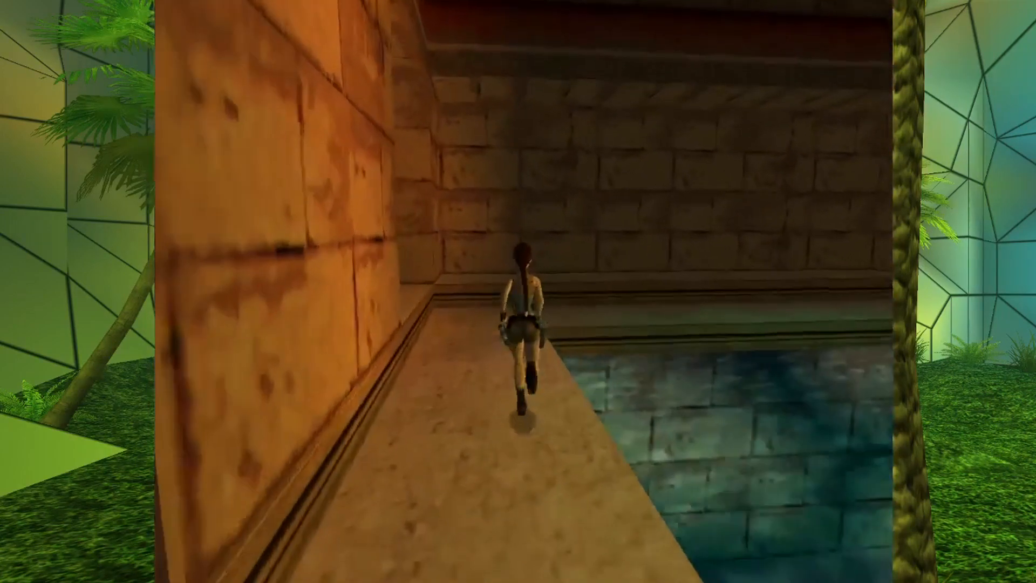
{"action": "key", "text": "Left"}
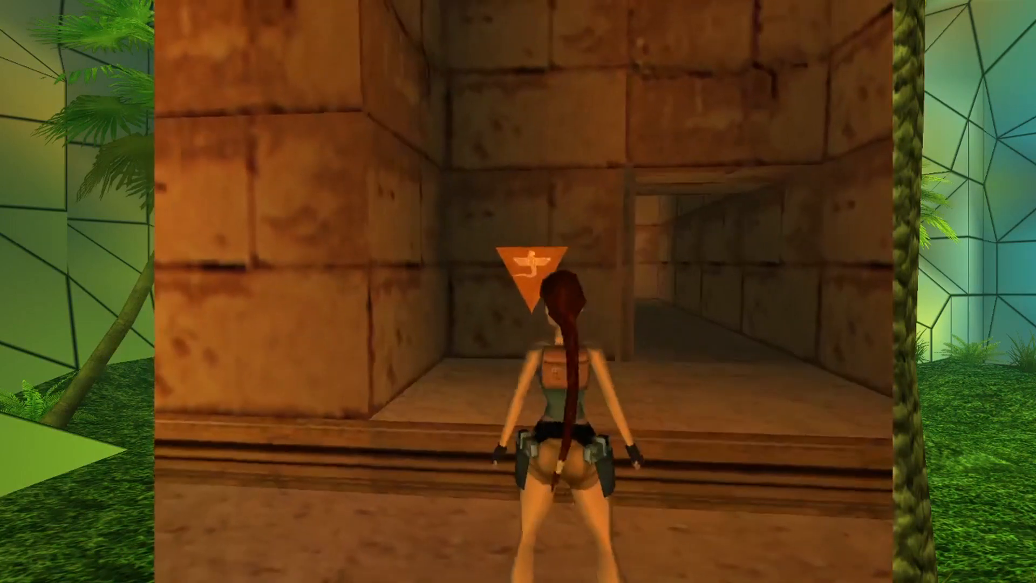
{"action": "key", "text": "Left"}
{"action": "key", "text": "Up"}
{"action": "key", "text": "Right"}
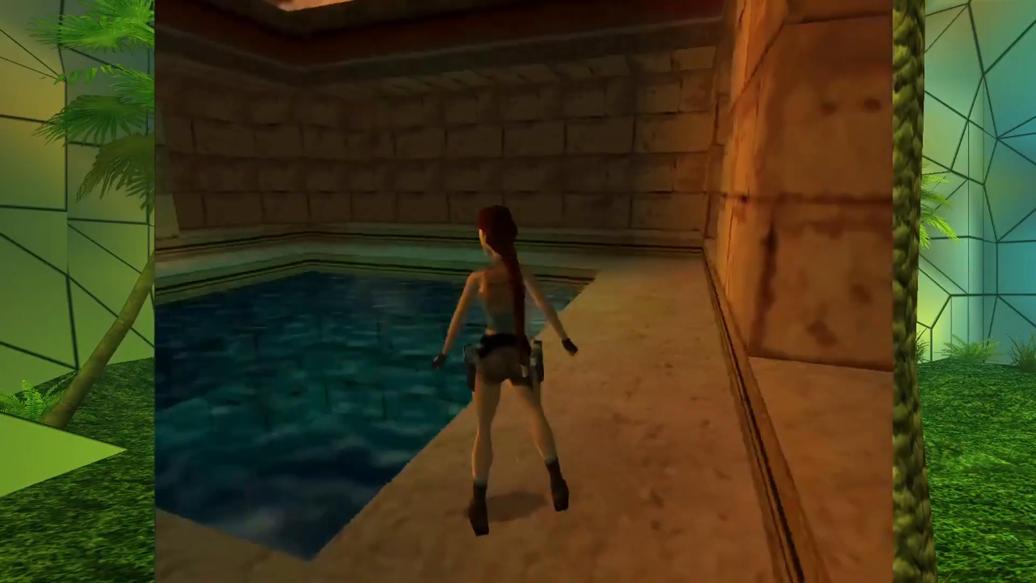
{"action": "key", "text": "Down"}
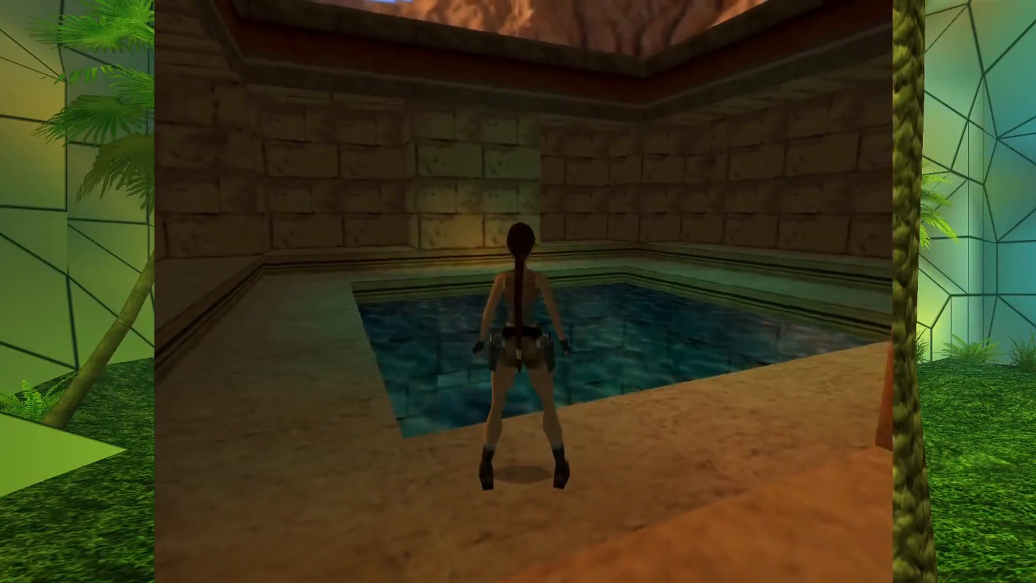
{"action": "key", "text": "Up"}
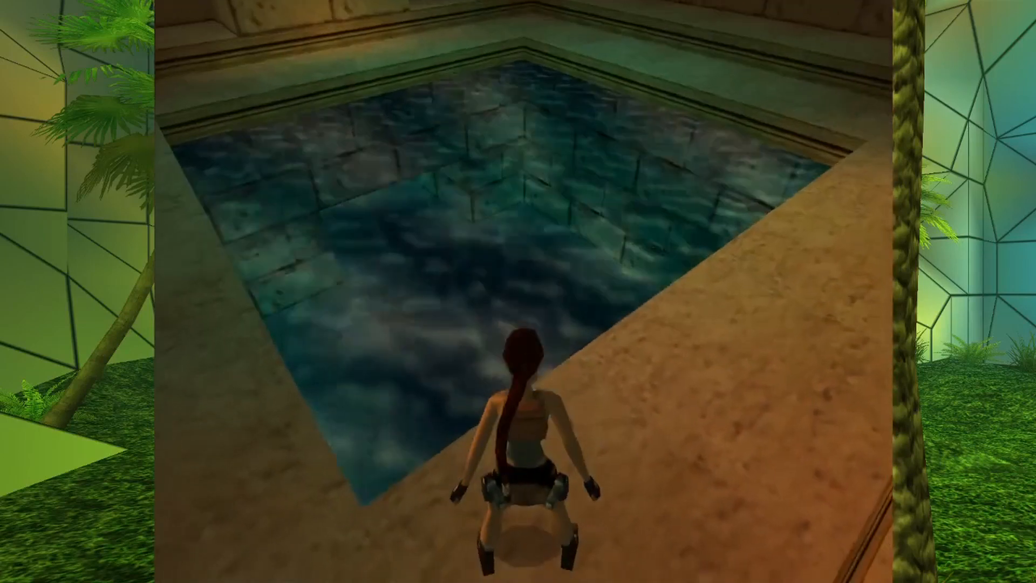
{"action": "key", "text": "Up"}
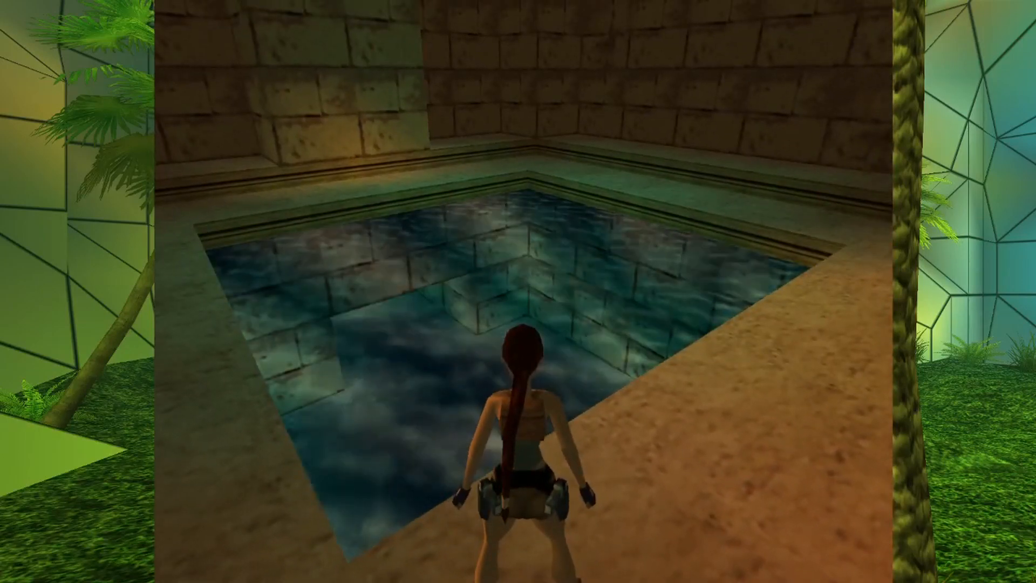
{"action": "key", "text": "Down"}
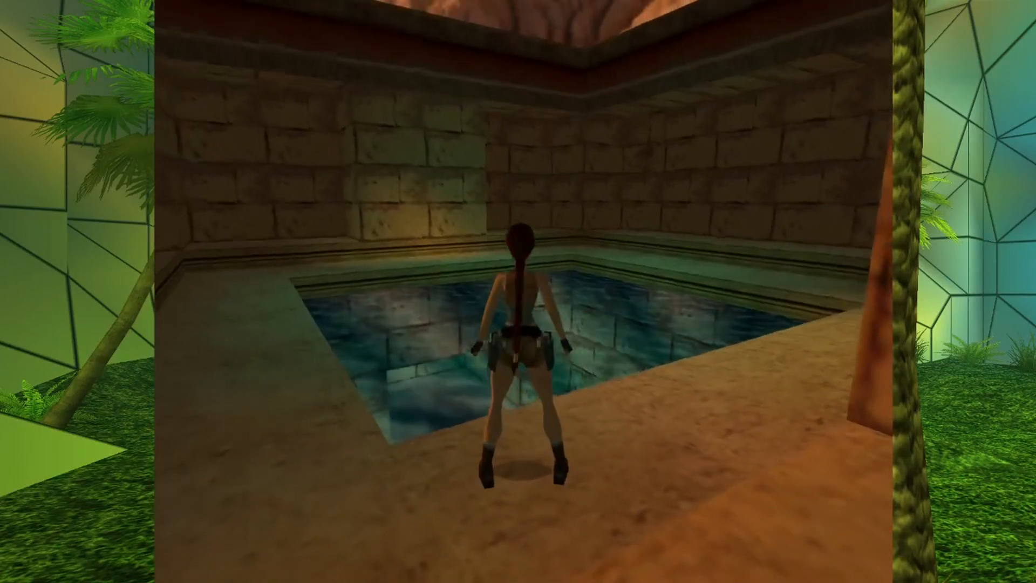
{"action": "key", "text": "Right"}
{"action": "key", "text": "Left"}
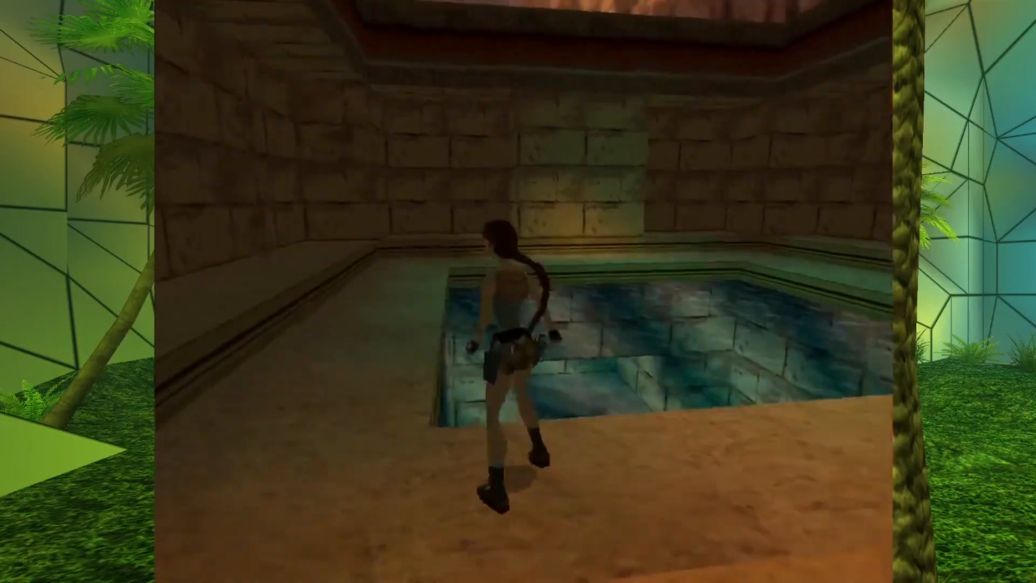
{"action": "key", "text": "Up"}
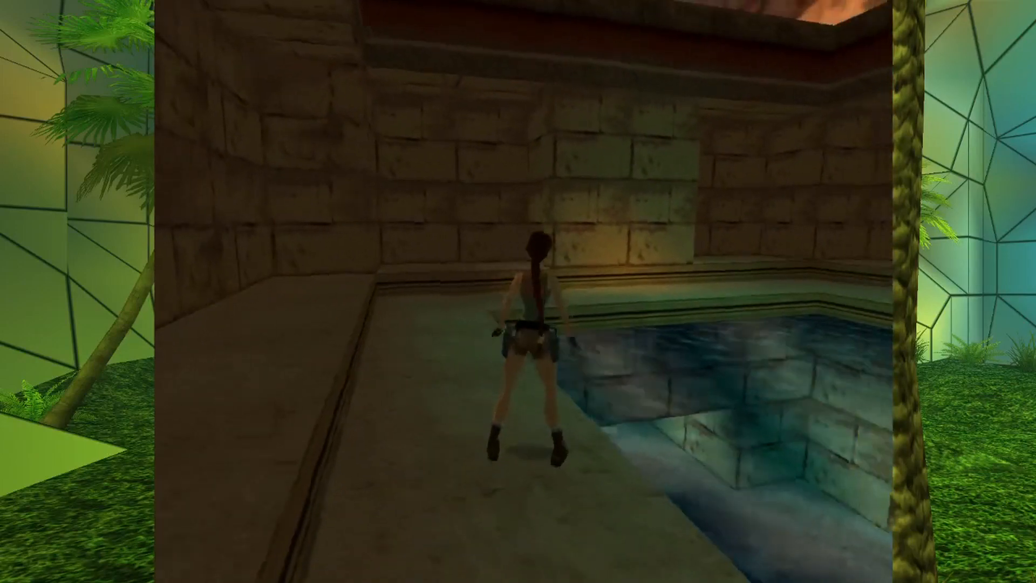
{"action": "key", "text": "Right"}
{"action": "key", "text": "Left"}
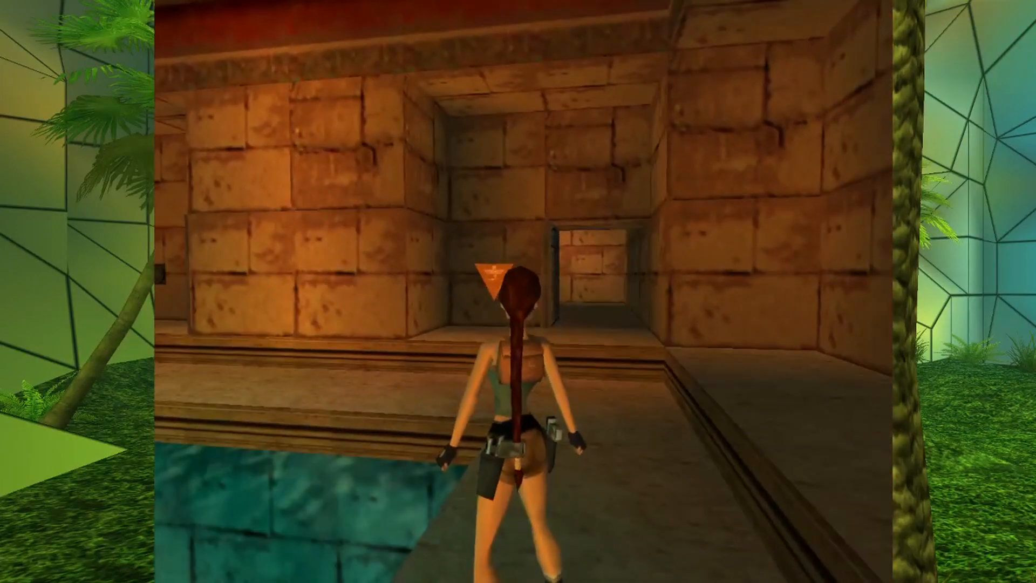
{"action": "key", "text": "Left"}
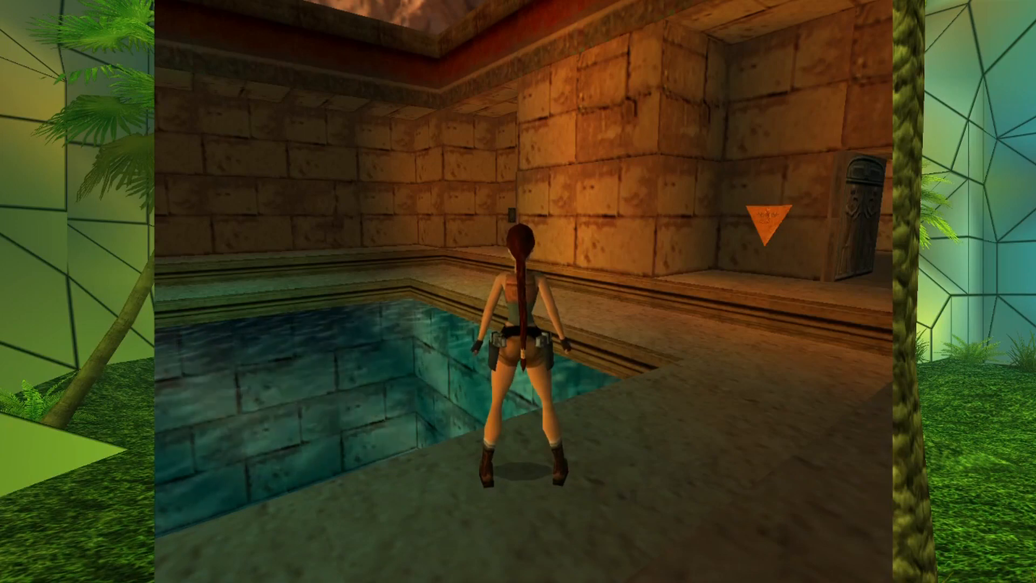
{"action": "key", "text": "Left"}
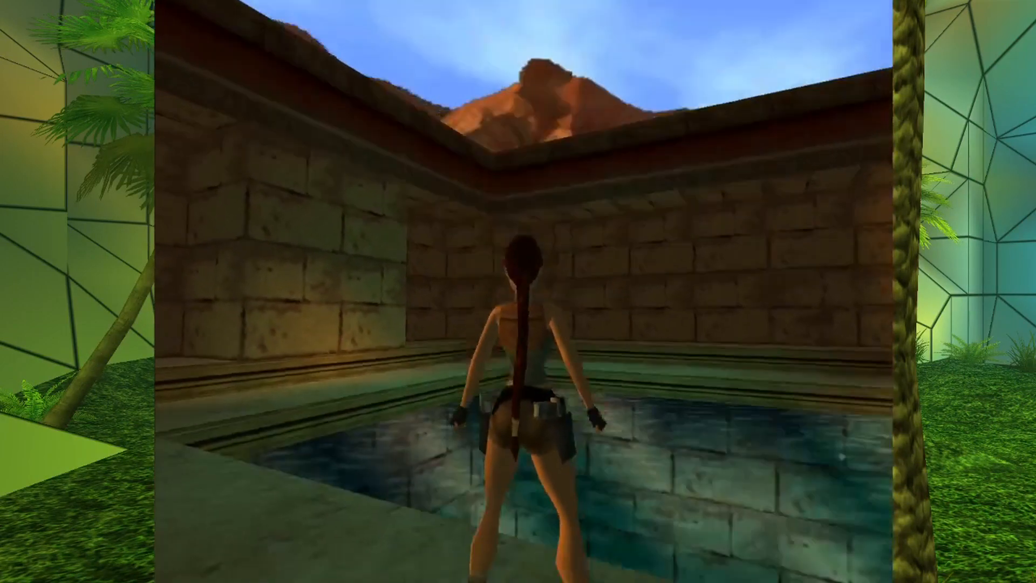
{"action": "key", "text": "Down"}
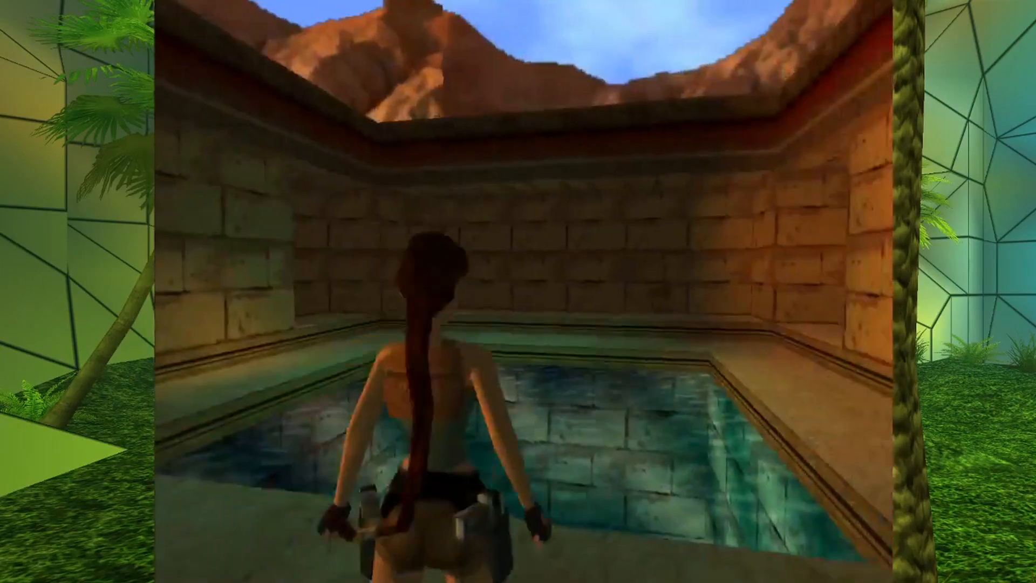
{"action": "key", "text": "Right"}
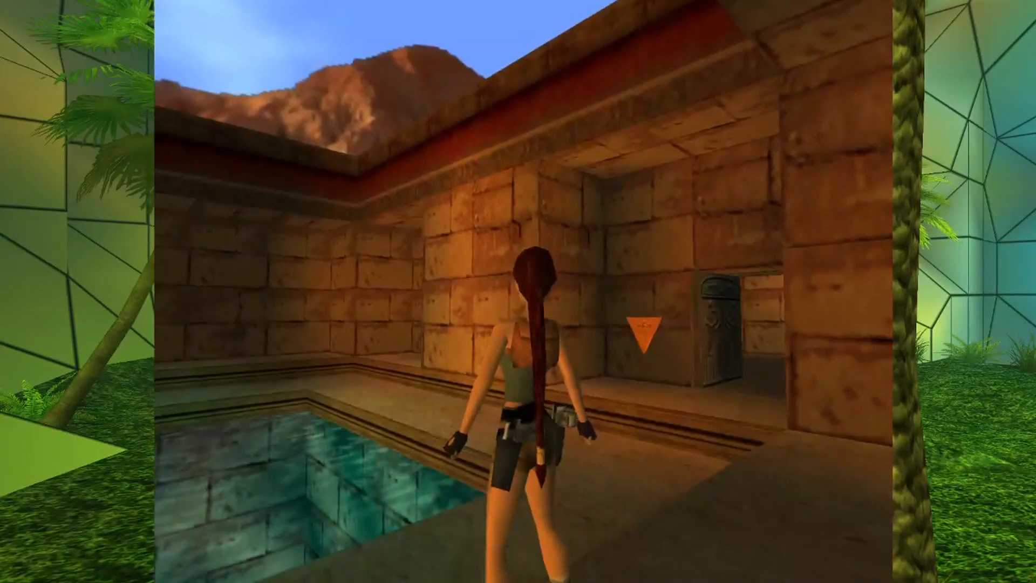
{"action": "key", "text": "Left"}
{"action": "key", "text": "Right"}
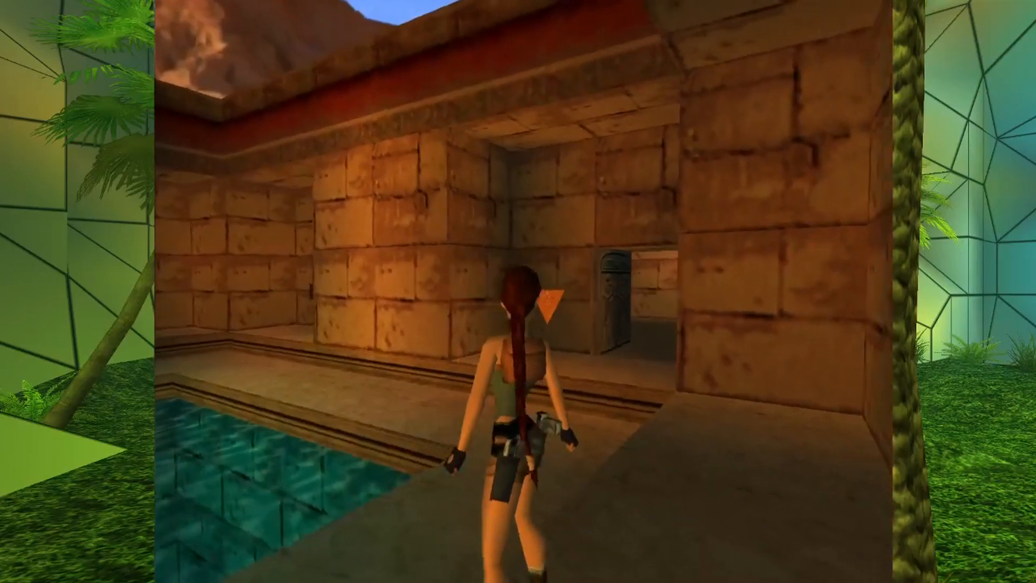
{"action": "key", "text": "Left"}
{"action": "key", "text": "Right"}
{"action": "key", "text": "Insert"}
{"action": "key", "text": "Down"}
{"action": "key", "text": "Left"}
{"action": "key", "text": "Up"}
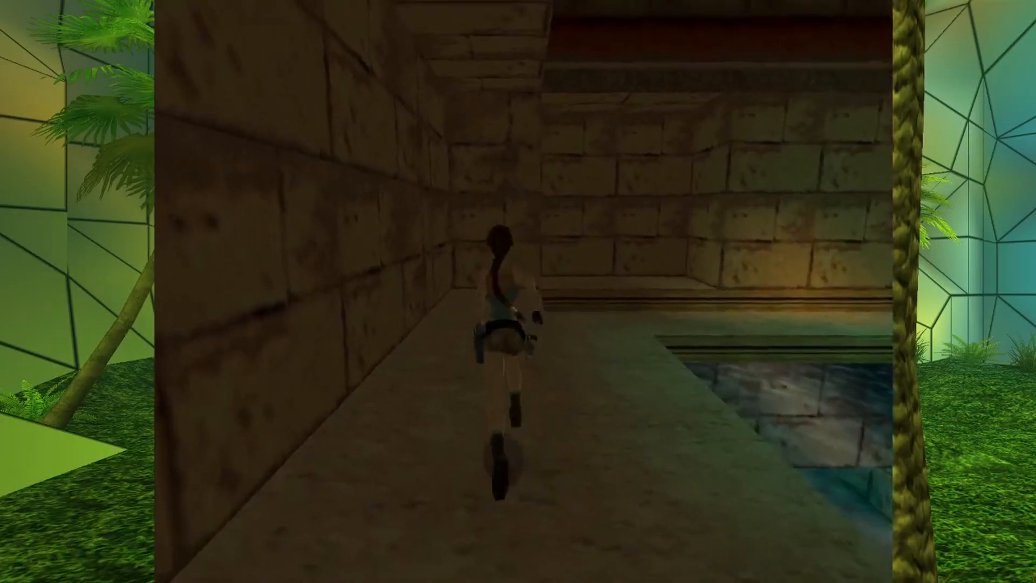
{"action": "key", "text": "Right"}
{"action": "key", "text": "Right"}
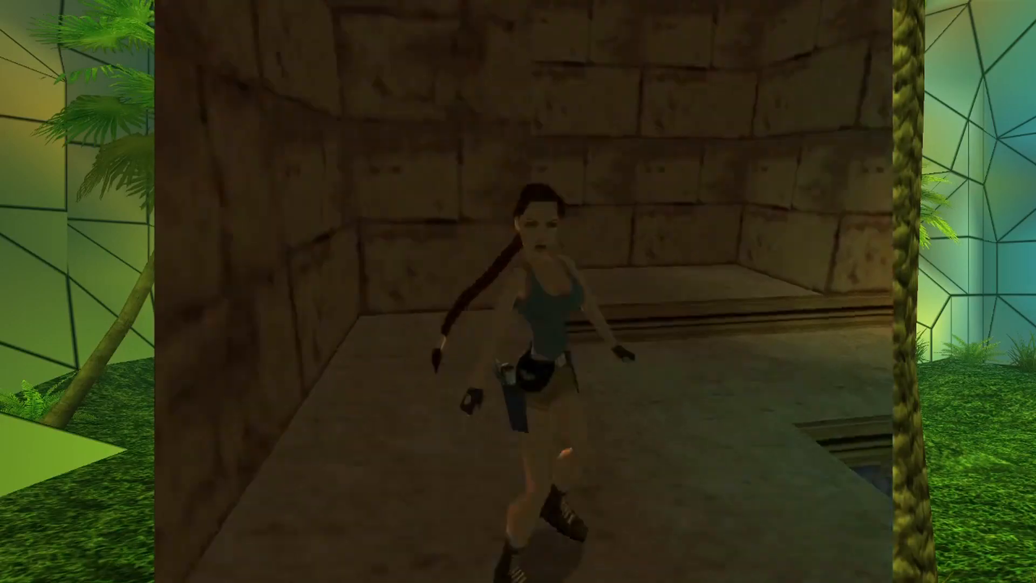
{"action": "key", "text": "Insert"}
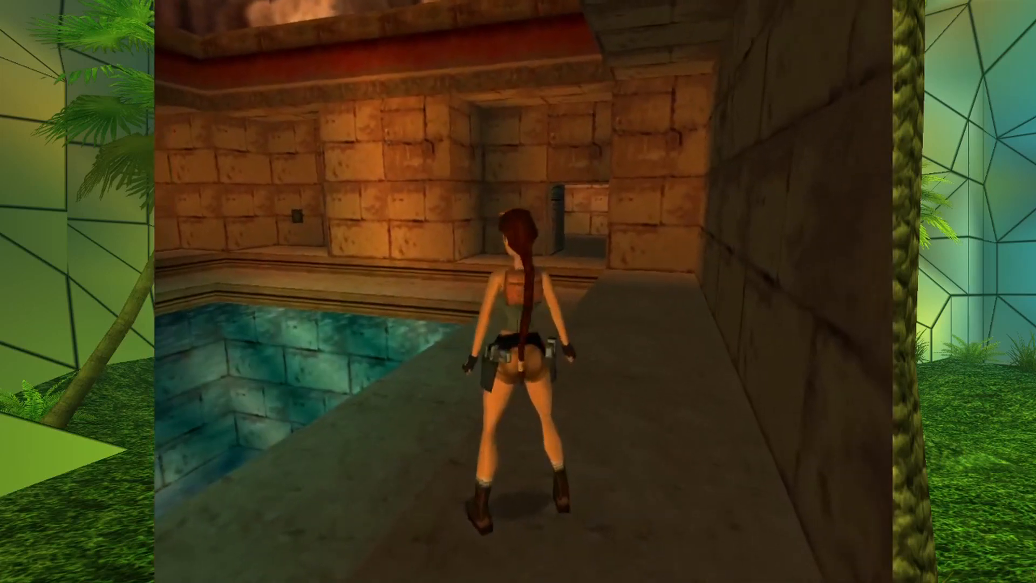
{"action": "key", "text": "Left"}
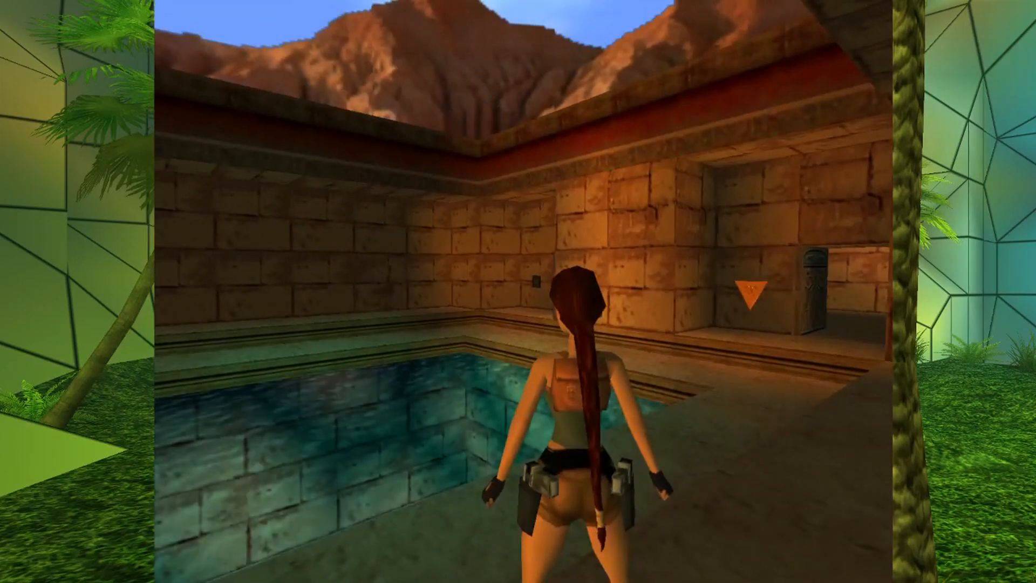
{"action": "key", "text": "Left"}
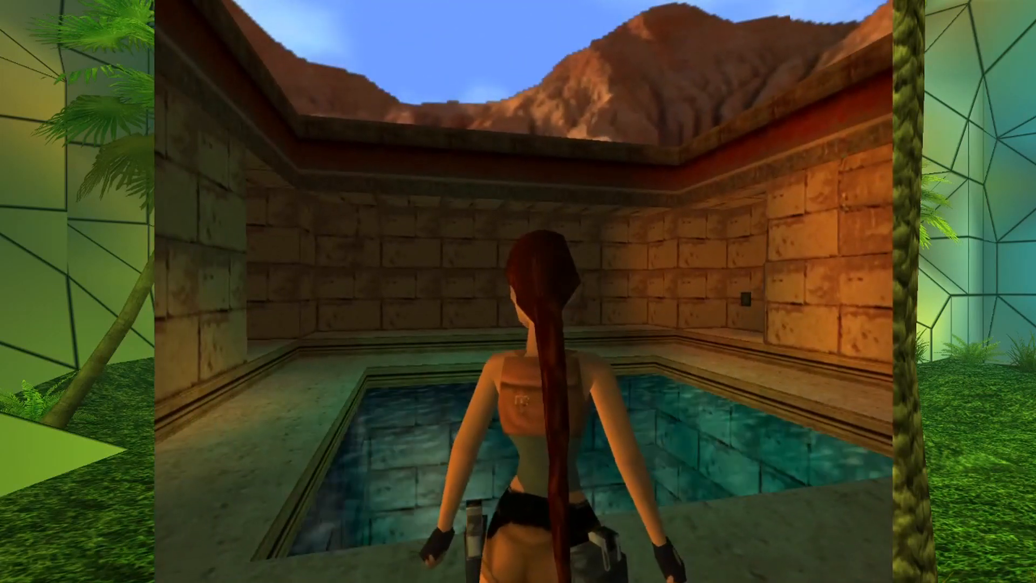
{"action": "key", "text": "Right"}
{"action": "key", "text": "Up"}
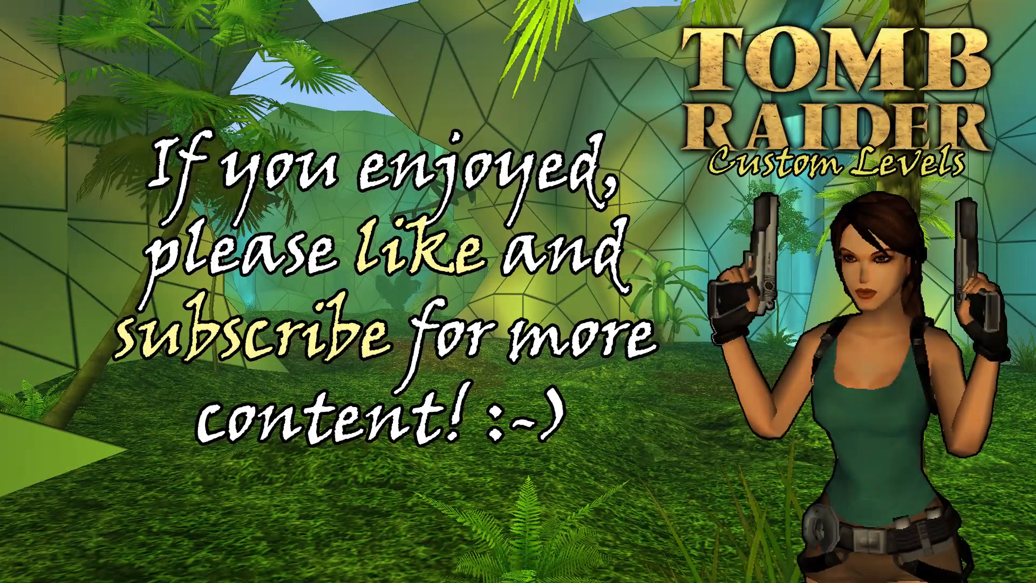